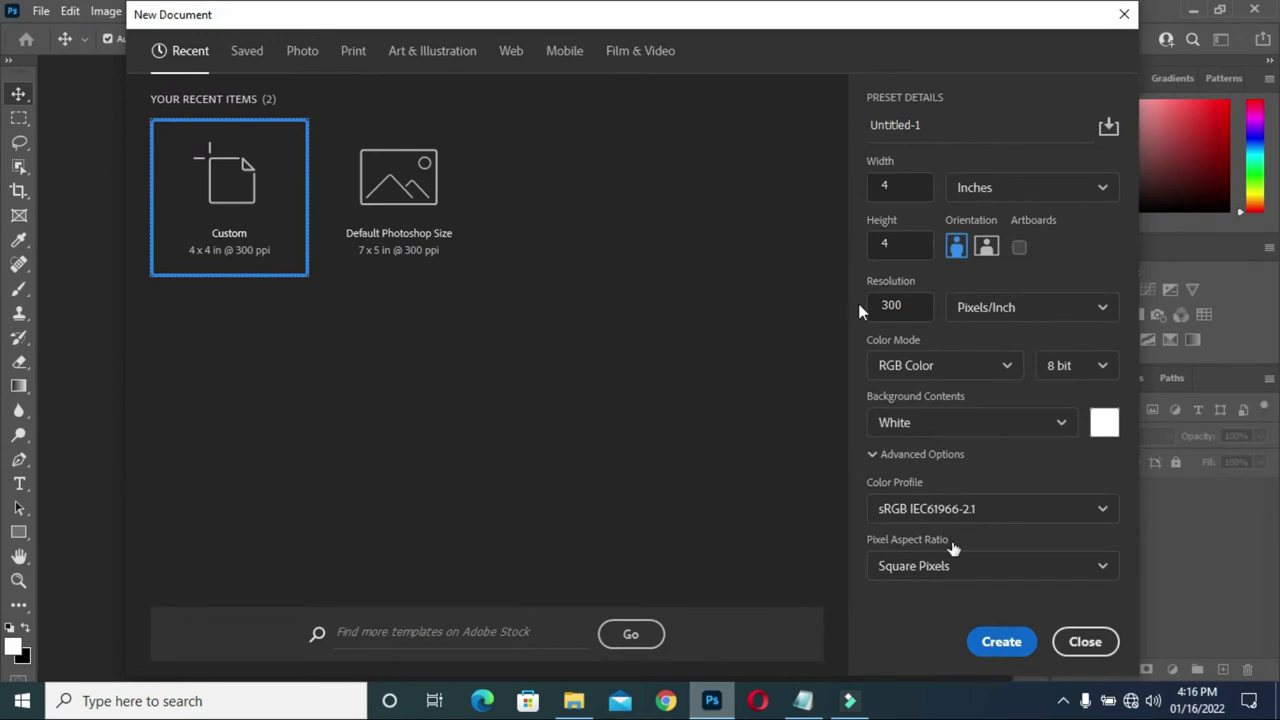
- Create a new 4 x 4 inch document at 300 pixels/inch in RGB Color with a white background
left_click(900, 186)
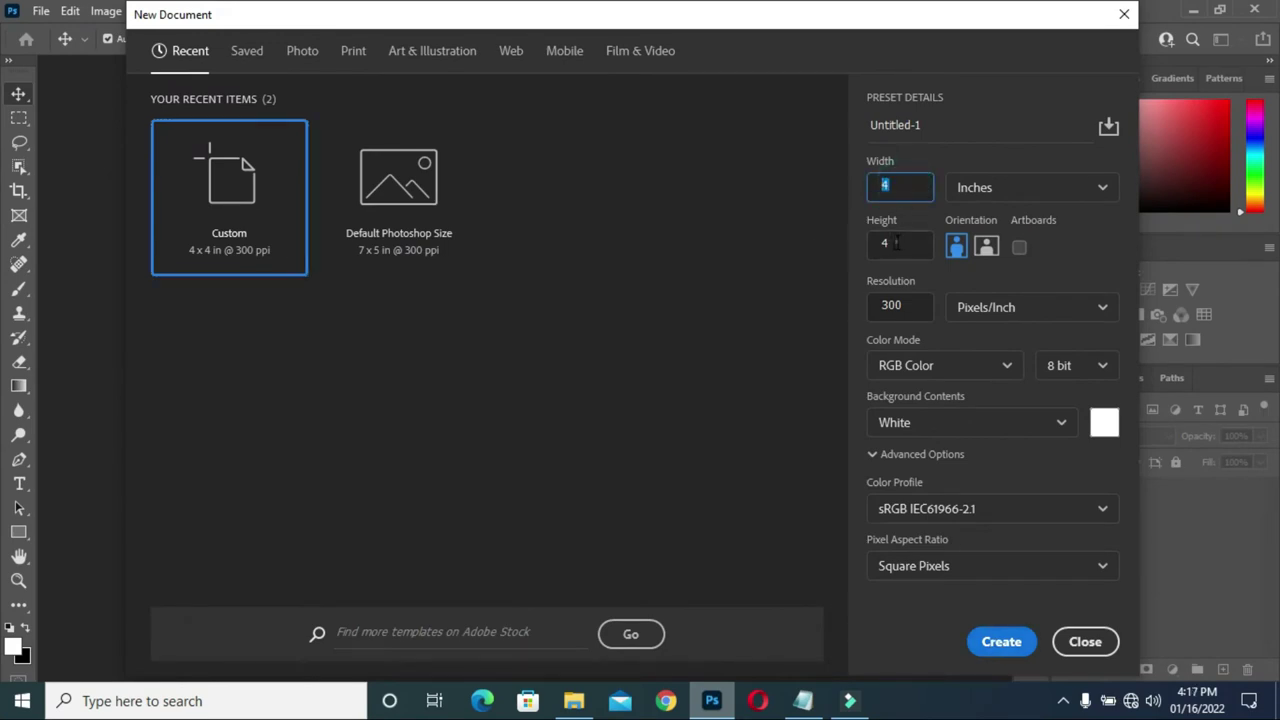
left_click(897, 243)
left_click(902, 306)
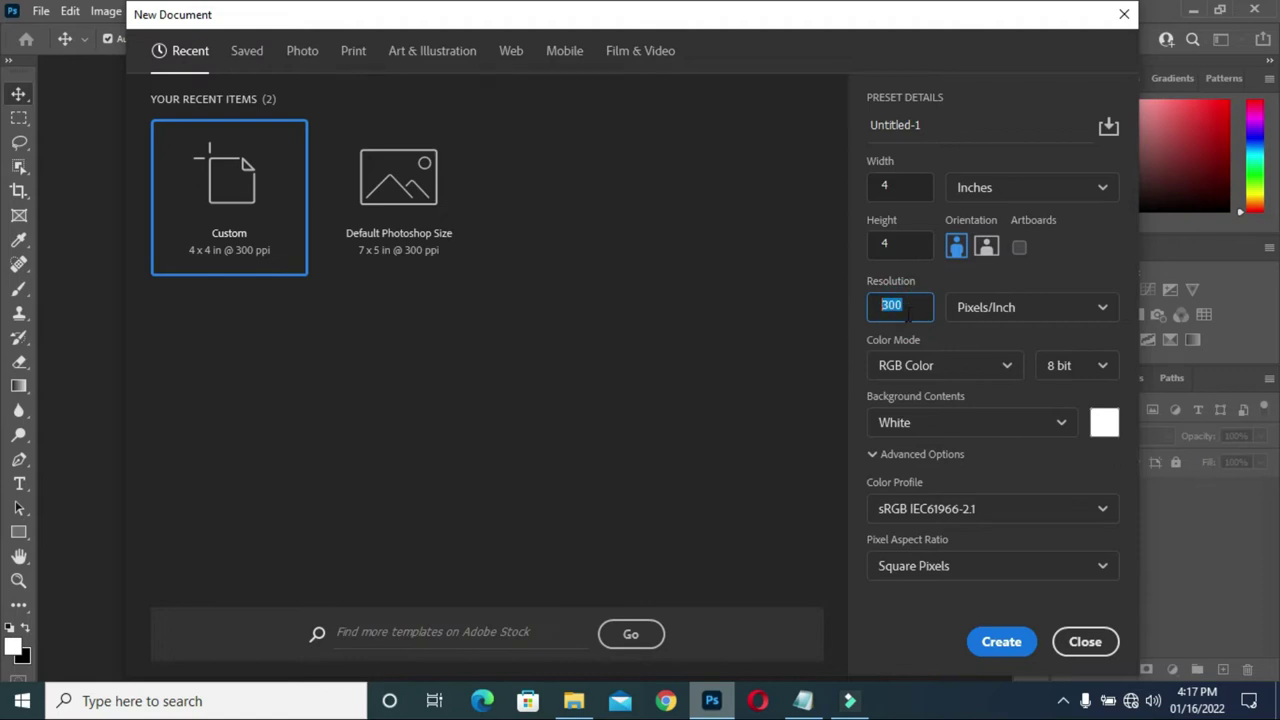
left_click(1001, 642)
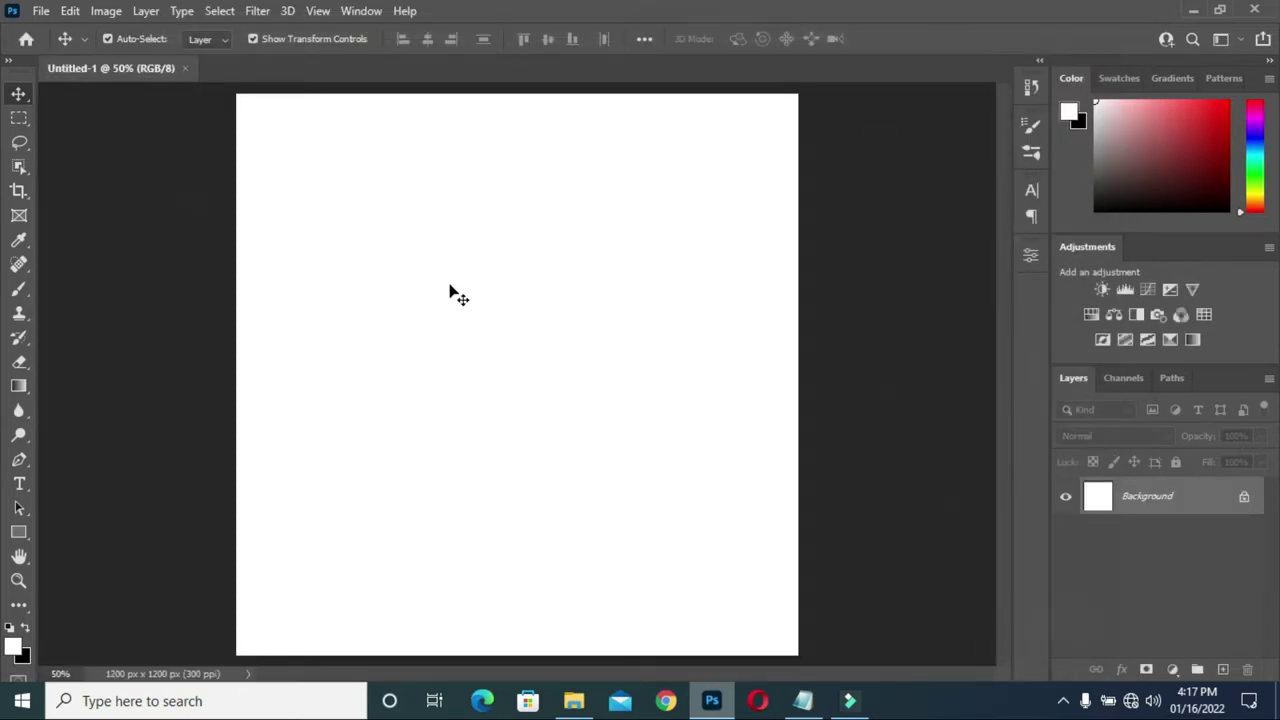
left_click(612, 335)
- Add a Solid Color fill layer using the hex code ffcd61 copied from the Notepad text document
left_click(1172, 670)
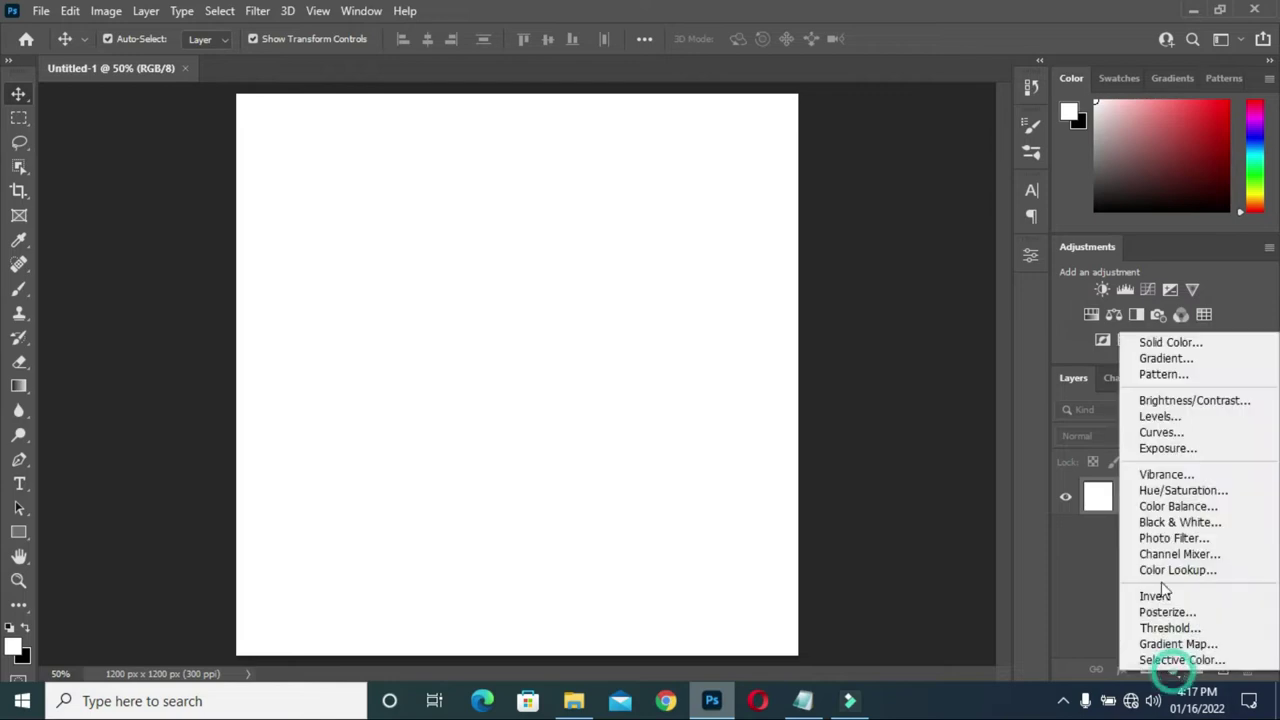
left_click(1169, 342)
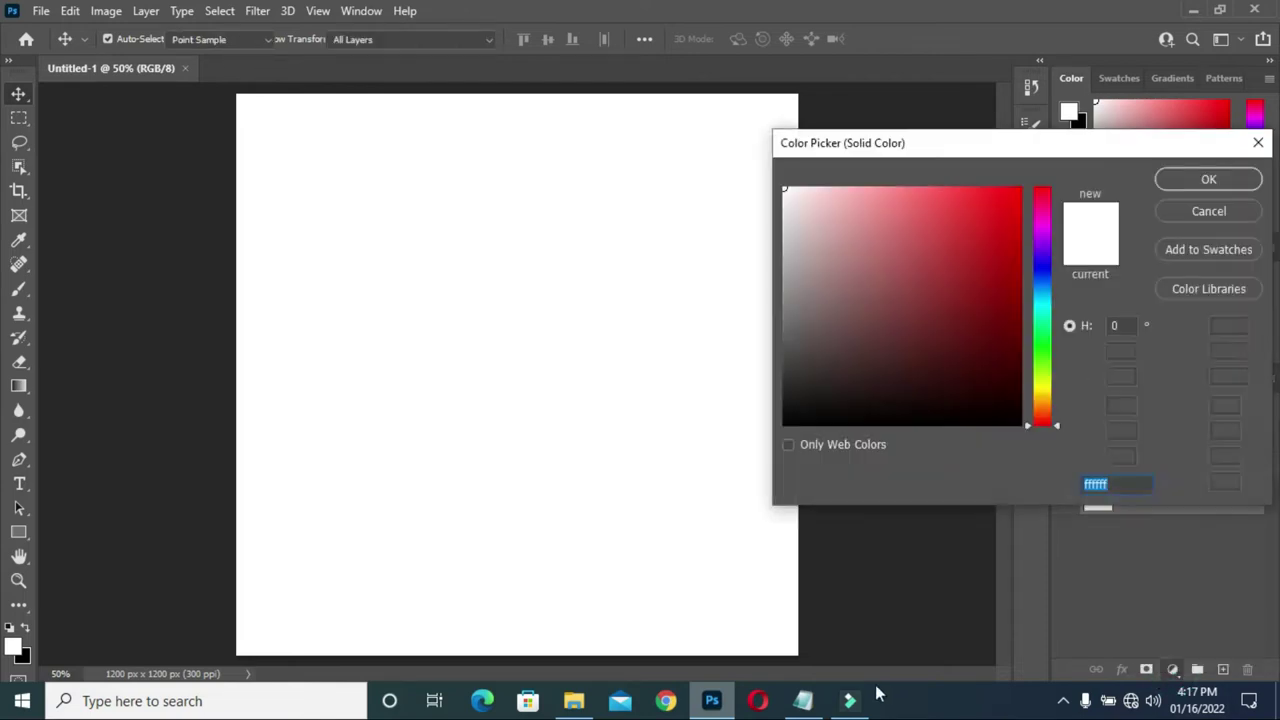
left_click(803, 700)
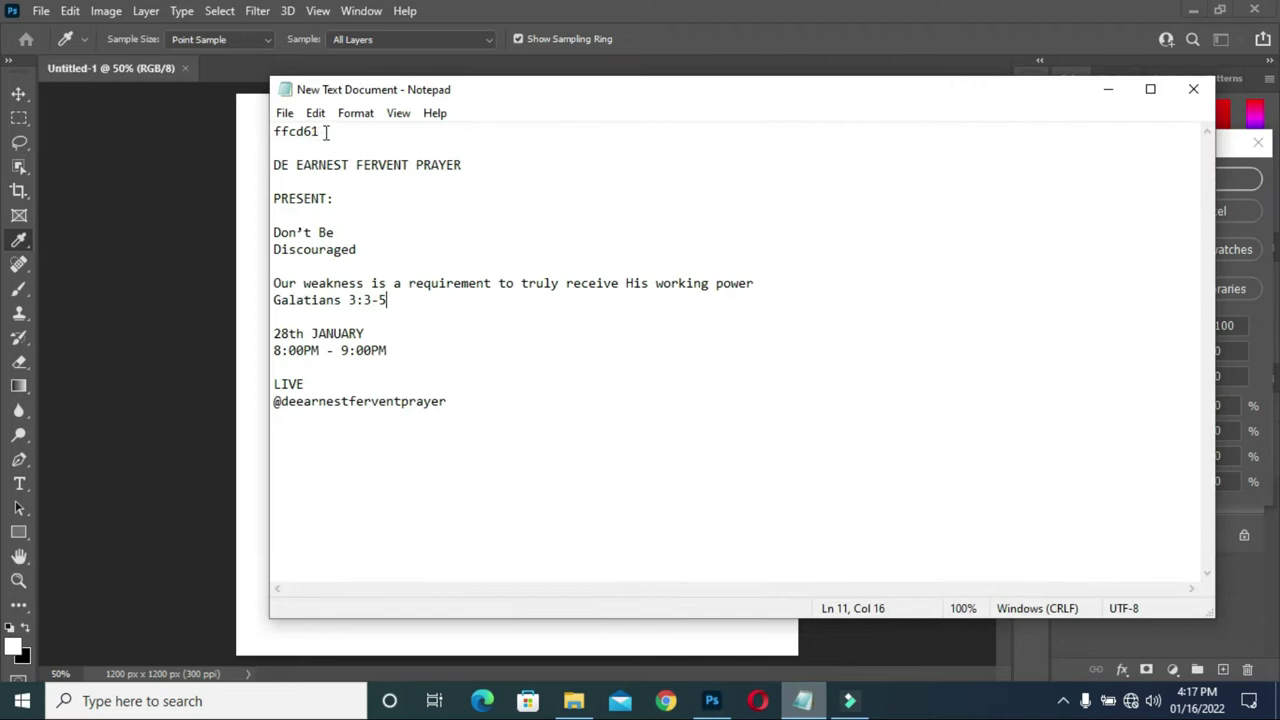
left_click_drag(326, 133, 262, 133)
key("ctrl+c")
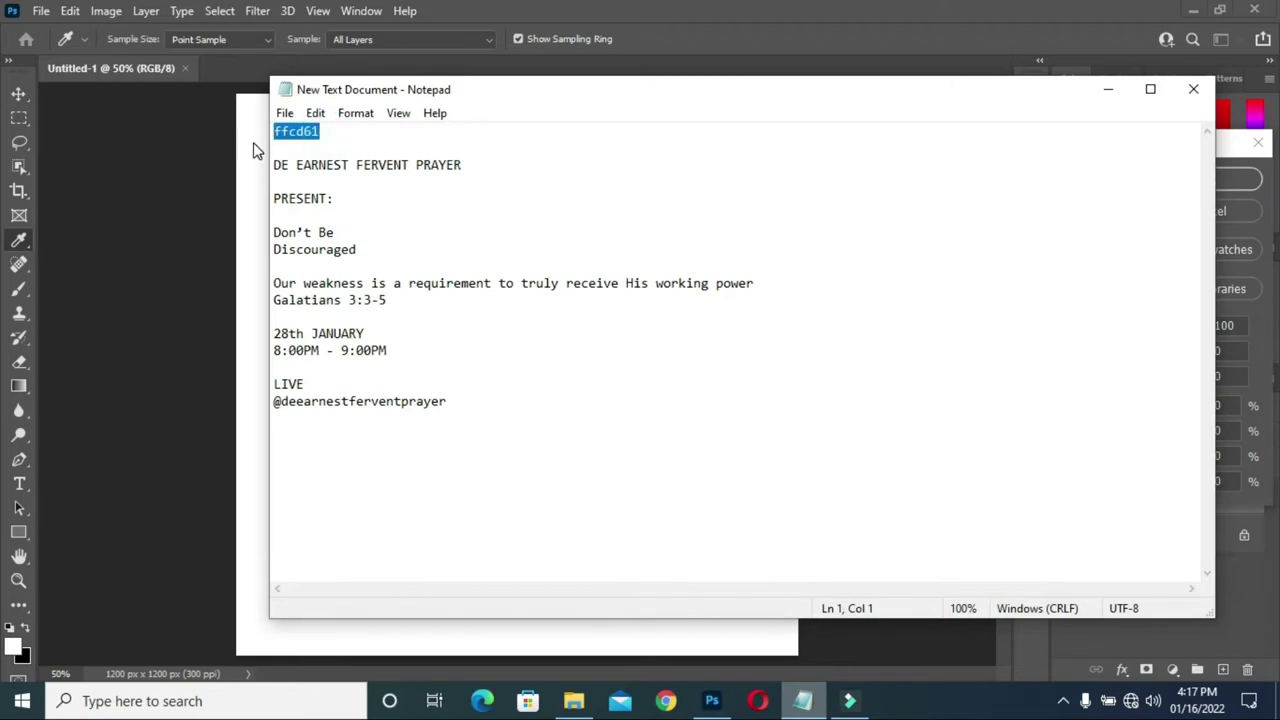
left_click(1108, 89)
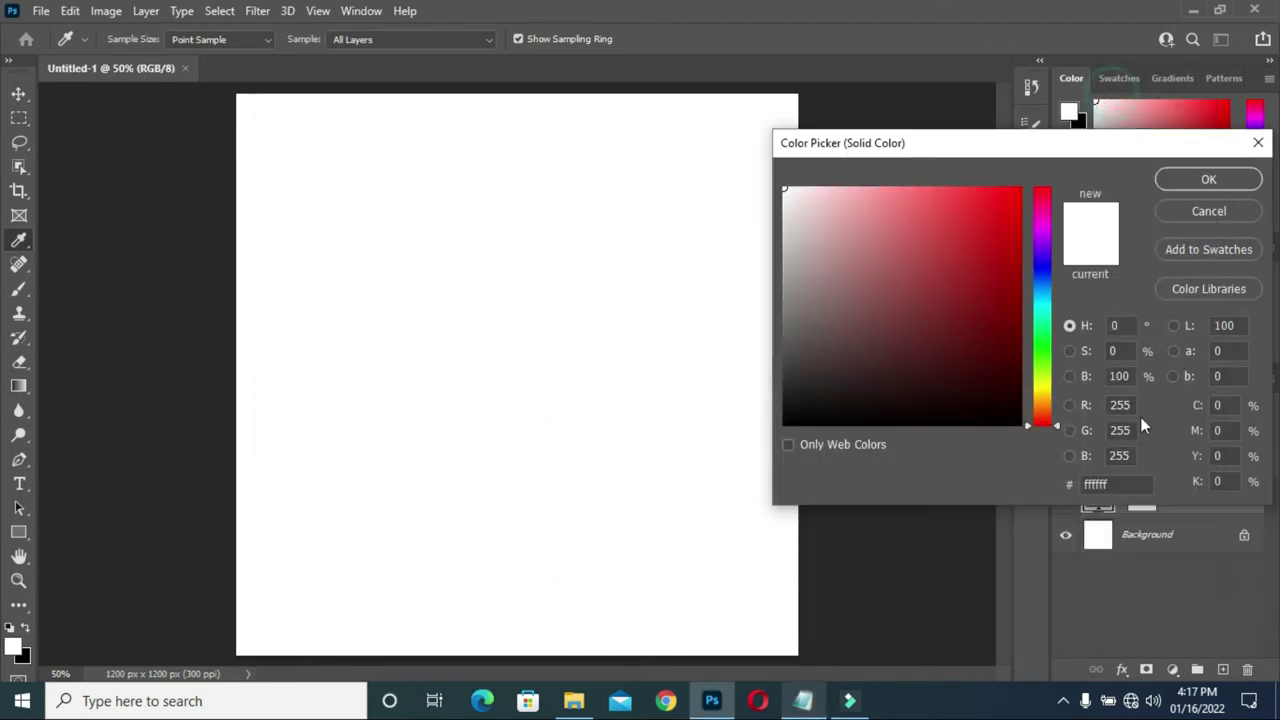
left_click(1123, 486)
key("ctrl+v")
left_click(1198, 184)
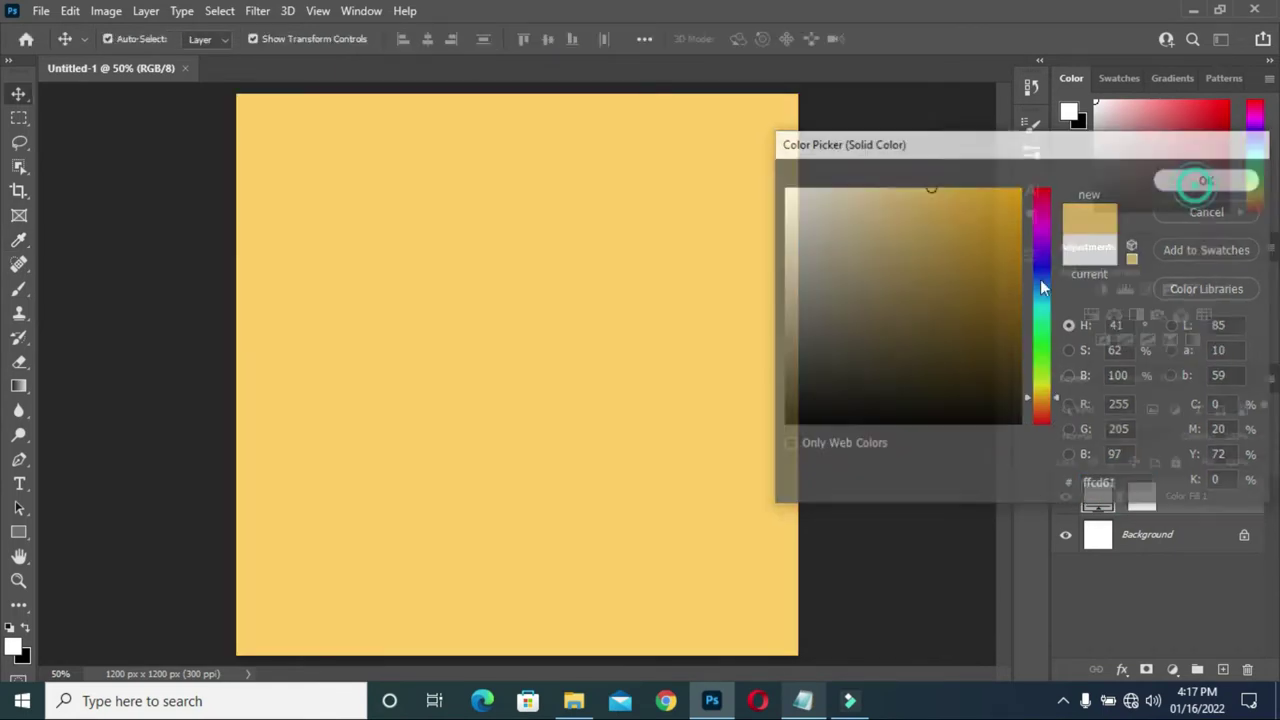
- Place the stephen-radford church image from the Don't be folder, enlarged past the canvas sides and positioned over the lower part
left_click(573, 700)
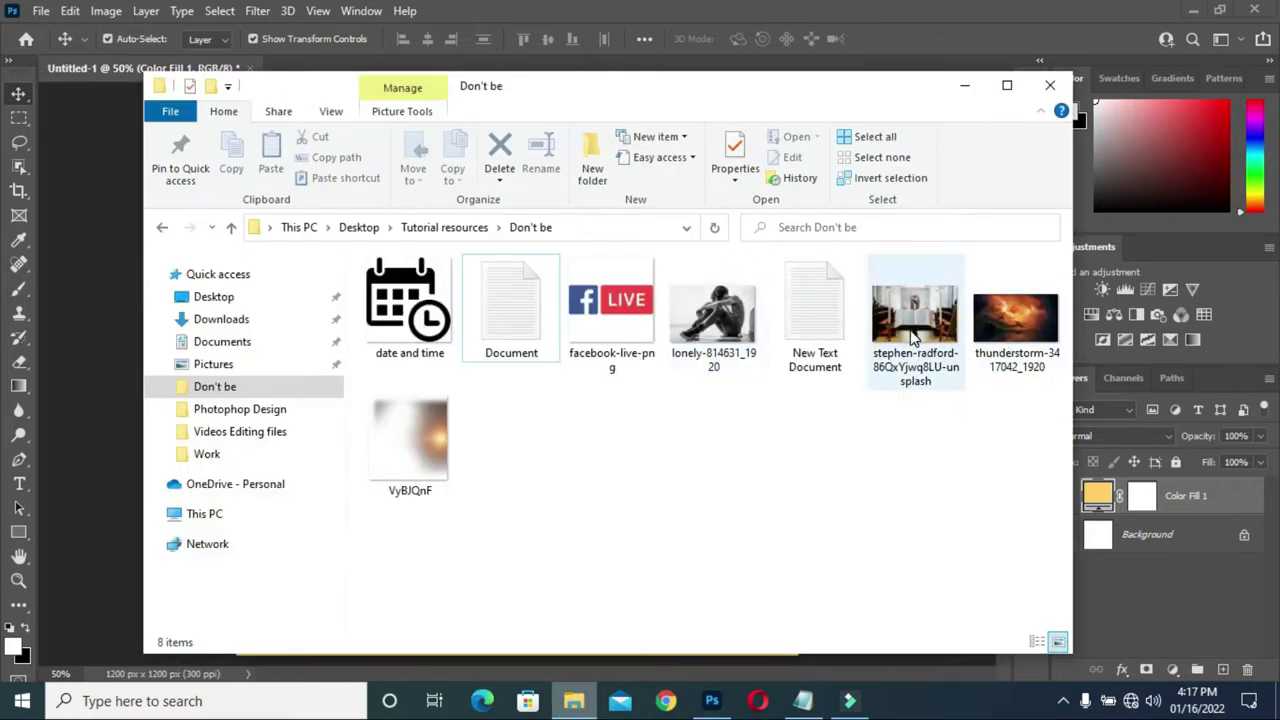
double_click(914, 318)
left_click_drag(920, 318, 120, 340)
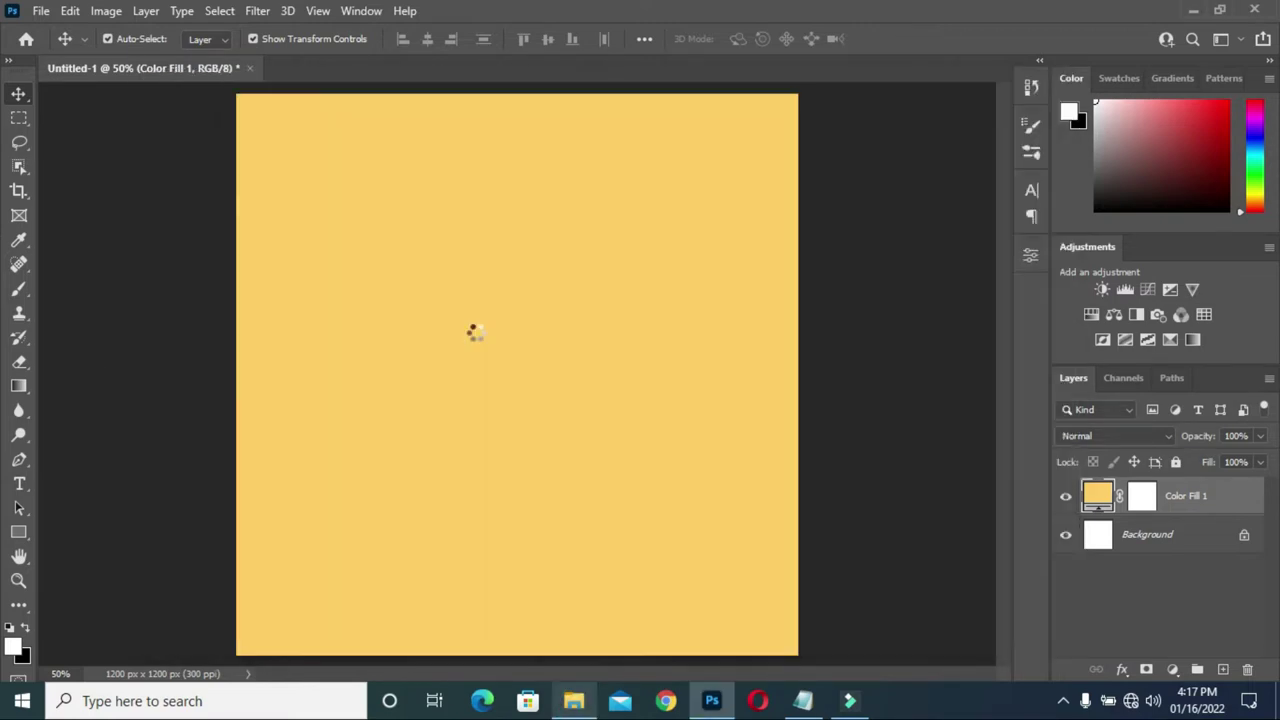
mouse_move(535, 463)
left_mouse_down()
mouse_move(541, 565)
mouse_move(534, 460)
left_mouse_up()
mouse_move(517, 213)
left_mouse_down()
mouse_move(517, 189)
mouse_move(517, 206)
left_mouse_up()
left_click(897, 38)
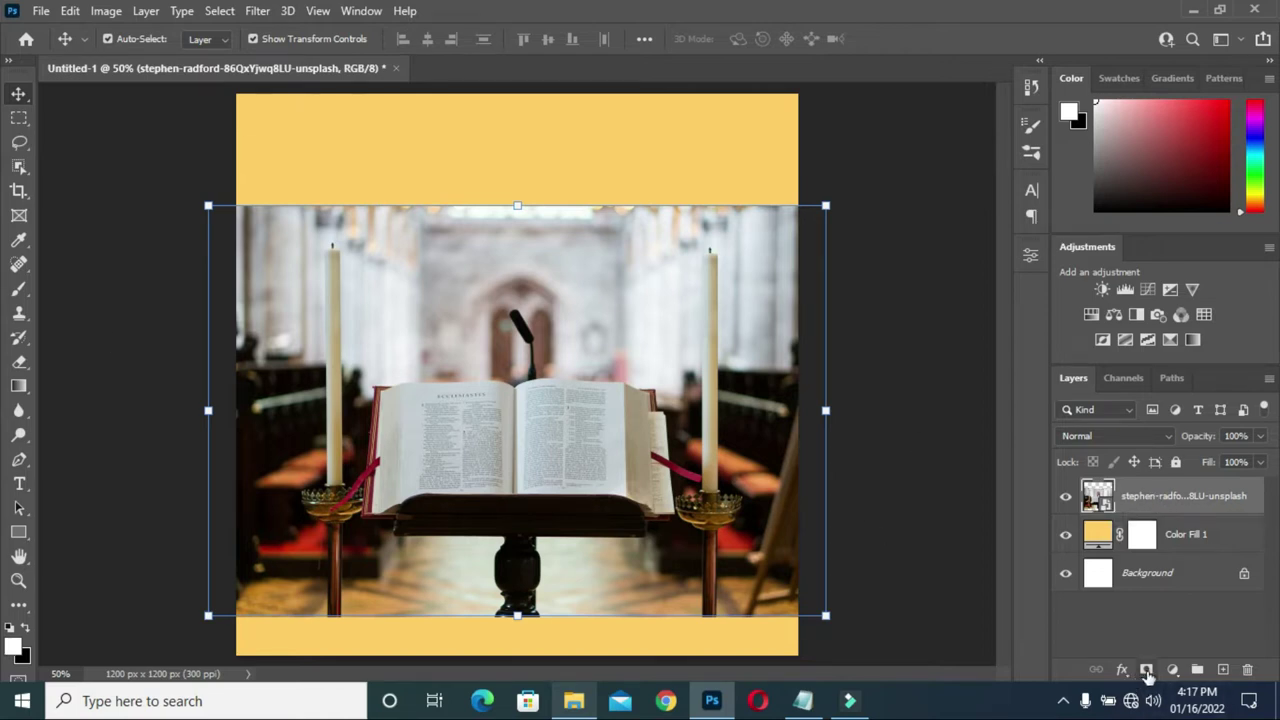
- Add a layer mask to the church image and fade its top edge into the yellow with black-to-transparent linear gradients
left_click(1147, 670)
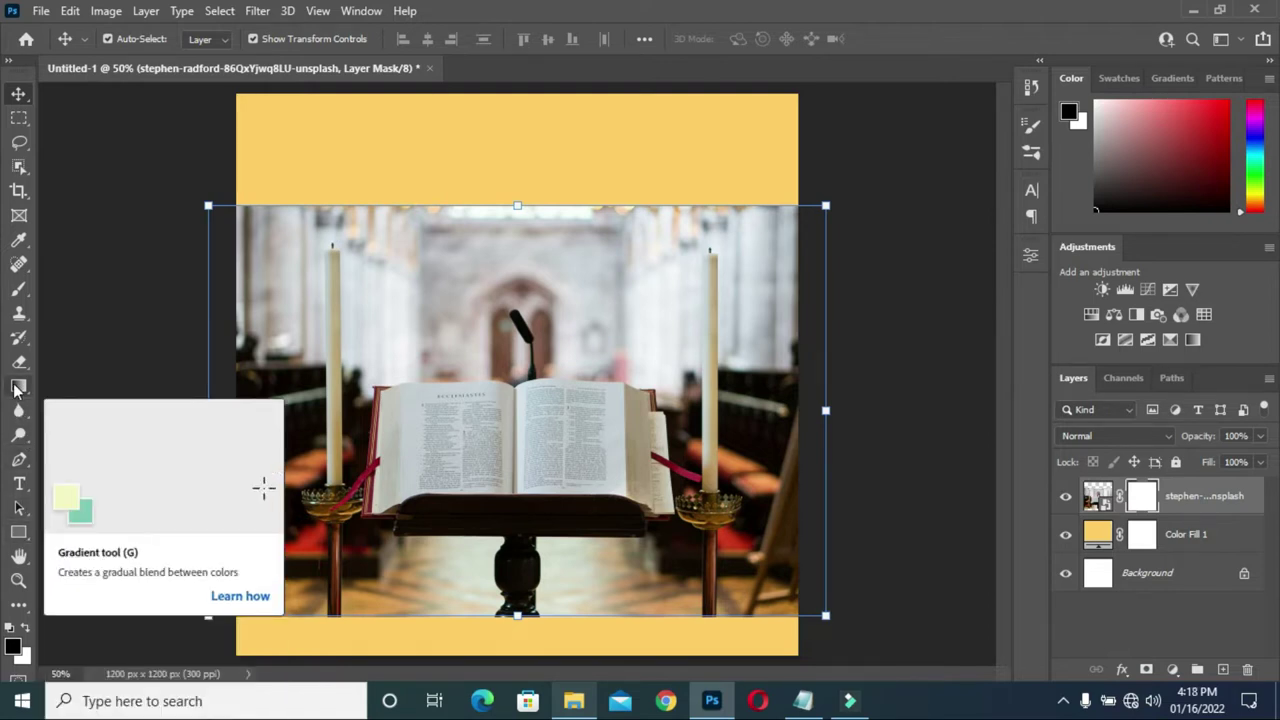
left_click(18, 387)
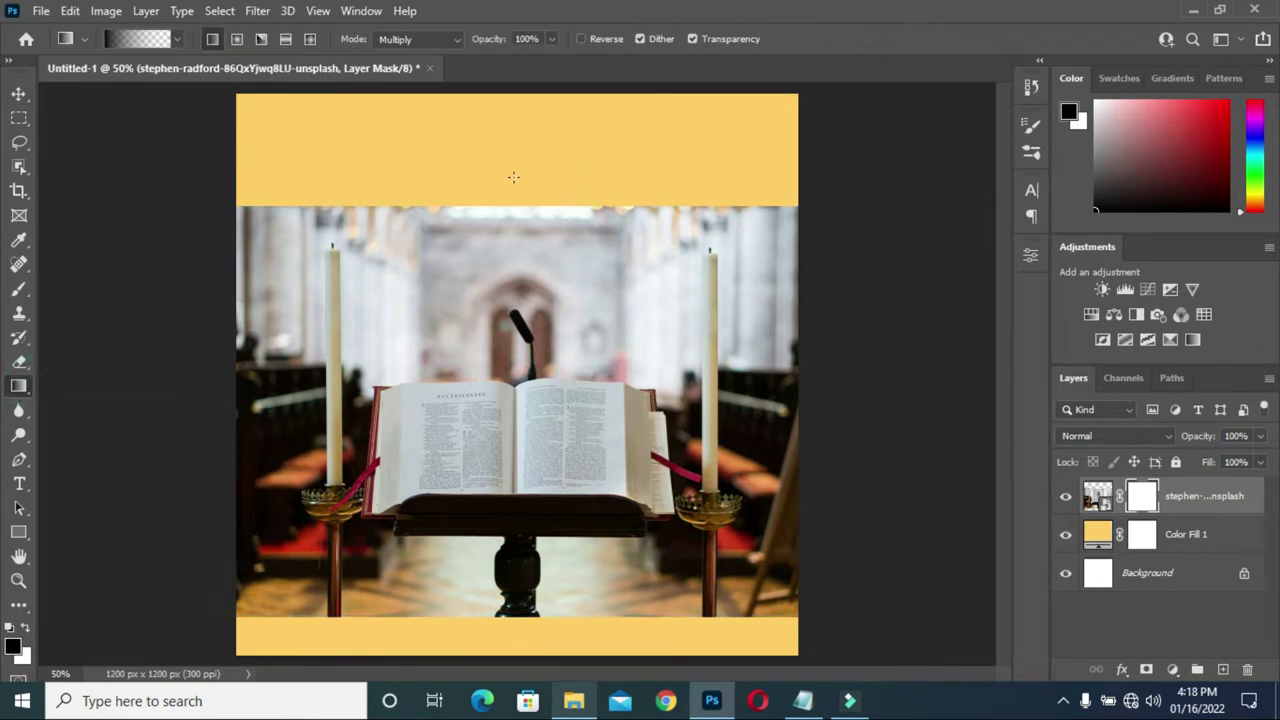
left_click_drag(513, 177, 524, 280)
left_click_drag(528, 184, 514, 260)
left_click_drag(526, 186, 528, 288)
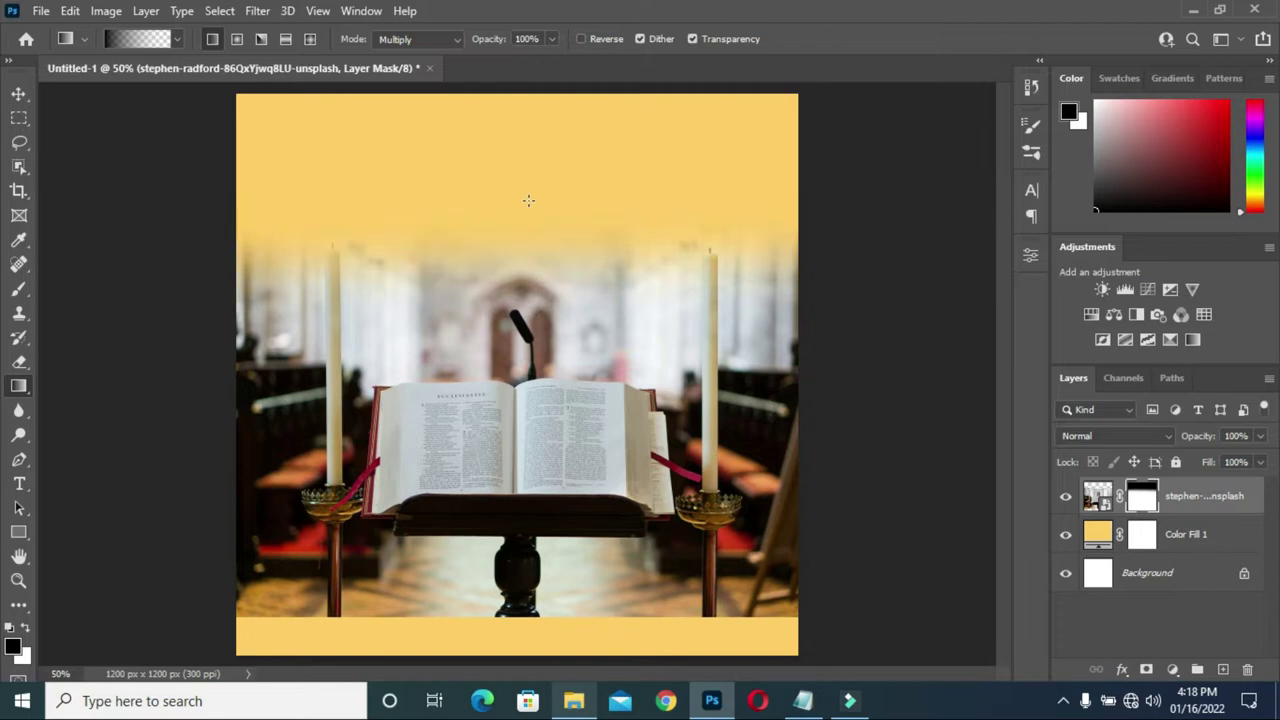
left_click_drag(523, 204, 527, 327)
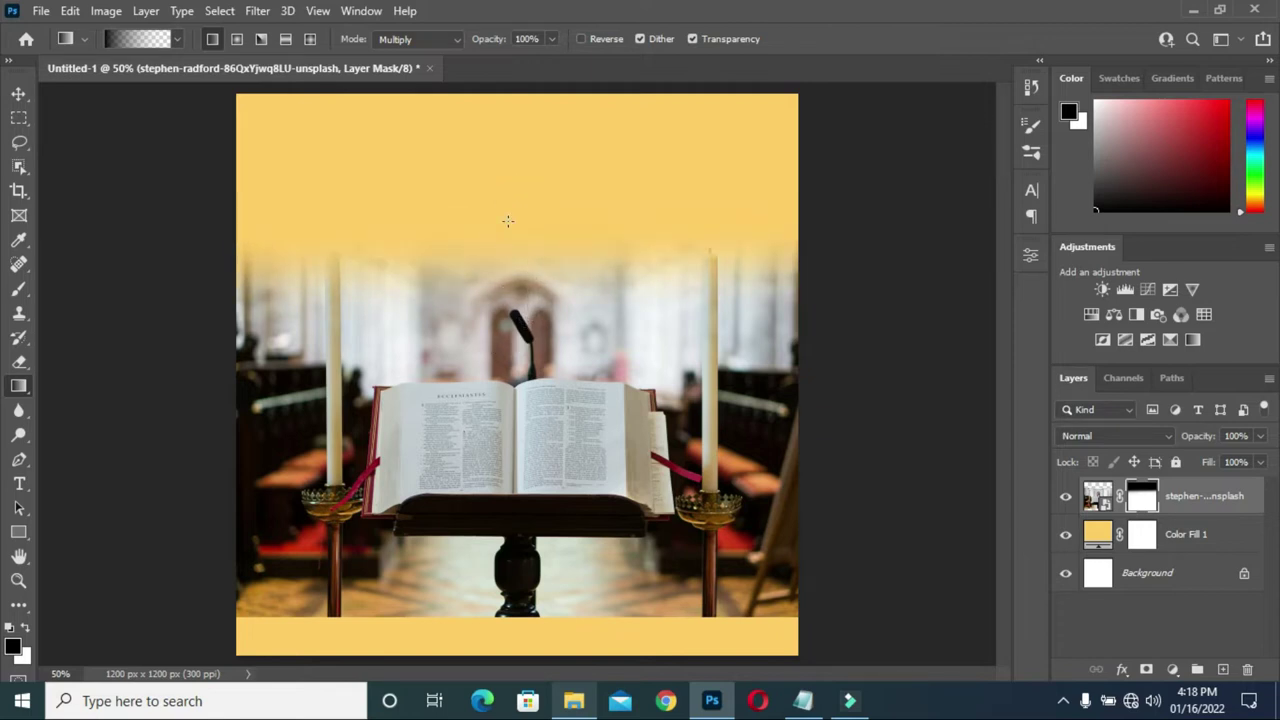
left_click_drag(507, 195, 510, 300)
left_click(19, 93)
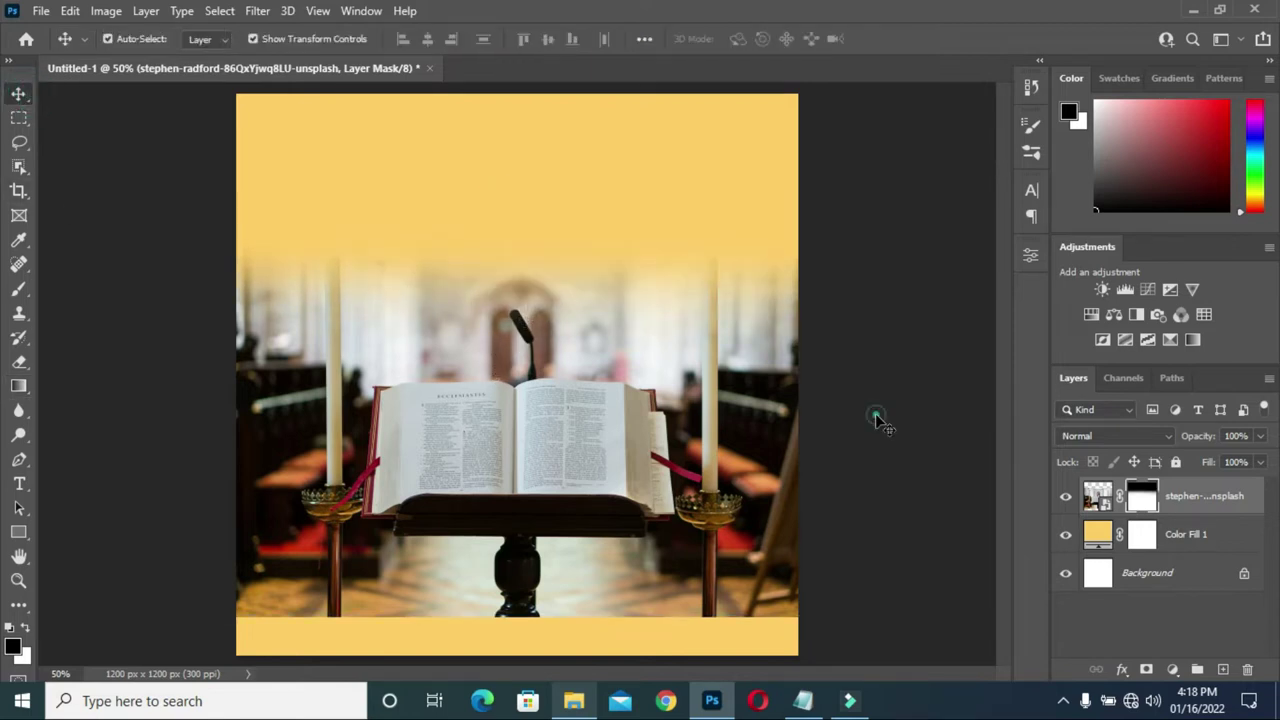
- Try the Overlay blend mode on the church image layer, return it to Normal and lower the opacity to 34%
left_click(610, 472)
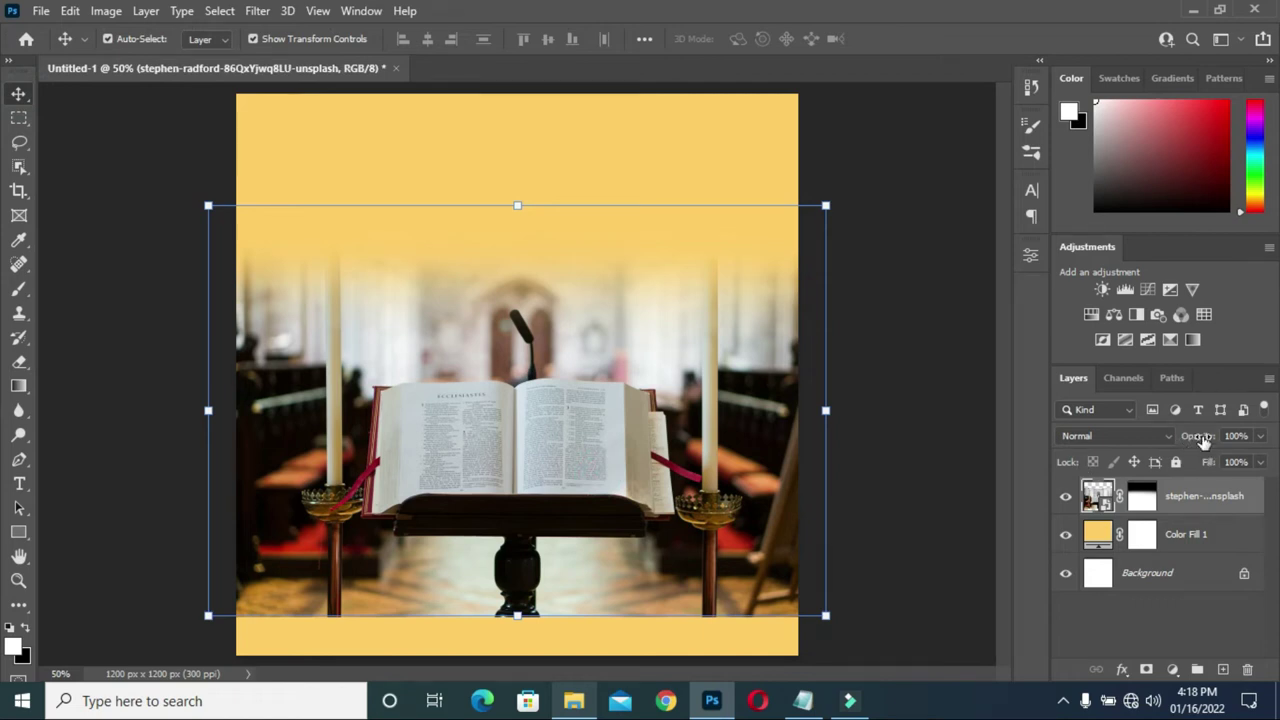
left_click(1139, 438)
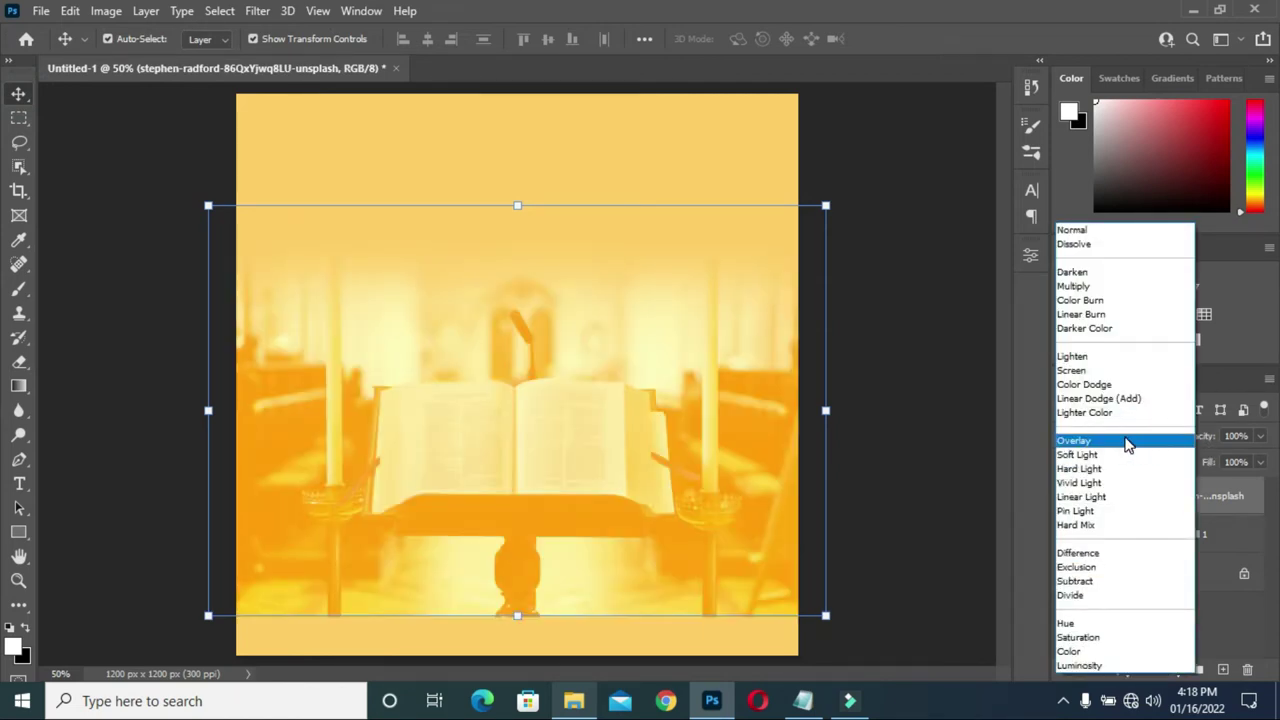
left_click(1127, 441)
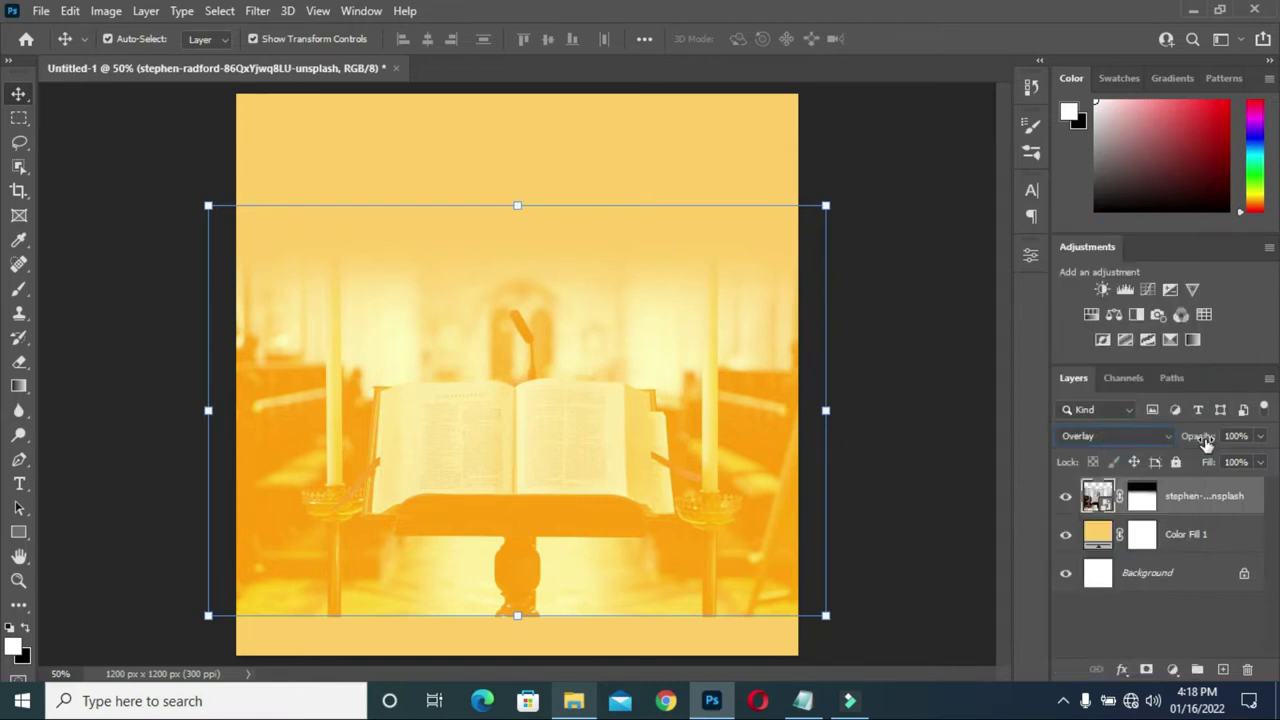
mouse_move(1203, 440)
left_mouse_down()
mouse_move(1180, 443)
mouse_move(1209, 443)
left_mouse_up()
left_click(1115, 436)
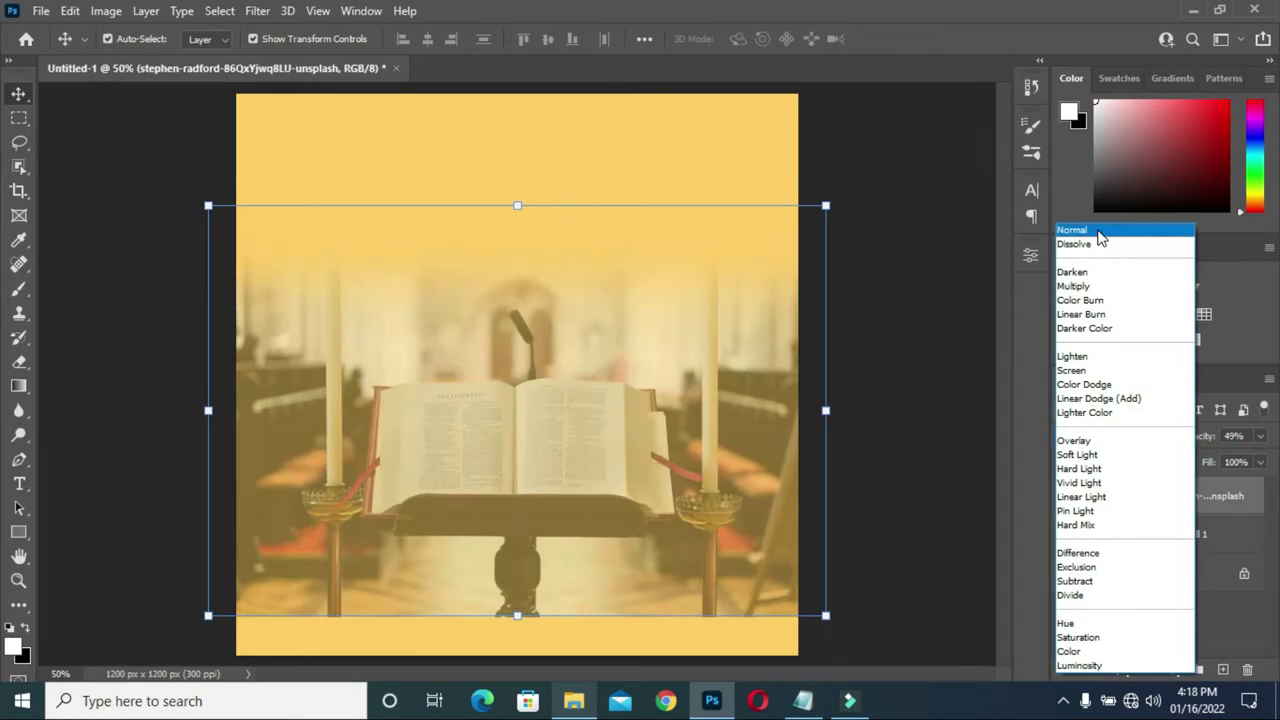
left_click(1100, 237)
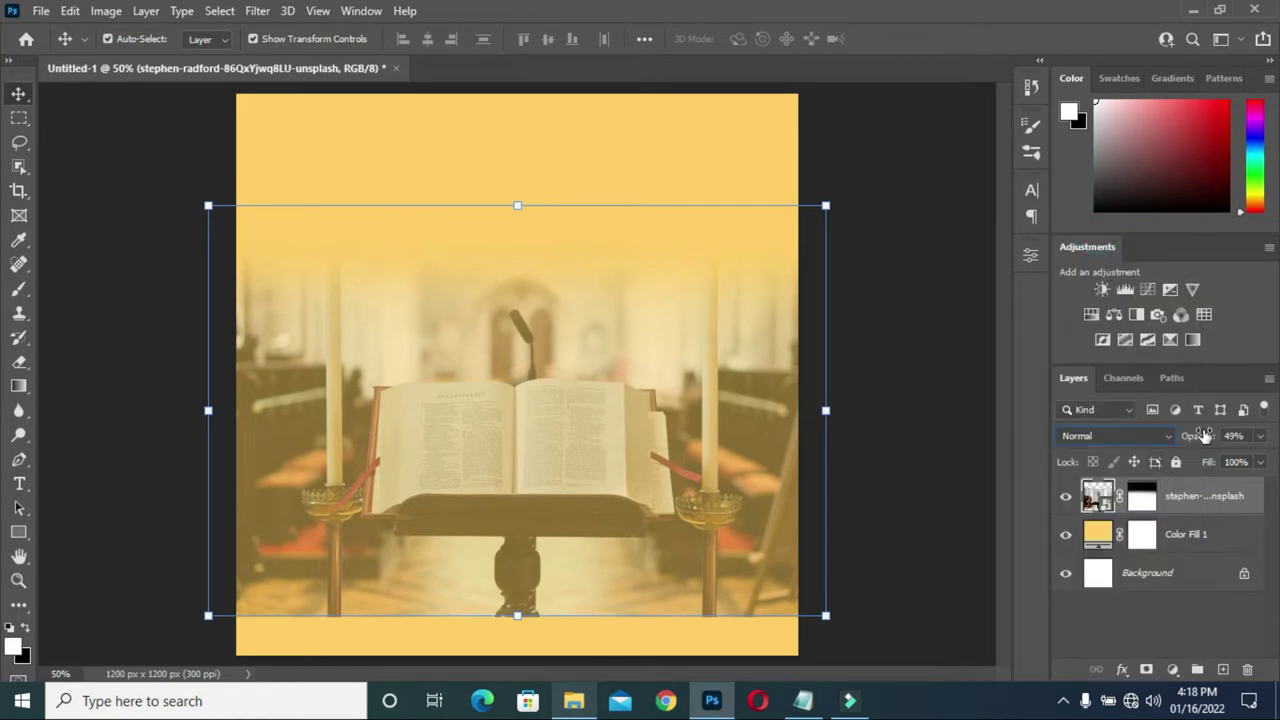
left_click_drag(1201, 441, 1189, 441)
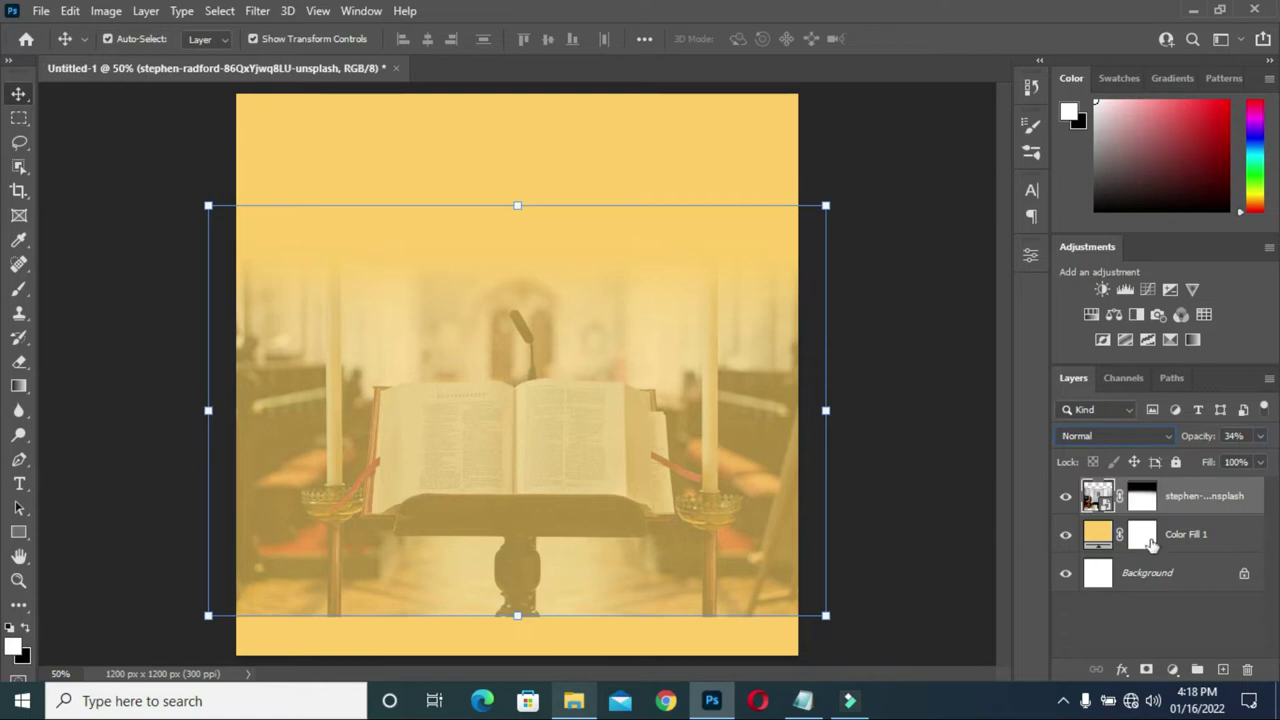
- Fade the left and right edges of the church image by drawing inward gradients on its layer mask
left_click(1141, 503)
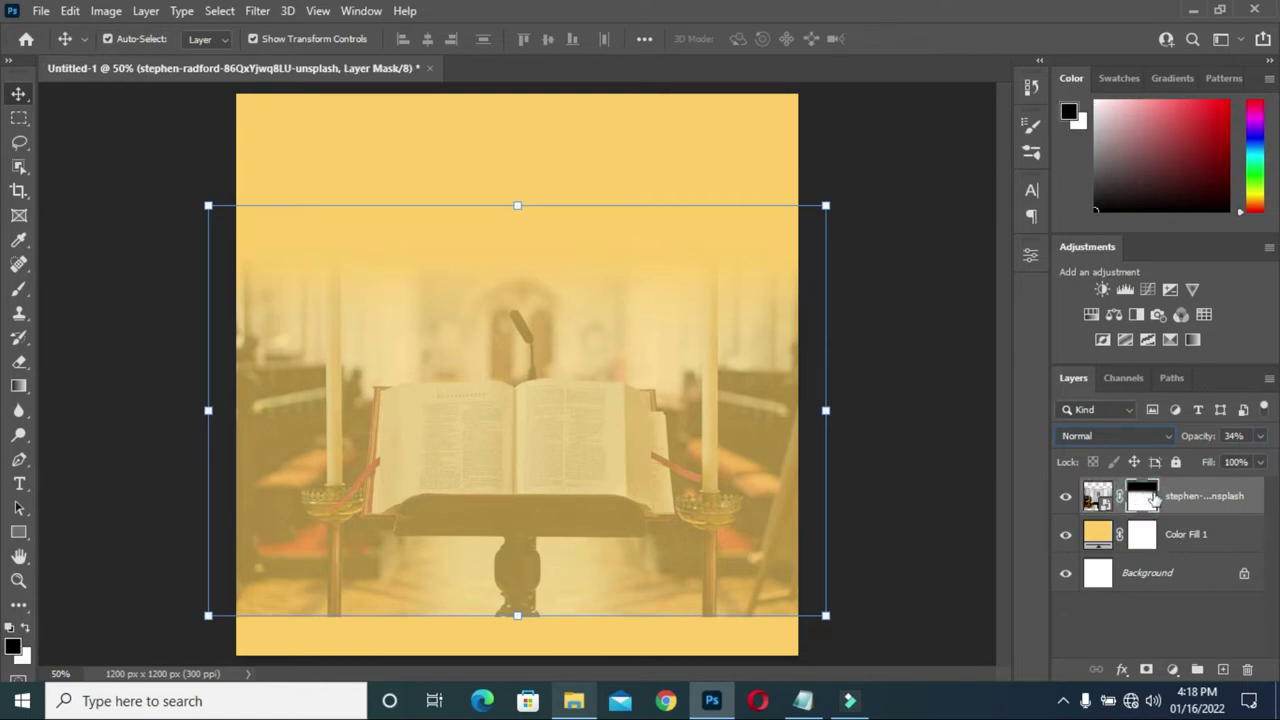
left_click(19, 386)
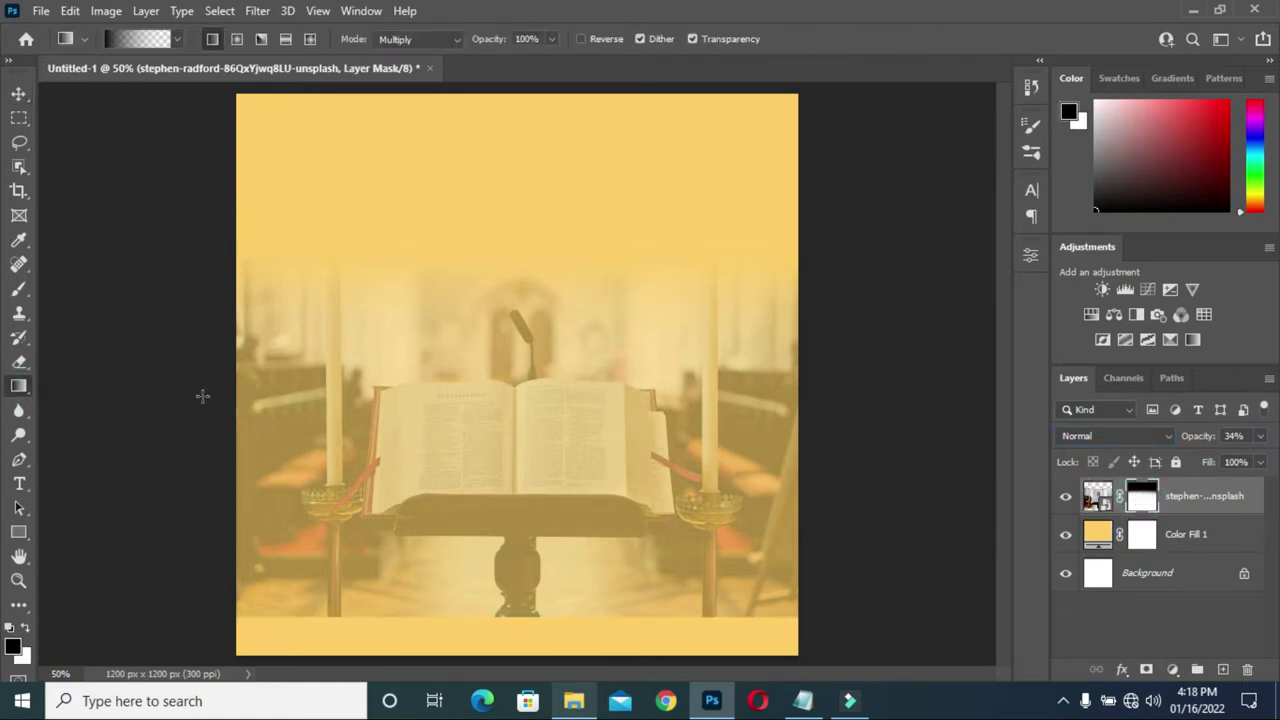
left_click_drag(175, 431, 514, 437)
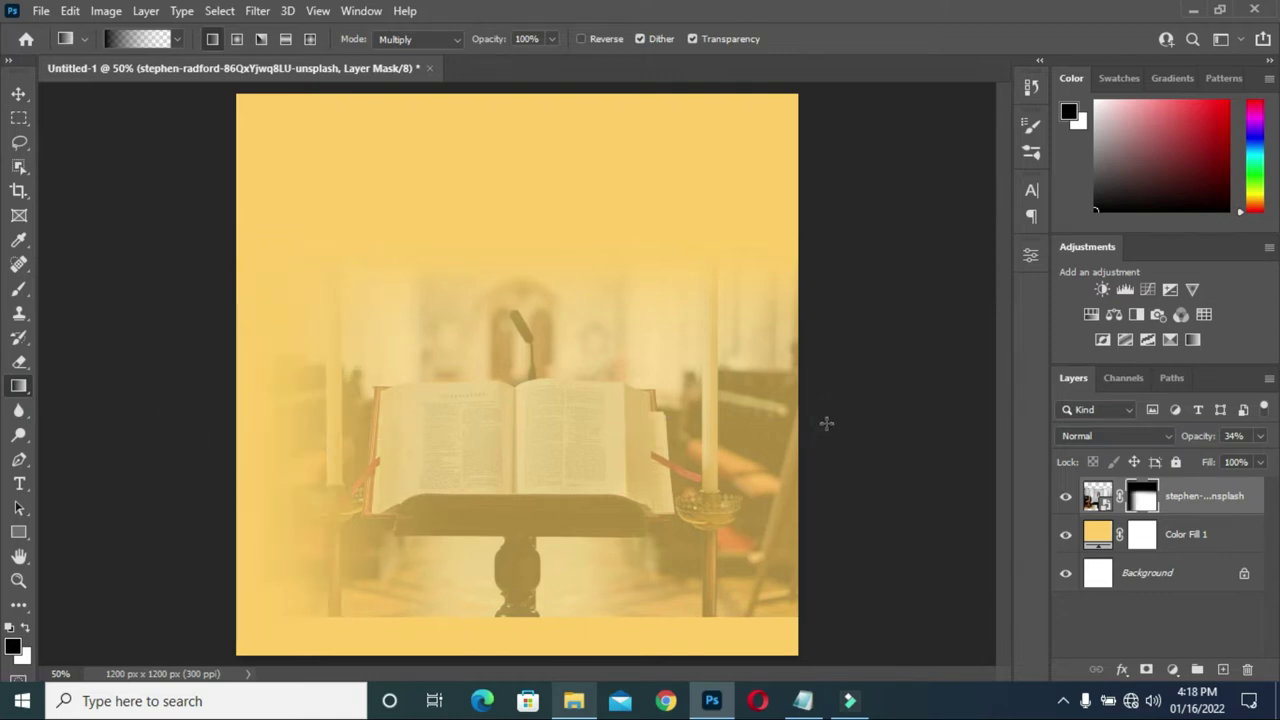
left_click_drag(826, 423, 796, 447)
left_click_drag(891, 414, 595, 428)
left_click(18, 93)
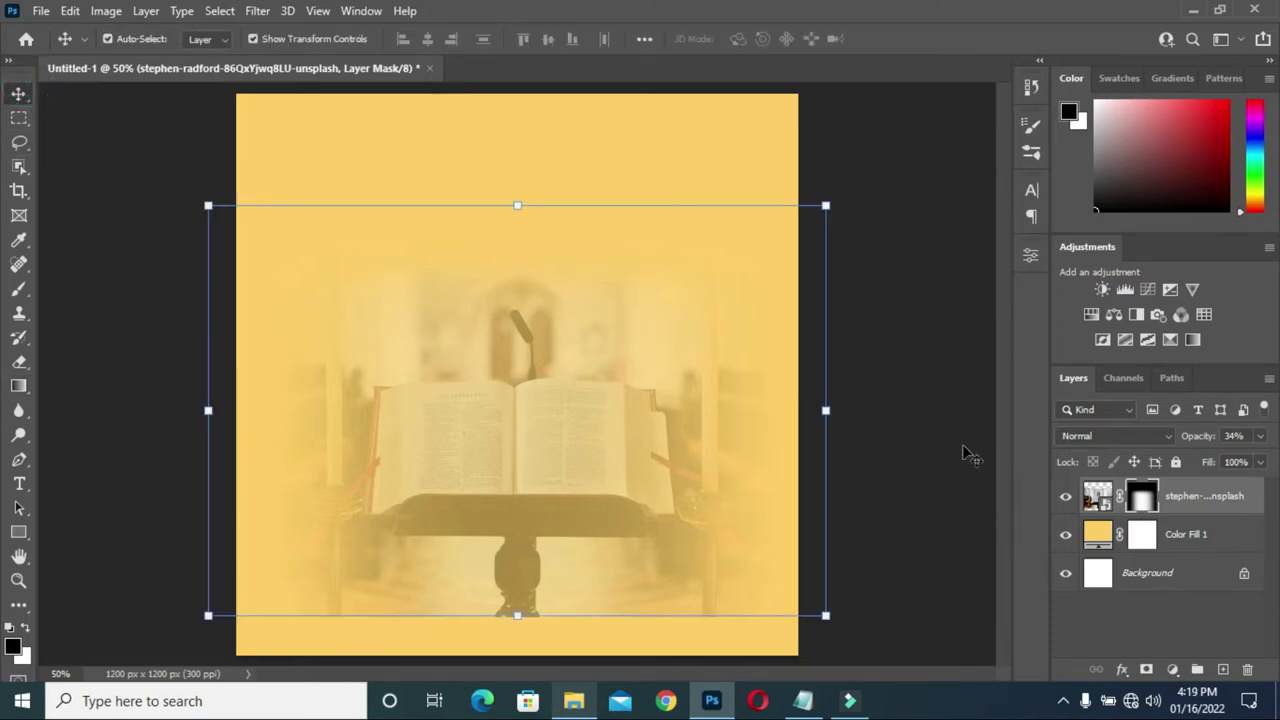
left_click(931, 446)
- Place the VyBJQnF light image from the Don't be folder, shifted right and slightly up to X 782 px, Y 574 px
left_click(572, 704)
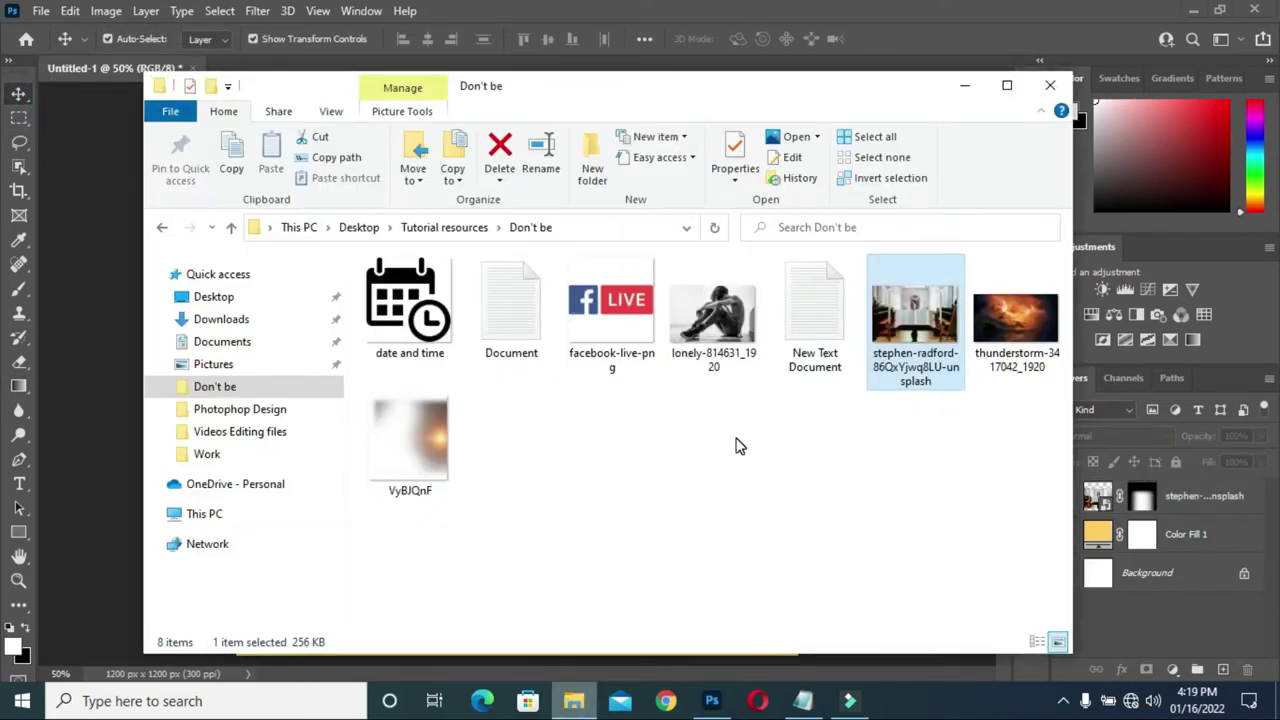
left_click_drag(410, 440, 203, 480)
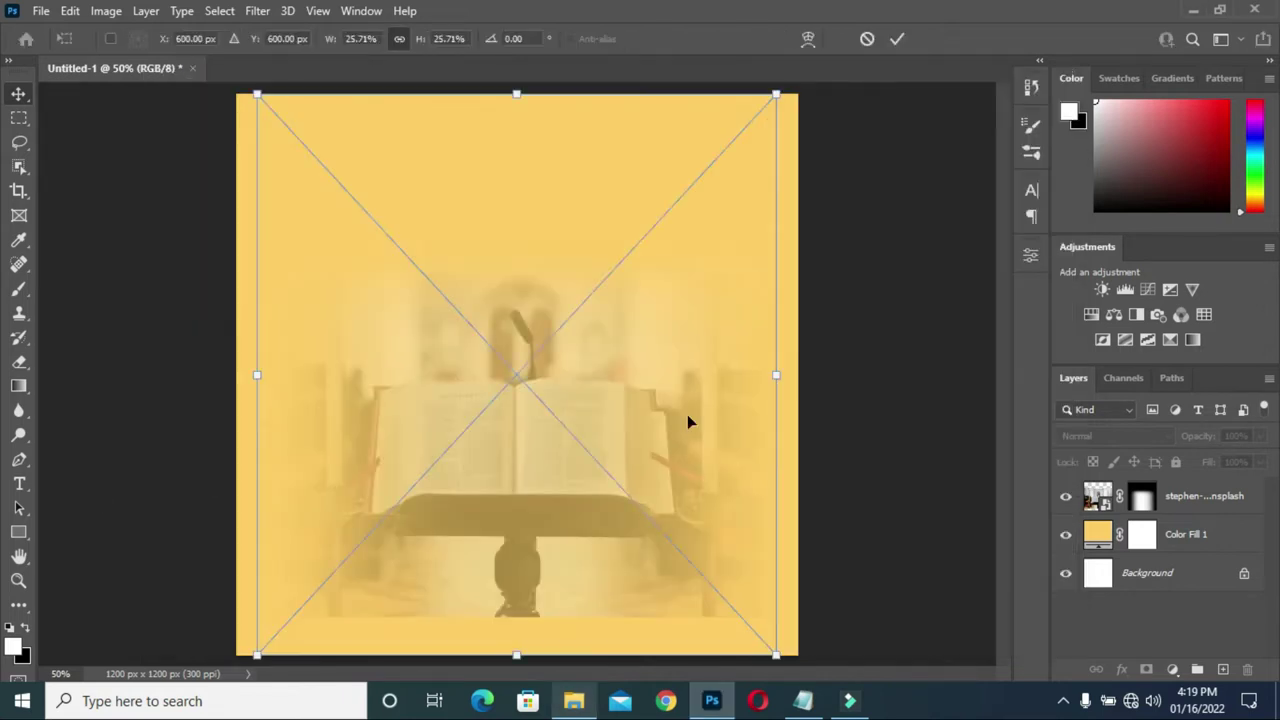
left_click_drag(610, 408, 694, 391)
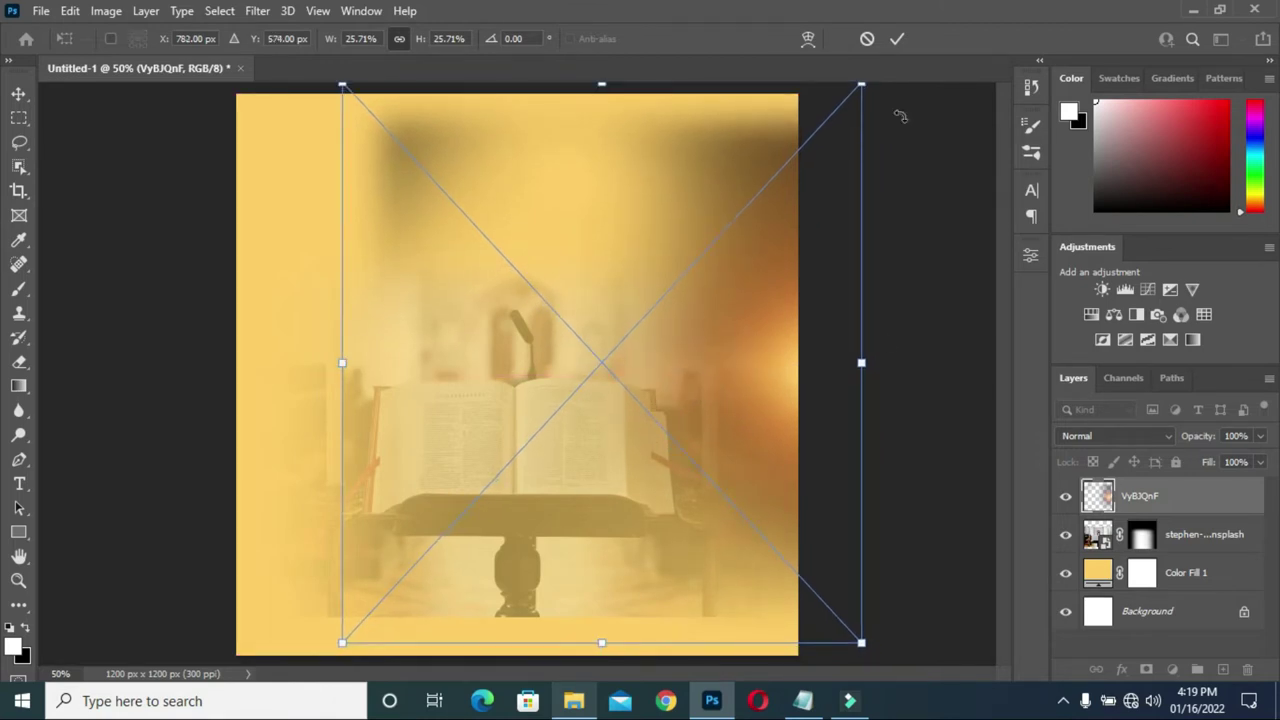
left_click(899, 39)
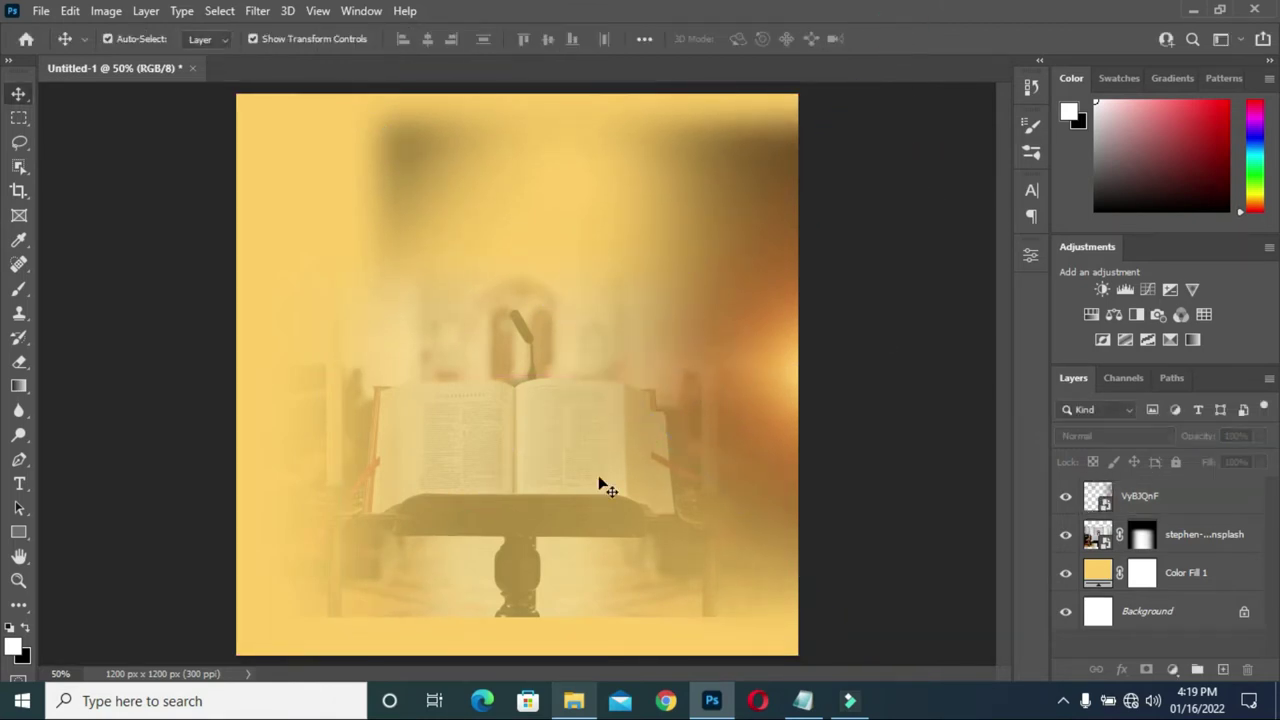
- Place the thunderstorm-3417042_1920 image from the Don't be folder over the flyer's upper-left area at X 332 px, Y 294.5 px
left_click(567, 697)
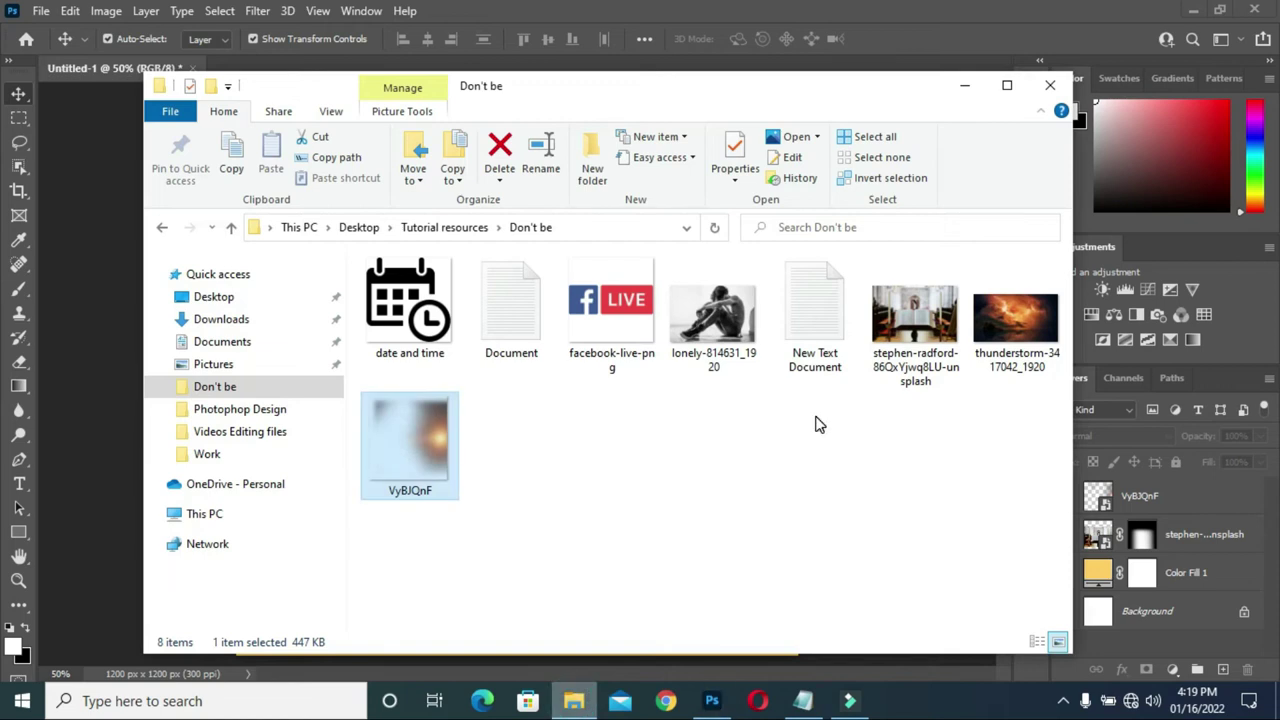
left_click(1024, 322)
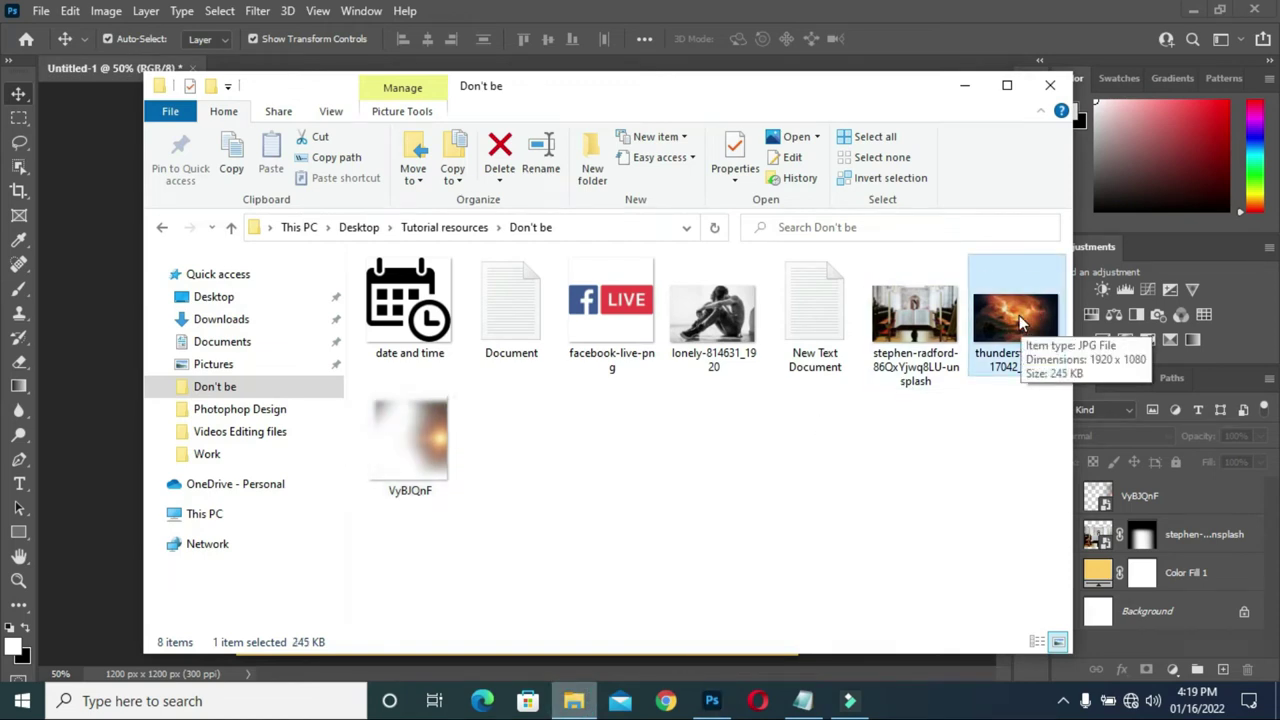
left_click_drag(914, 322, 626, 533)
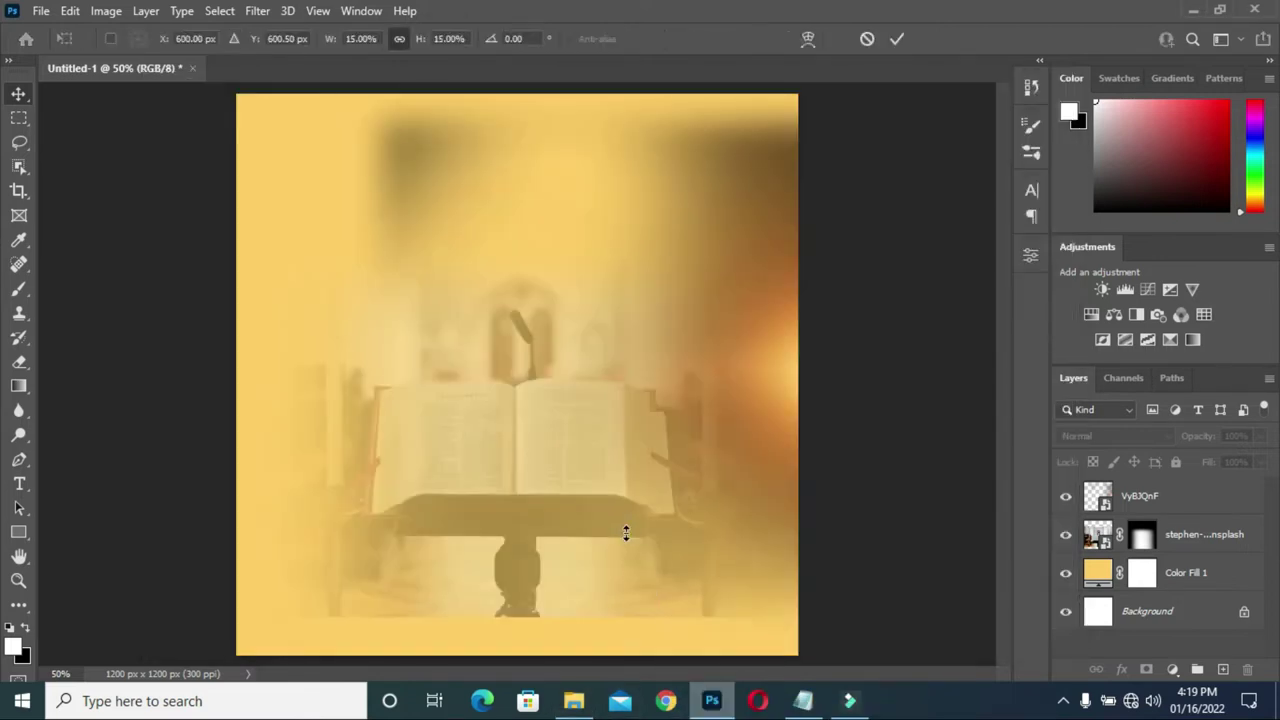
left_click_drag(598, 343, 477, 226)
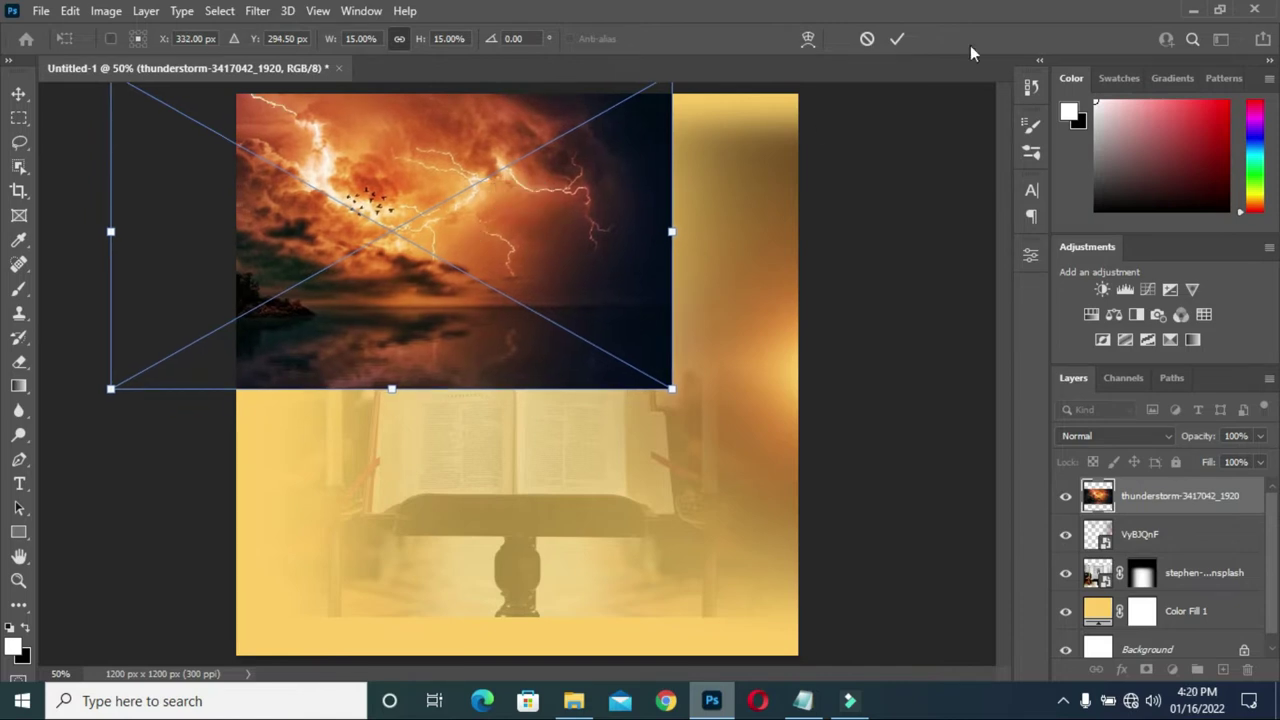
left_click(897, 39)
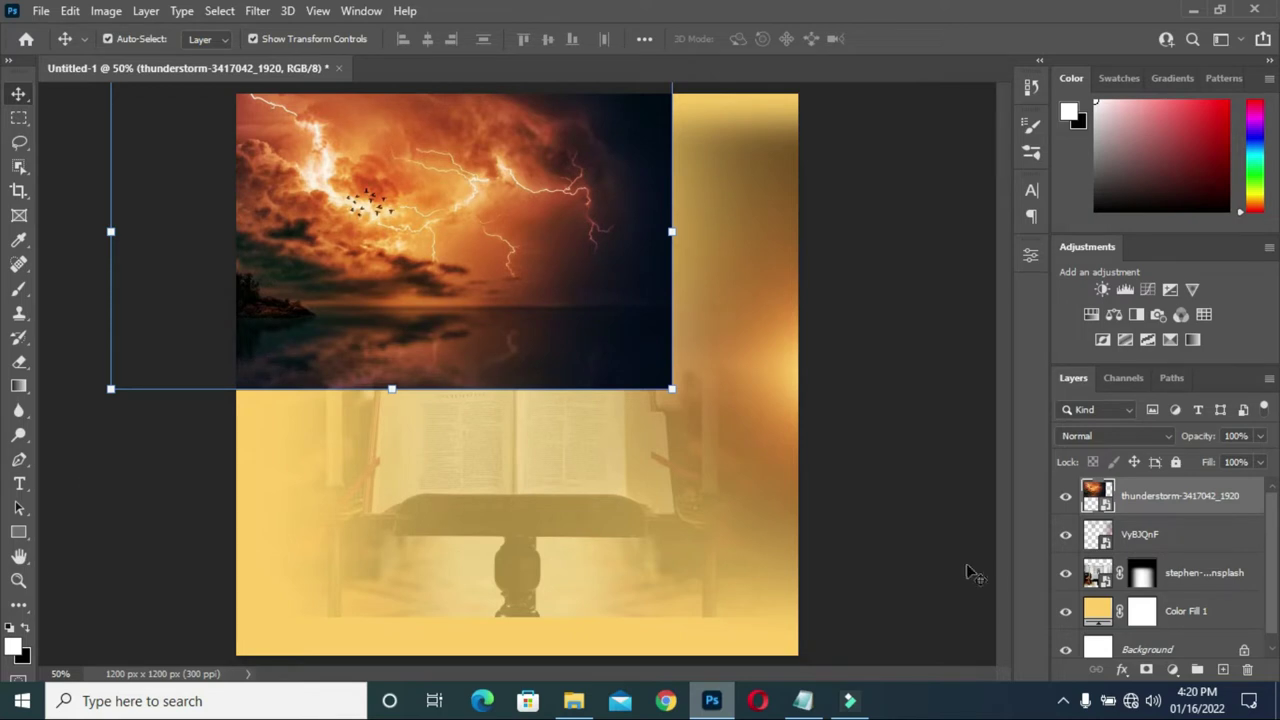
- Add a layer mask to the thunderstorm image and fade its bottom and right edges with black-to-transparent linear gradients
left_click(1146, 669)
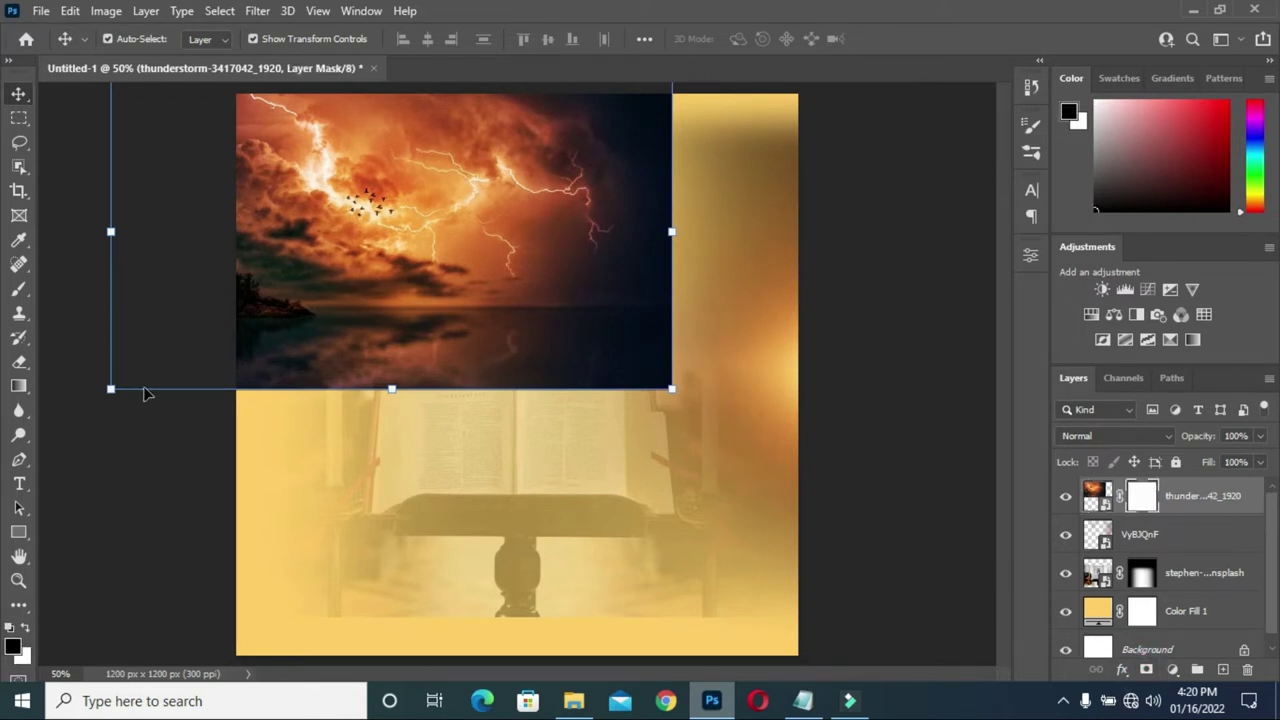
left_click(19, 386)
left_click_drag(436, 290, 434, 423)
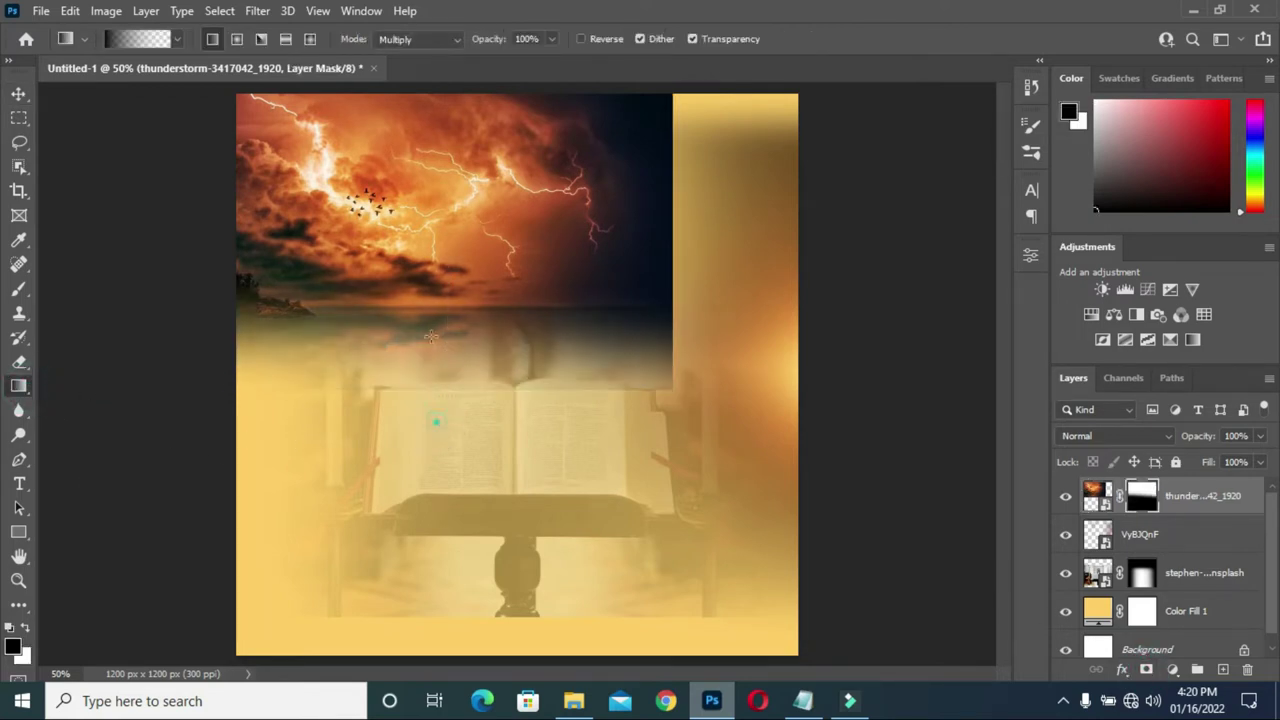
left_click_drag(708, 230, 600, 228)
left_click_drag(737, 231, 560, 225)
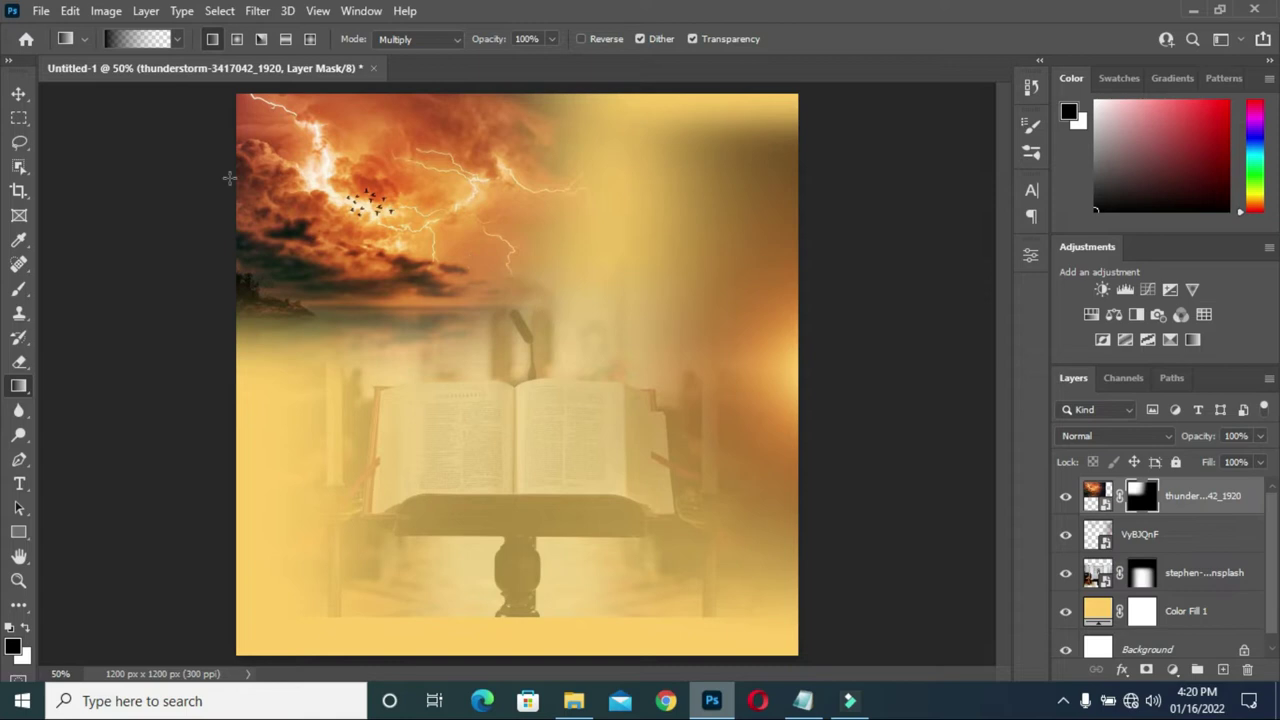
- Lower the opacity of the thunderstorm image layer to 30%
left_click(18, 92)
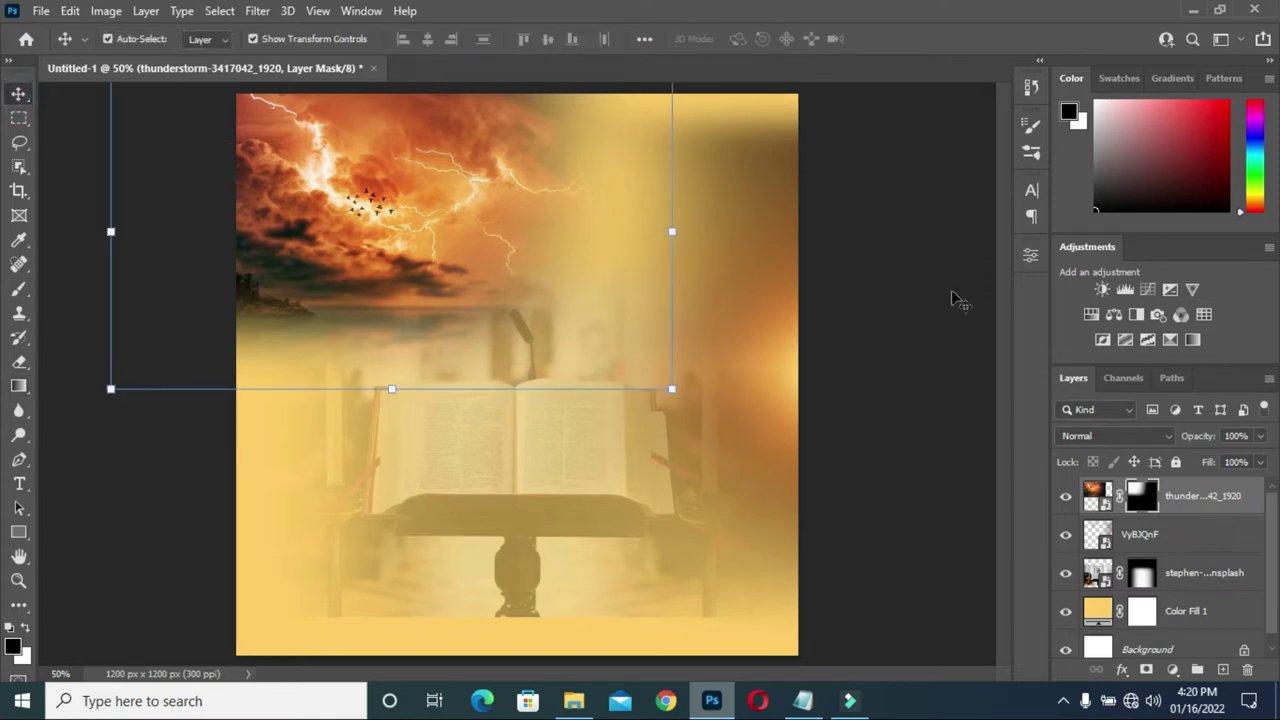
key("x")
left_click(1208, 497)
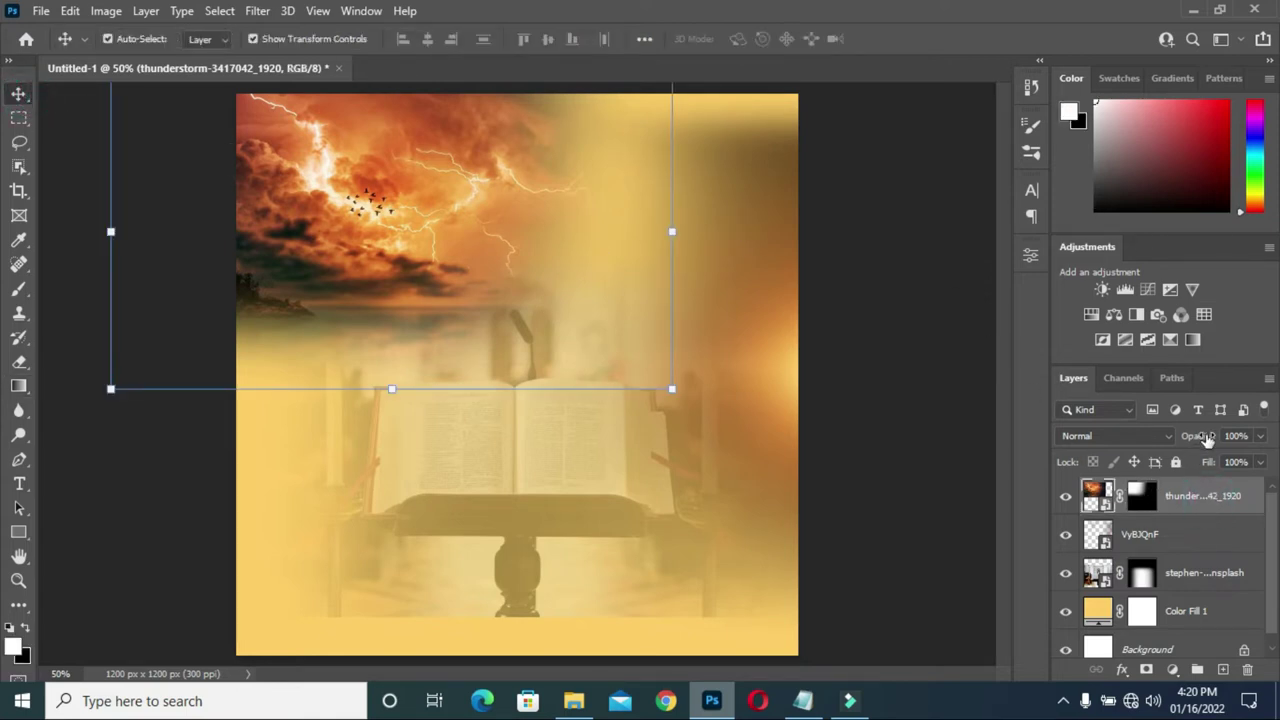
mouse_move(1205, 440)
left_mouse_down()
mouse_move(1176, 444)
mouse_move(1197, 440)
left_mouse_up()
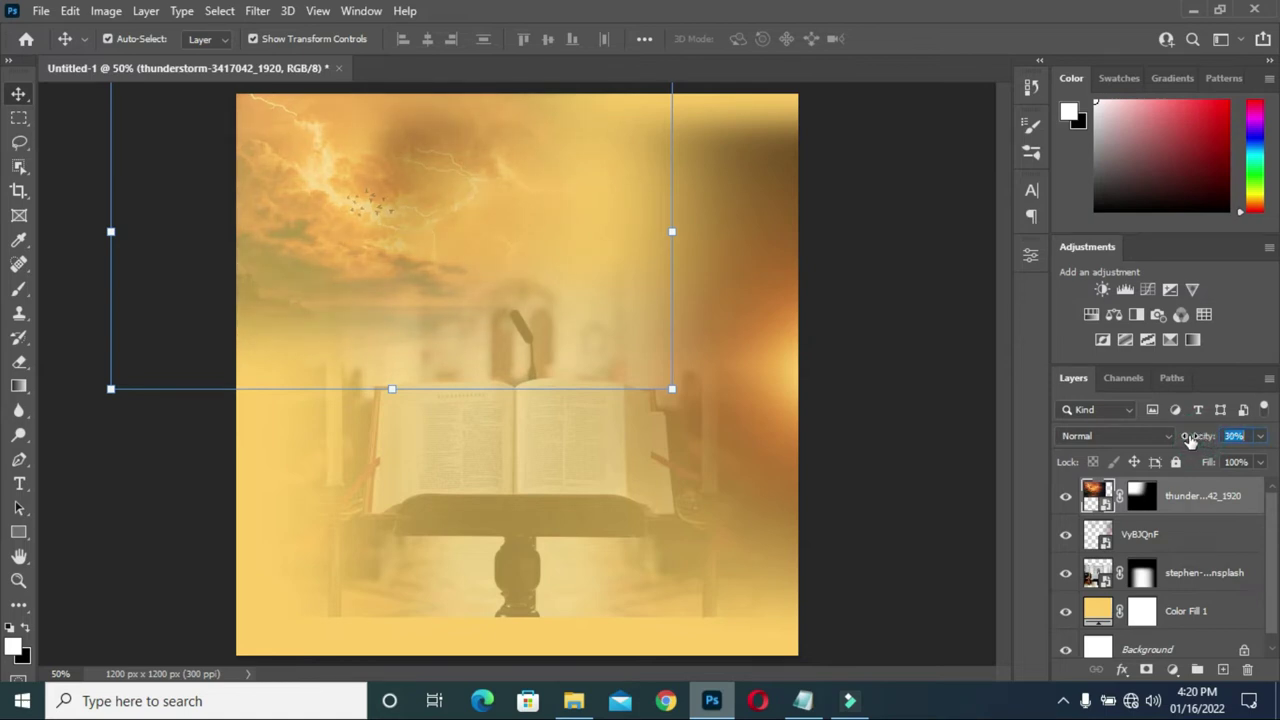
left_click(934, 392)
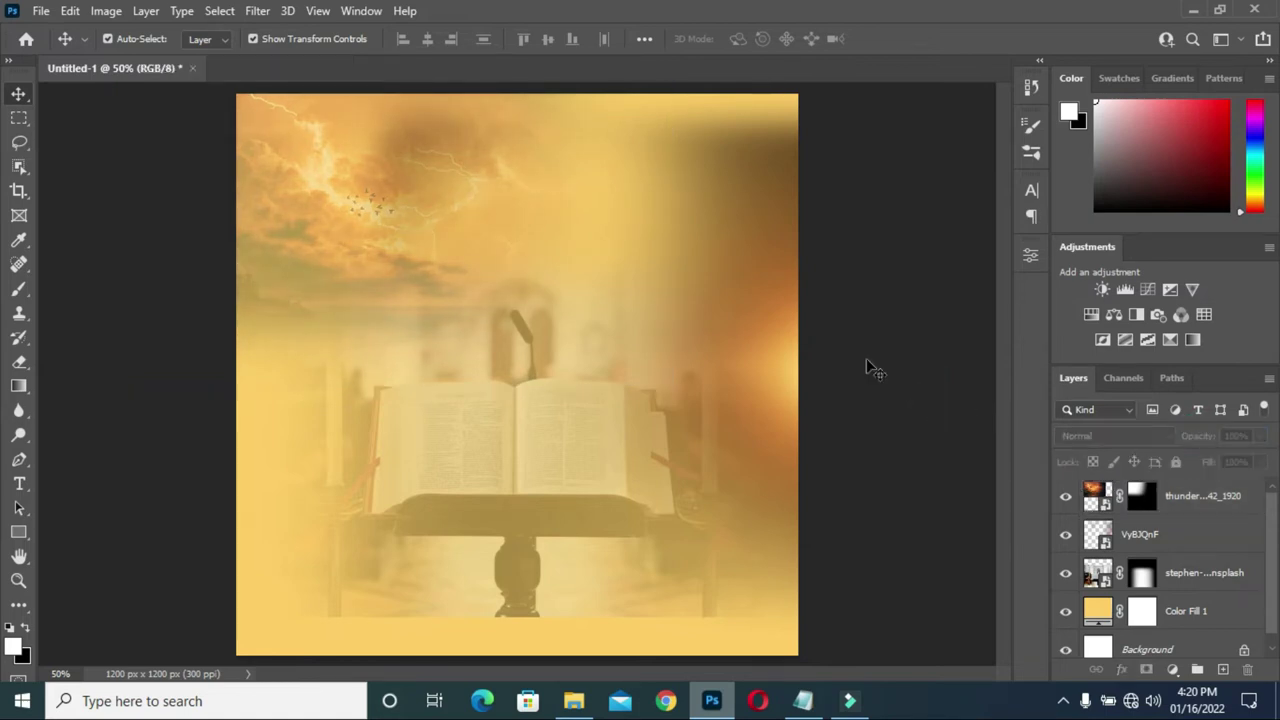
- Place the lonely-814631_1920 image from the Don't be folder in the flyer's upper-right area and set its blend mode to Multiply
left_click(573, 700)
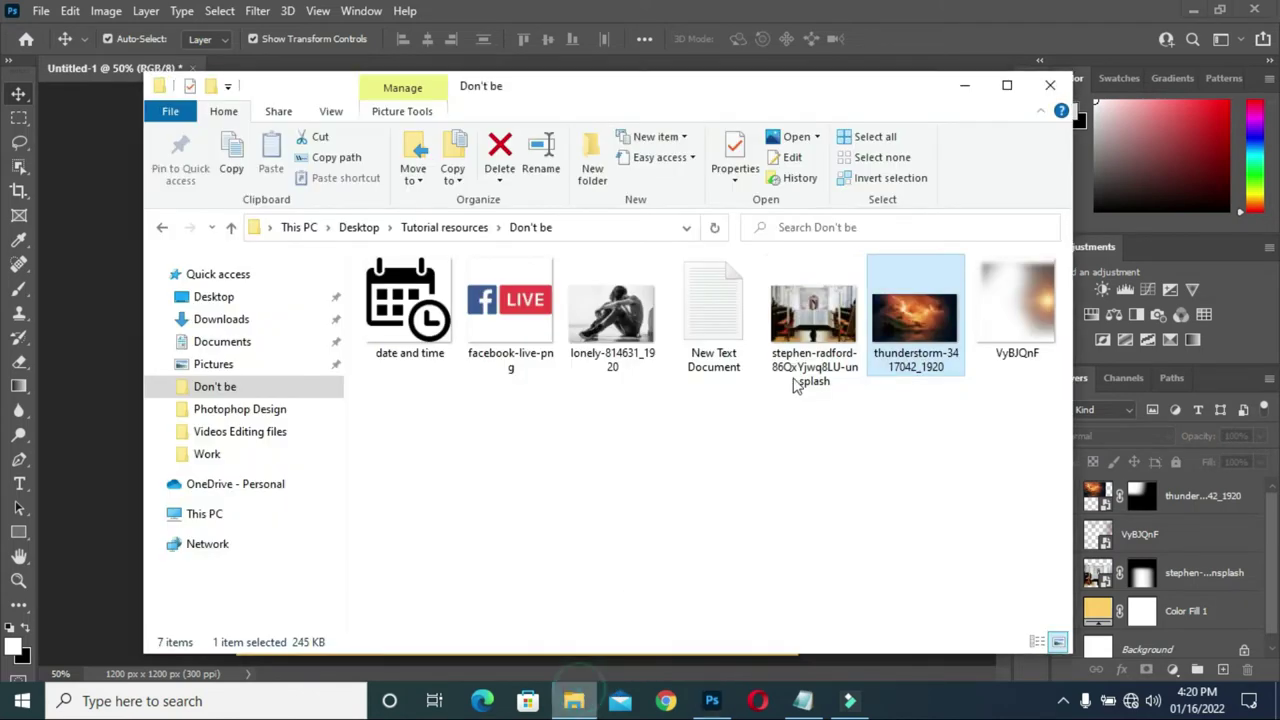
double_click(605, 318)
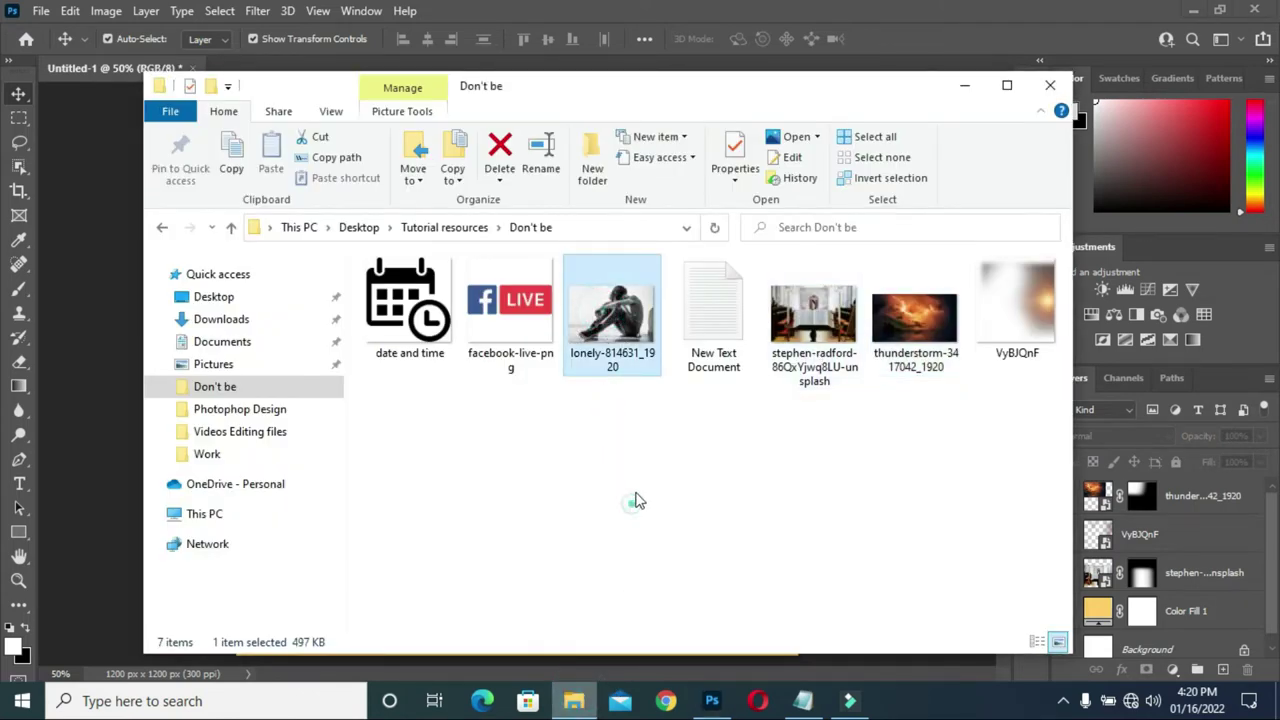
left_click_drag(632, 449, 699, 233)
left_click(896, 38)
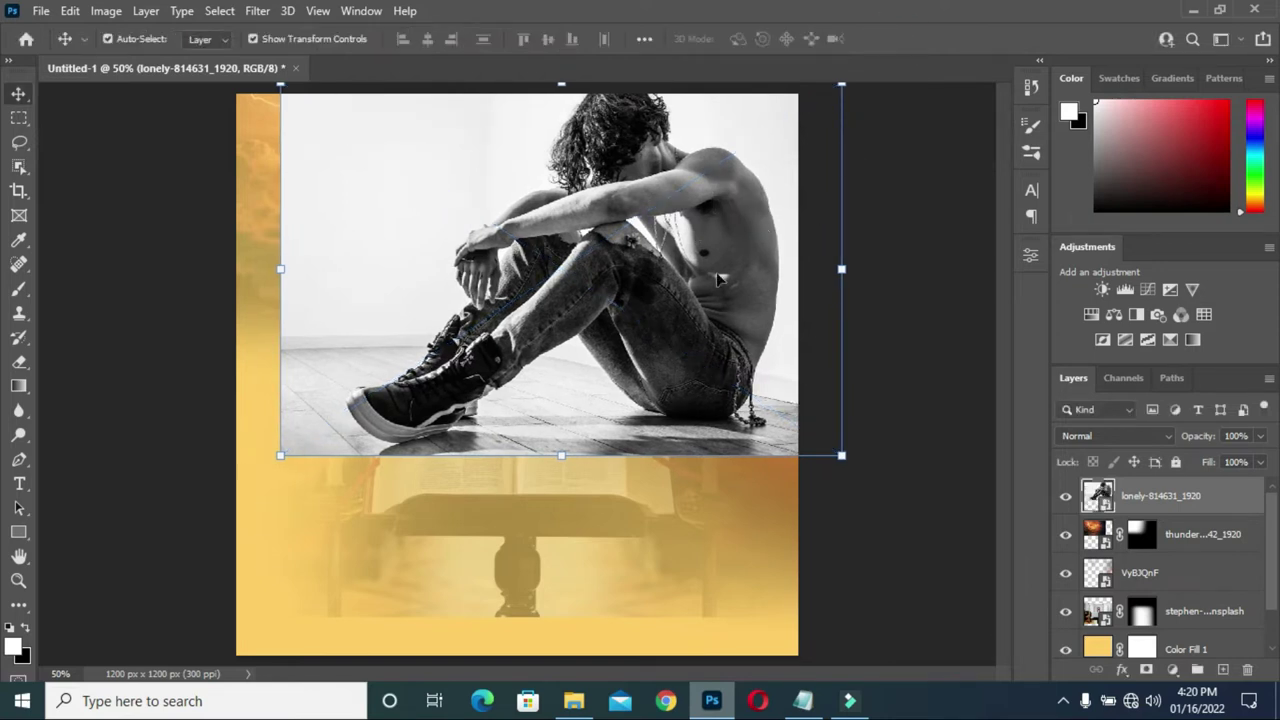
left_click(1117, 443)
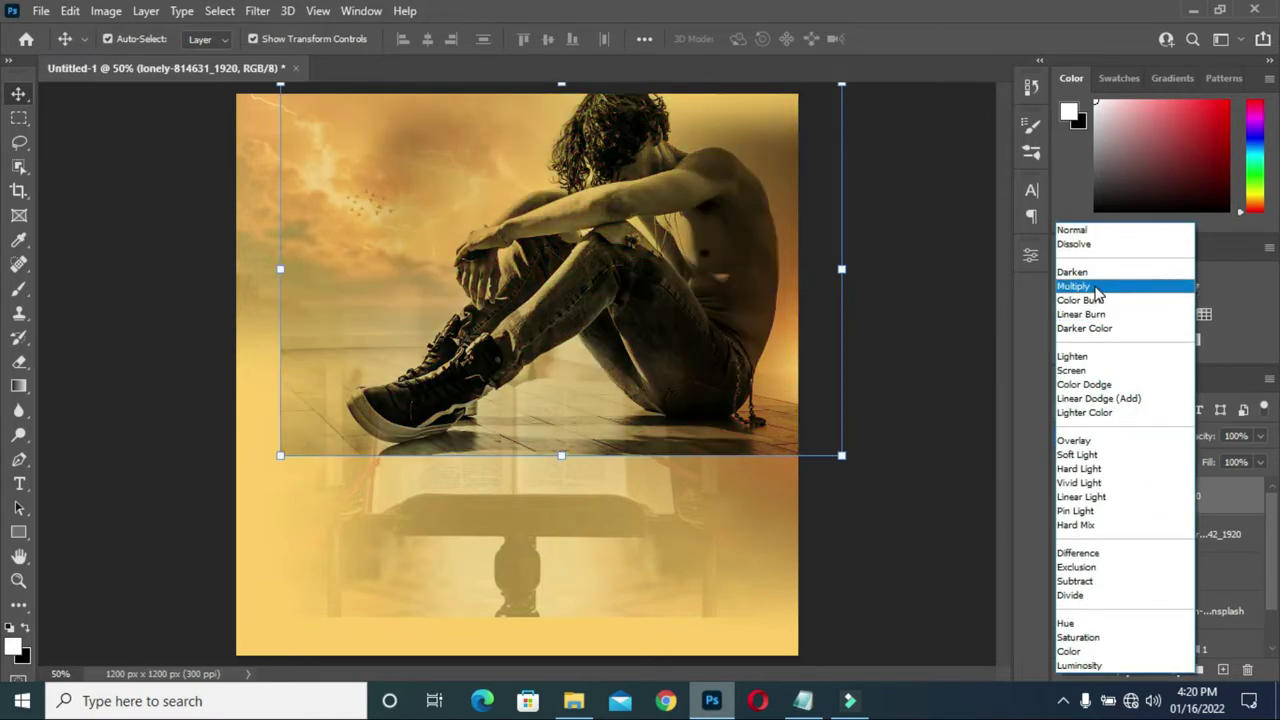
left_click(1097, 290)
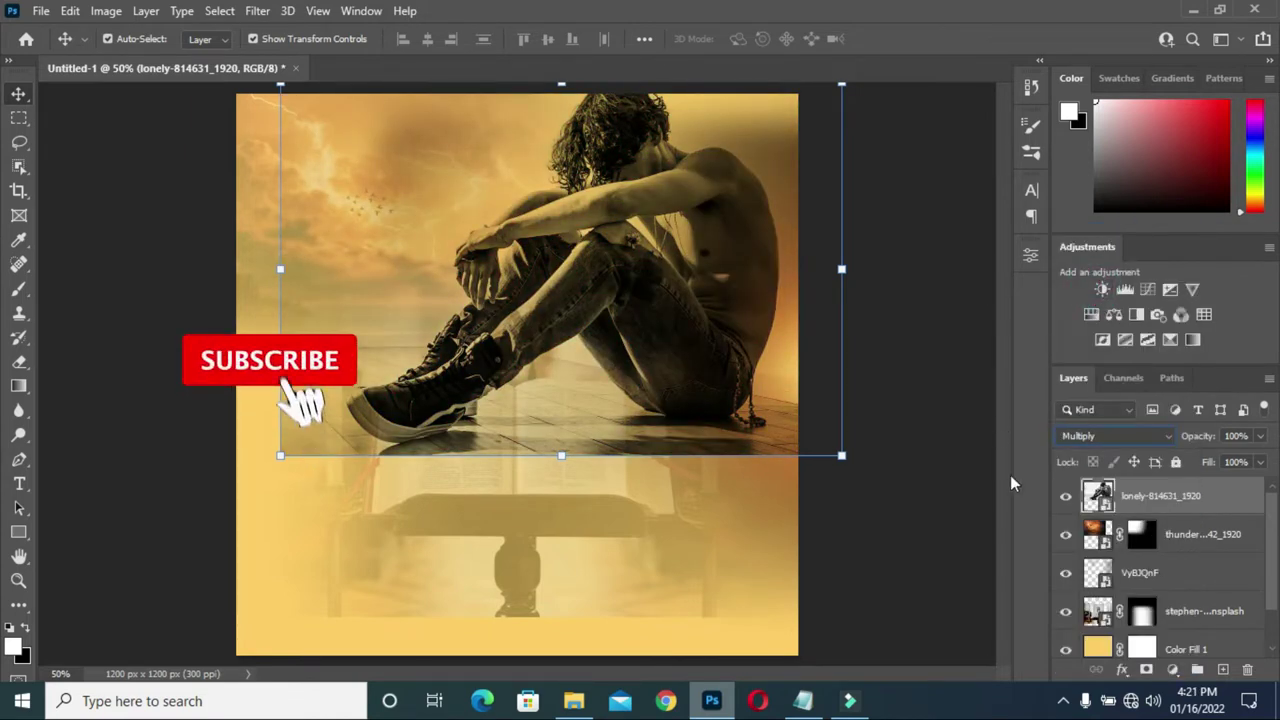
- Add a layer mask to the sitting man image and fade its left and bottom edges with black-to-transparent linear gradients
left_click(1147, 669)
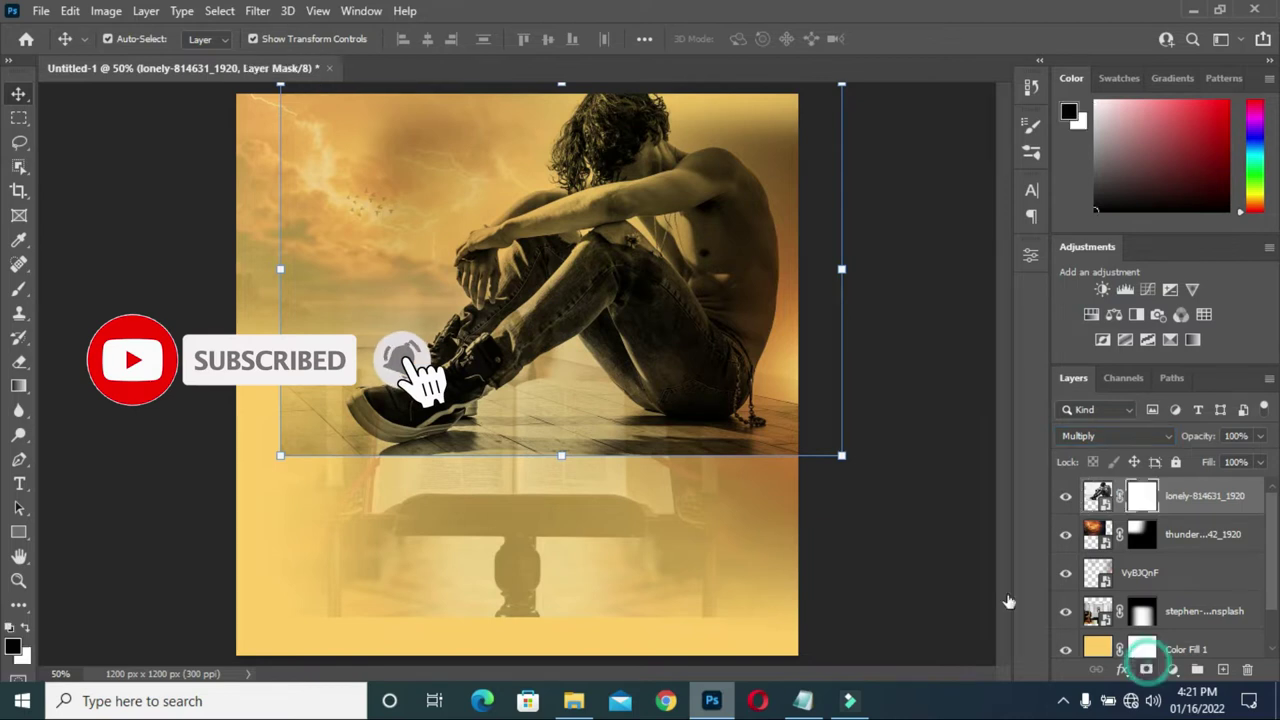
left_click(18, 388)
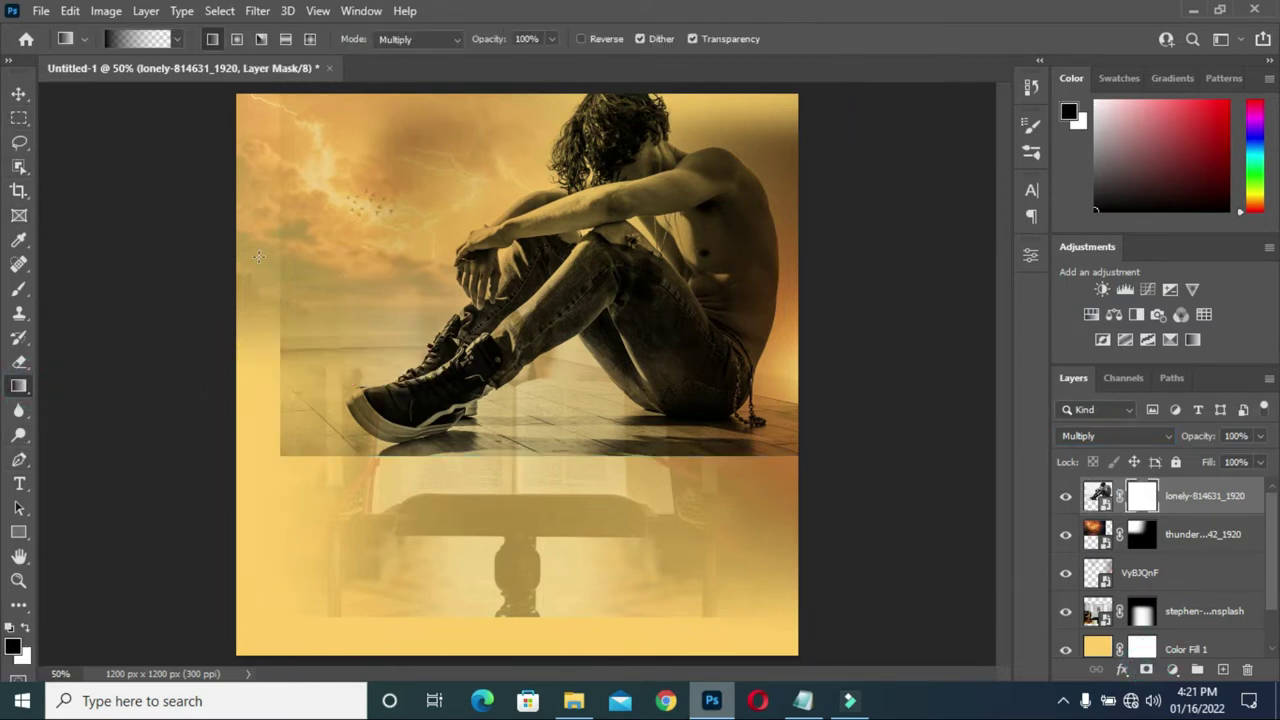
left_click_drag(222, 261, 418, 263)
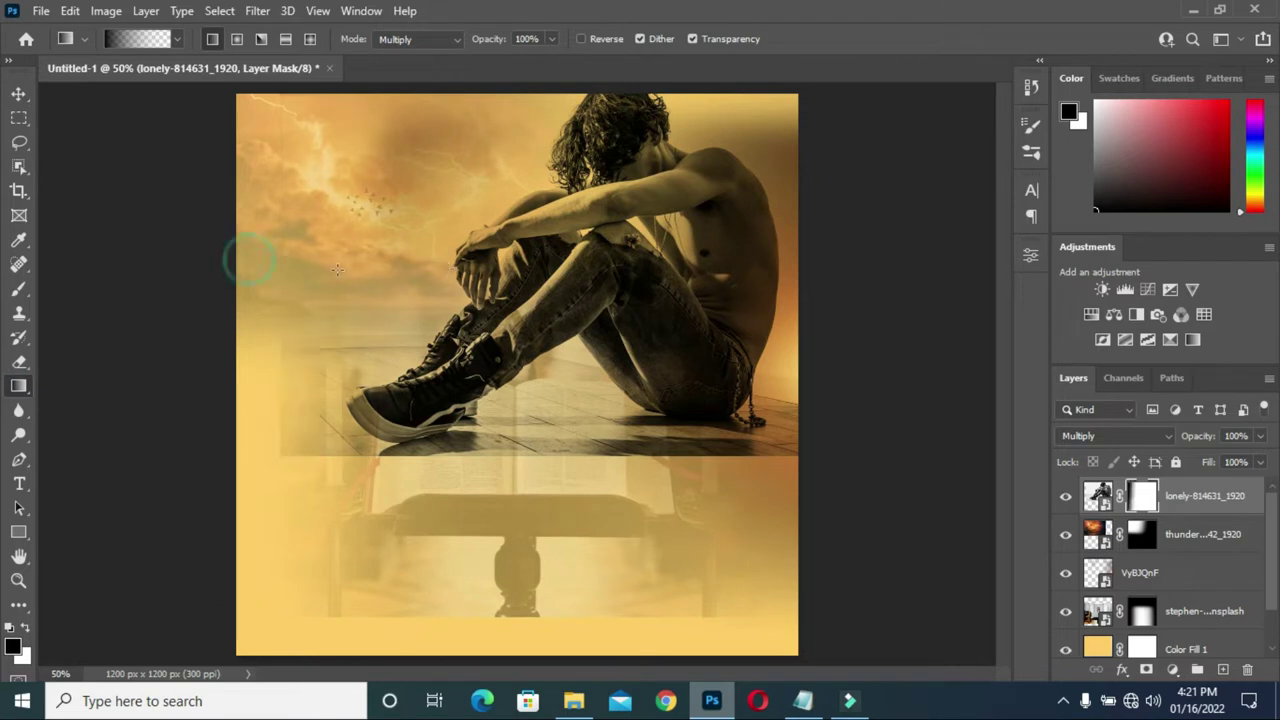
left_click_drag(263, 266, 420, 268)
left_click_drag(286, 266, 627, 425)
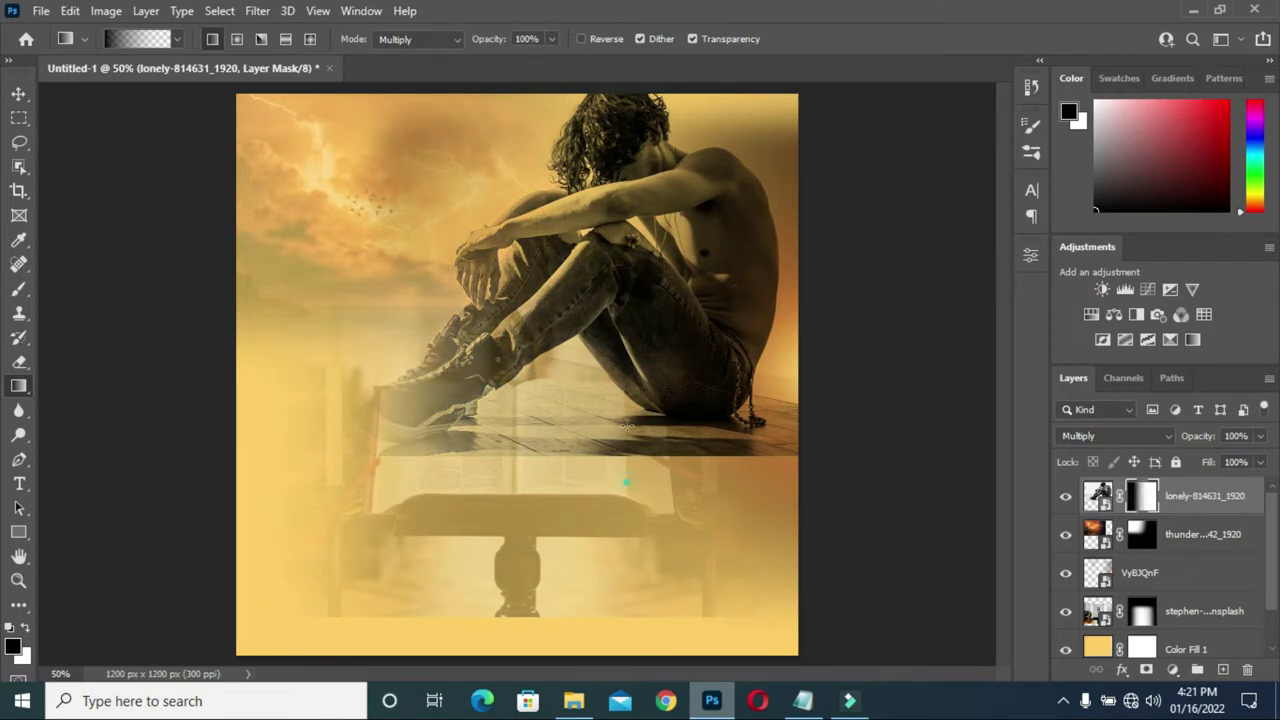
left_click_drag(650, 502, 634, 320)
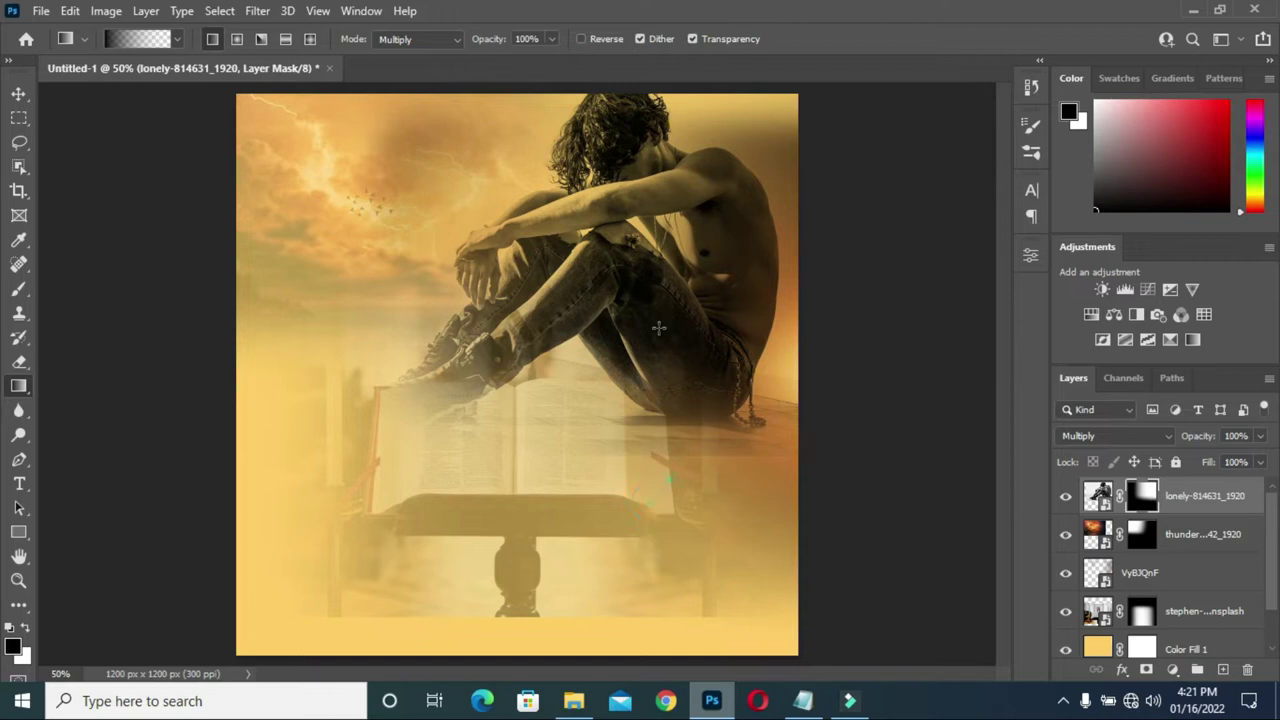
left_click_drag(642, 469, 654, 339)
left_click_drag(656, 384, 654, 268)
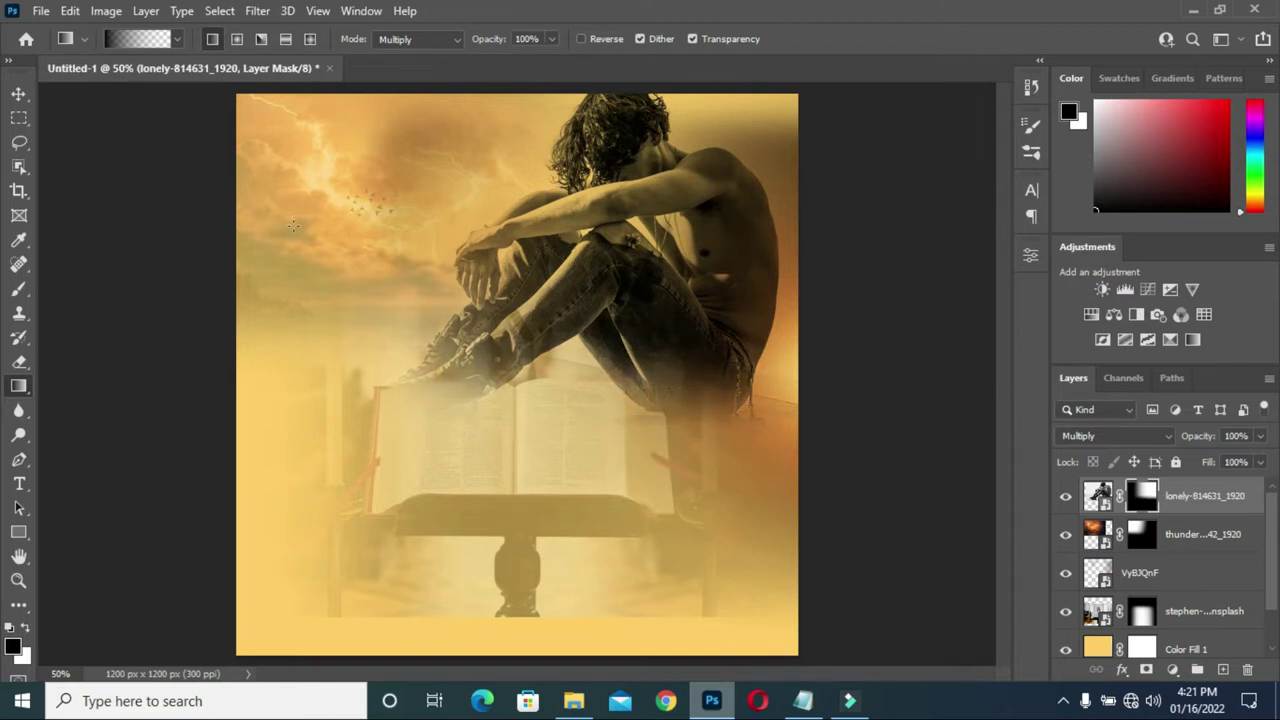
- Scale the sitting man image to 73.58% and fit it into the flyer's upper-right corner at X 864.54 px, Y 292.35 px
left_click(18, 93)
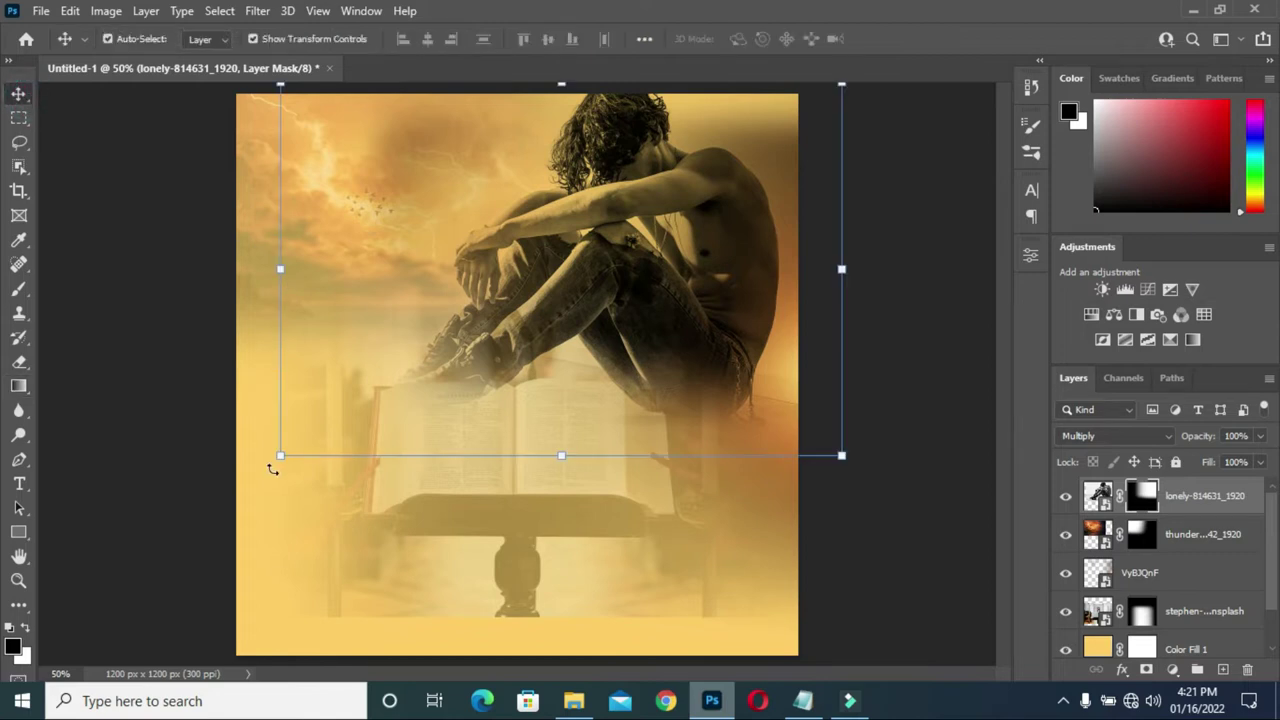
left_click_drag(278, 459, 418, 420)
left_click_drag(407, 429, 450, 397)
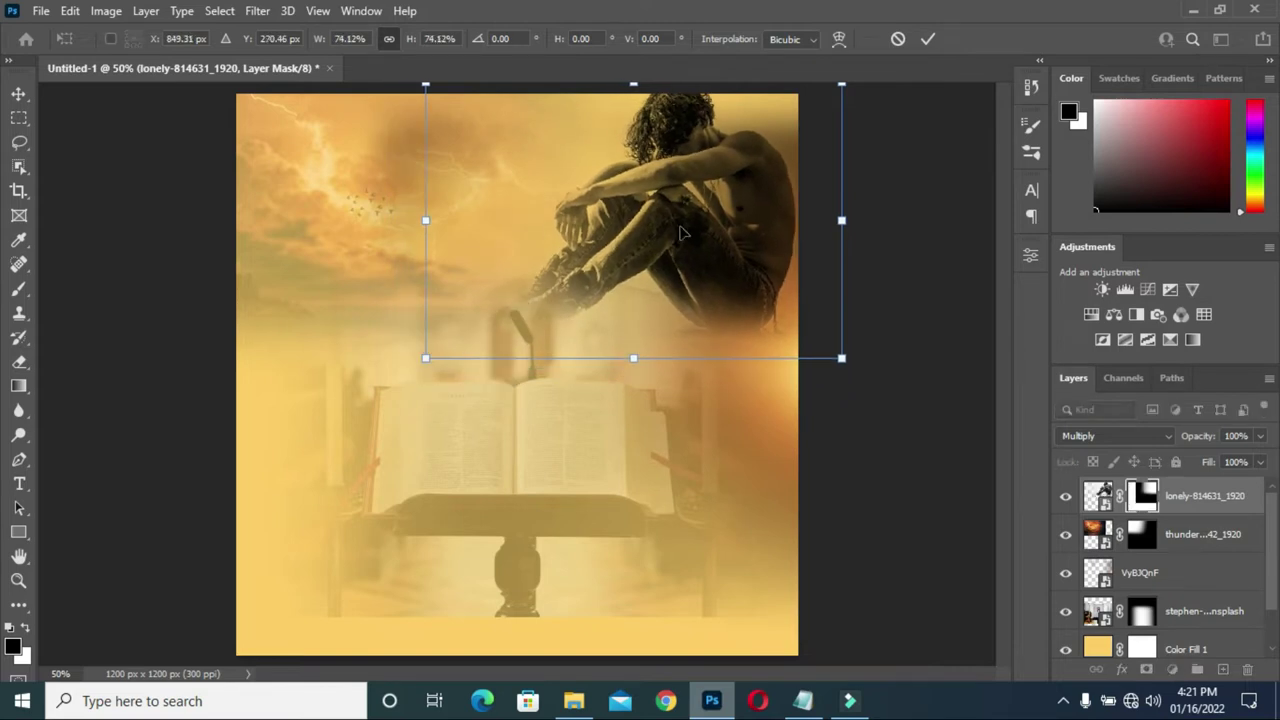
left_click_drag(689, 226, 695, 238)
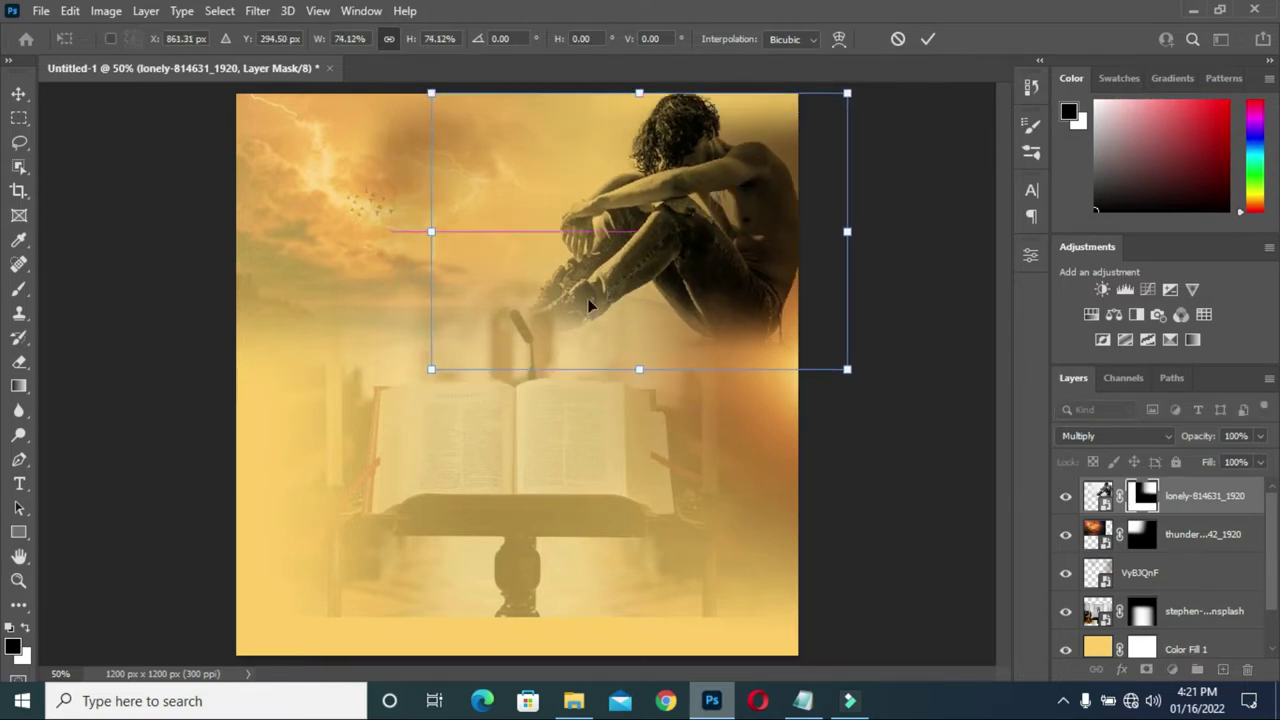
mouse_move(432, 368)
left_mouse_down()
mouse_move(443, 363)
mouse_move(434, 369)
left_mouse_up()
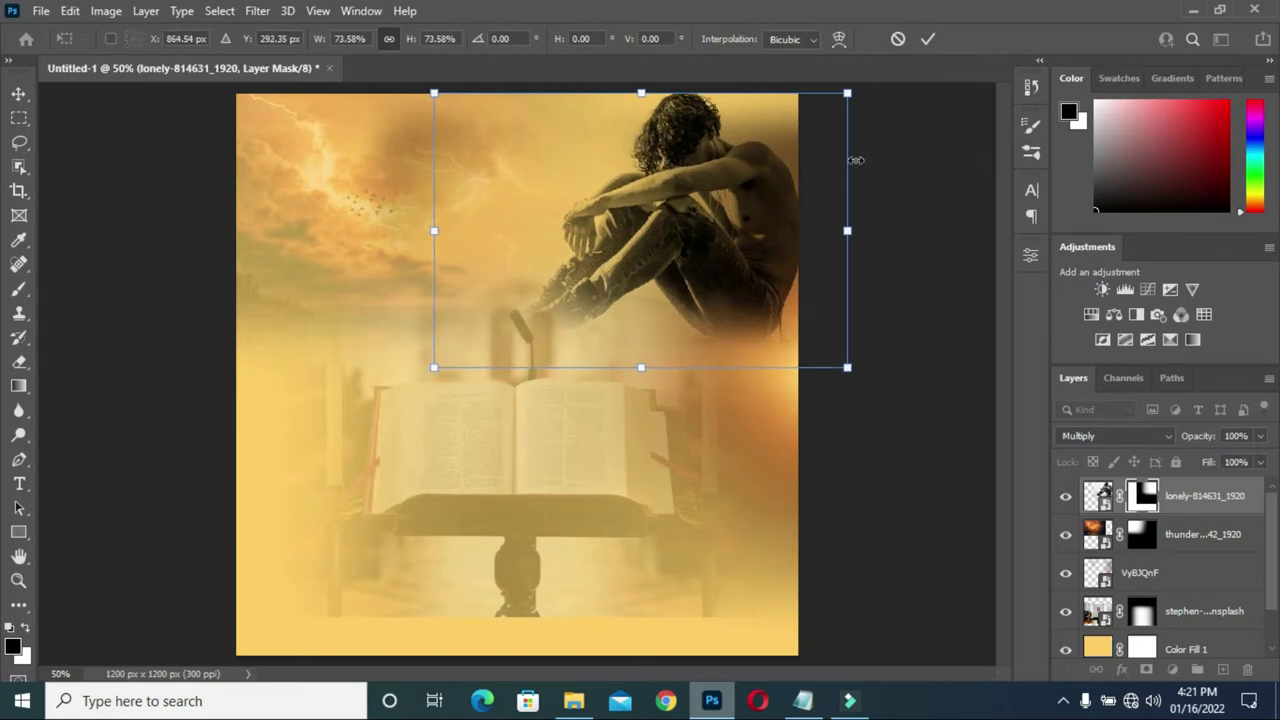
left_click(928, 38)
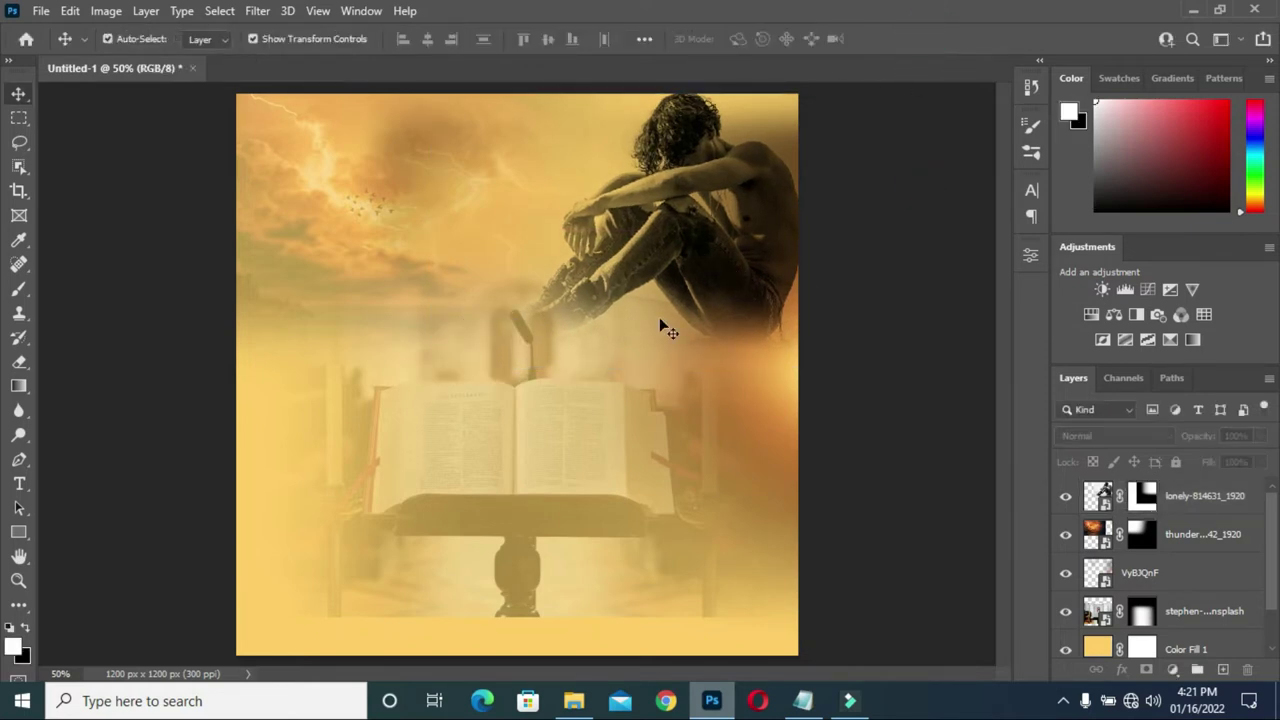
- Lower the opacity of the church image layer to 12%
left_click(632, 450)
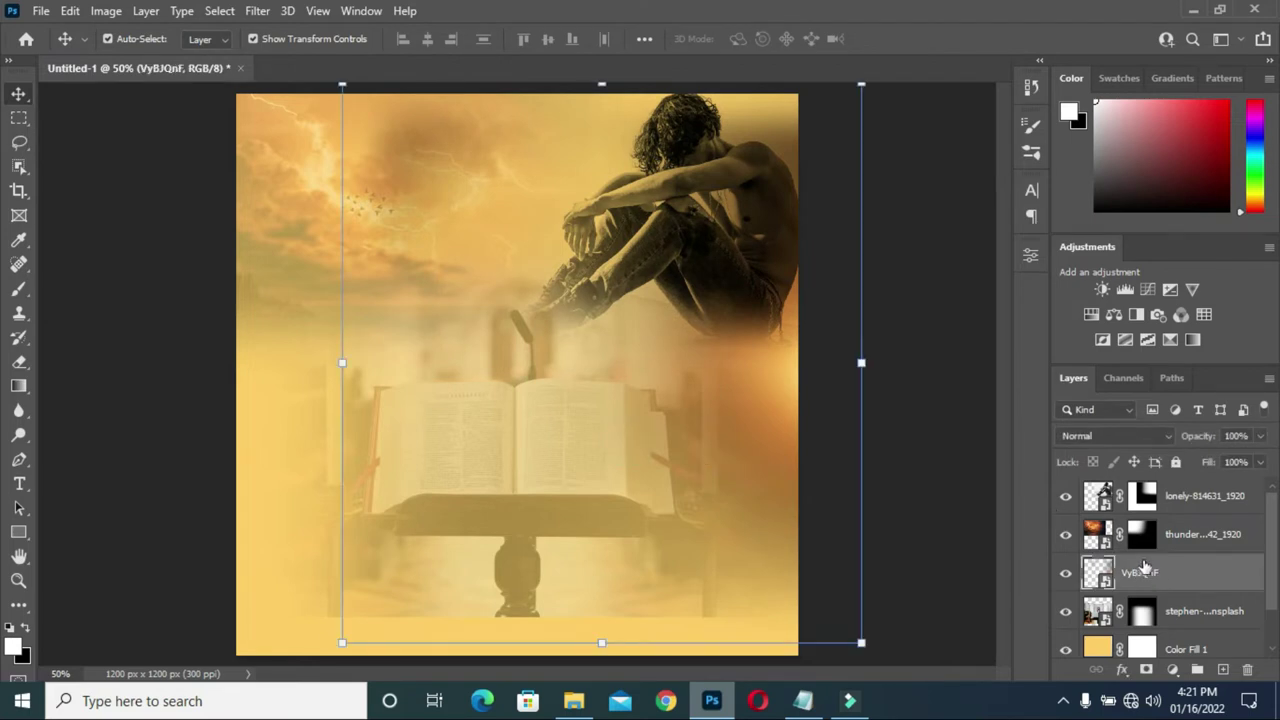
left_click(1128, 612)
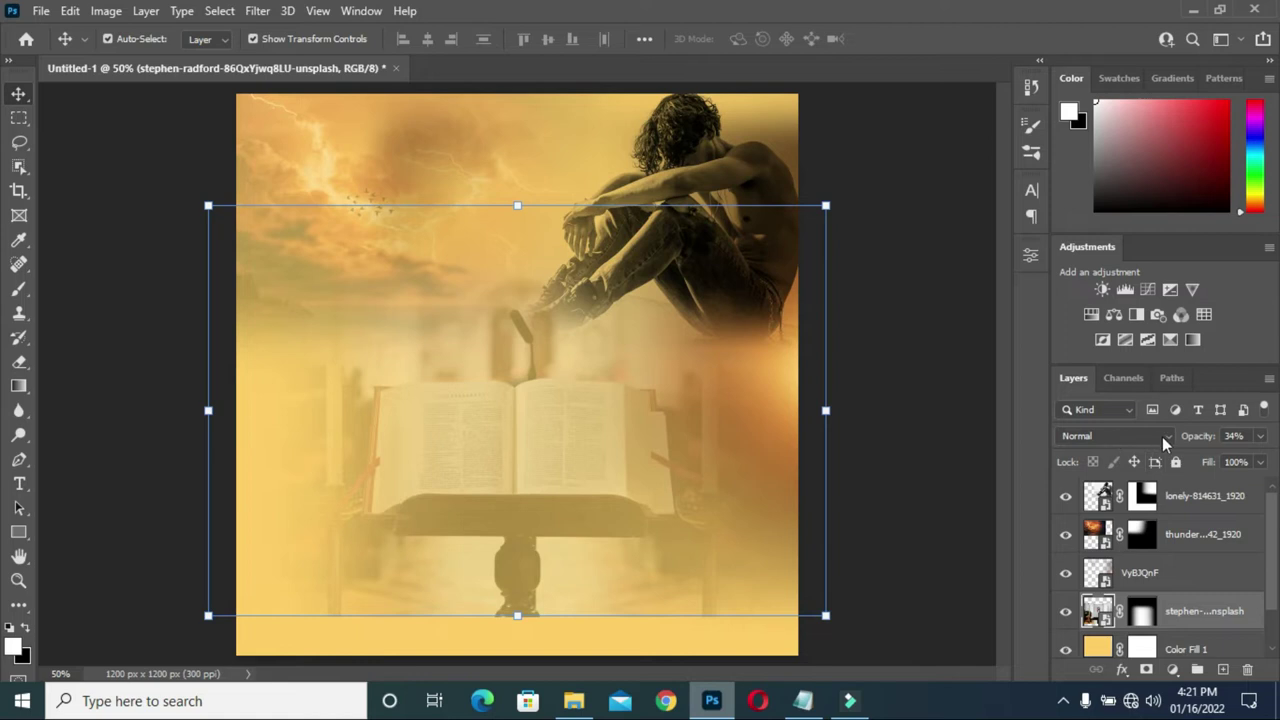
mouse_move(1194, 444)
left_mouse_down()
mouse_move(1181, 441)
mouse_move(1204, 441)
left_mouse_up()
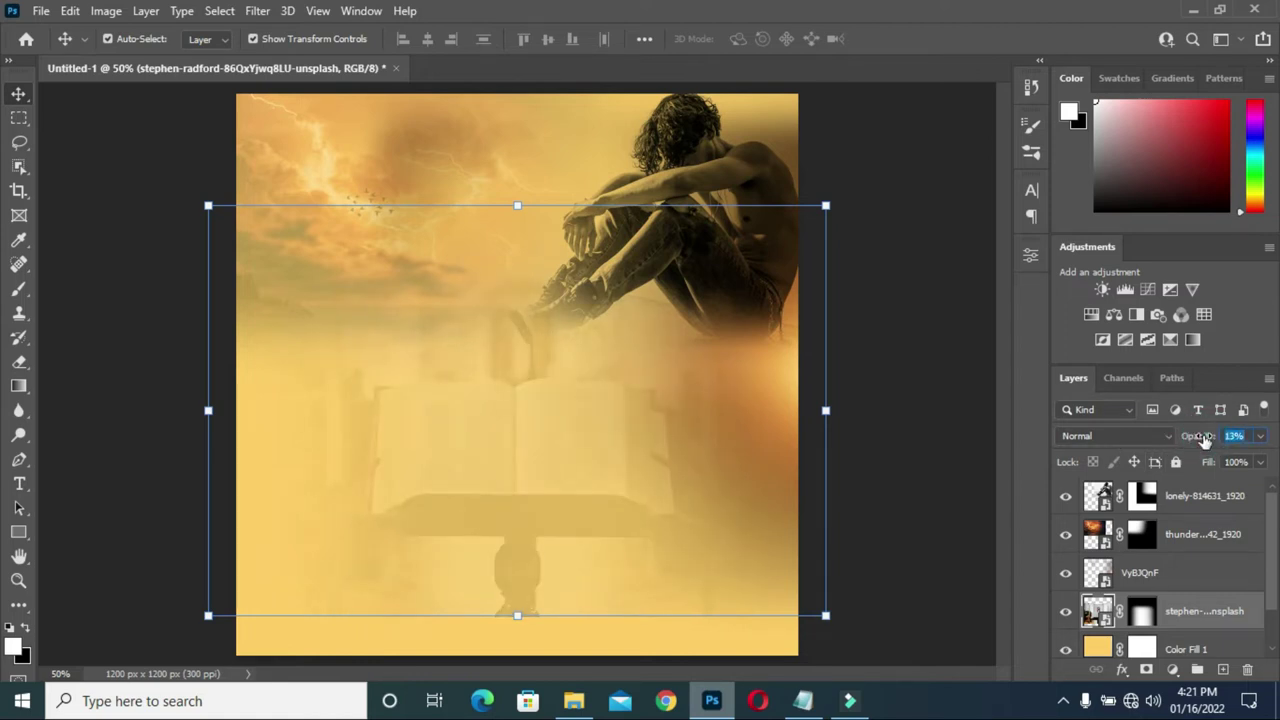
left_click(1204, 441)
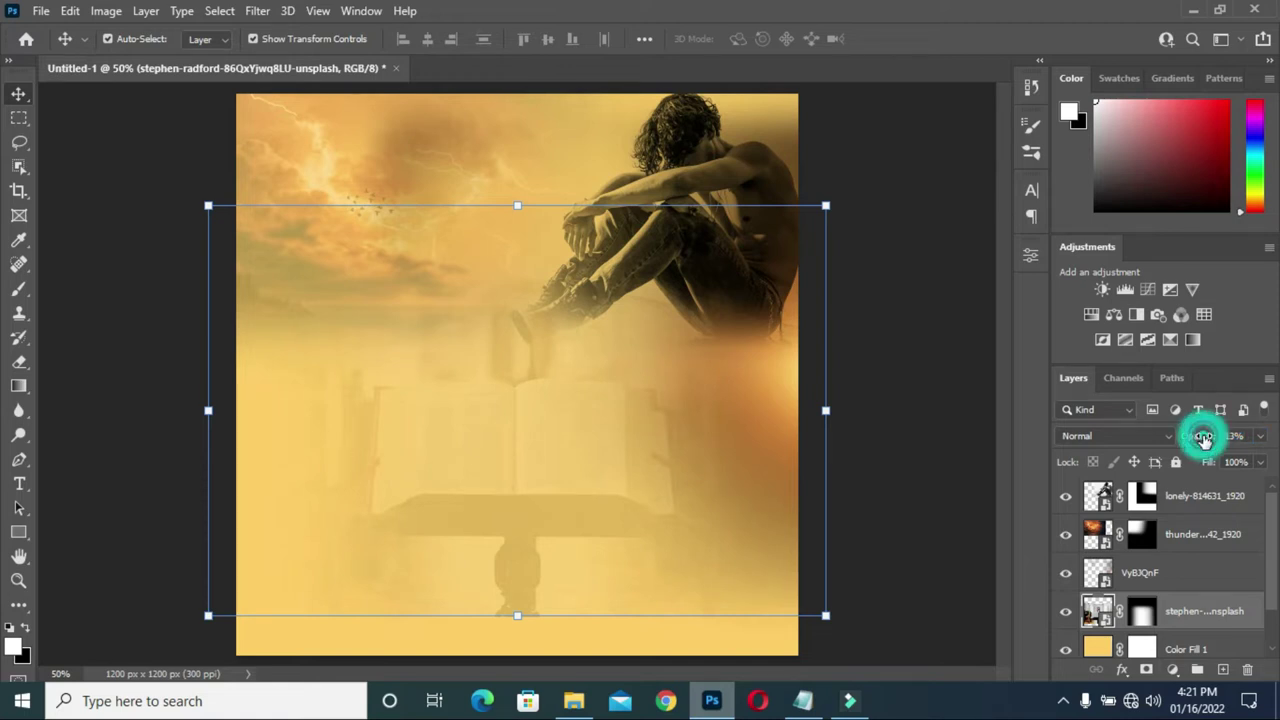
left_click(928, 428)
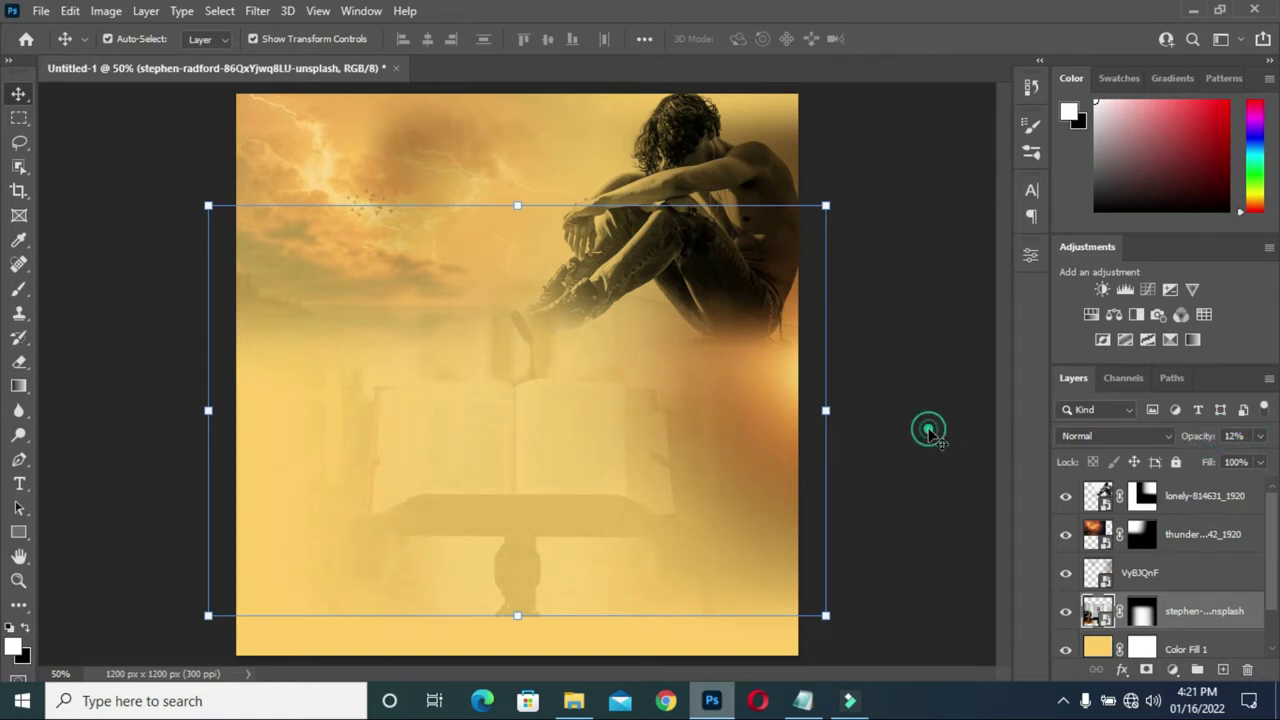
key("ctrl+minus")
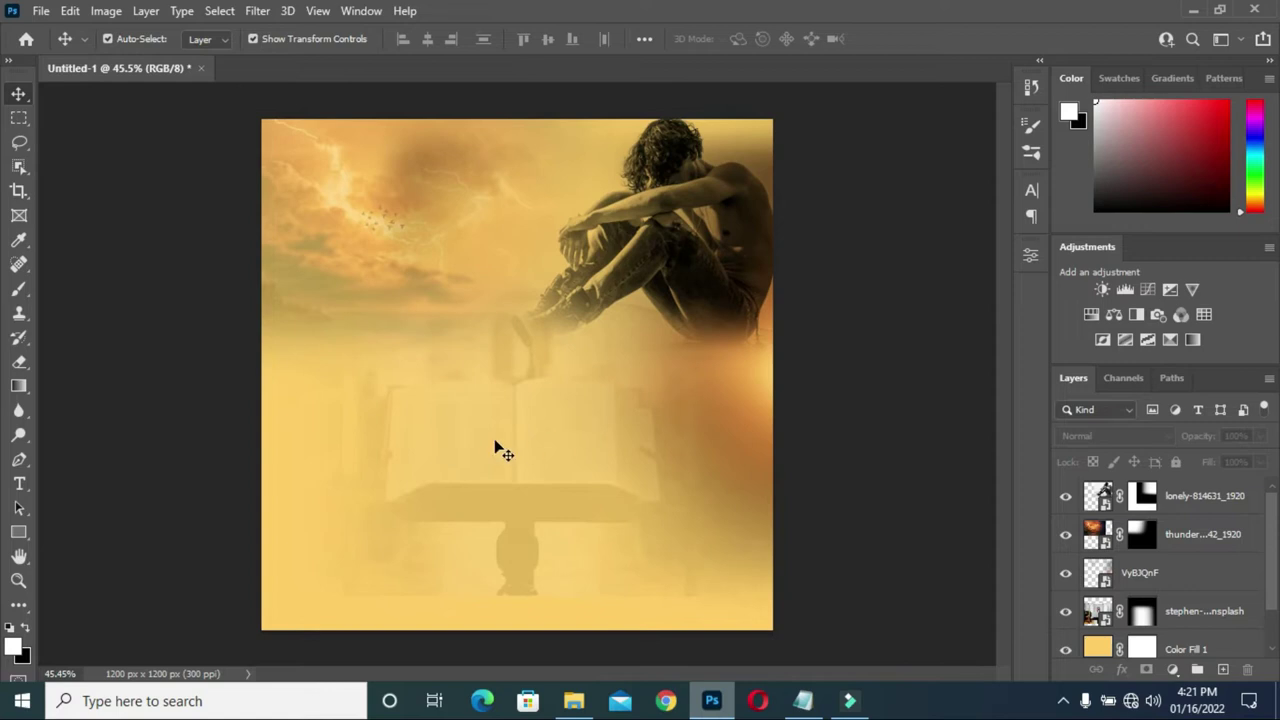
key("ctrl+plus")
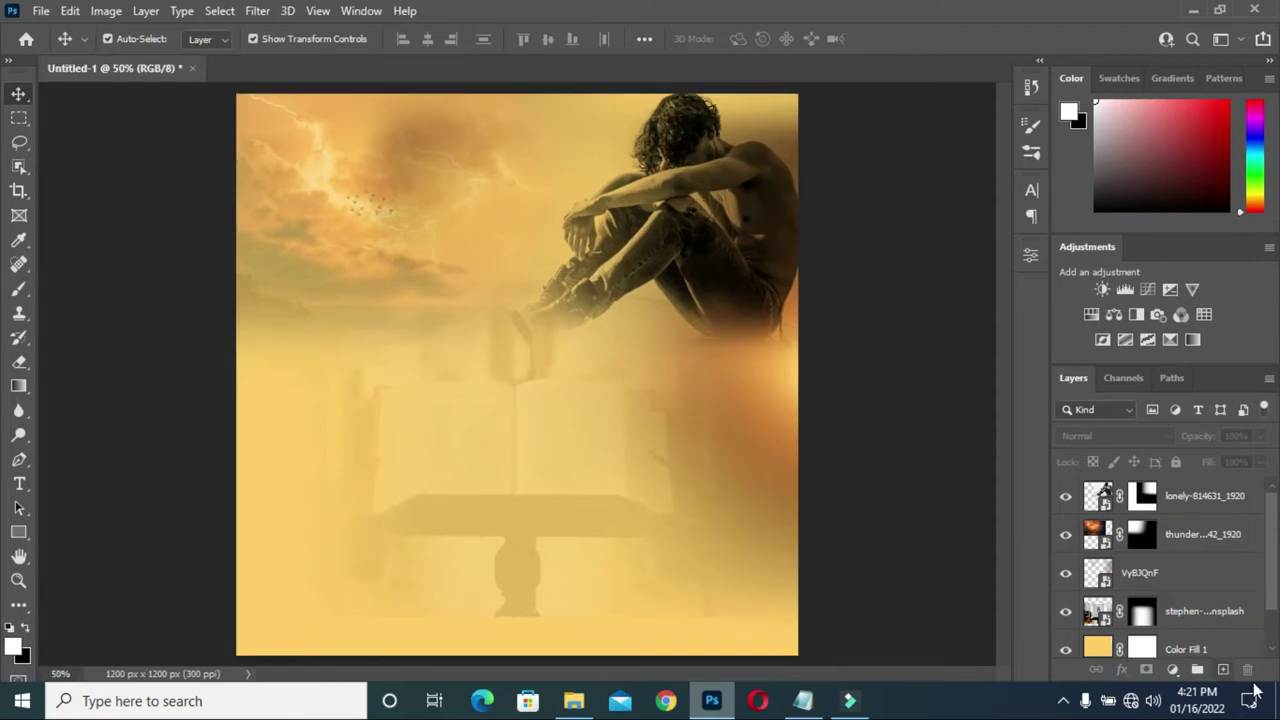
- Add a new layer and paint a white torn-paper strip across the flyer's bottom with the 1400 px torn-edge brush
left_click(1224, 672)
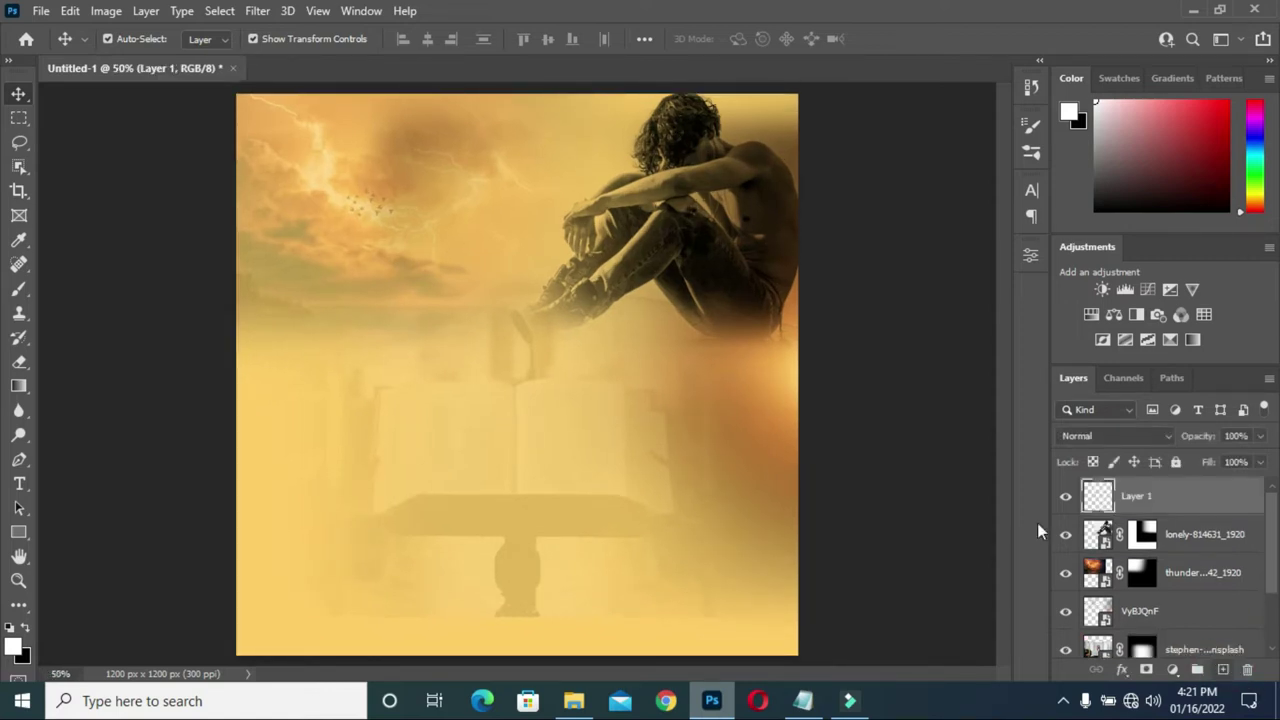
left_click(18, 292)
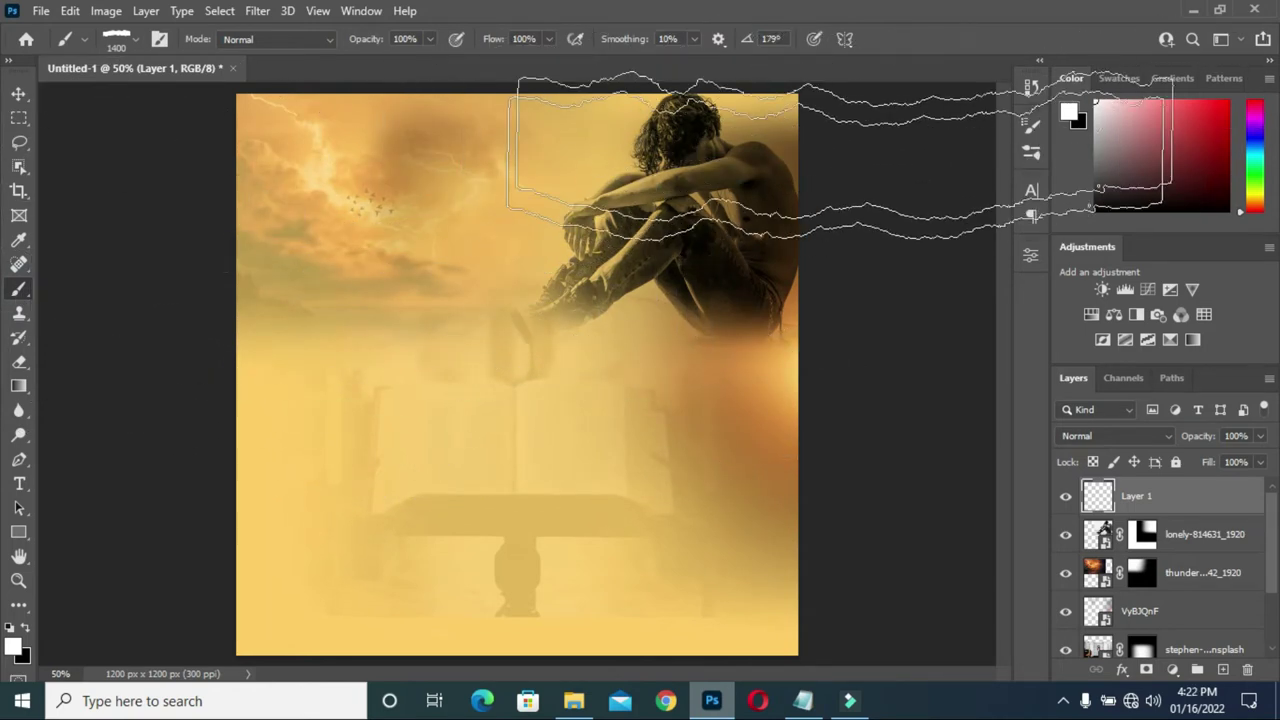
left_click_drag(1032, 153, 1038, 162)
left_click(1038, 158)
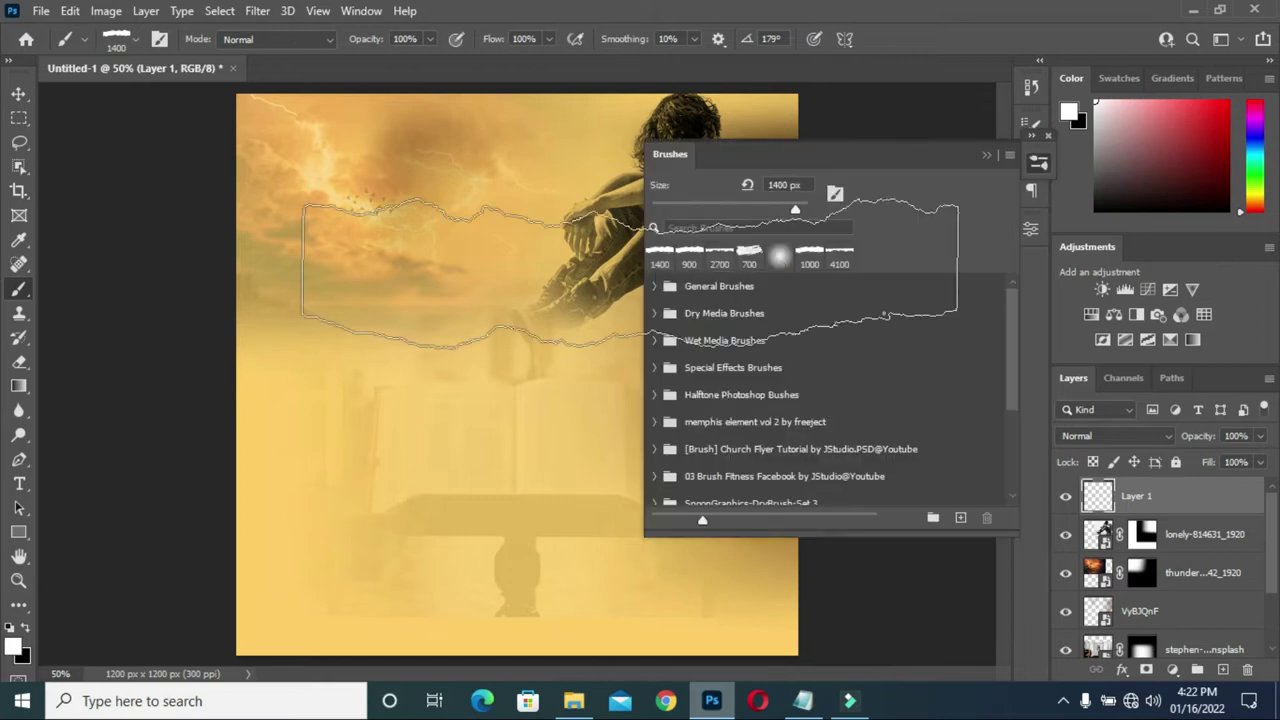
left_click(1036, 168)
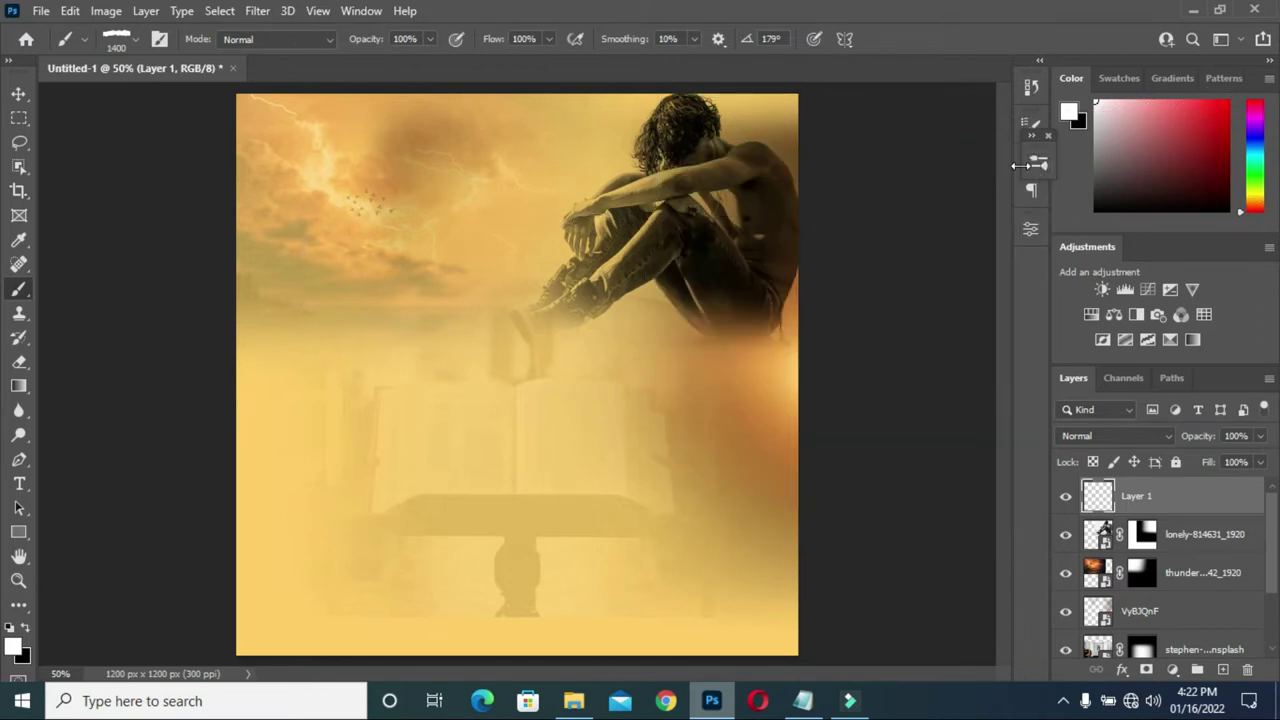
left_click_drag(1030, 145, 1031, 165)
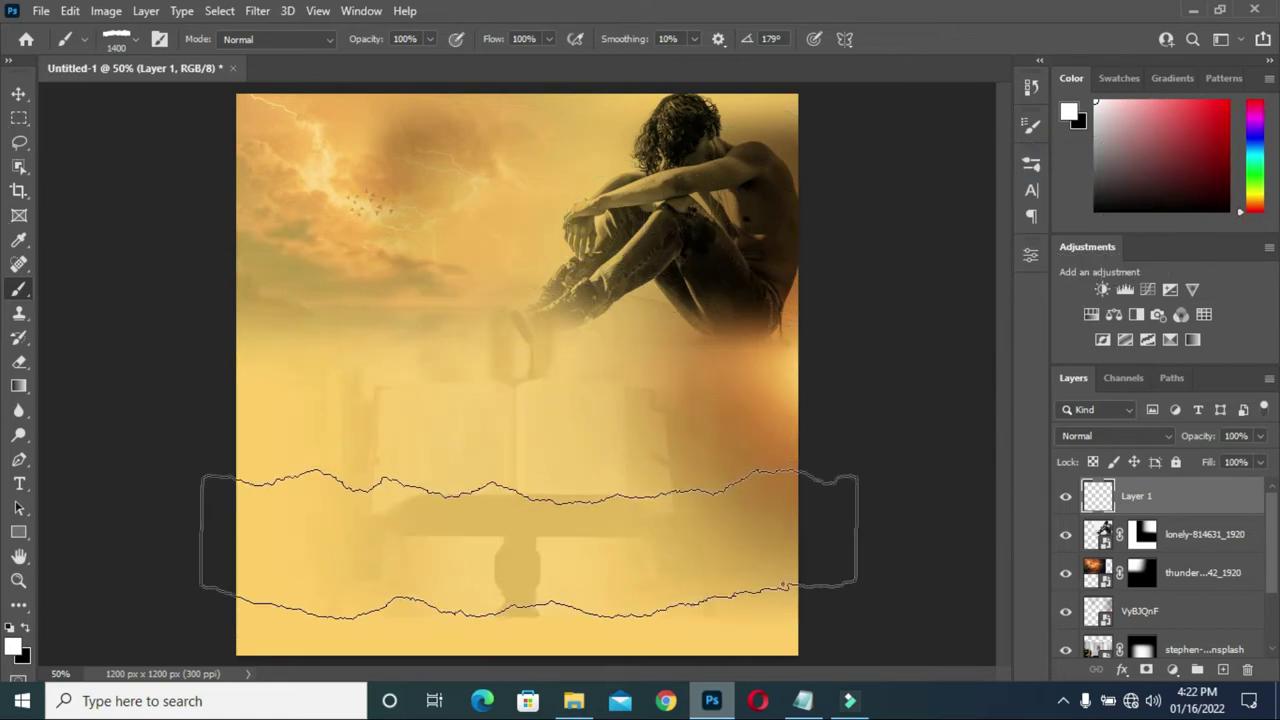
scroll(525, 545, "down", 1)
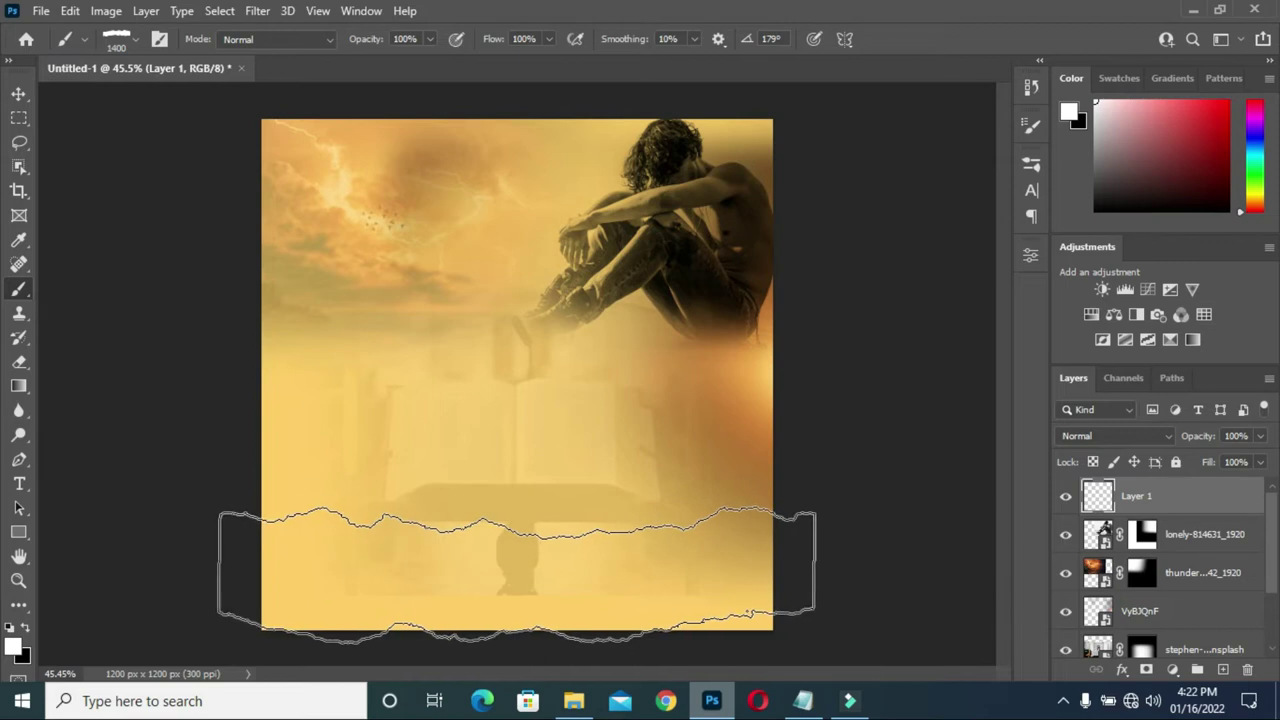
mouse_move(516, 574)
left_mouse_down()
mouse_move(518, 610)
mouse_move(525, 590)
left_mouse_up()
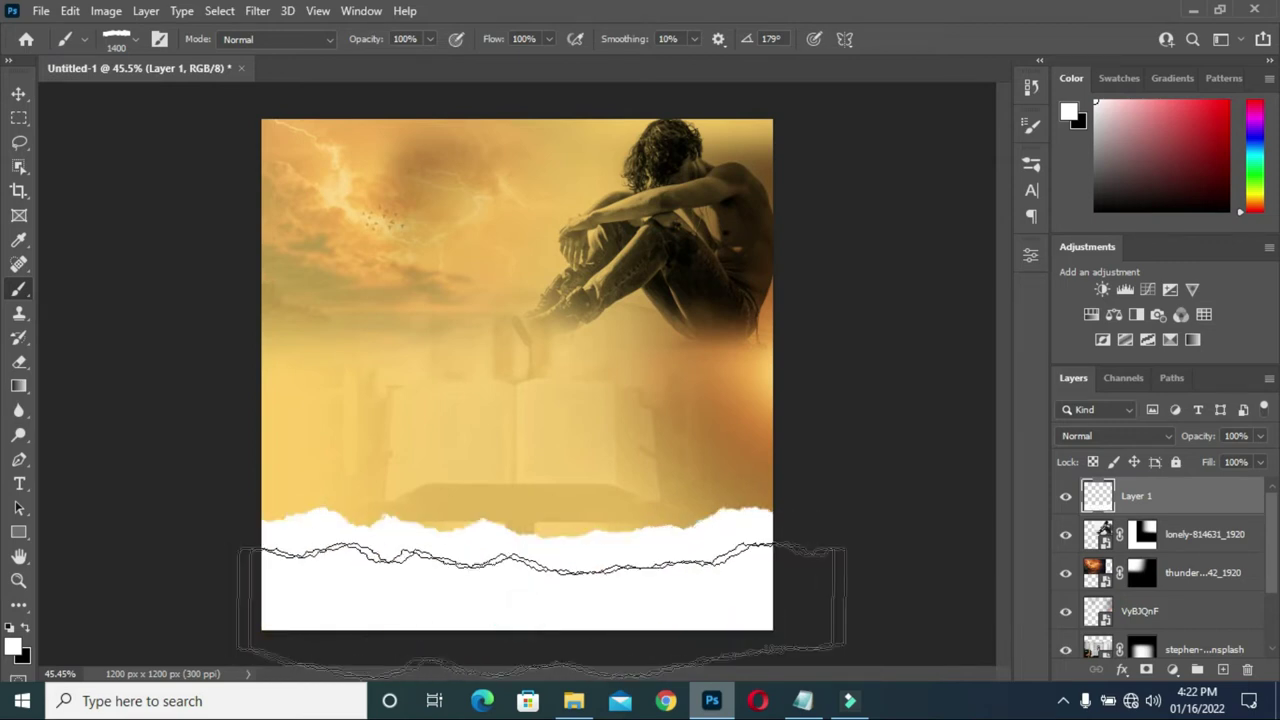
left_click(18, 93)
left_click(168, 236)
scroll(578, 530, "down", 2)
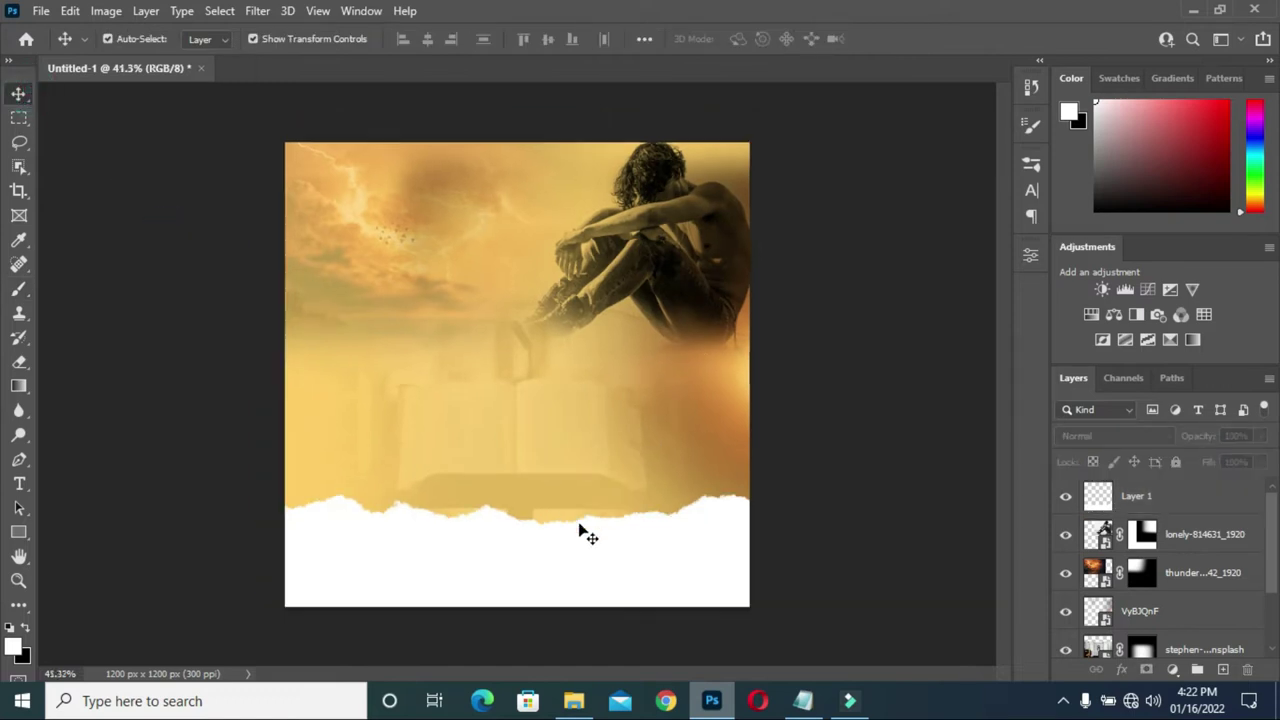
scroll(580, 530, "up", 2)
scroll(580, 532, "down", 1)
left_click(575, 570)
left_click(851, 455)
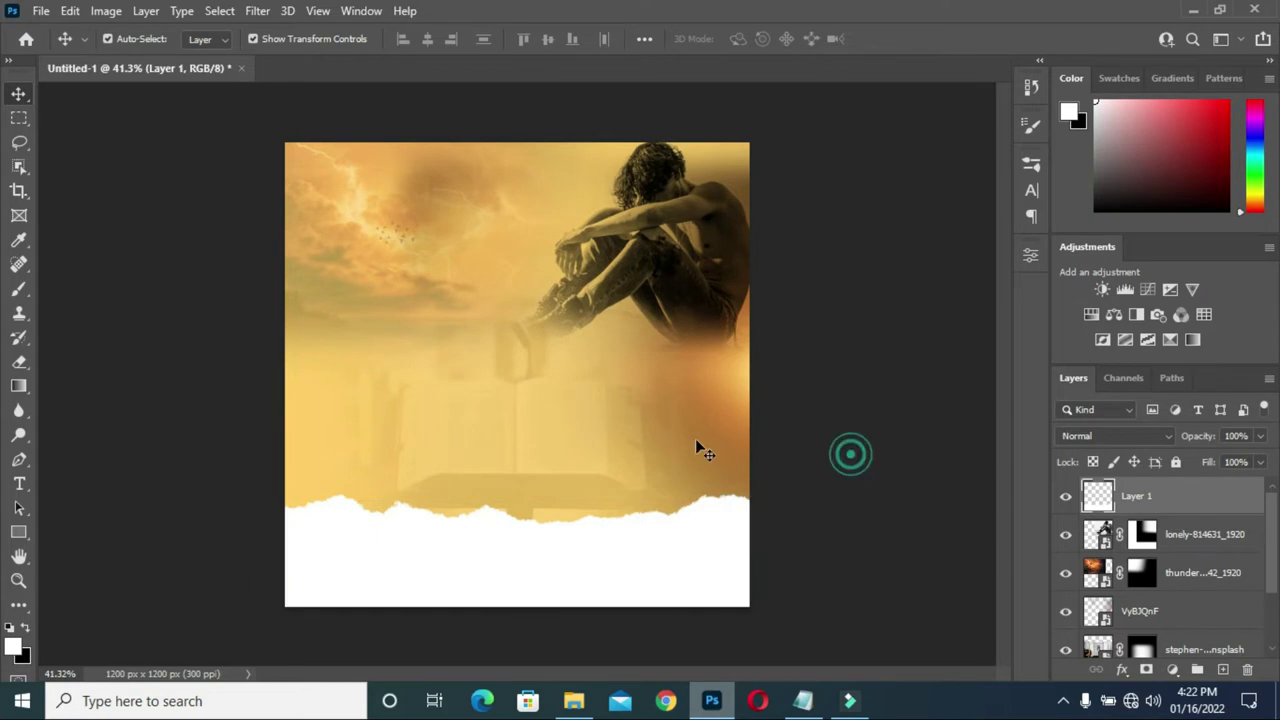
scroll(525, 447, "up", 2)
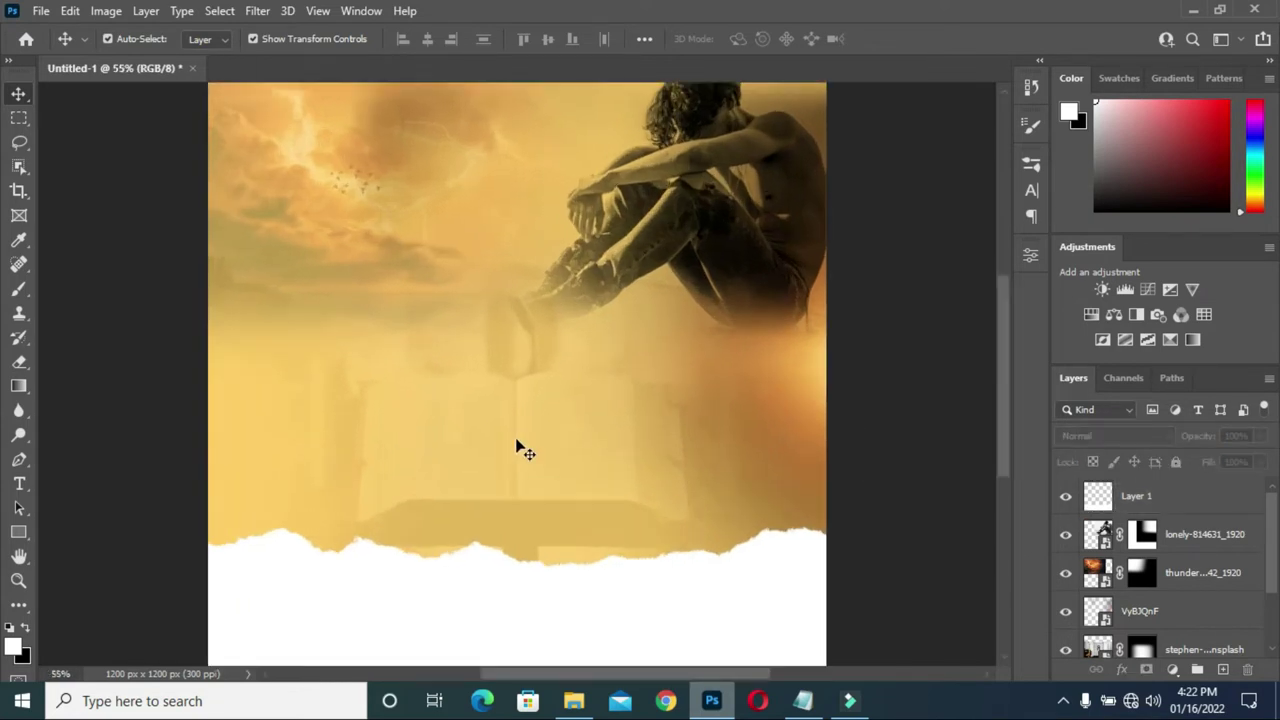
scroll(520, 444, "down", 1)
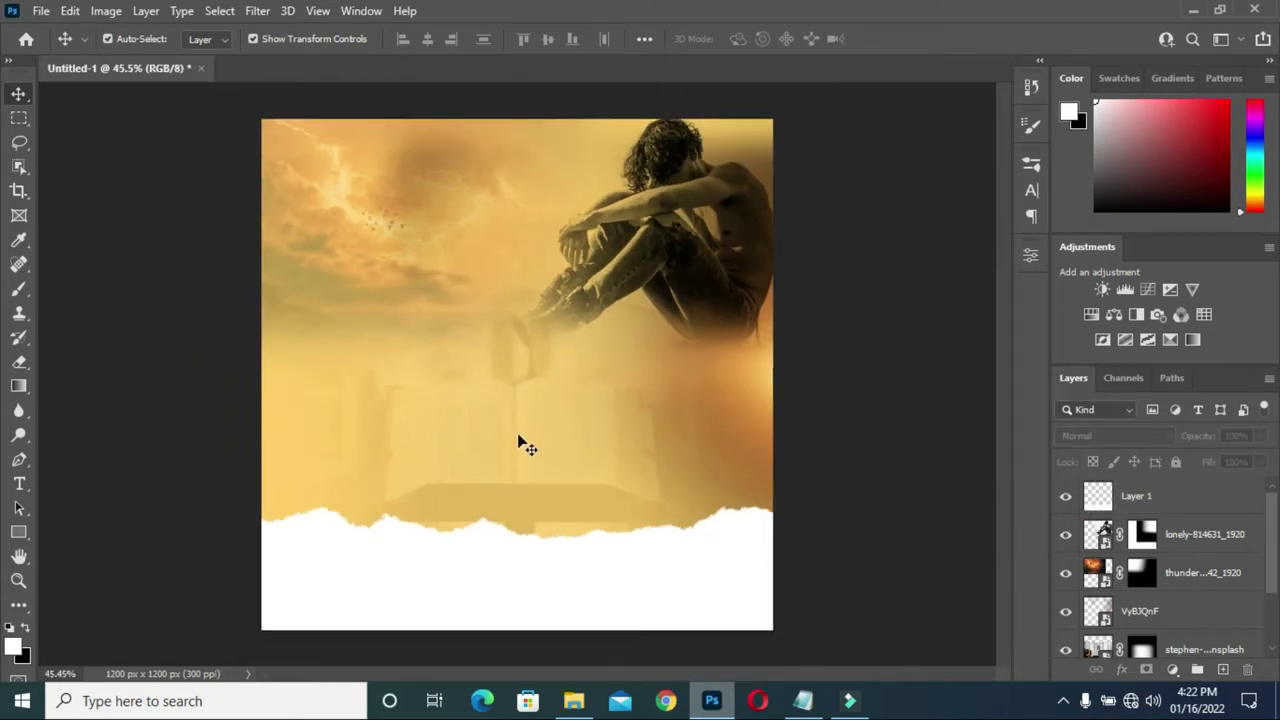
- Copy DE EARNEST FERVENT PRAYER from the Notepad document and place it as 7.47 pt Raleway SemiBold text in the flyer's upper-left area
left_click(803, 700)
left_click_drag(476, 160, 271, 167)
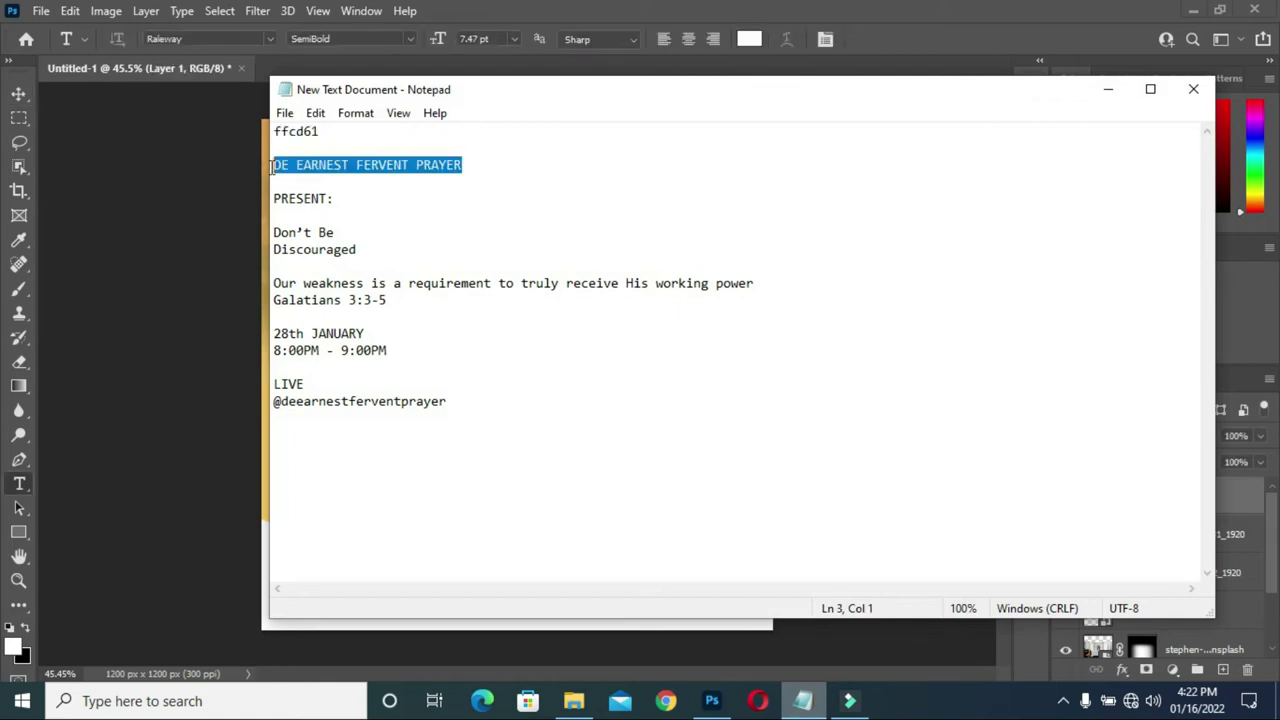
left_click(1110, 88)
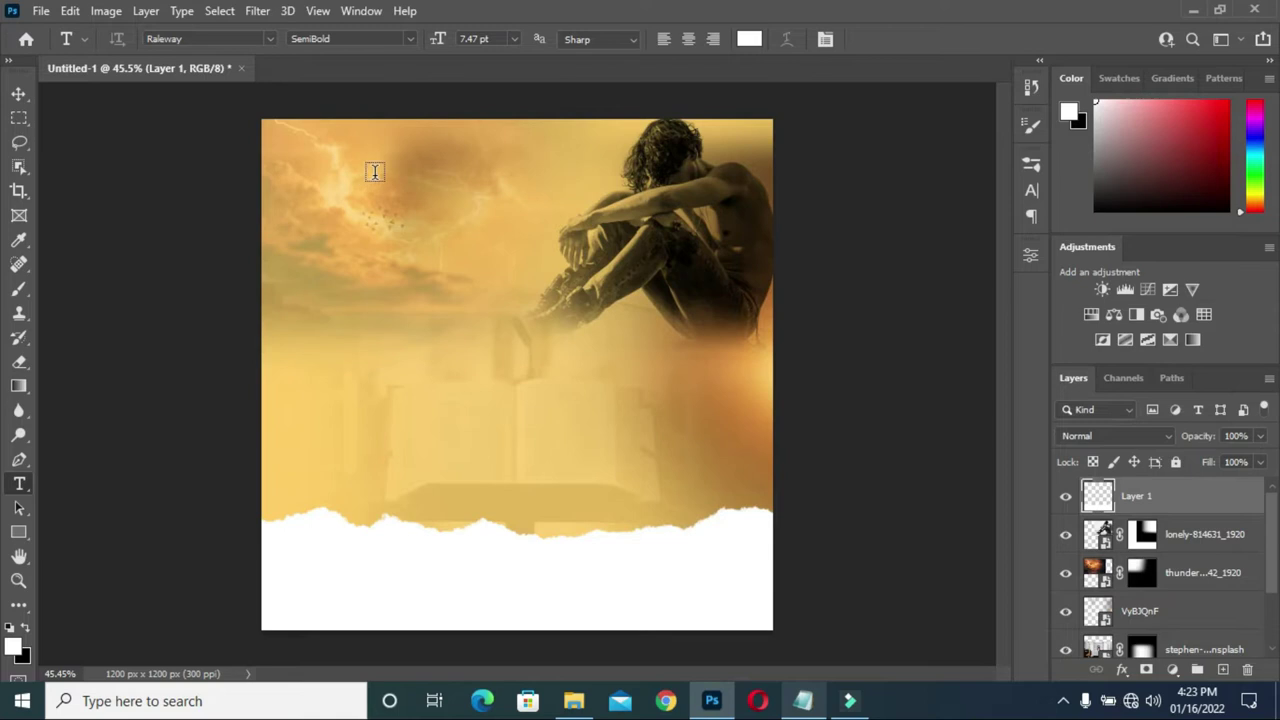
left_click(418, 165)
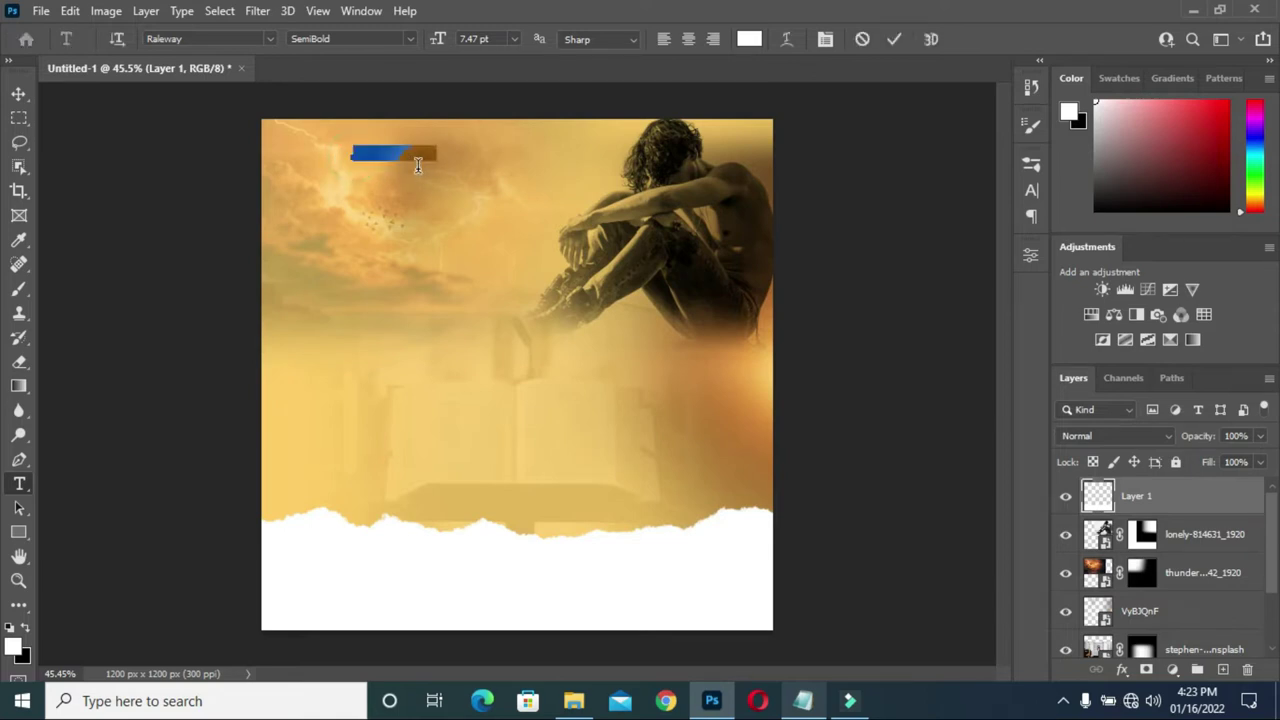
type("OF EARNEST FERVENT PRAYER")
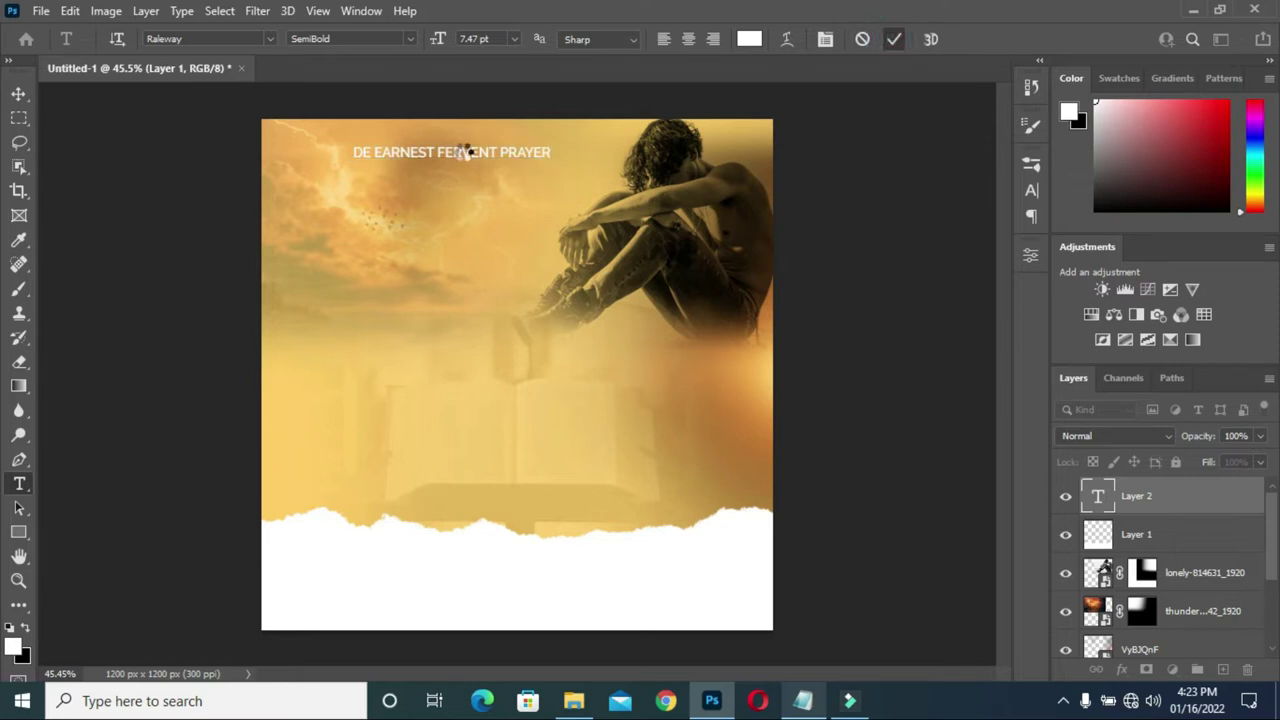
key("ctrl+Return")
left_click_drag(450, 152, 416, 156)
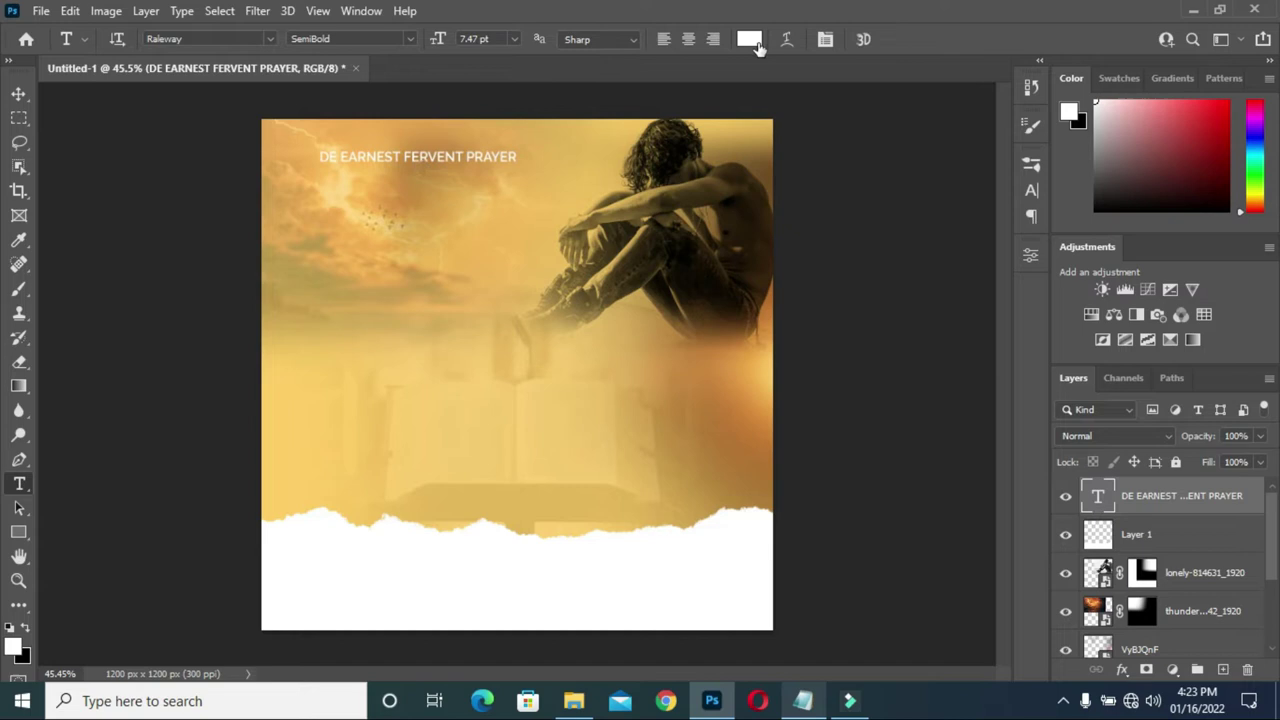
- Set the DE EARNEST FERVENT PRAYER text colour to black (000000)
left_click(750, 39)
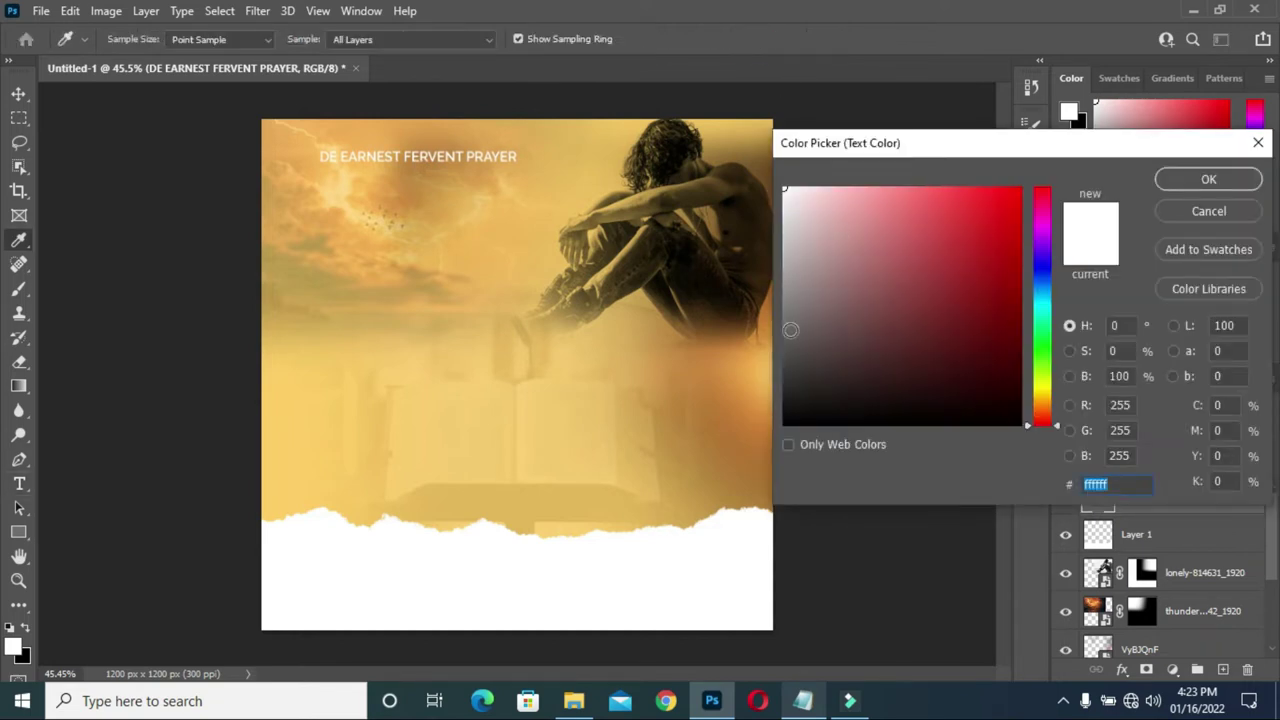
left_click_drag(800, 382, 760, 444)
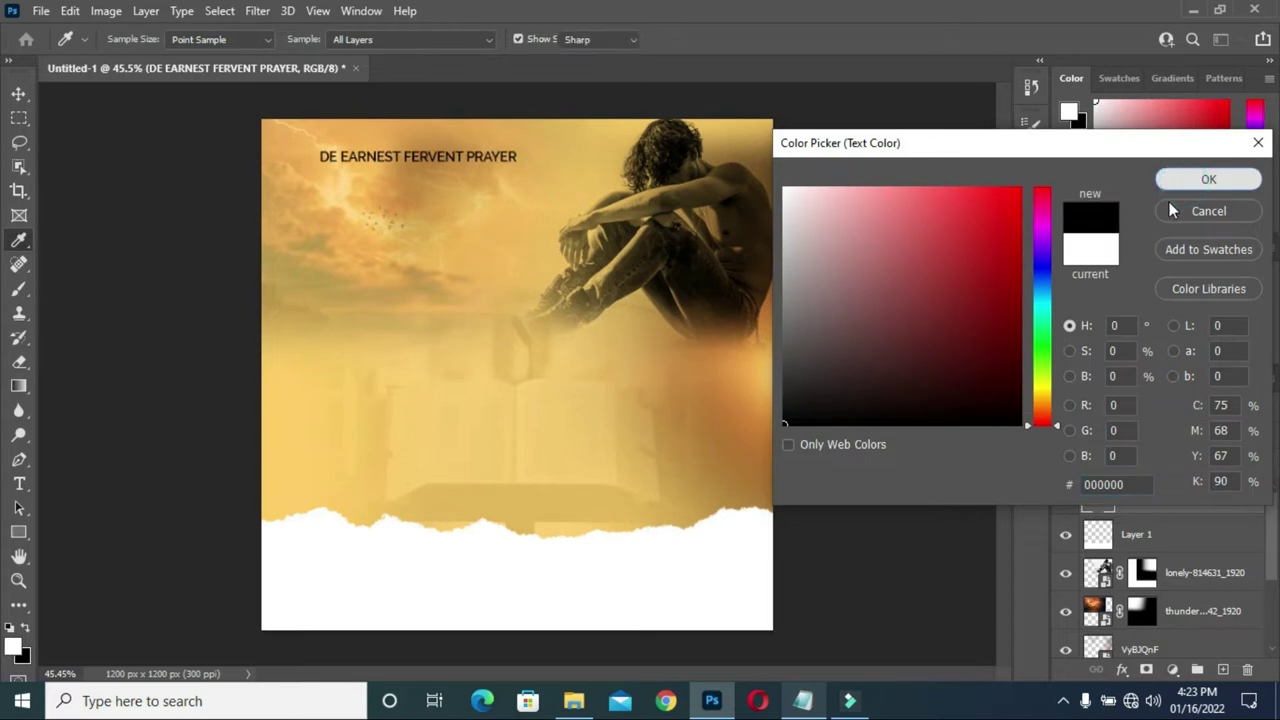
left_click(1258, 142)
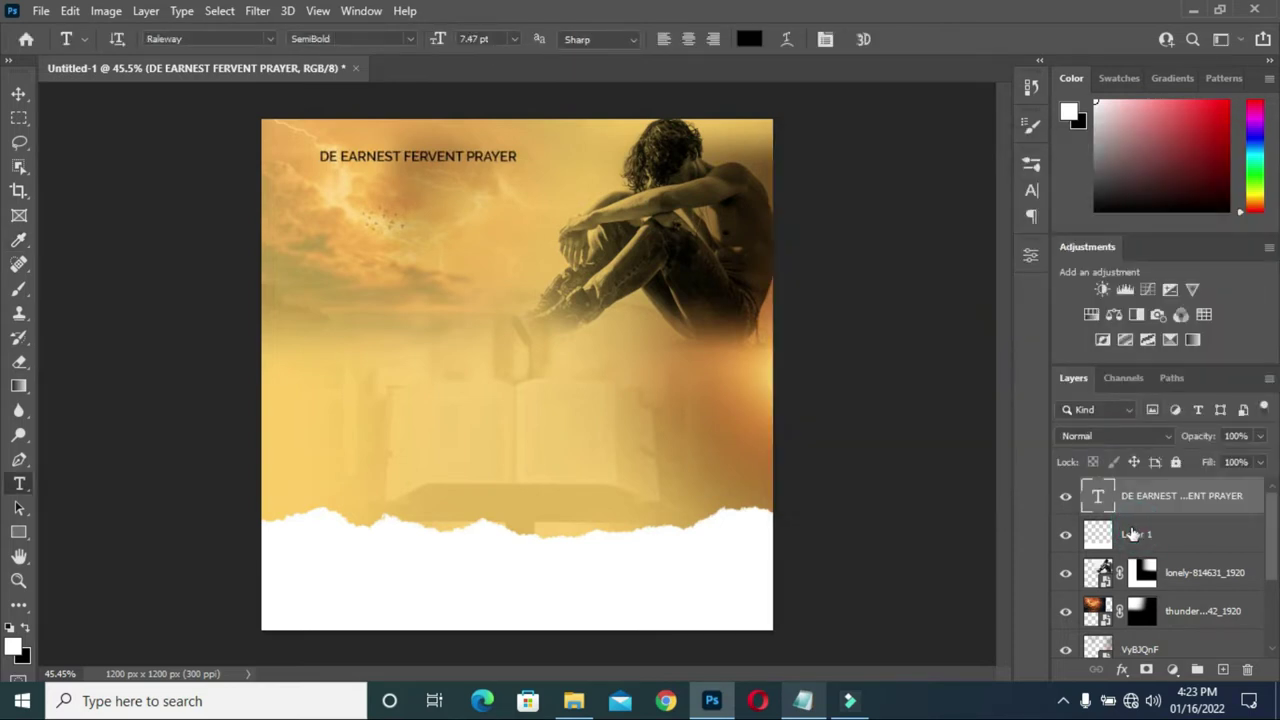
- Draw a rectangle about 469 x 53 px behind the DE EARNEST FERVENT PRAYER text, directly above Layer 1
left_click(1137, 534)
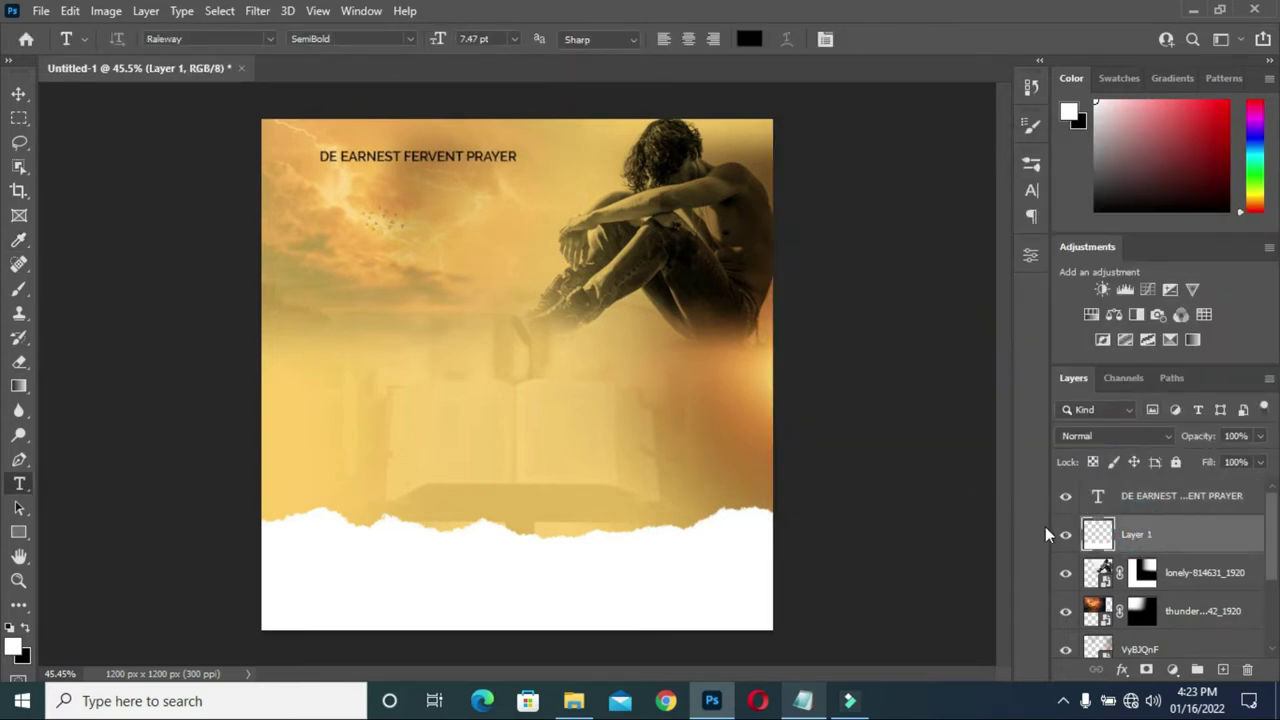
left_click(18, 534)
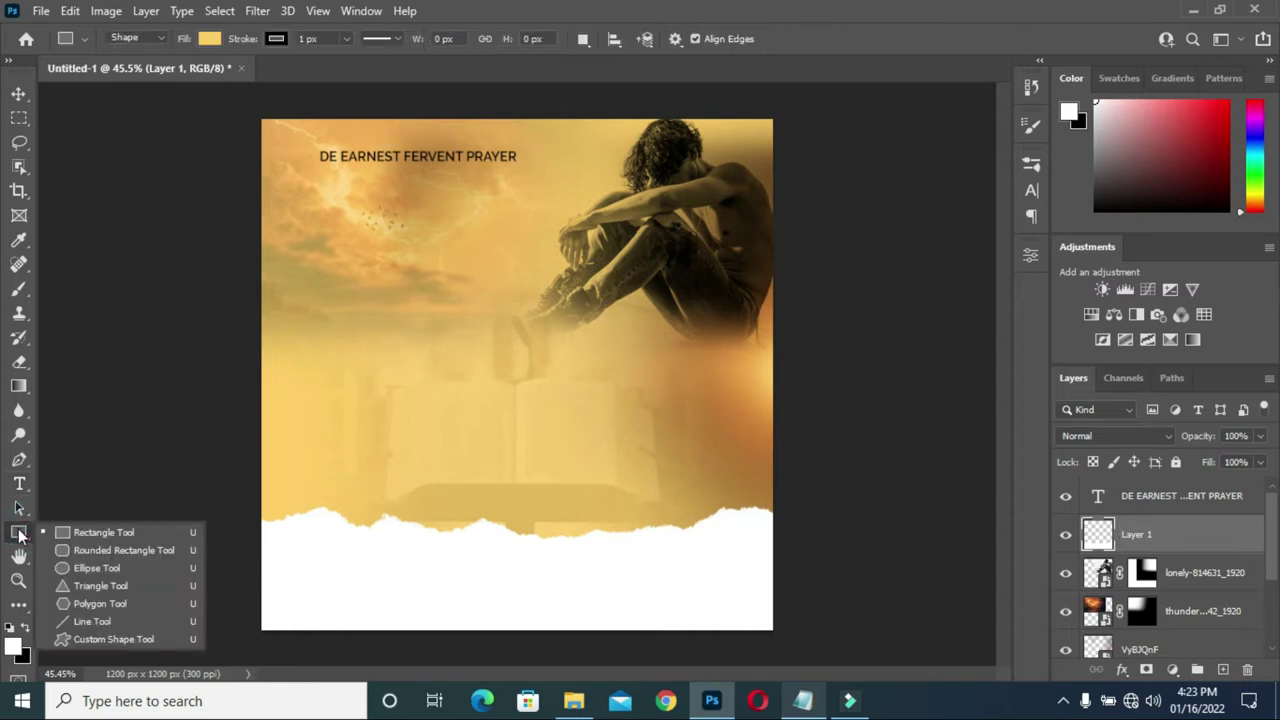
left_click(88, 531)
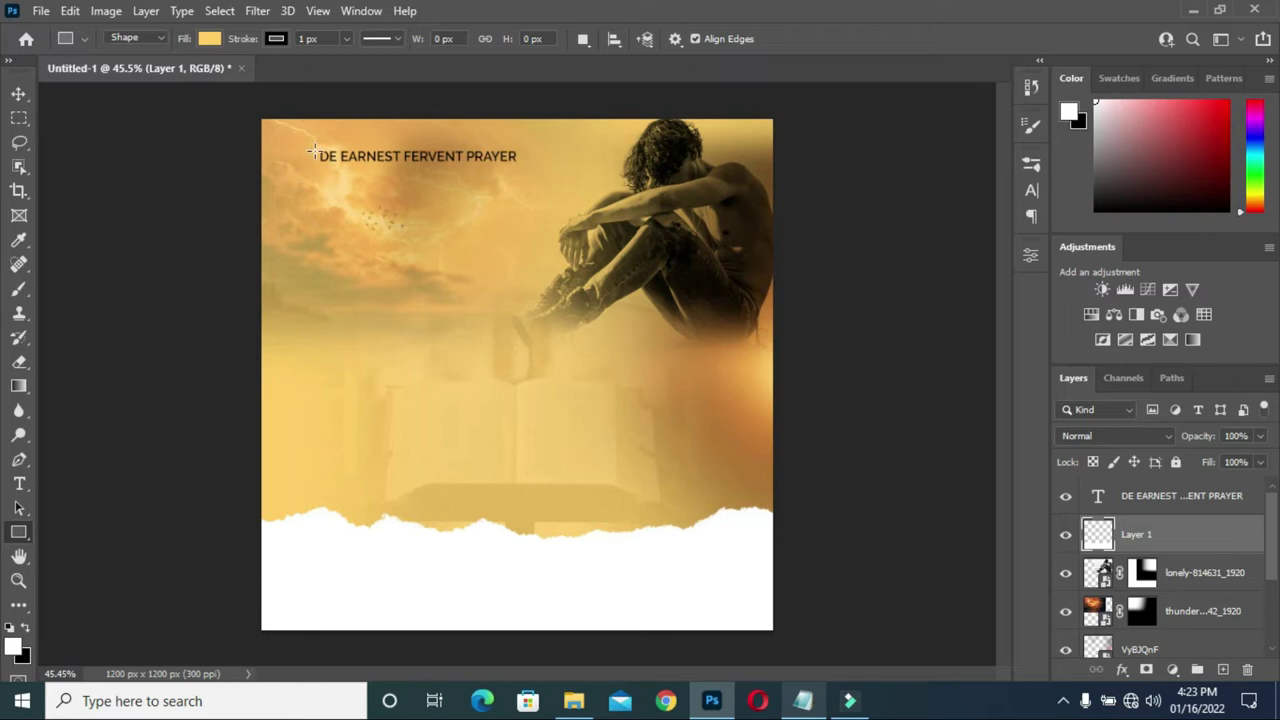
left_click_drag(314, 149, 519, 171)
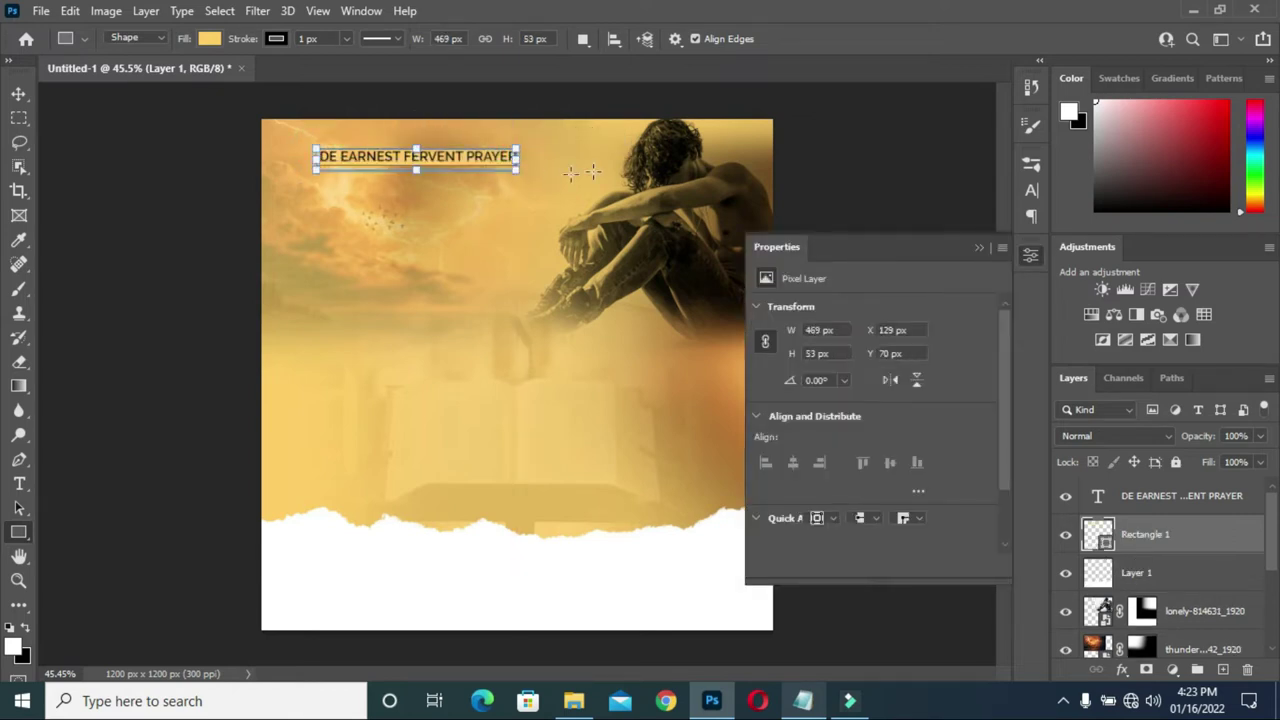
- Remove the rectangle's stroke and set its fill to white
left_click(825, 470)
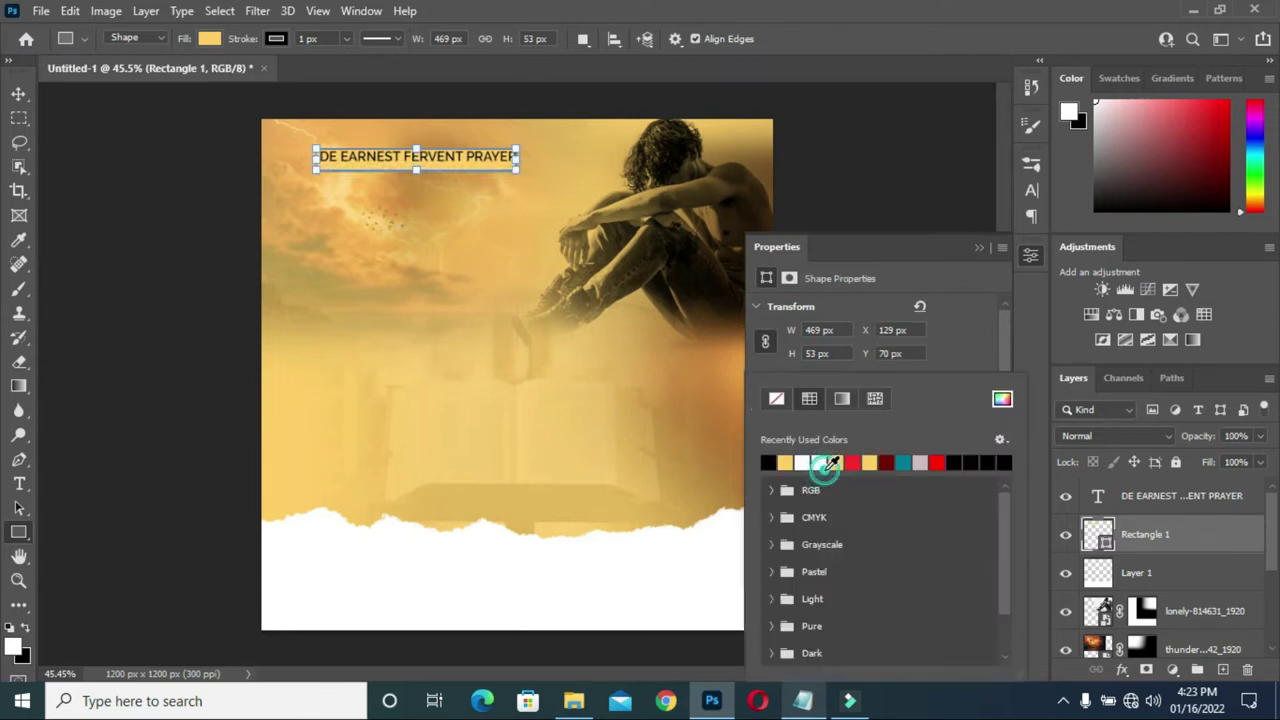
left_click(971, 249)
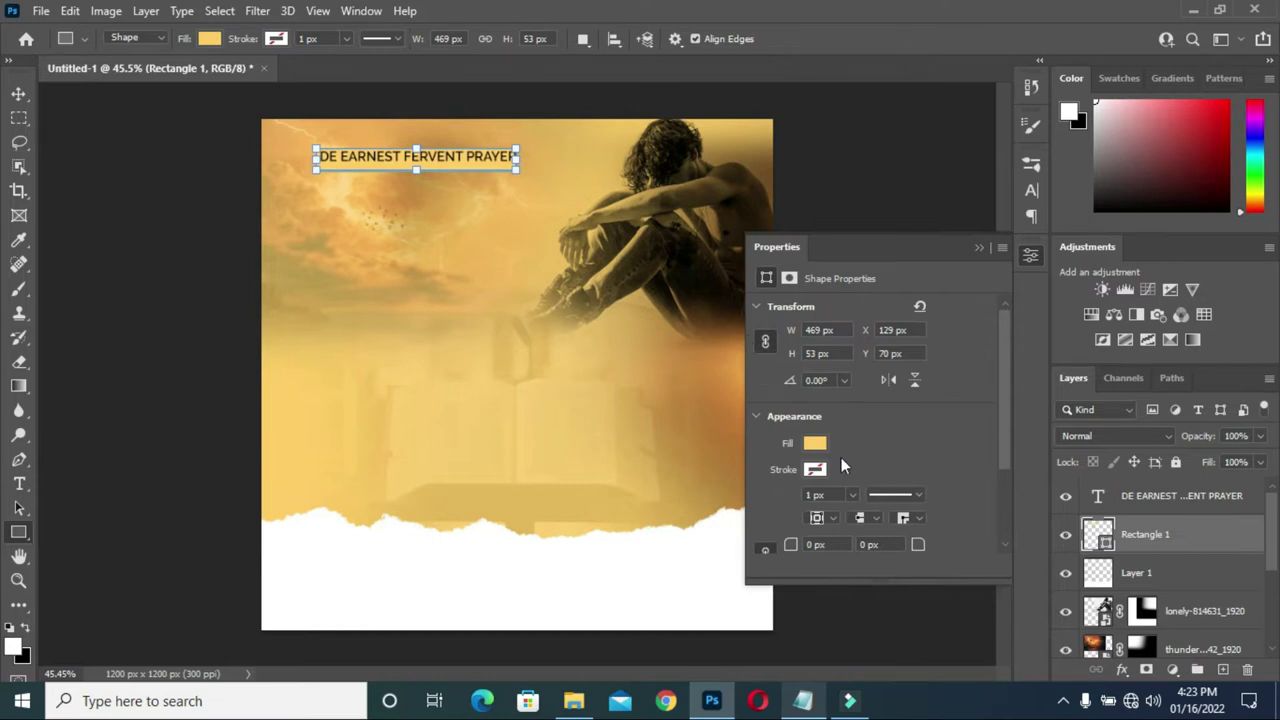
left_click(822, 445)
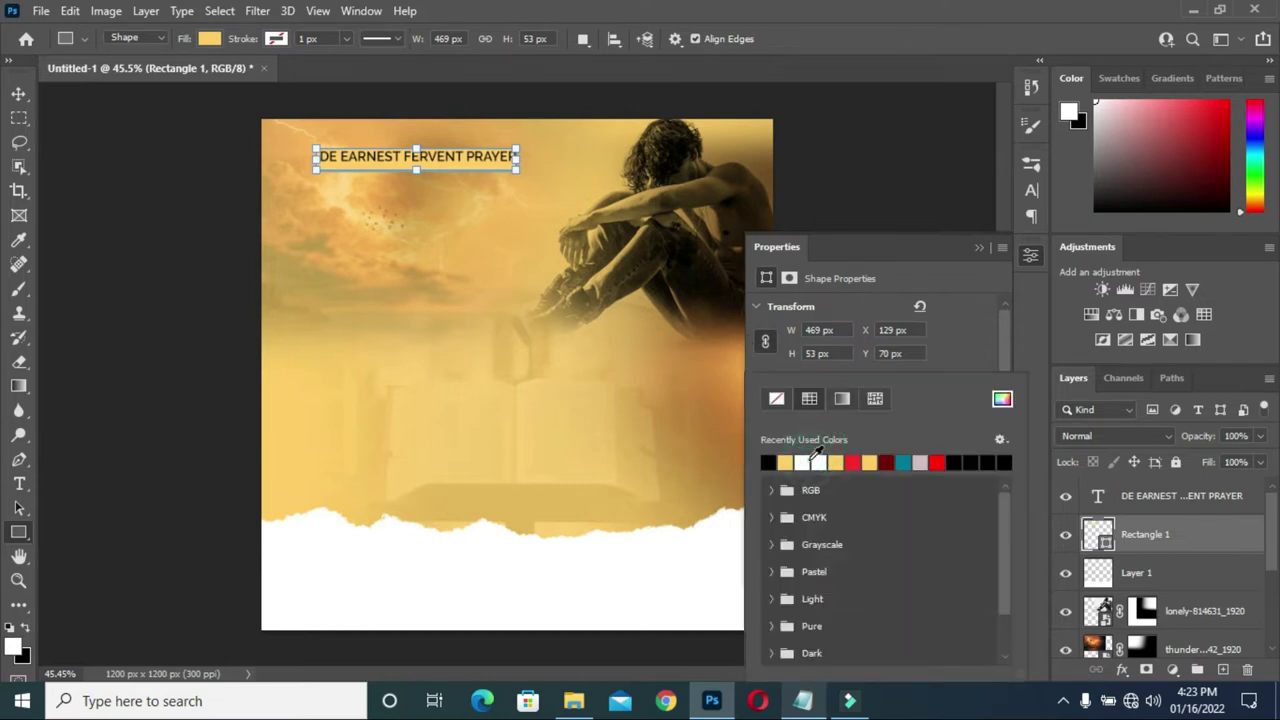
left_click(767, 462)
left_click(975, 249)
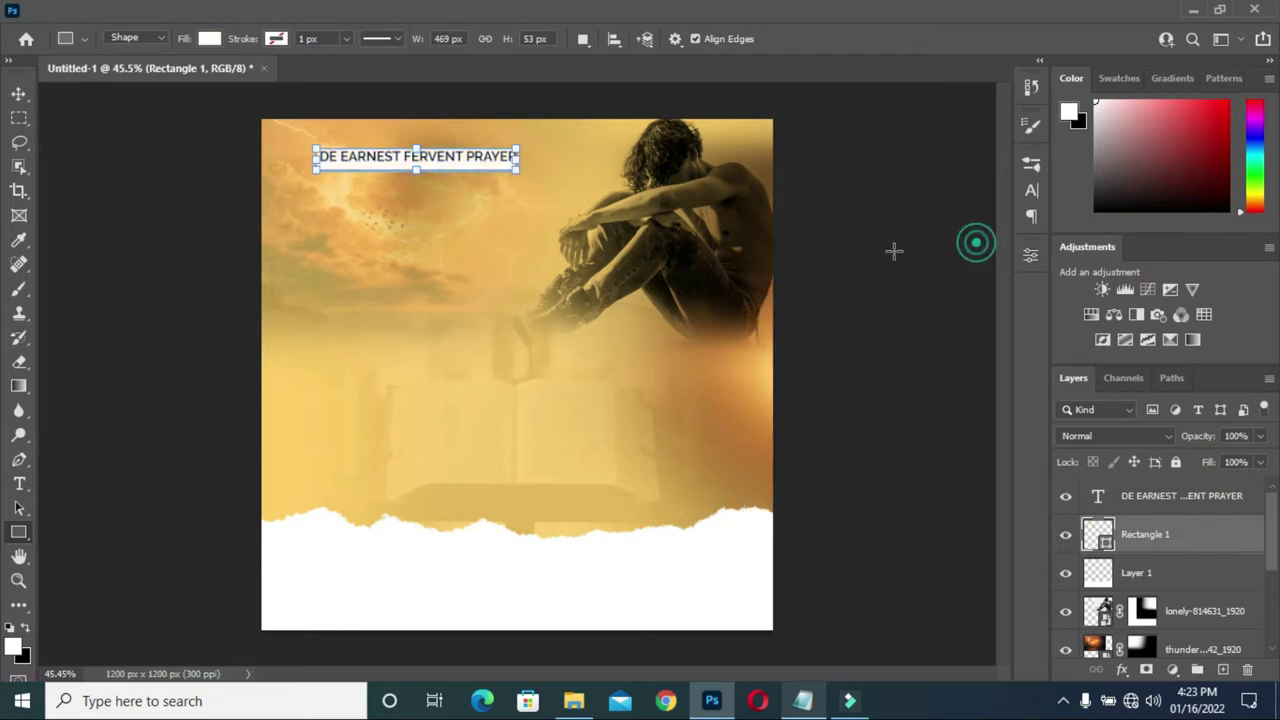
- Reduce the white rectangle's height to about 40 px from its lower edge so it fits the heading text
left_click(19, 93)
scroll(415, 160, "up", 2)
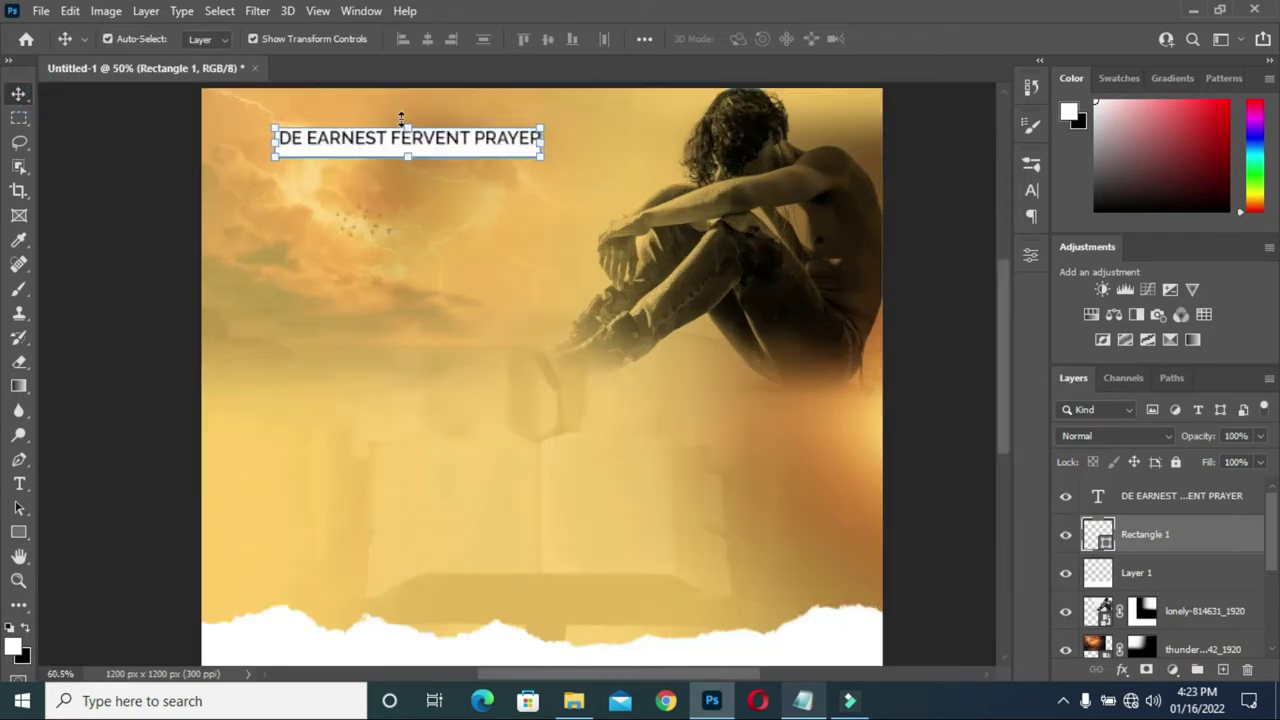
scroll(392, 155, "up", 1)
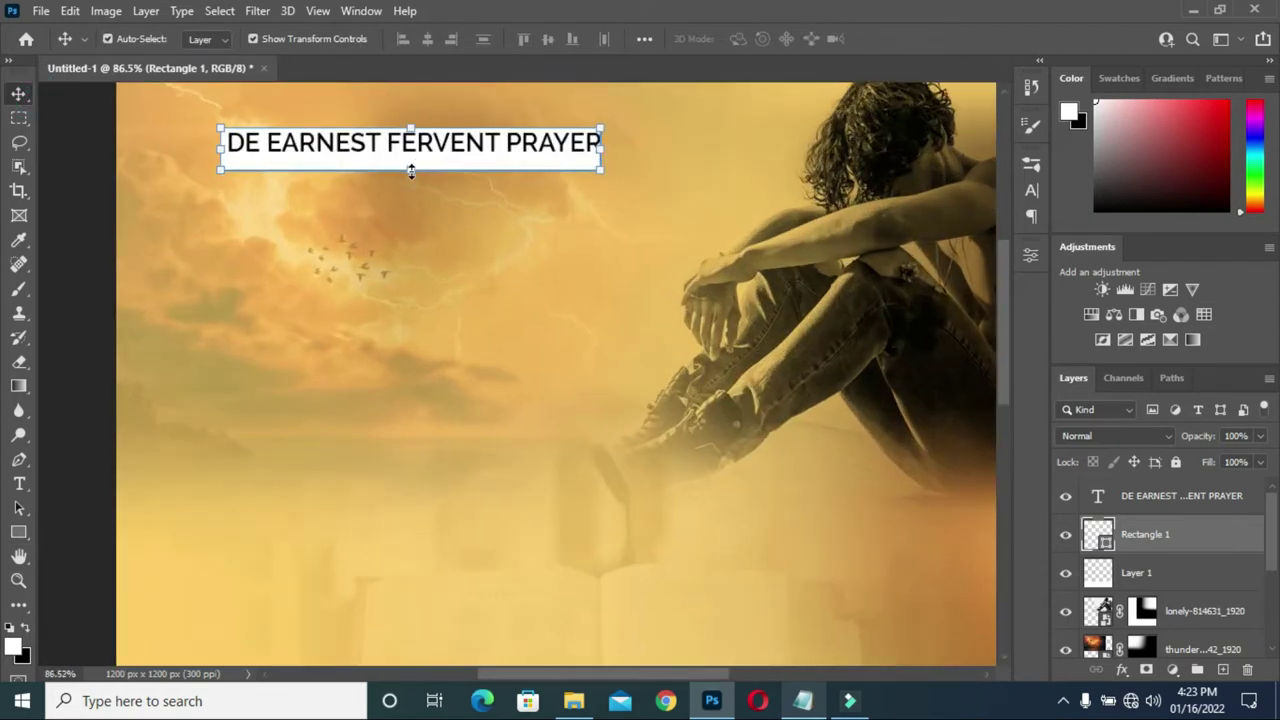
left_click_drag(411, 171, 411, 158)
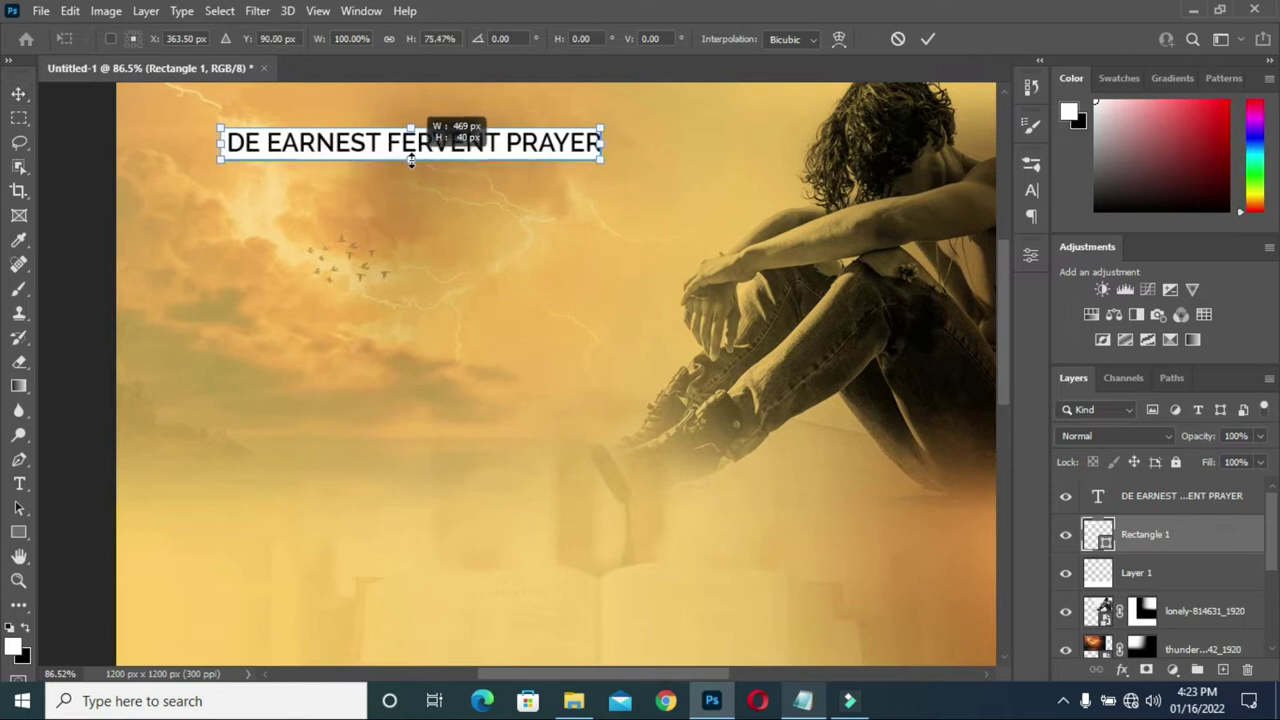
left_click(928, 39)
- Convert the white rectangle behind the heading to a smart object and apply a Gaussian Blur with a radius of about 22.2 pixels
scroll(684, 214, "down", 2)
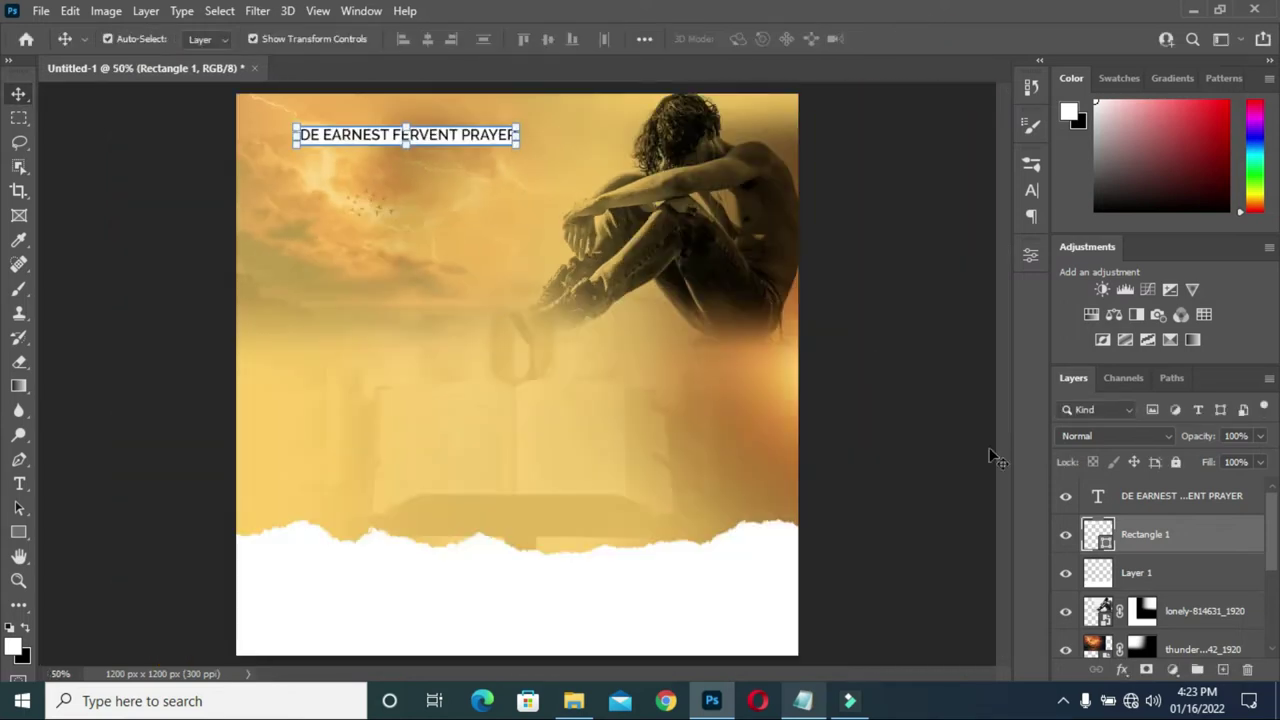
left_click(262, 12)
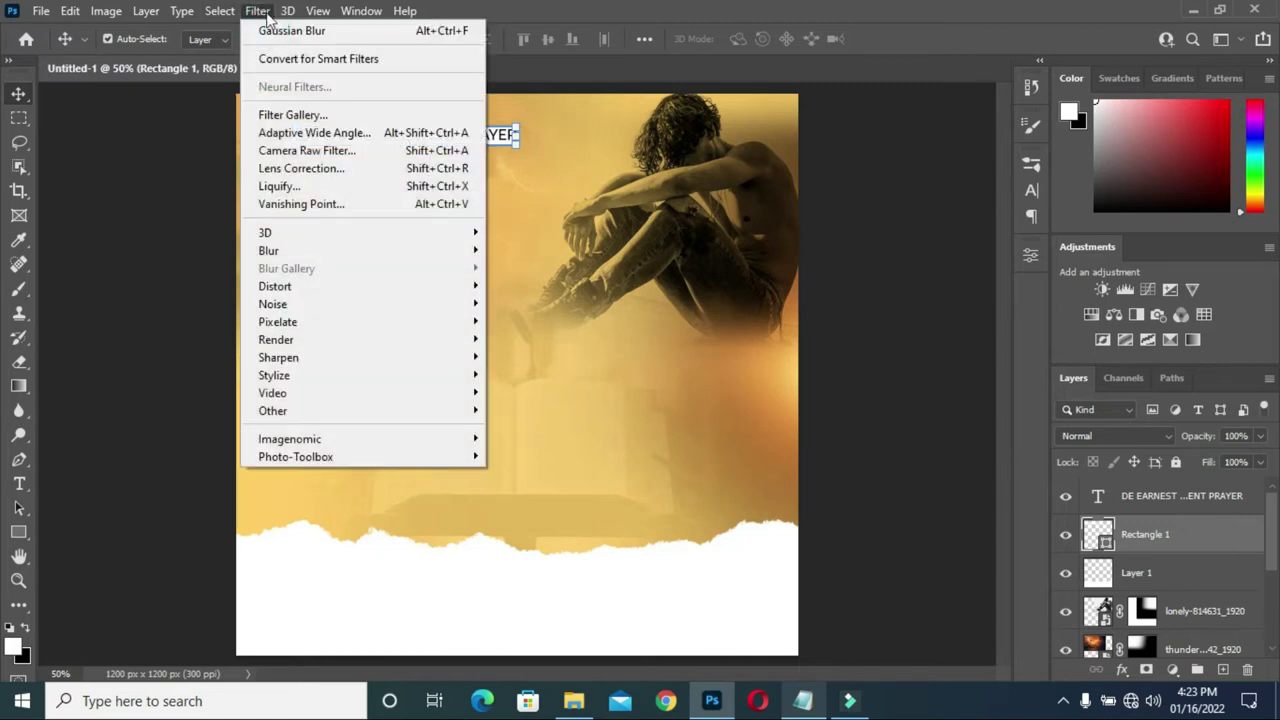
mouse_move(314, 252)
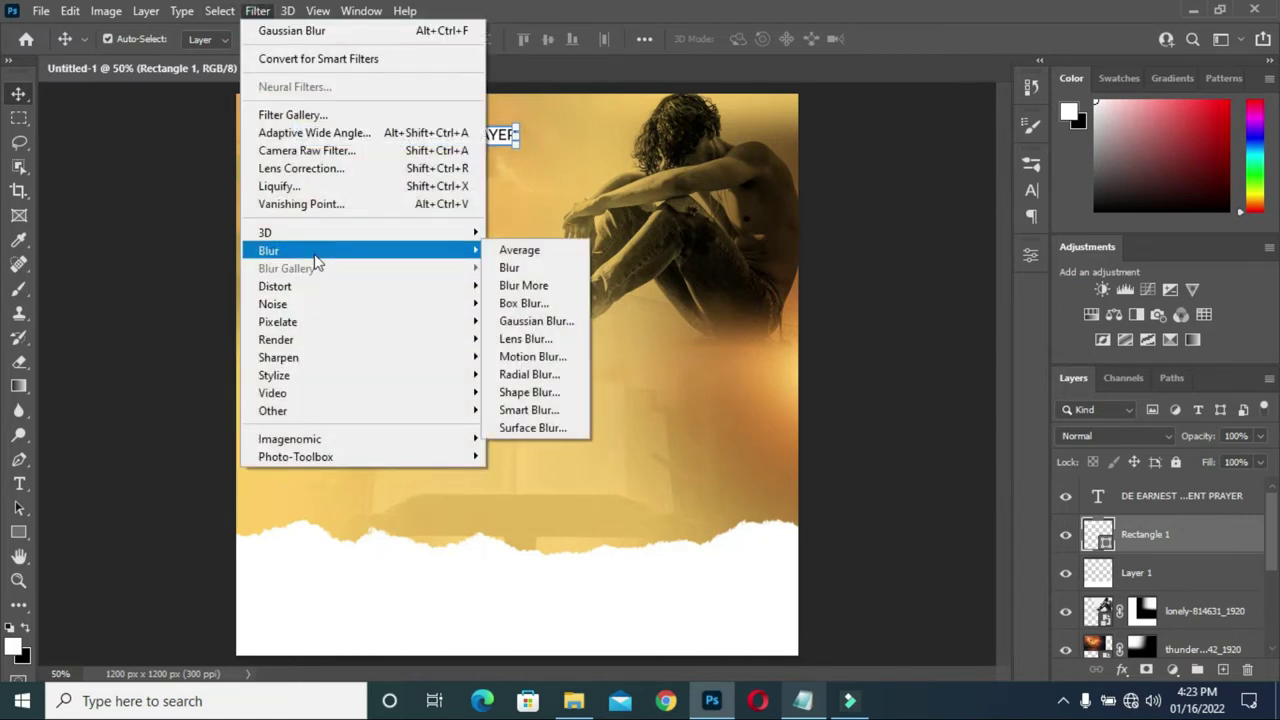
left_click(539, 322)
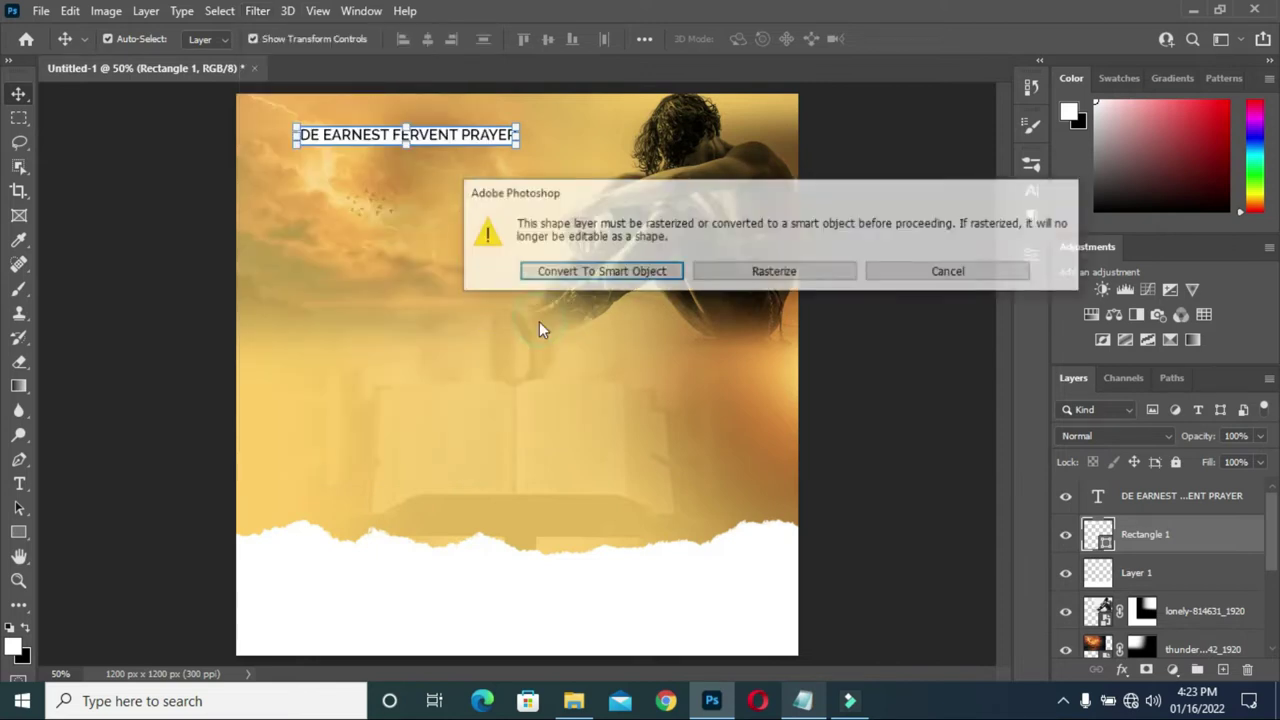
left_click(565, 277)
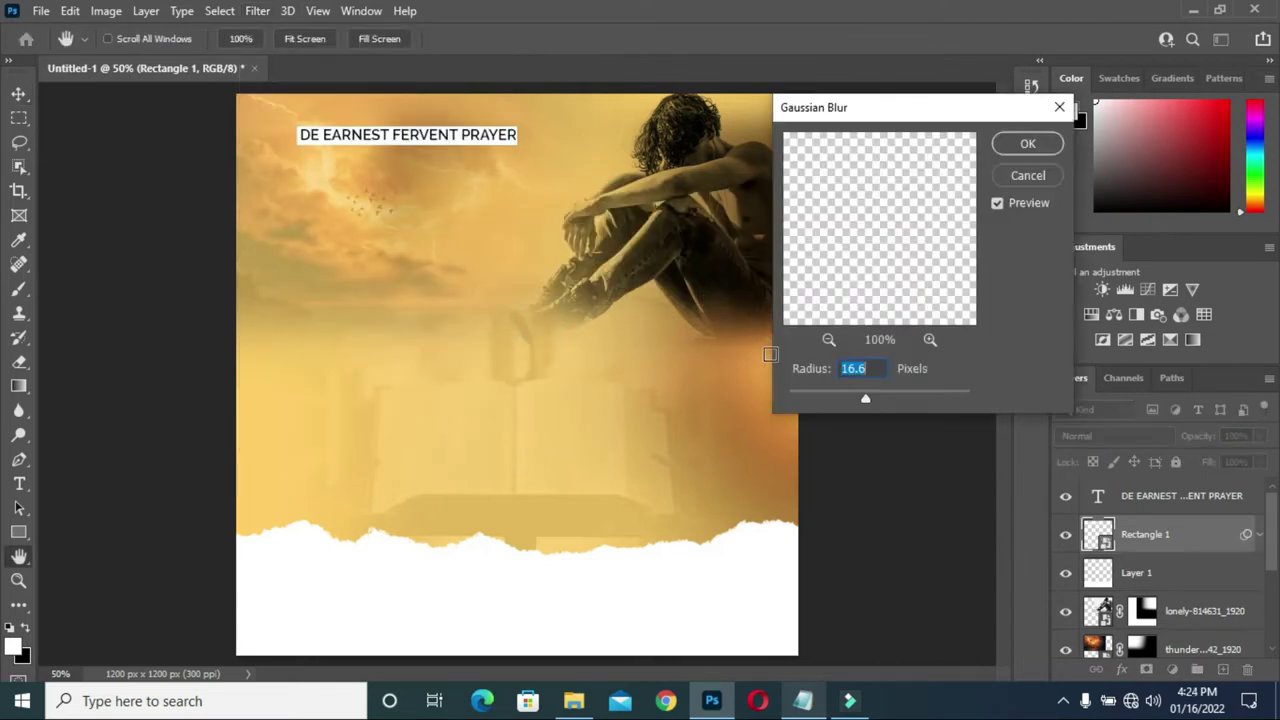
left_click_drag(869, 396, 871, 400)
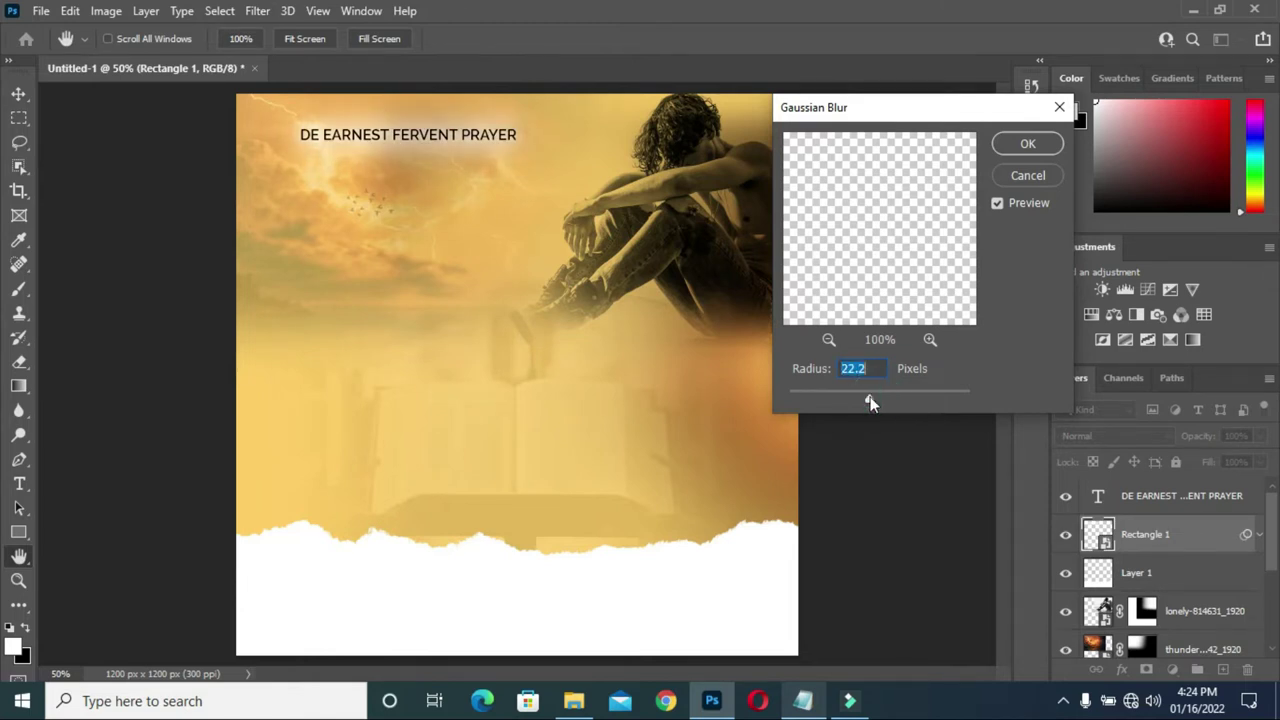
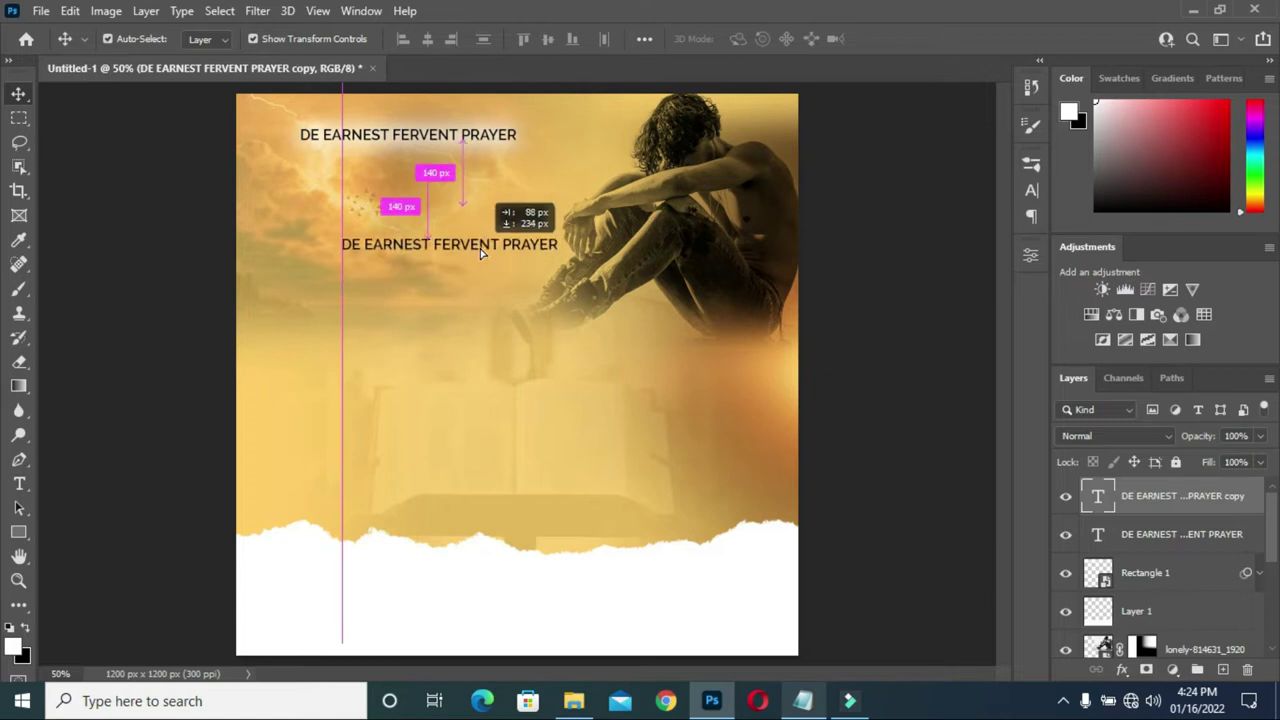
- Replace the text of the duplicated heading with PRESENT: copied from the Notepad document
double_click(473, 244)
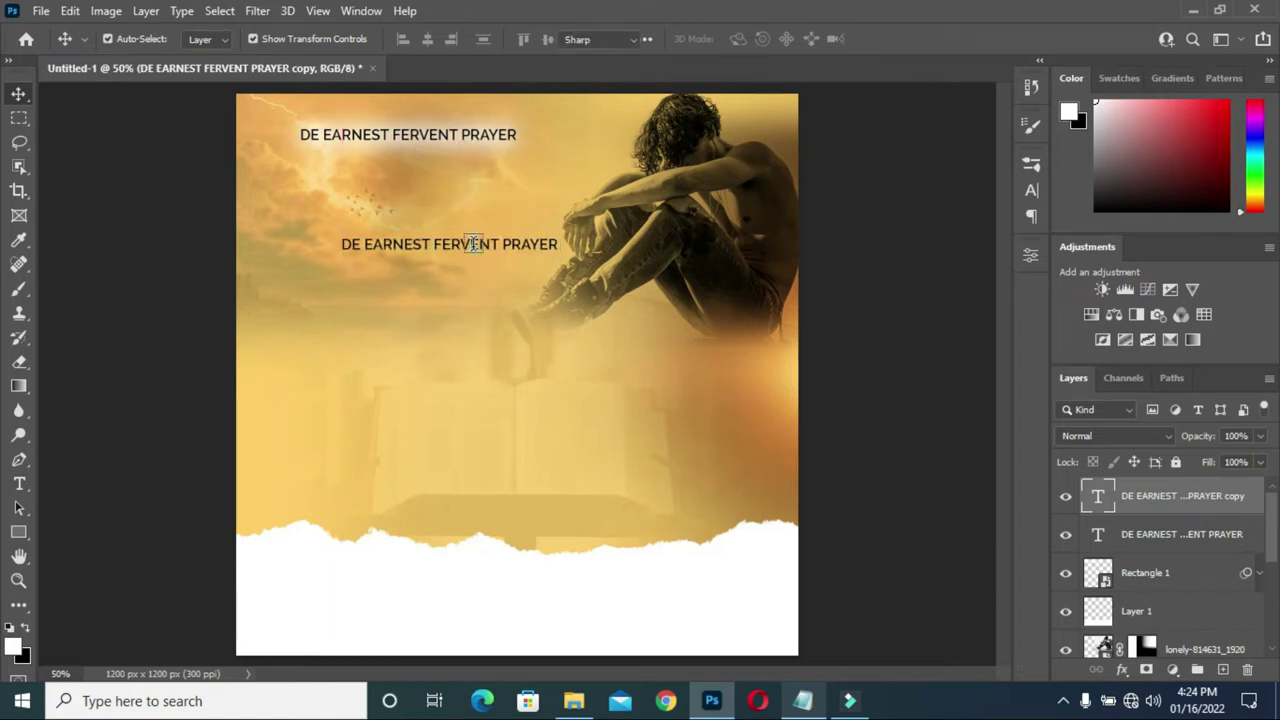
key("ctrl+a")
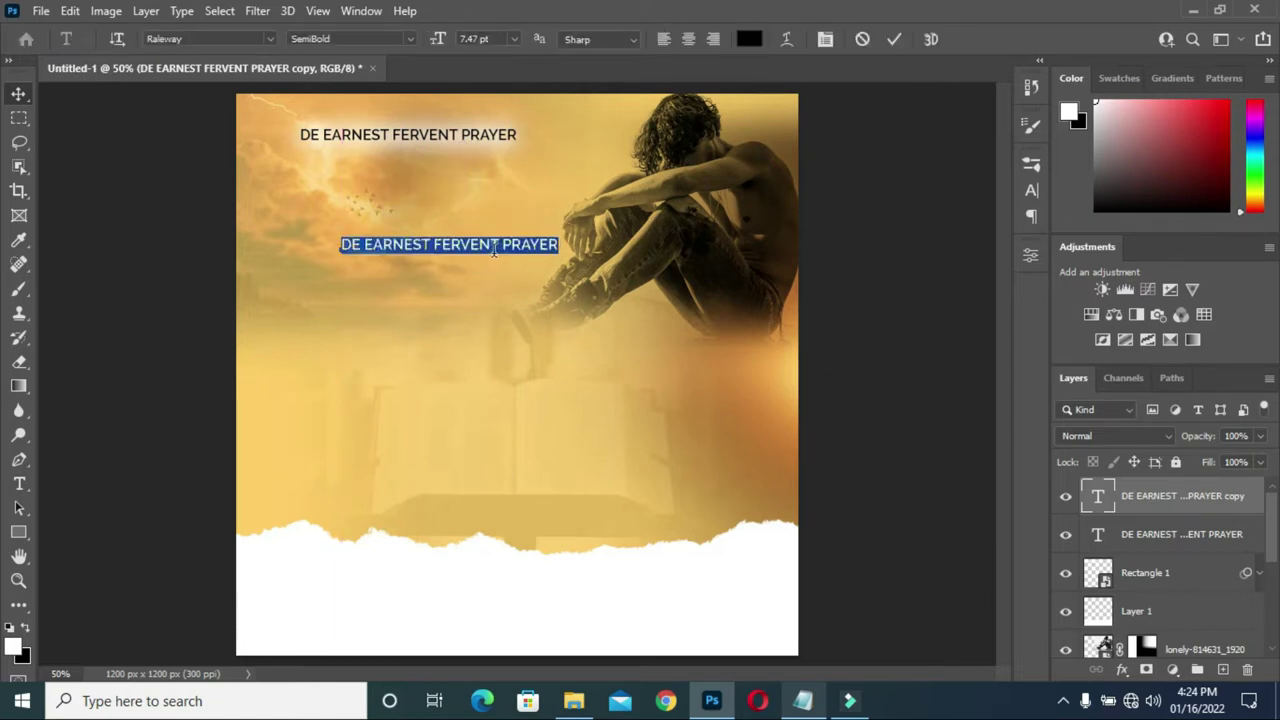
left_click(803, 700)
left_click_drag(337, 200, 274, 199)
key("ctrl+c")
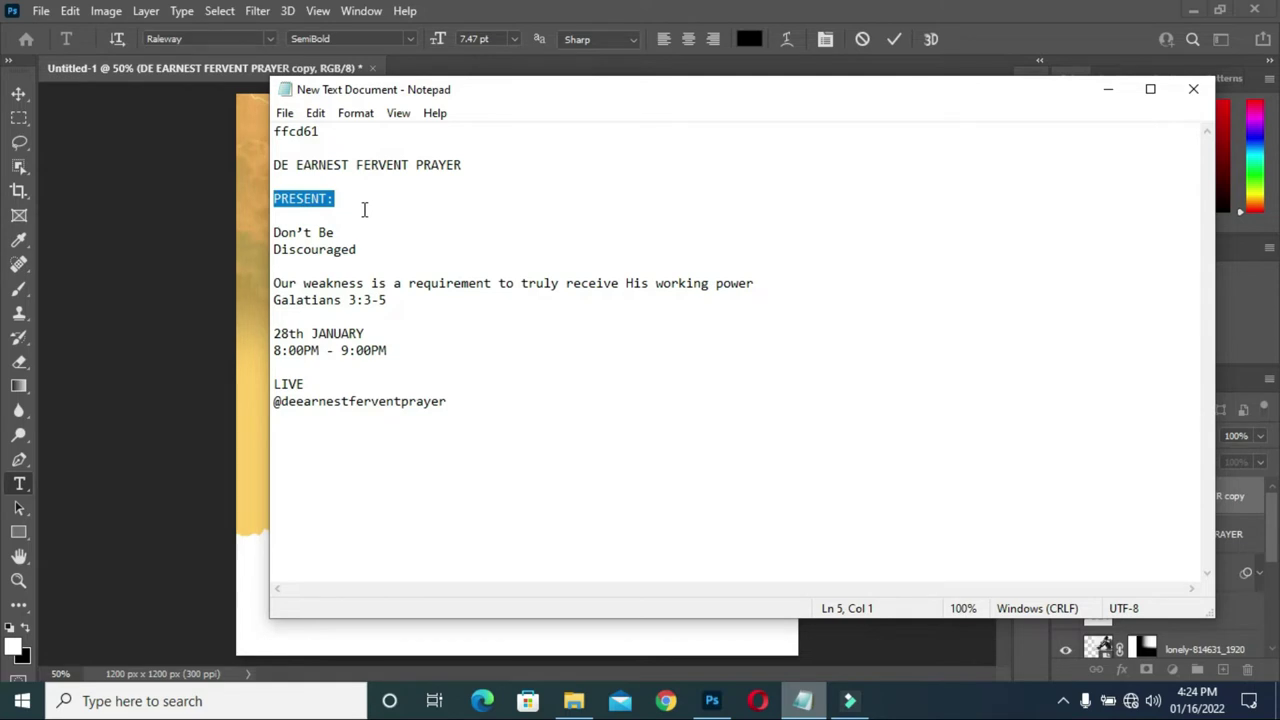
left_click(1107, 90)
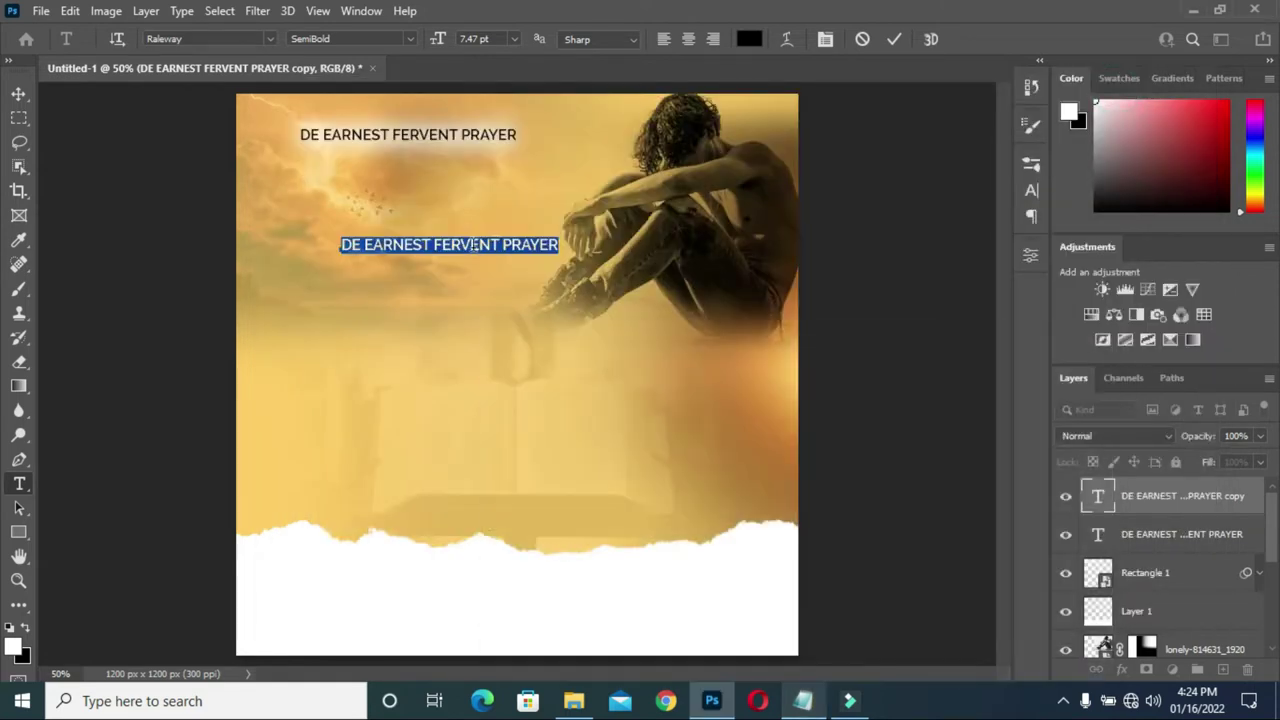
key("ctrl+v")
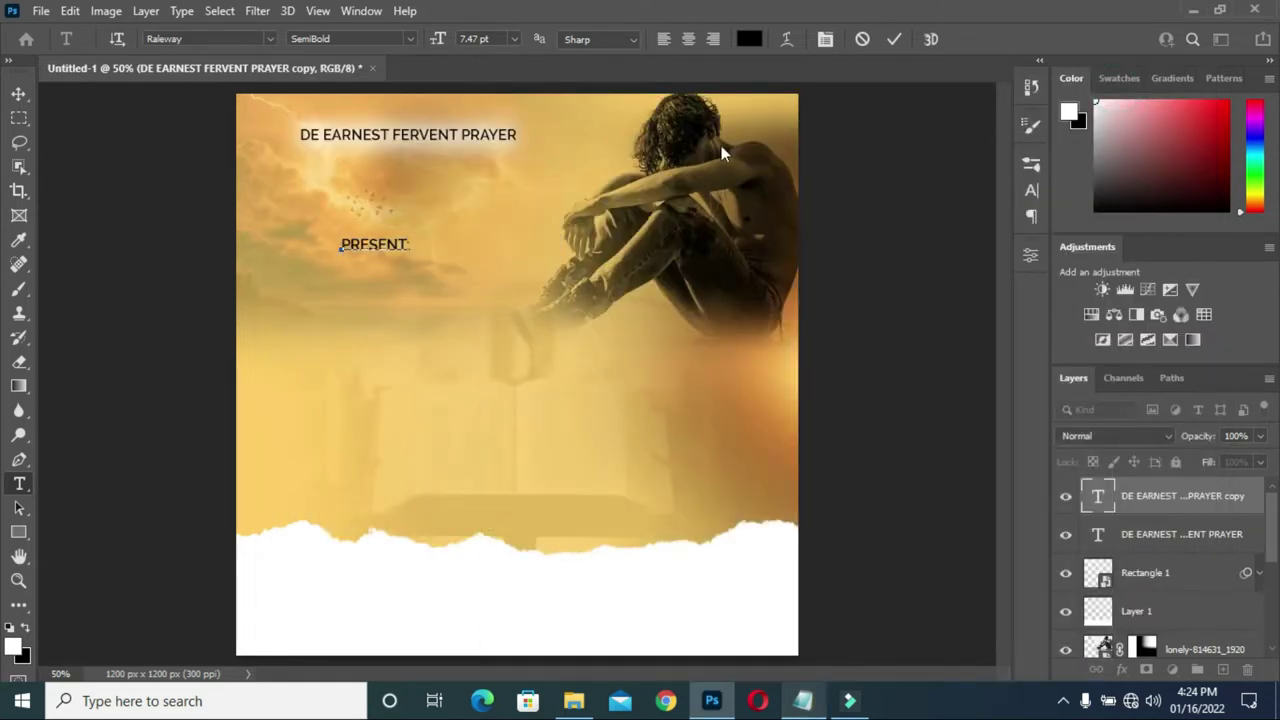
left_click(894, 39)
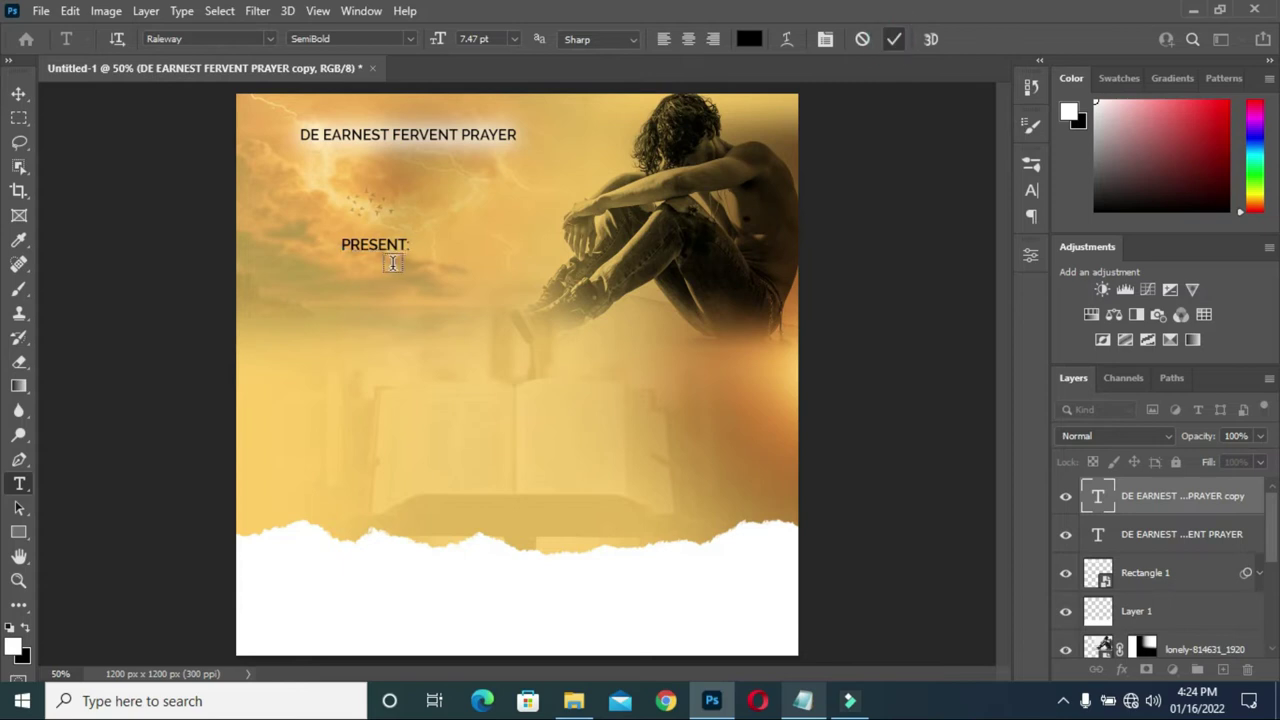
- Set the PRESENT: text's tracking to 480 and move it slightly right and down on the flyer
left_click(18, 93)
left_click(1026, 191)
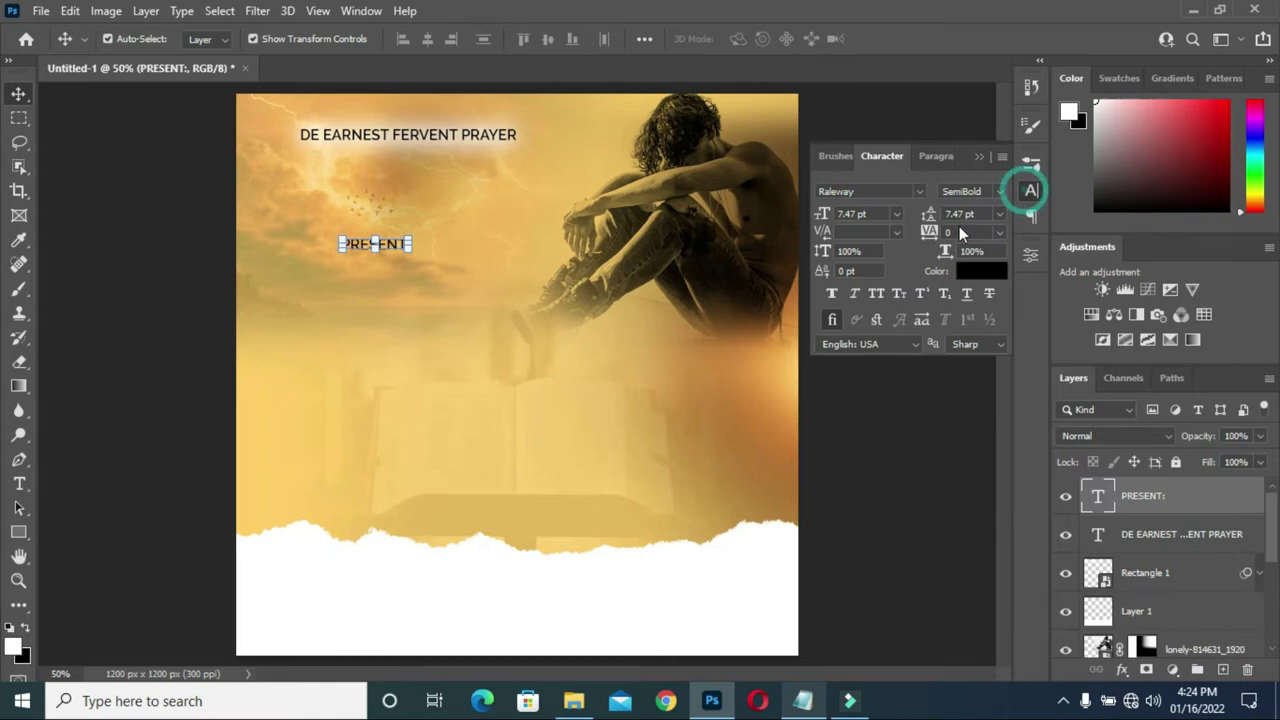
left_click(930, 232)
left_click_drag(930, 232, 953, 234)
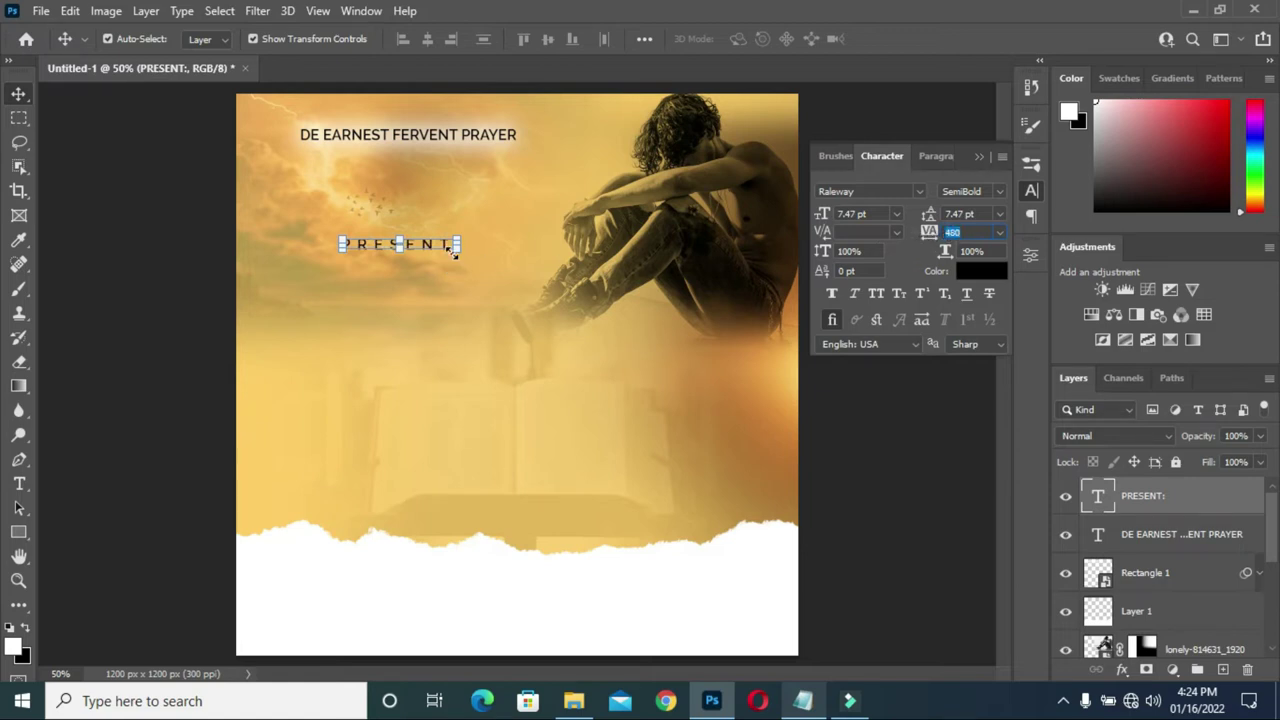
left_click(979, 157)
left_click_drag(445, 247, 494, 253)
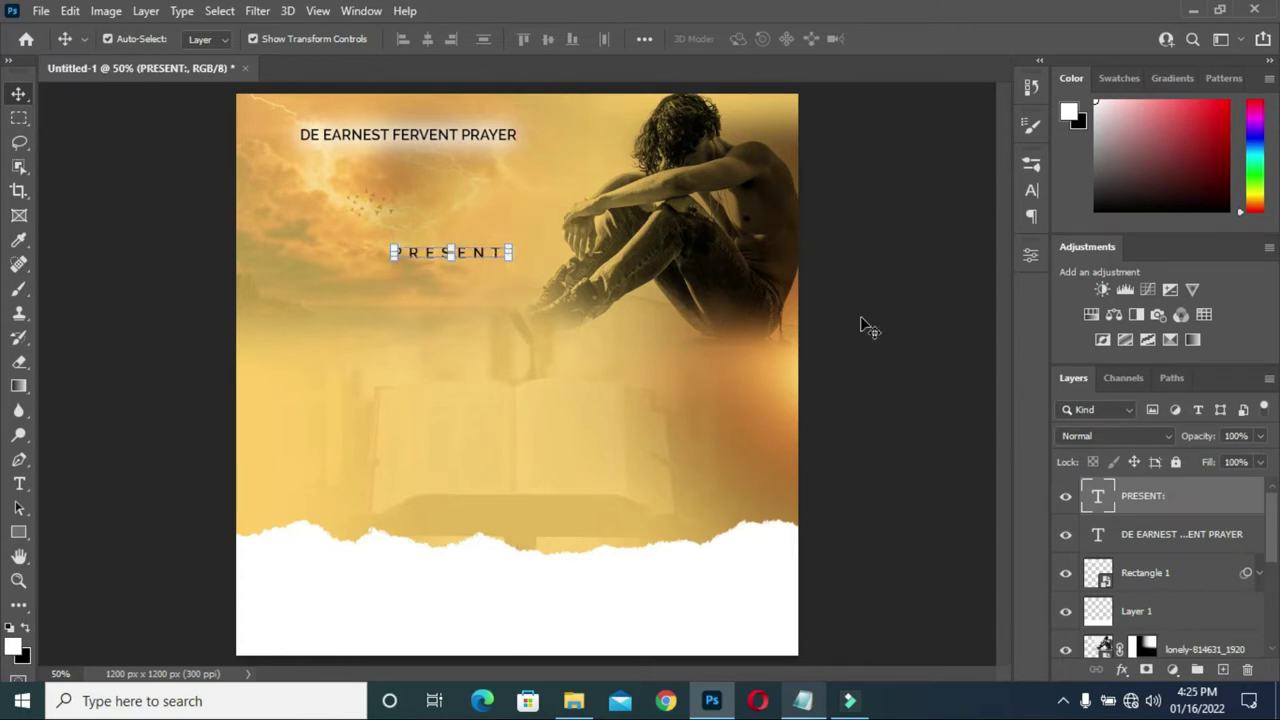
- Add a drop shadow to the PRESENT: text and set the shadow colour to white (ffffff)
left_click(1123, 676)
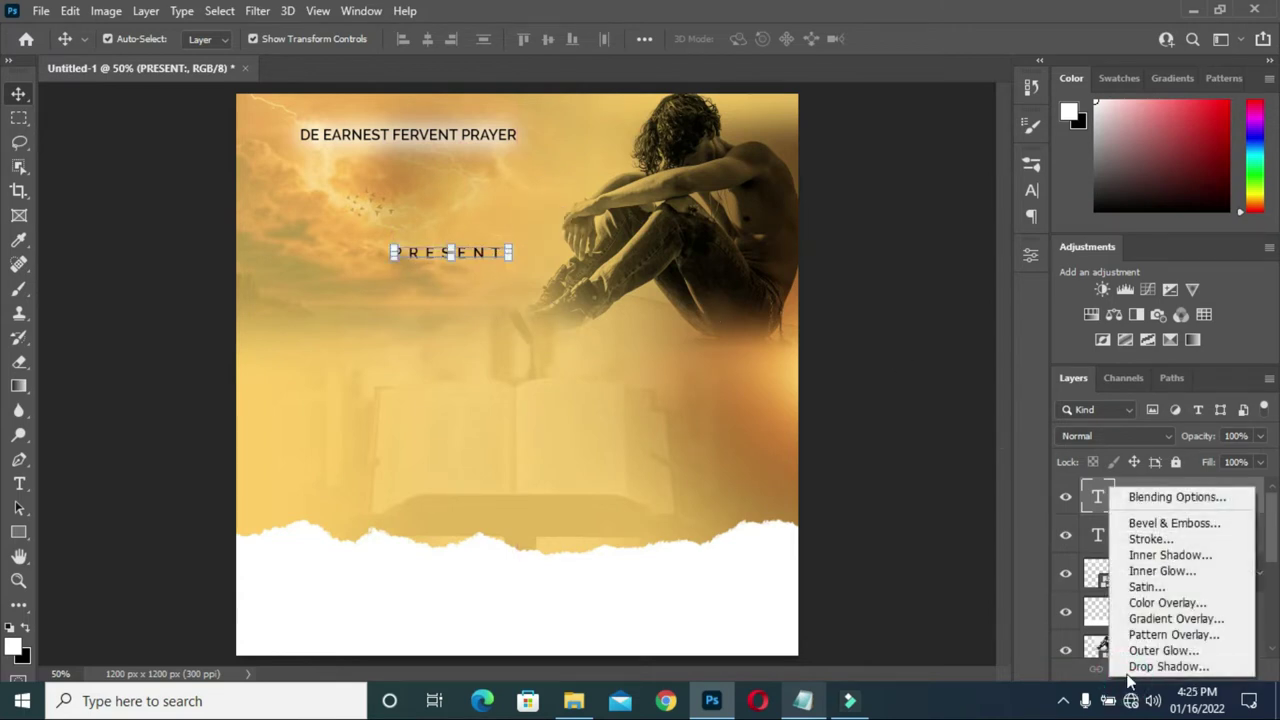
left_click(1150, 663)
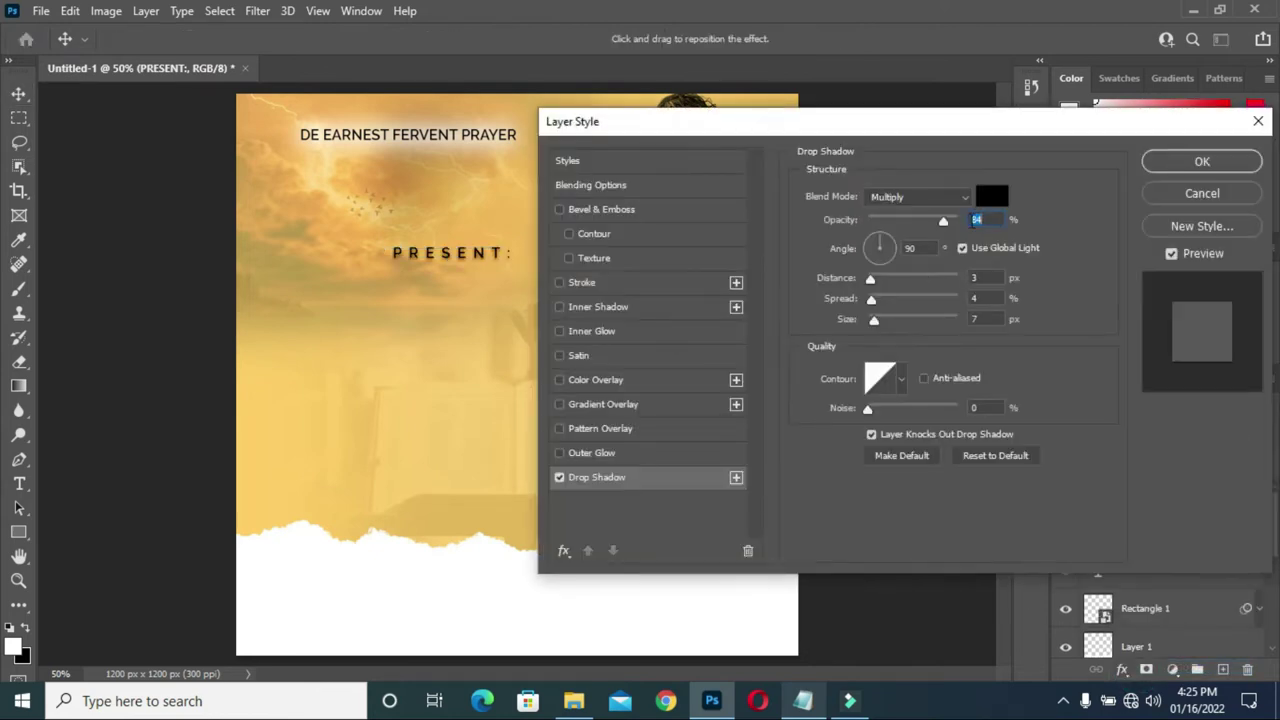
left_click(991, 205)
type("ffffff")
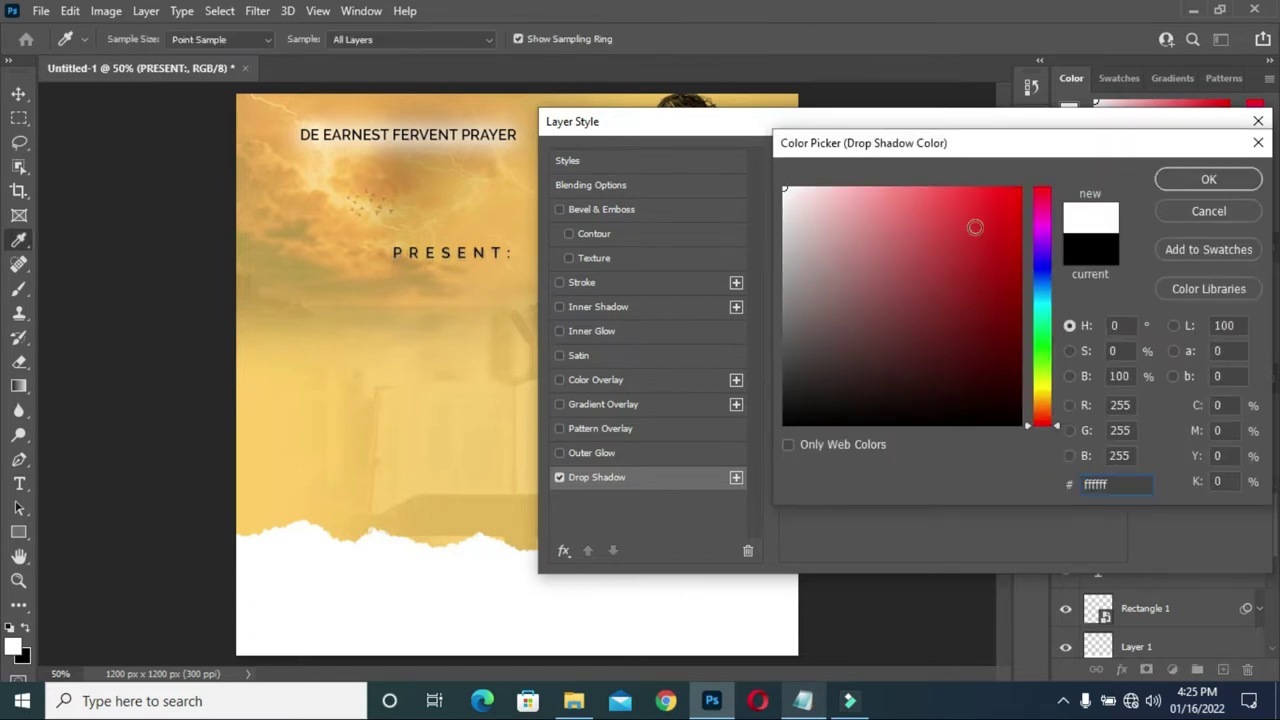
left_click(1180, 182)
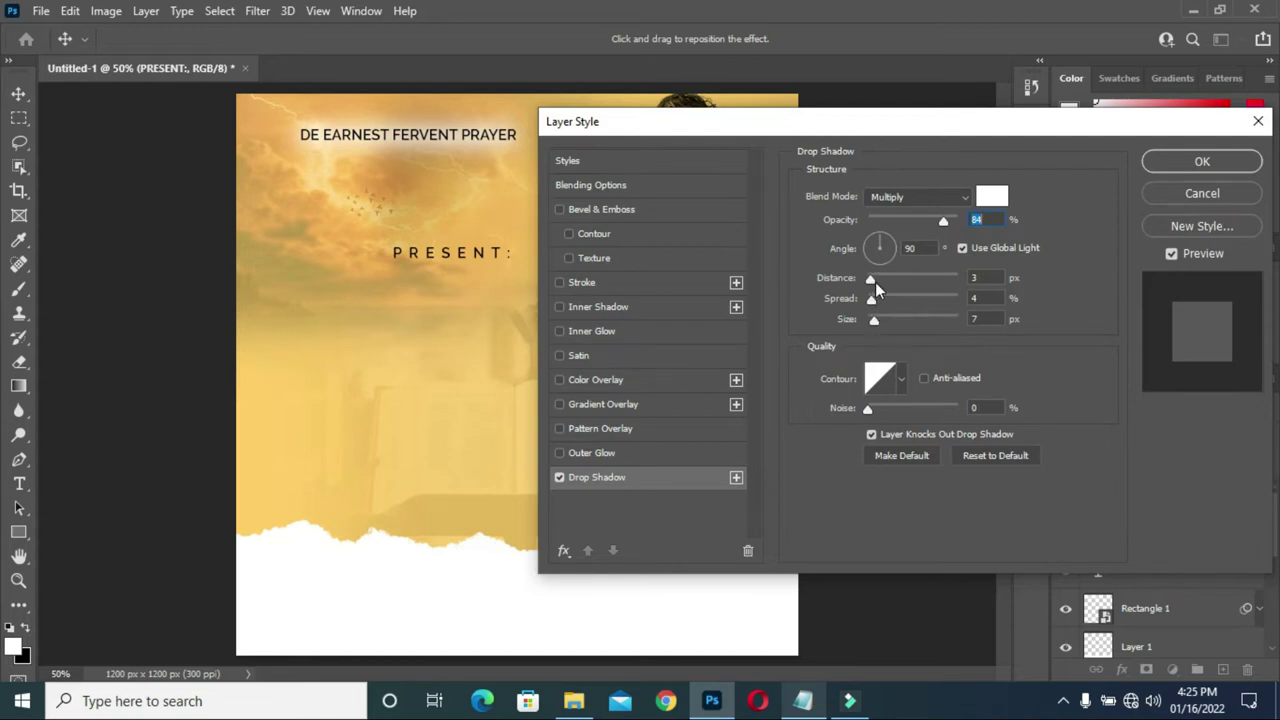
- Adjust the drop shadow's size and blend mode to give the PRESENT: text a soft white glow, and apply the style
mouse_move(877, 321)
left_mouse_down()
mouse_move(896, 323)
mouse_move(886, 281)
mouse_move(868, 280)
mouse_move(887, 318)
mouse_move(872, 299)
left_mouse_up()
left_click(897, 204)
left_click(890, 210)
left_click_drag(889, 137, 854, 133)
left_click(1162, 163)
left_click(880, 322)
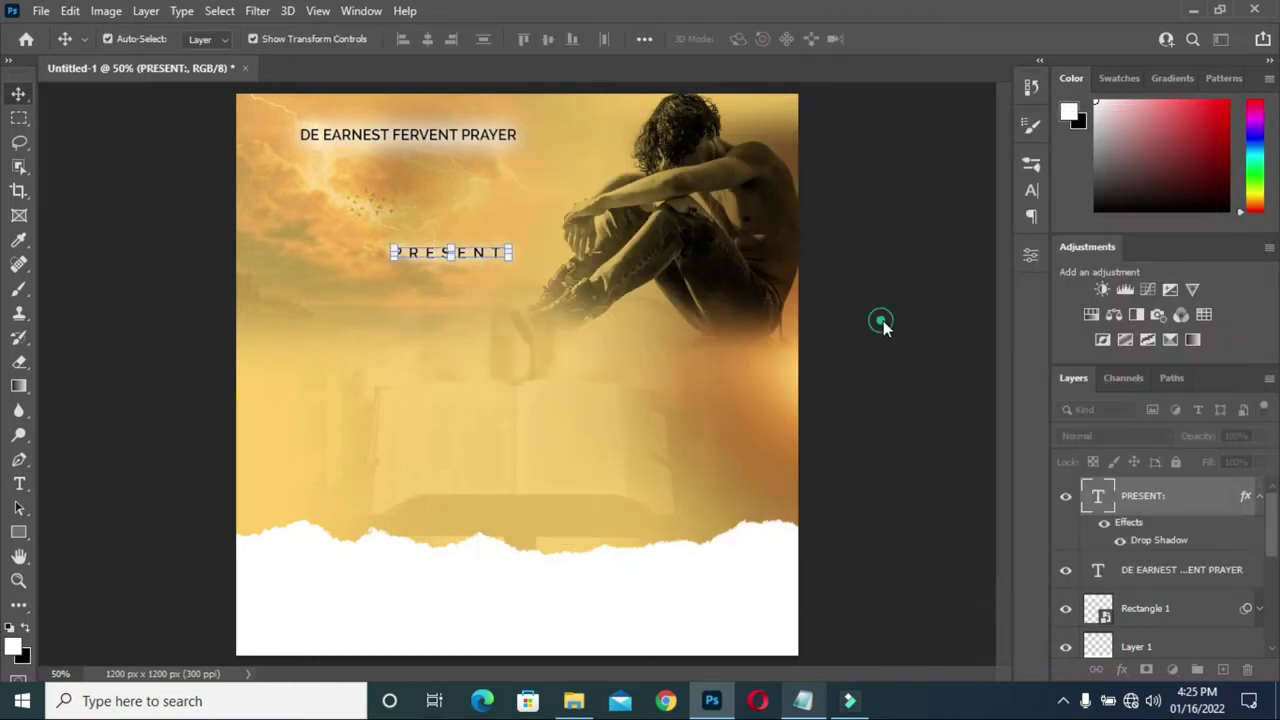
key("ctrl+0")
- Group the layers from Layer 1 down to the colour fill and name the group BG
left_click(1259, 496)
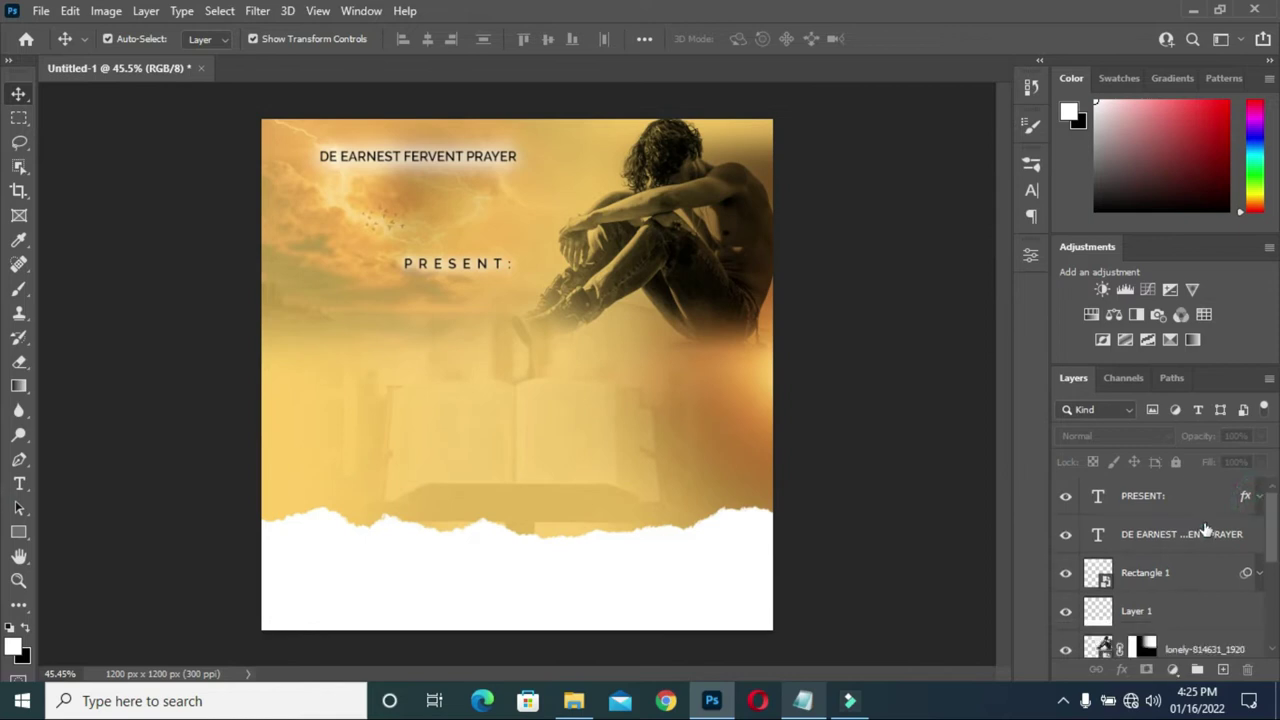
scroll(1150, 540, "down", 2)
left_click(1151, 510)
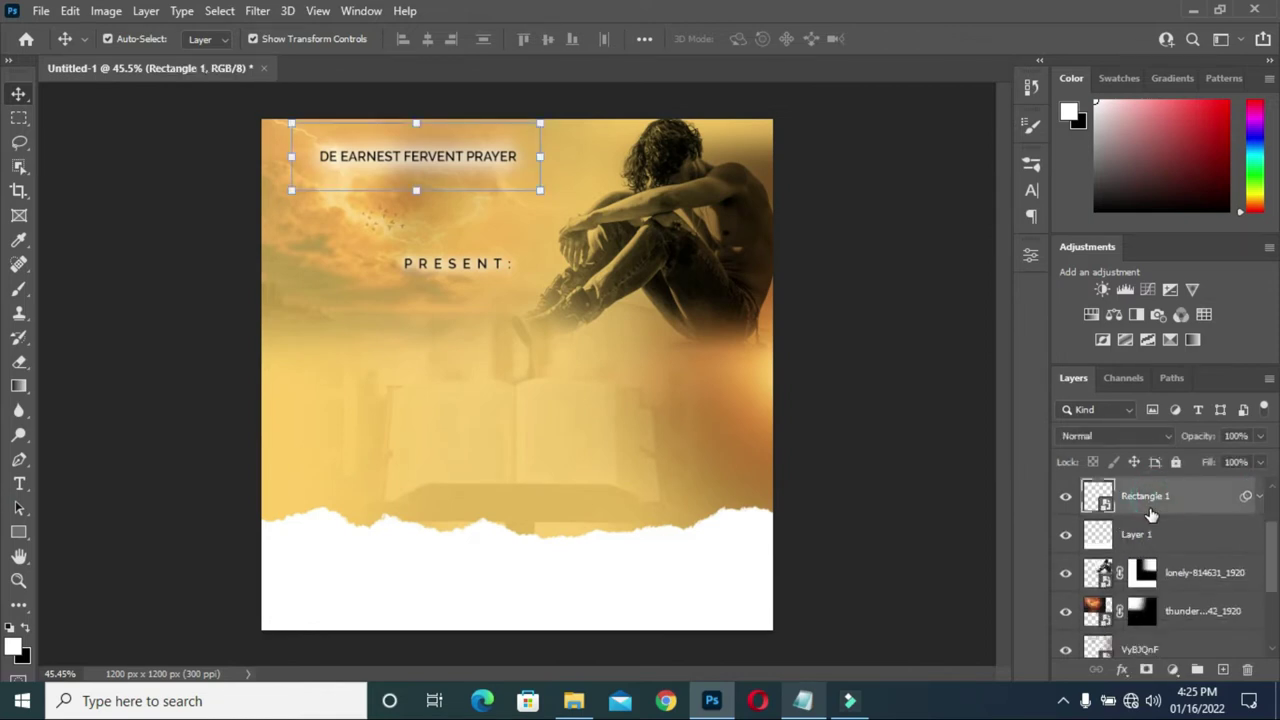
left_click(1166, 535)
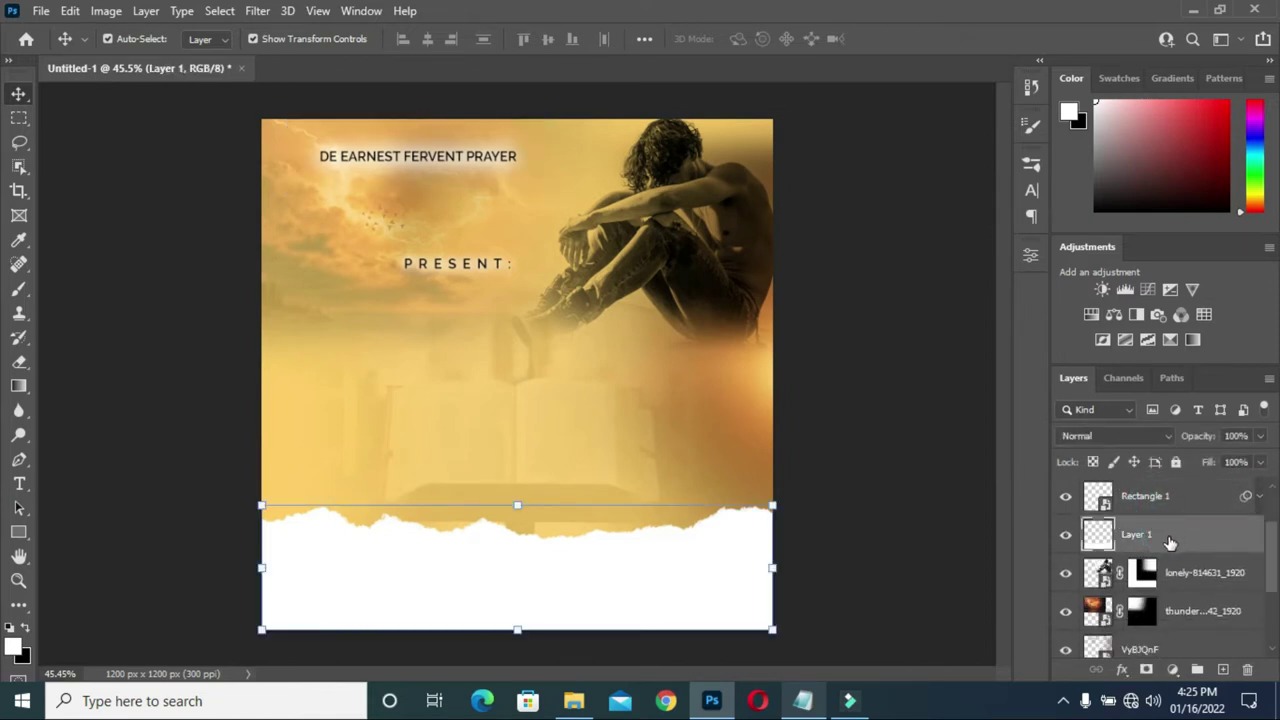
scroll(1170, 541, "down", 3)
left_click(1185, 601)
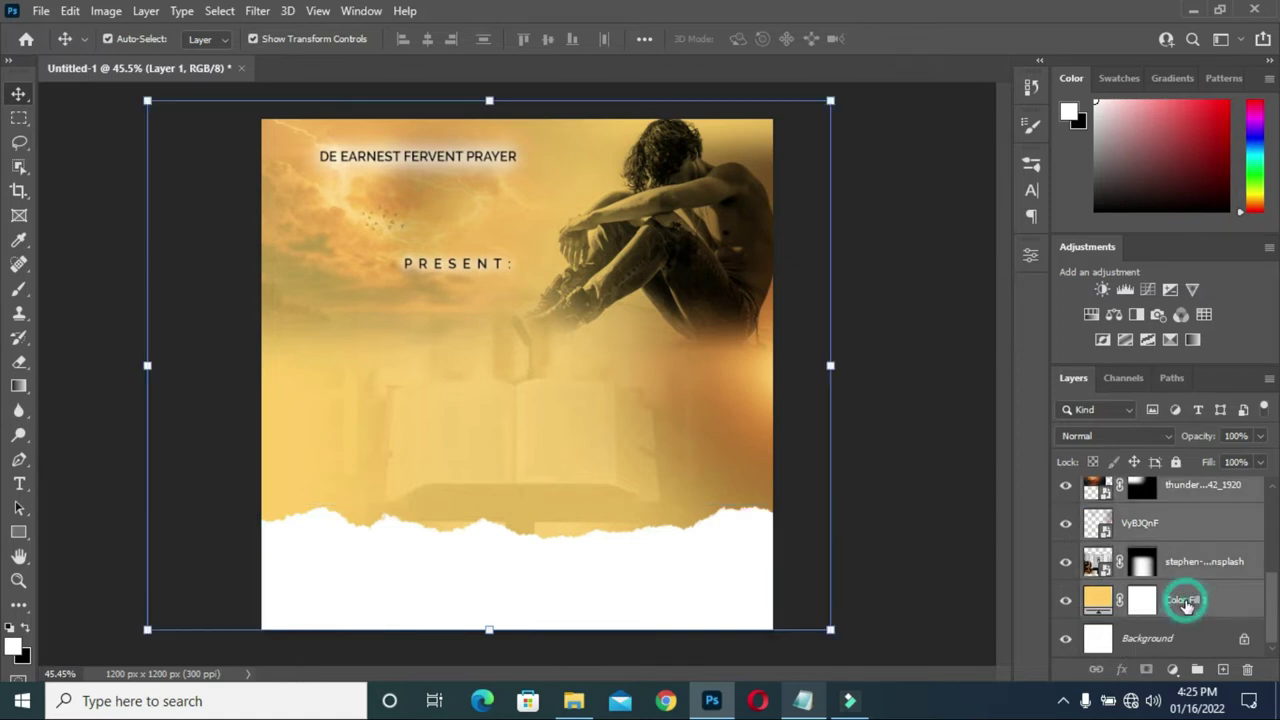
key("ctrl+g")
double_click(1137, 604)
type("BG")
key("Return")
- Group Rectangle 1 with the DE EARNEST FERVENT PRAYER text layer and name the group Church name
left_click(1153, 572)
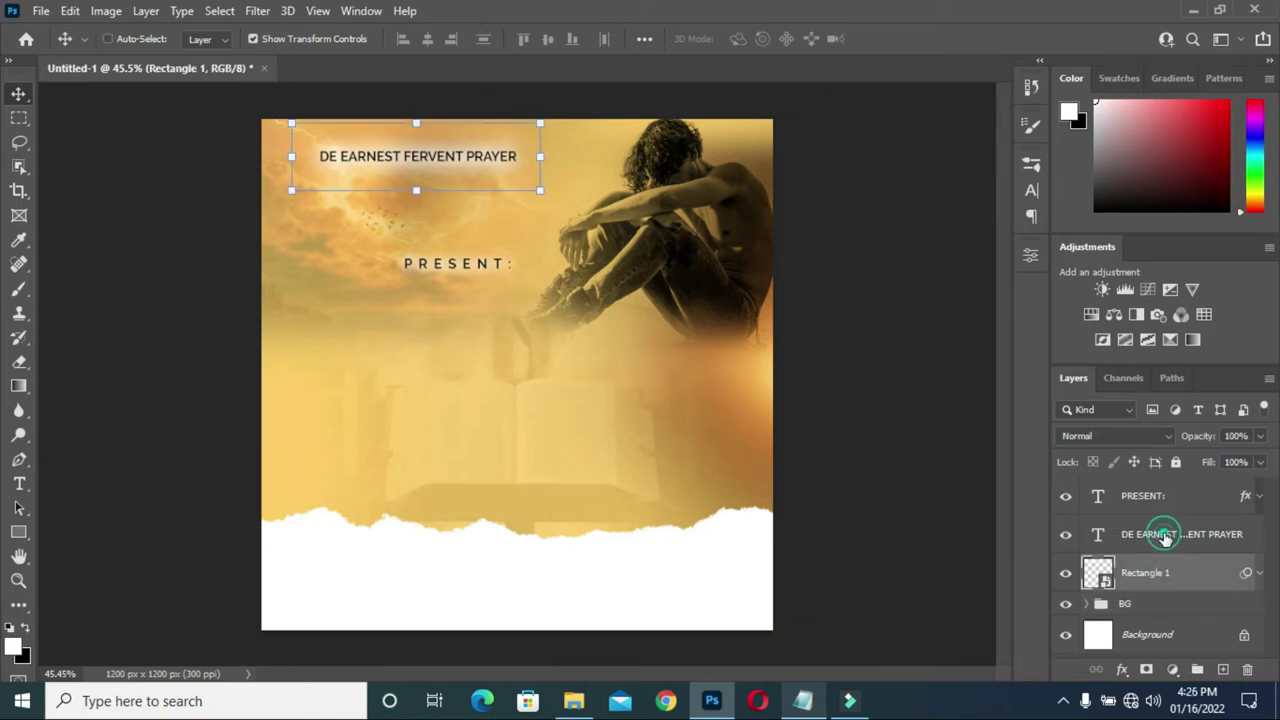
left_click(1166, 538, "shift")
key("ctrl+g")
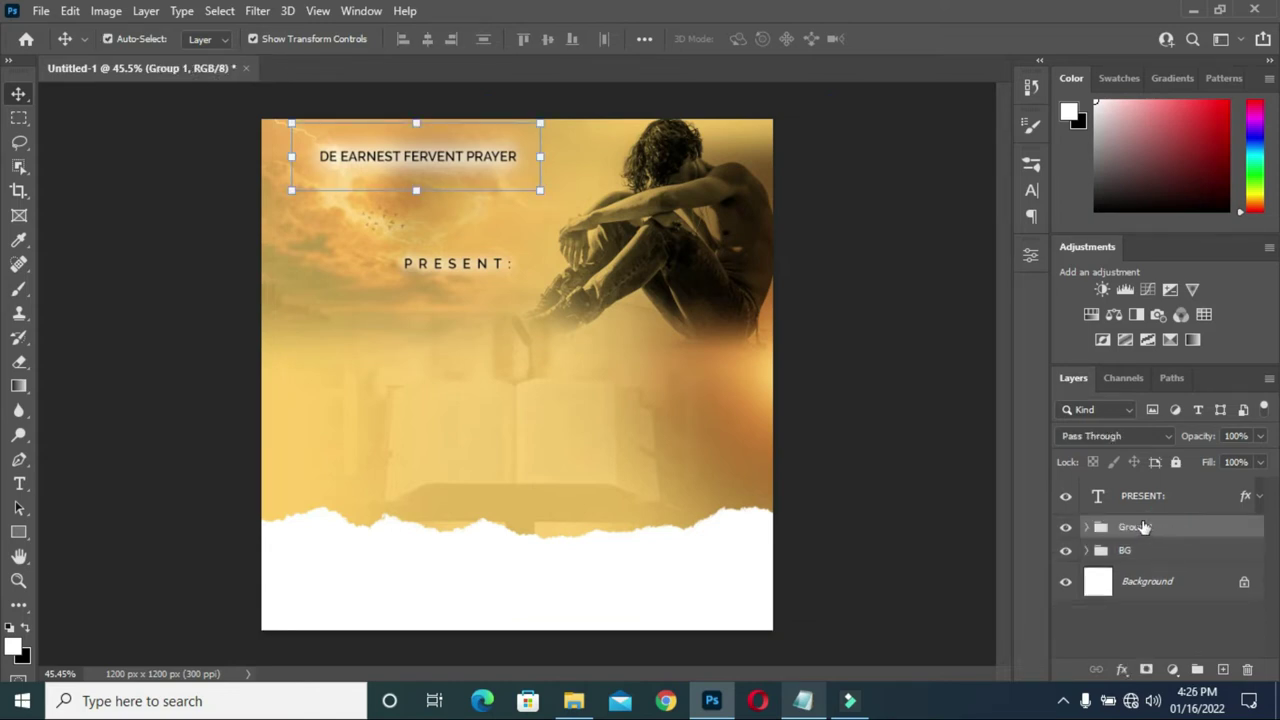
double_click(1137, 527)
type("Church name")
key("Return")
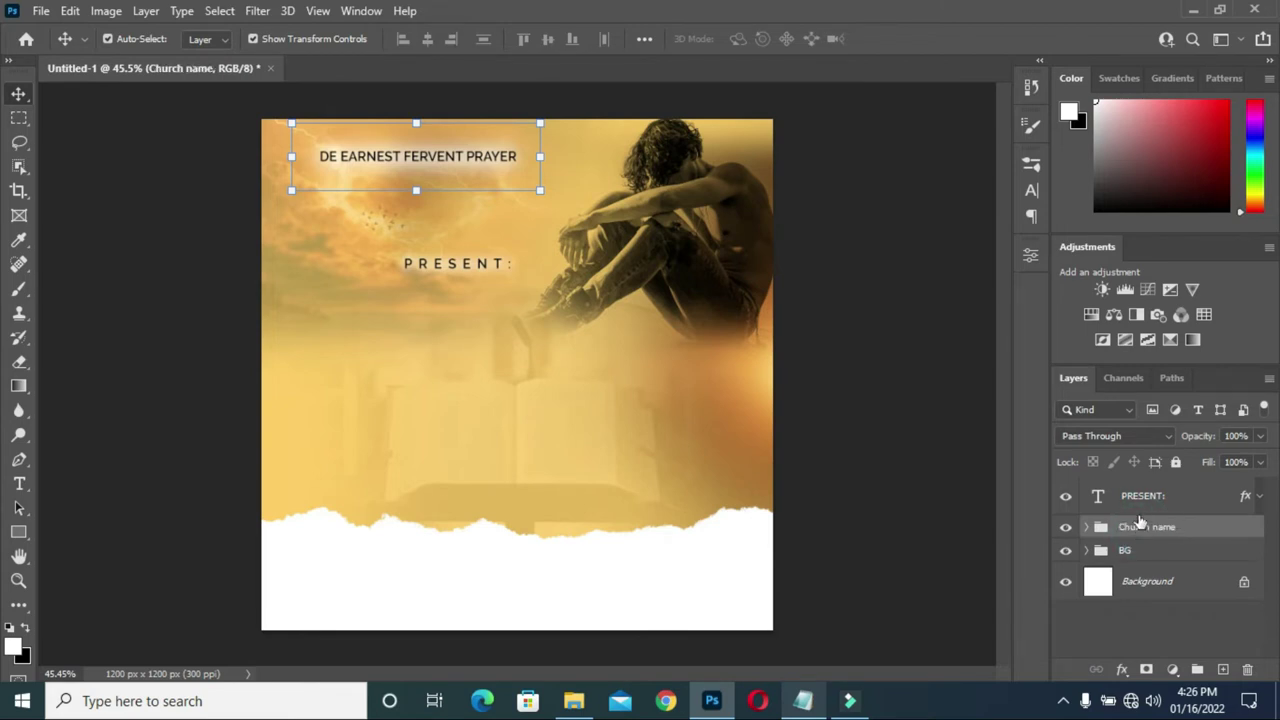
- Put the PRESENT: text layer into its own group named present and collapse it
left_click(1143, 502)
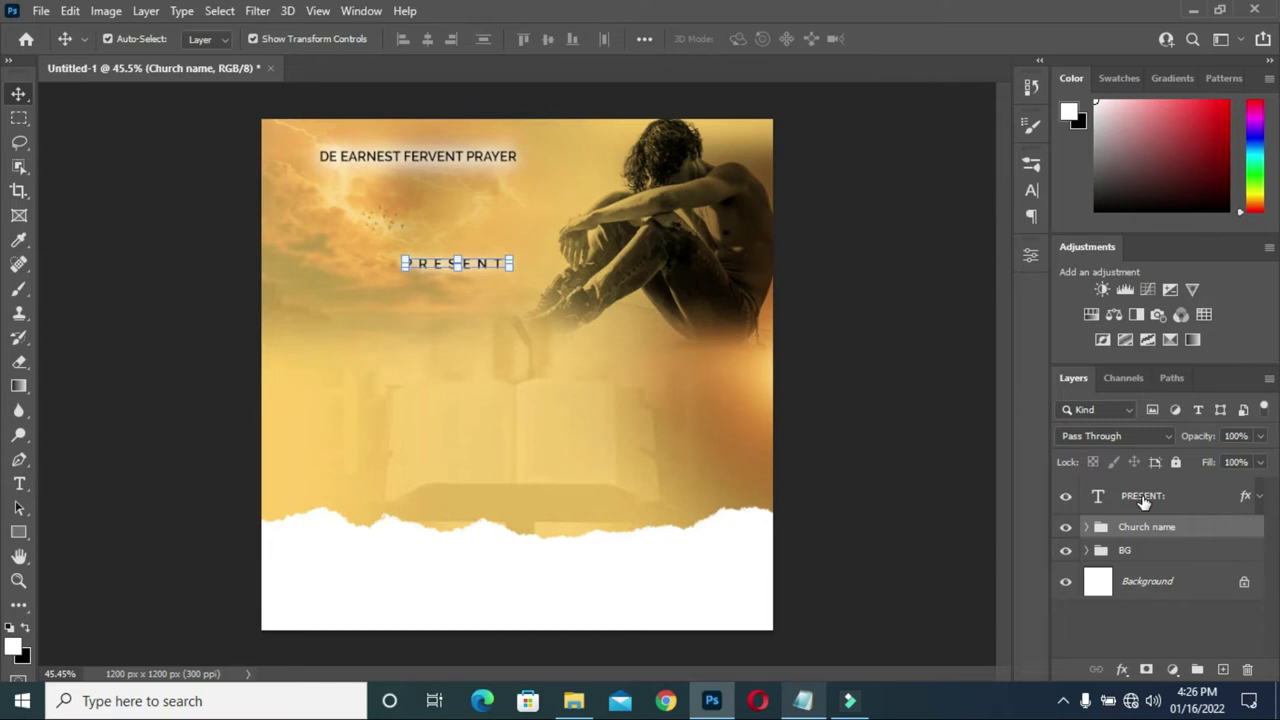
key("ctrl+g")
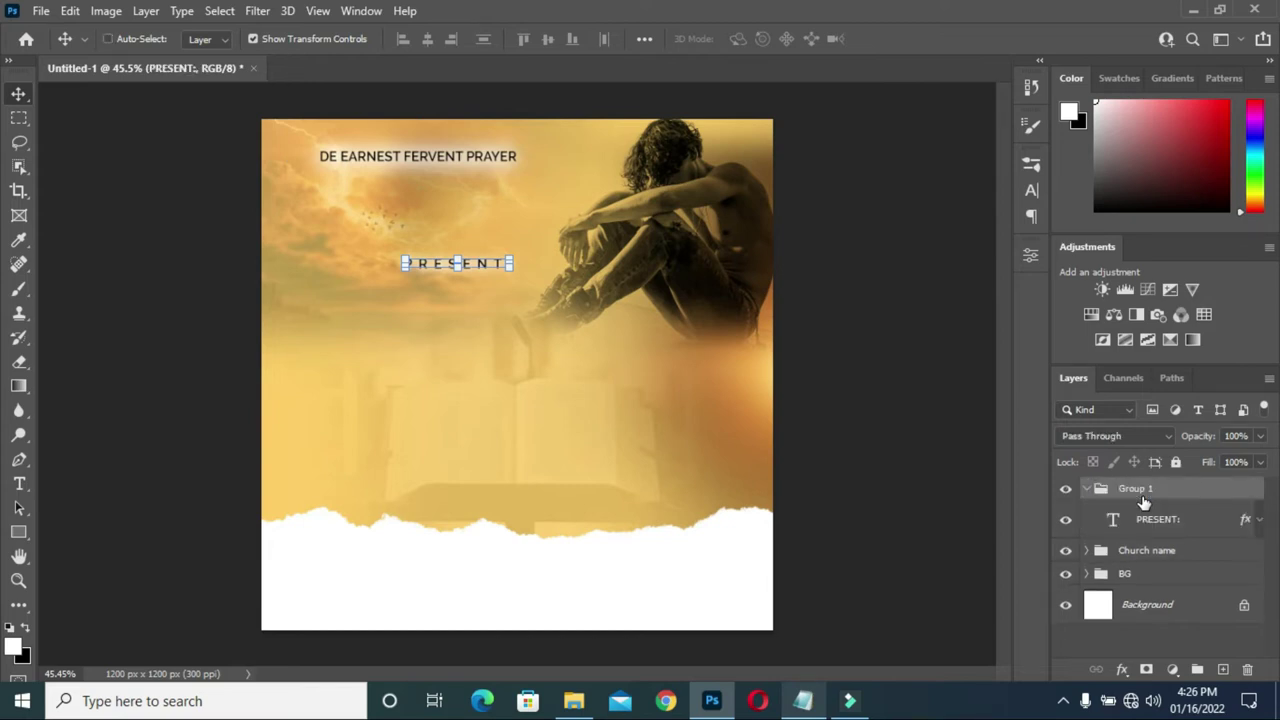
double_click(1135, 488)
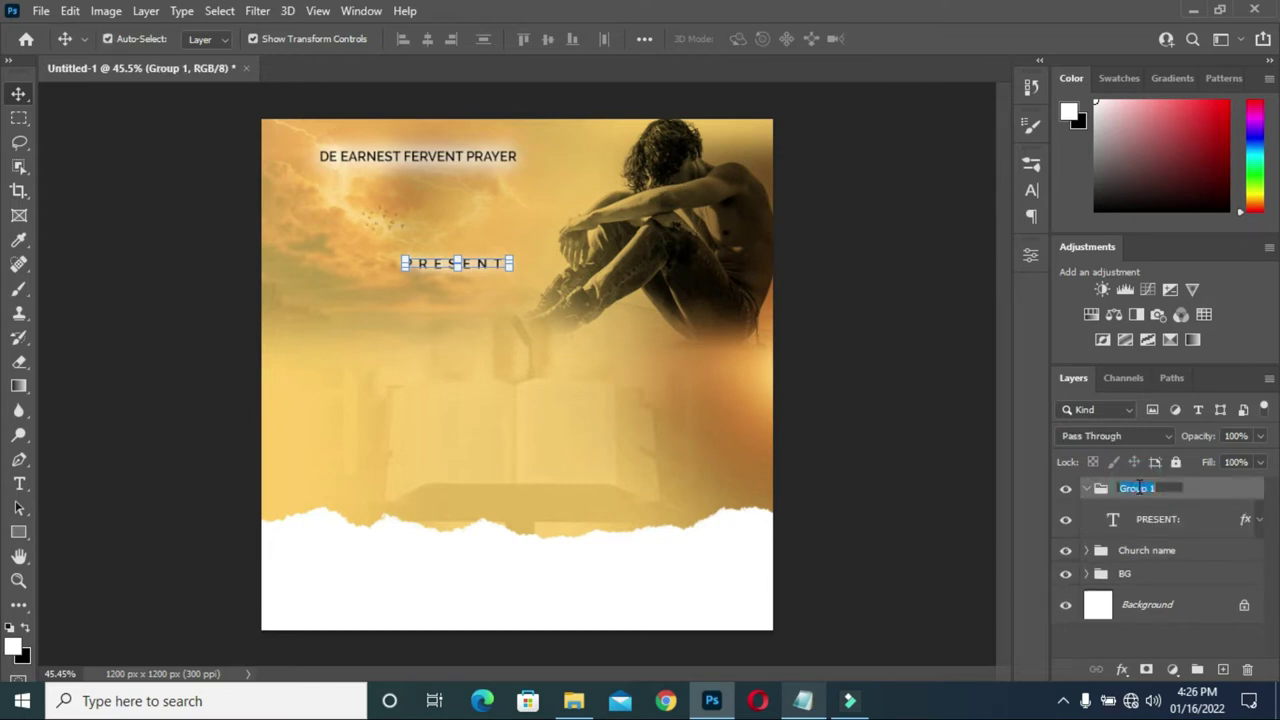
type("o")
key("Return")
left_click(1087, 490)
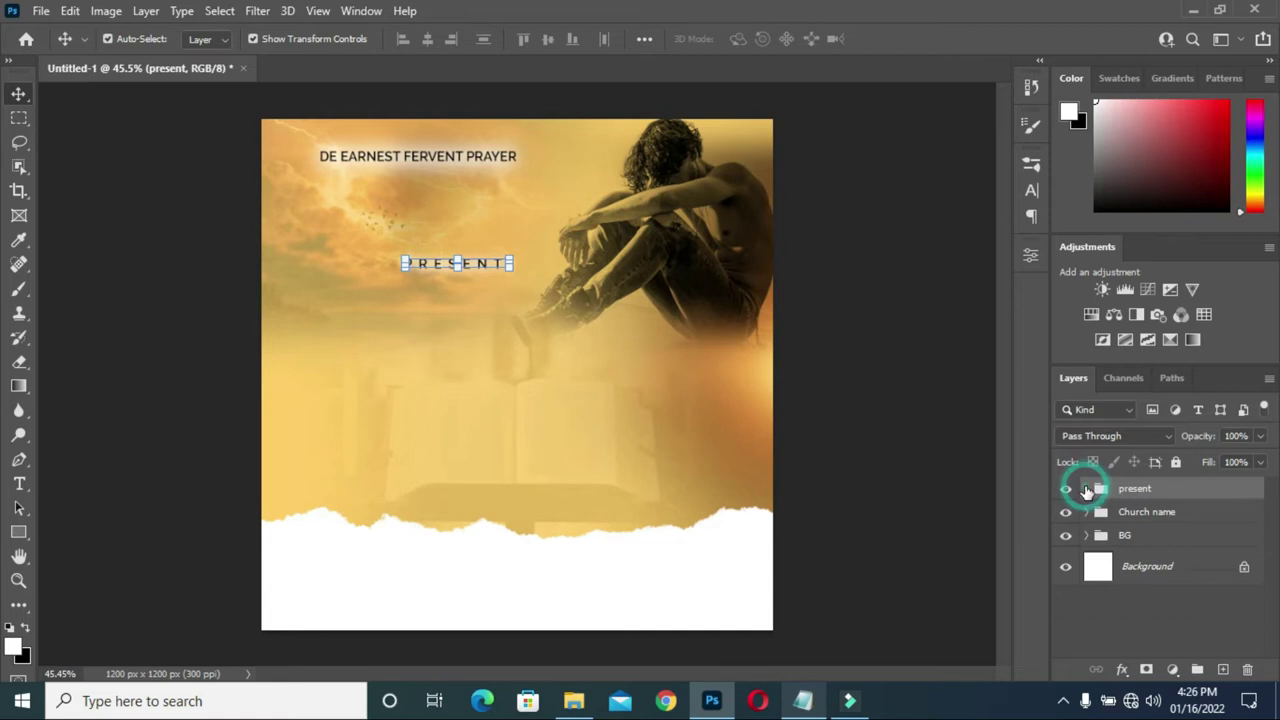
- Add a text layer reading "Don't Be" below PRESENT:, copying the wording from the Notepad document
left_click(968, 463)
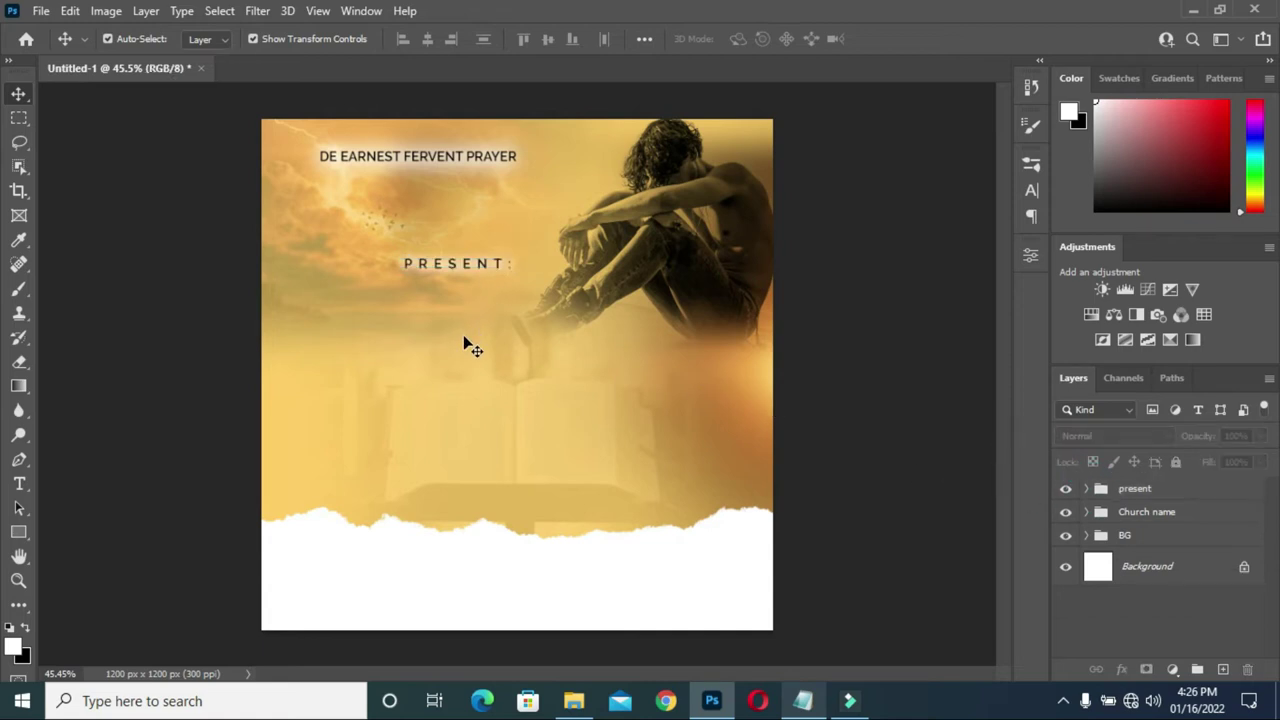
key("t")
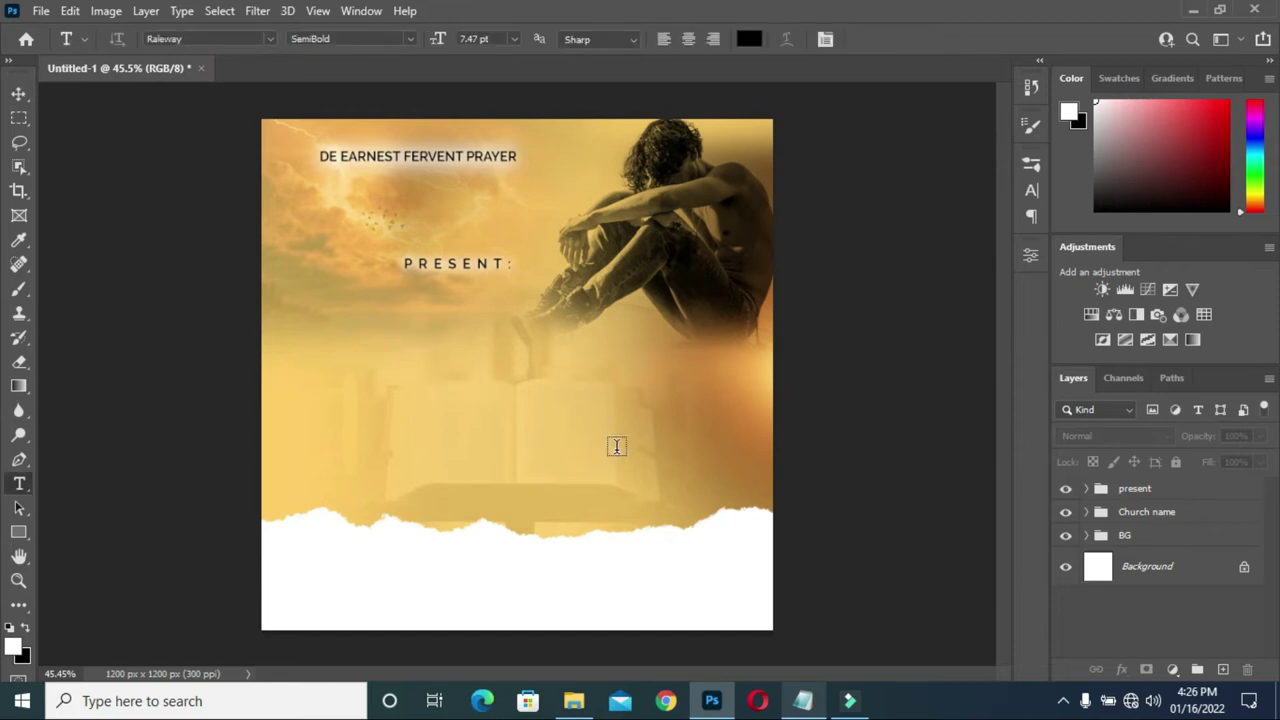
left_click(363, 344)
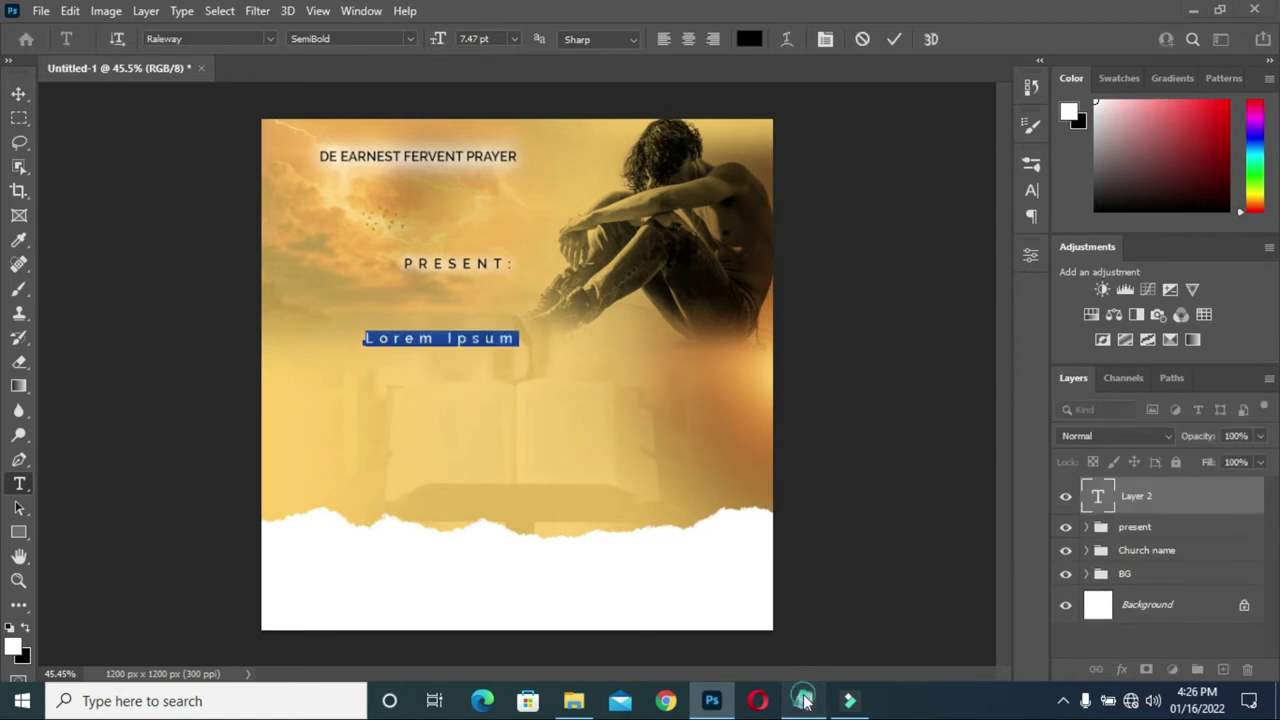
left_click(803, 700)
left_click_drag(336, 233, 274, 233)
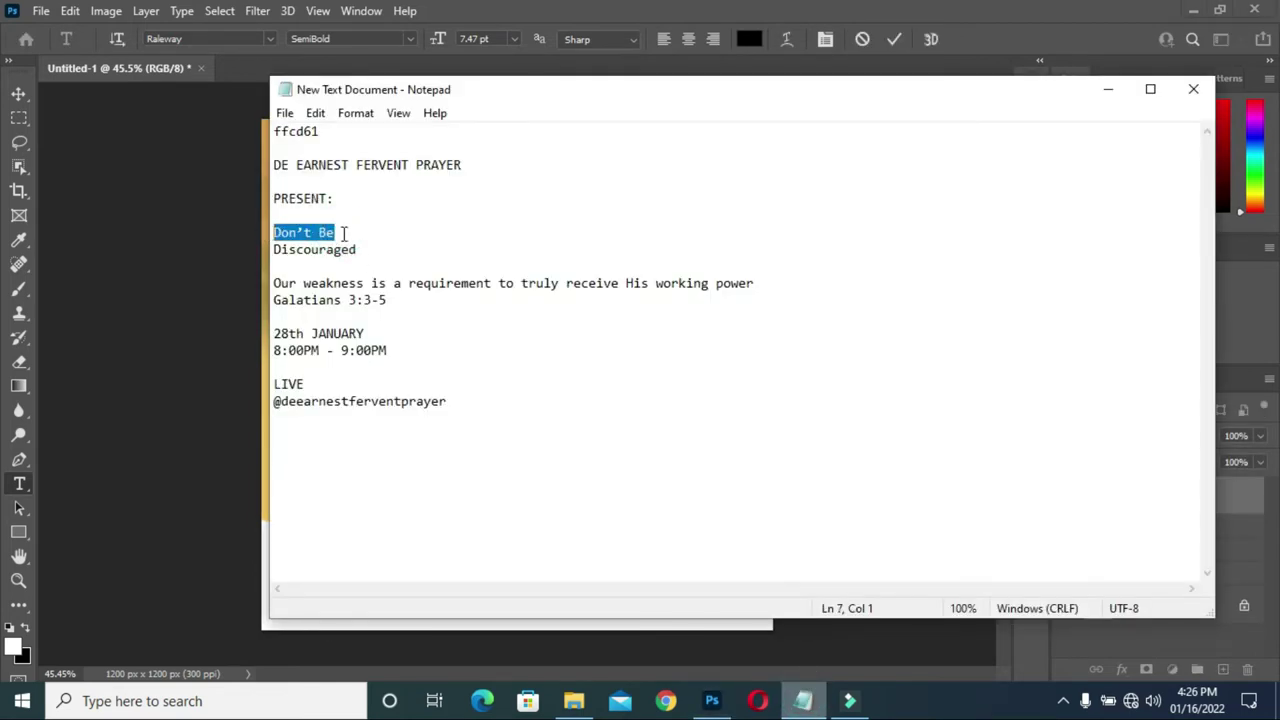
left_click(1109, 91)
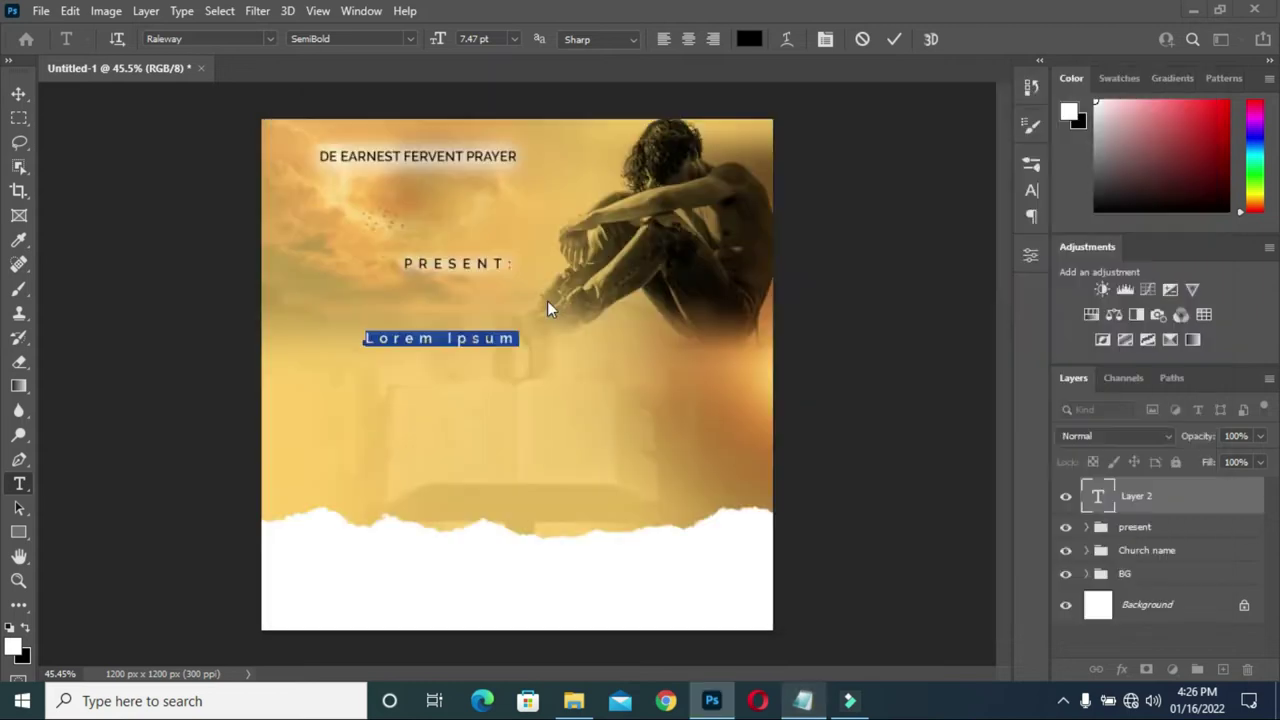
left_click(487, 345)
key("ctrl+a")
type("Don't Be")
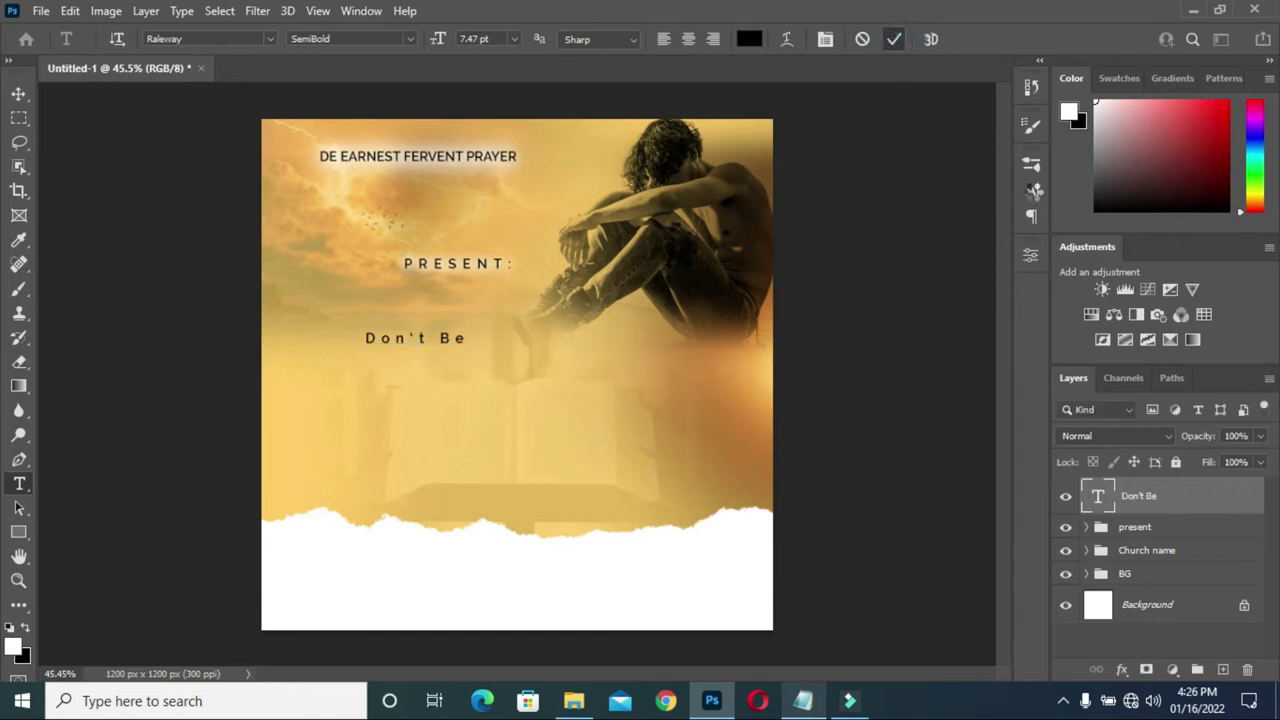
- Set the letter tracking of the Don't Be text to 0
left_click(1032, 190)
left_click(975, 230)
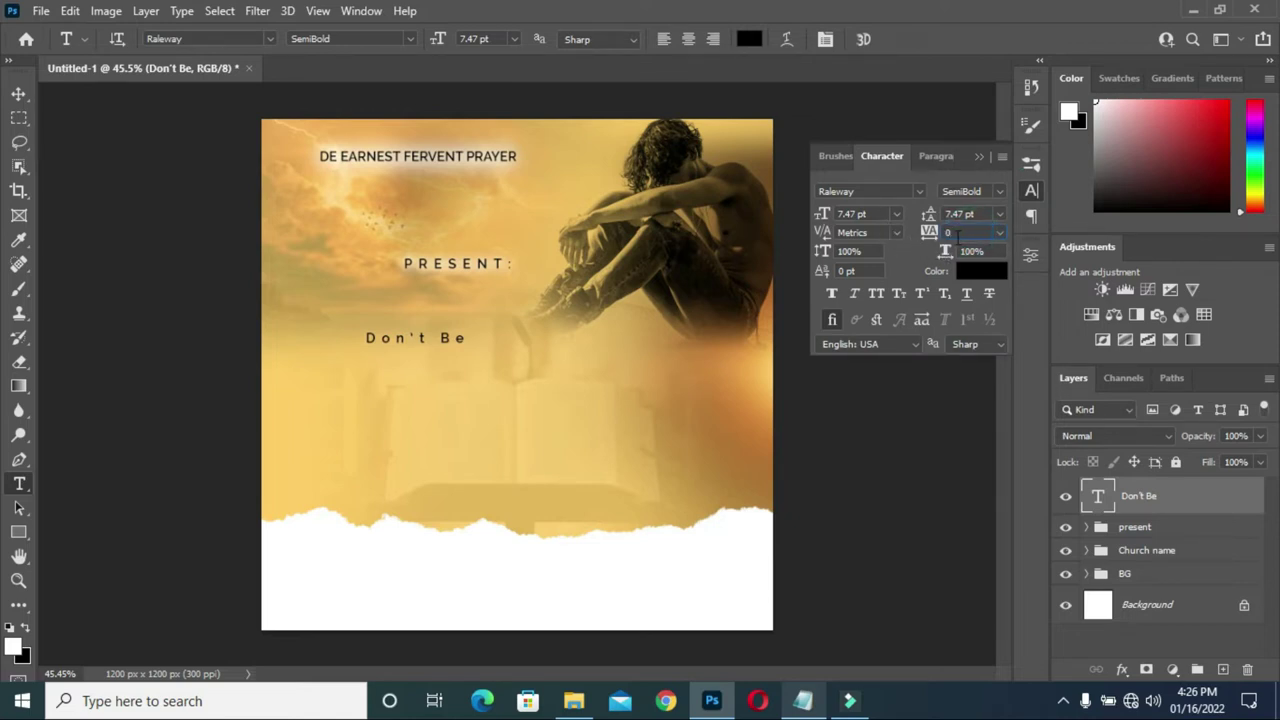
key("Return")
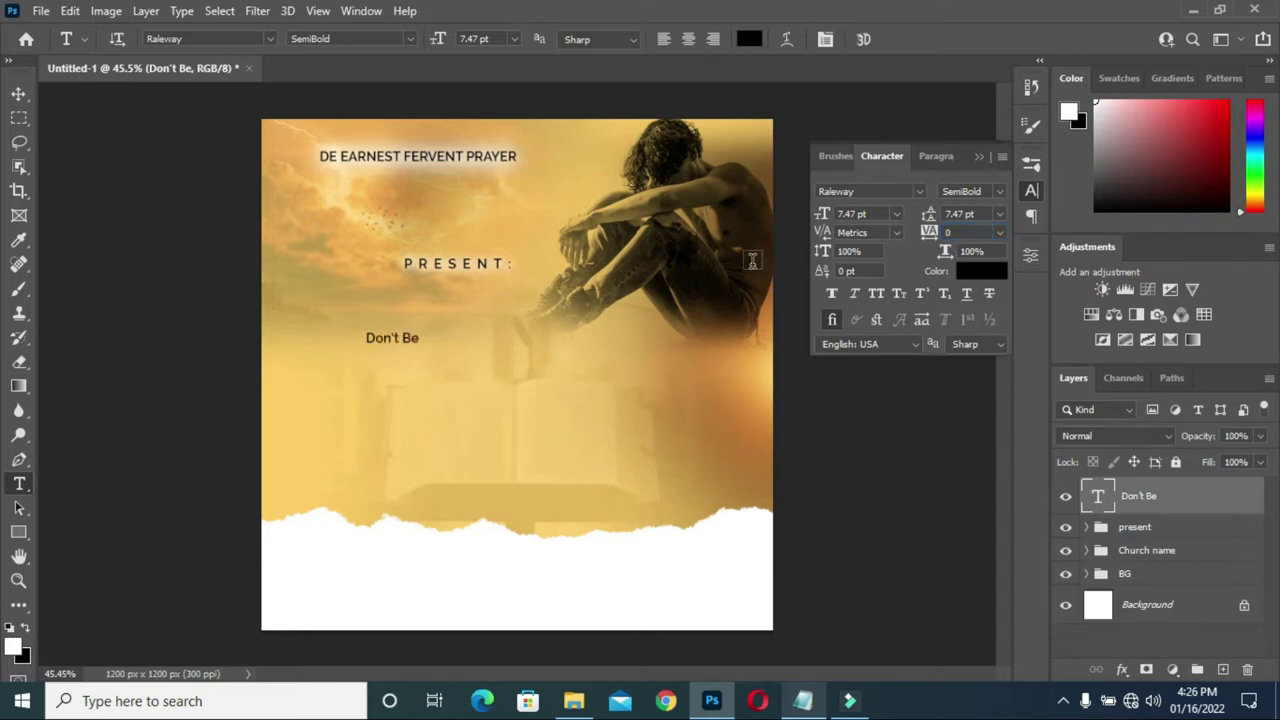
left_click(977, 157)
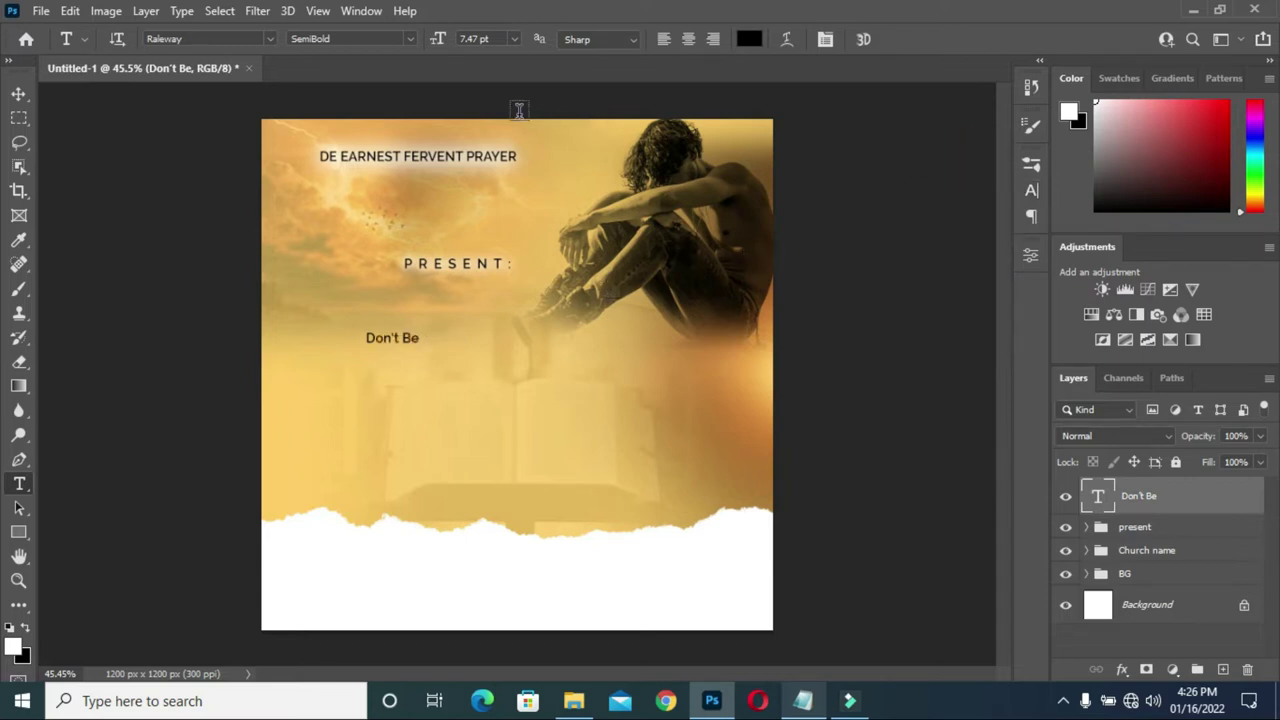
- Change the Don't Be text's font to Open Sans in the Extrabold style
left_click(269, 38)
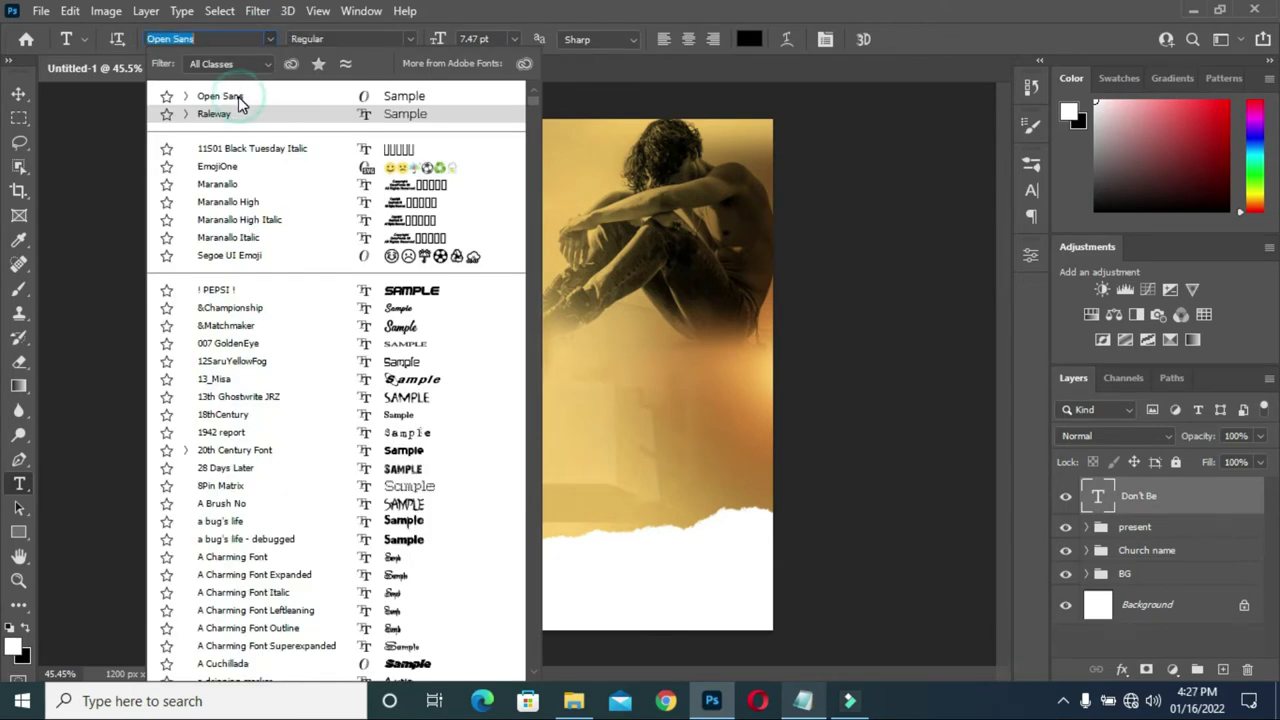
left_click(238, 96)
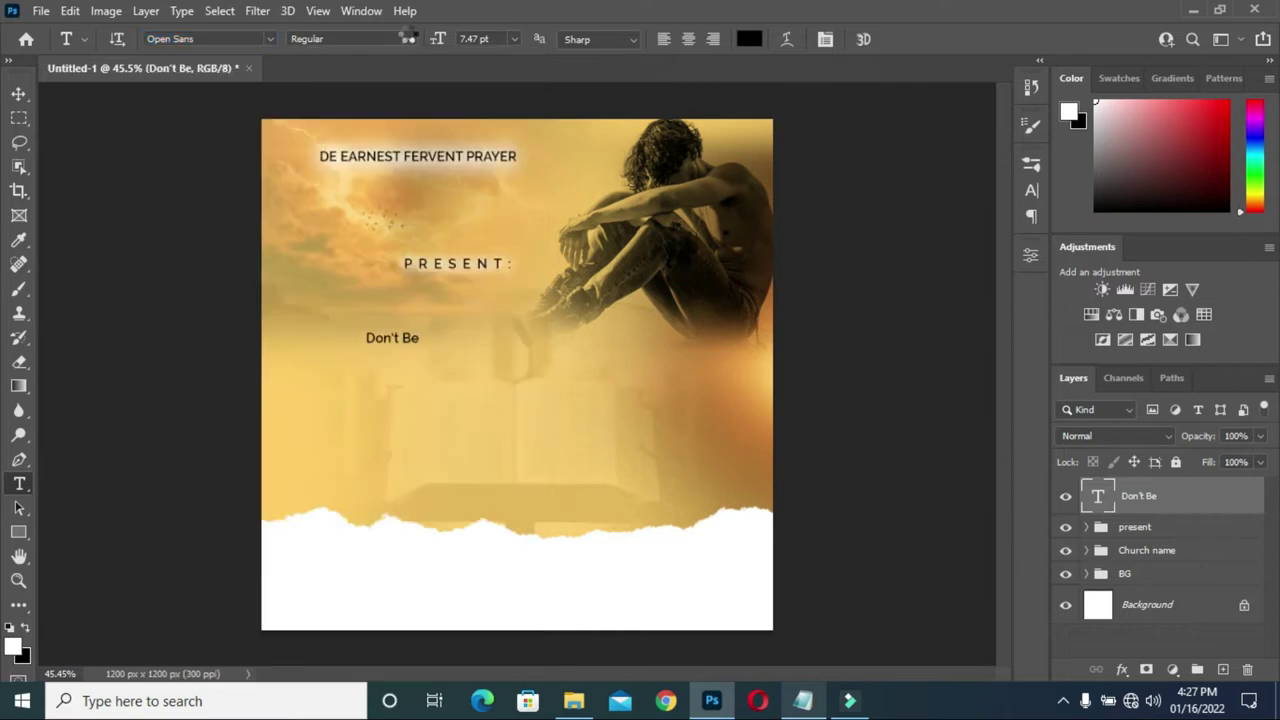
left_click(408, 38)
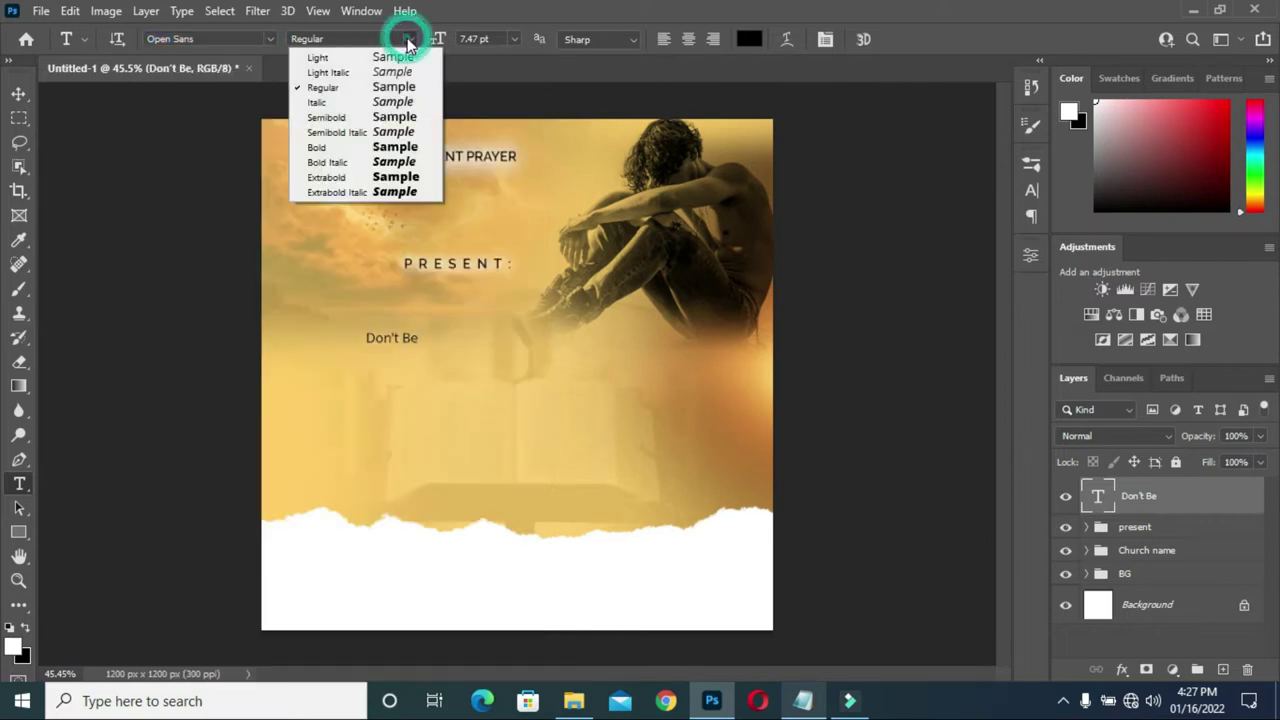
left_click(356, 183)
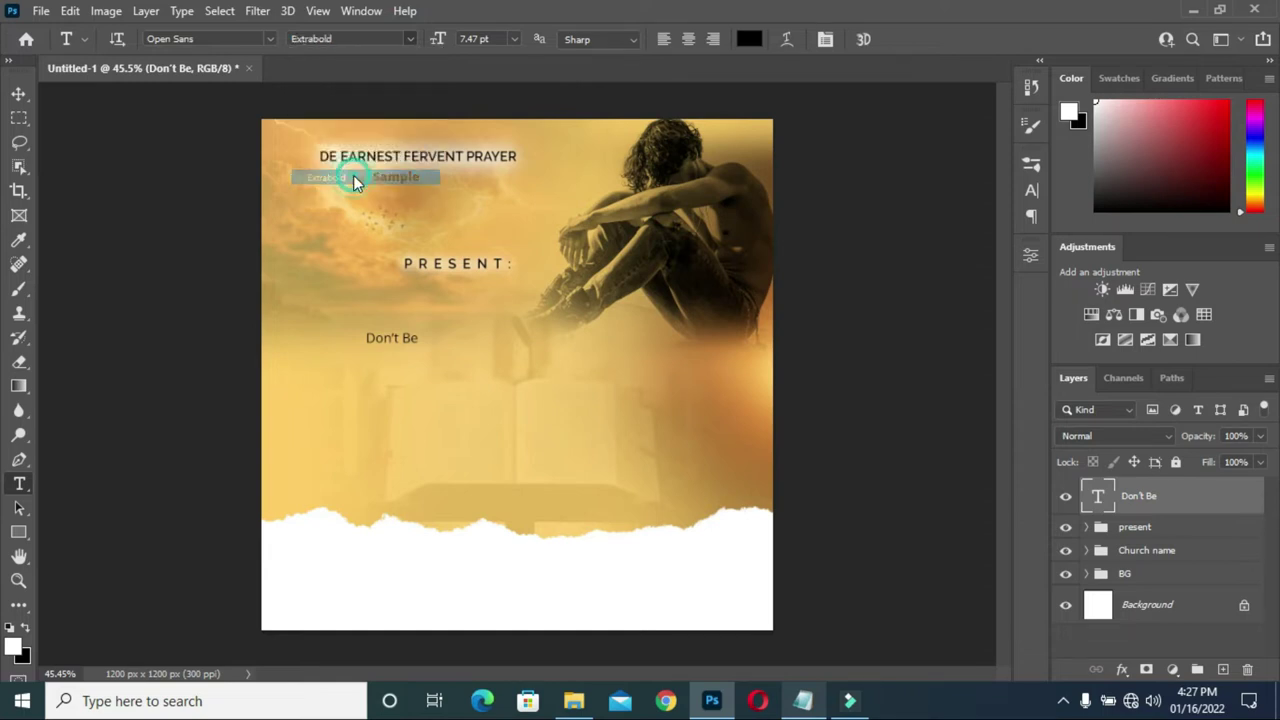
- Enlarge the Don't Be text to about 687% and centre it across the flyer below PRESENT:
left_click(18, 95)
left_click(423, 341)
left_click_drag(491, 414, 707, 533)
left_click_drag(645, 371, 612, 360)
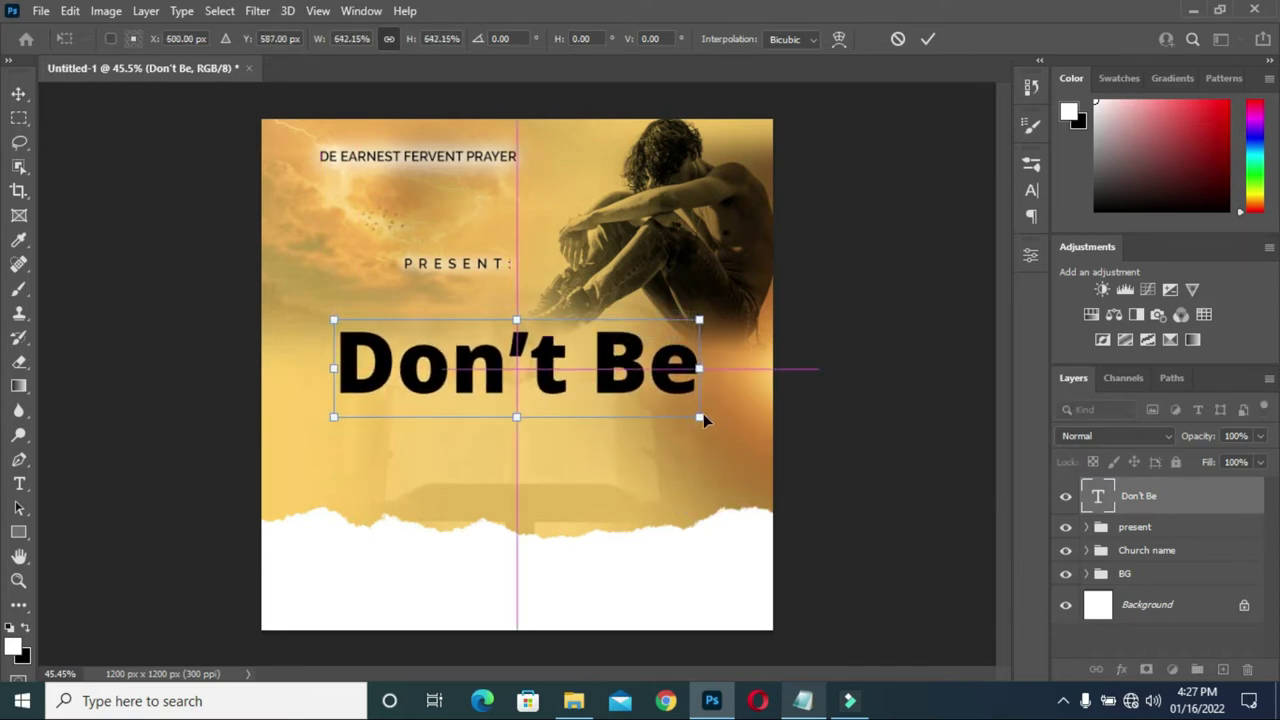
left_click_drag(698, 420, 712, 421)
mouse_move(620, 370)
left_mouse_down()
mouse_move(622, 352)
mouse_move(620, 363)
left_mouse_up()
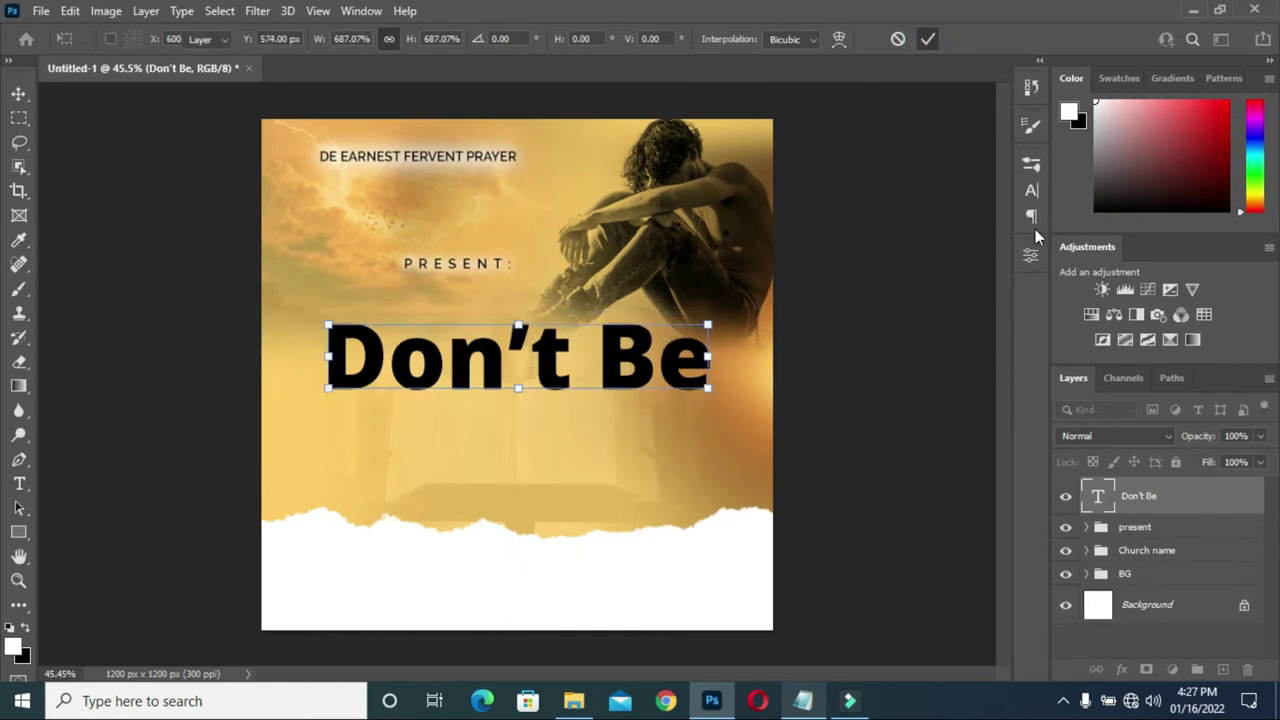
key("Return")
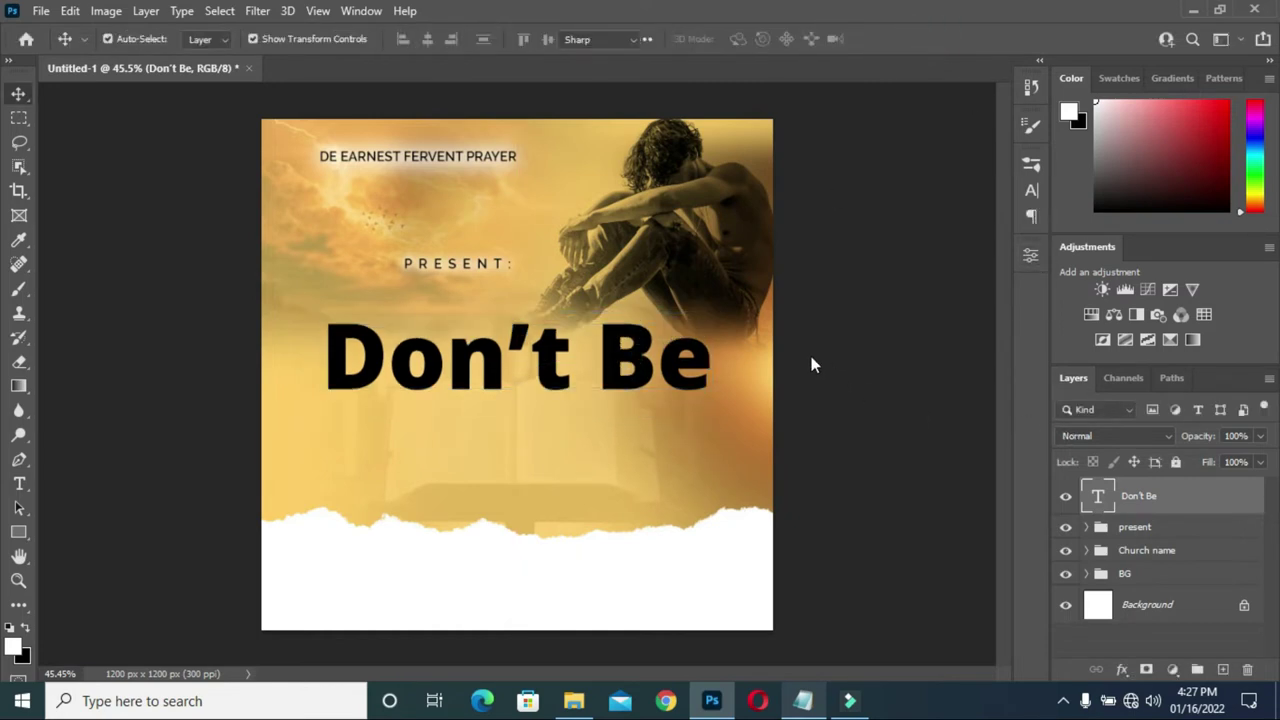
- Colour the Don't Be text pure red, ff0000
key("t")
left_click(748, 39)
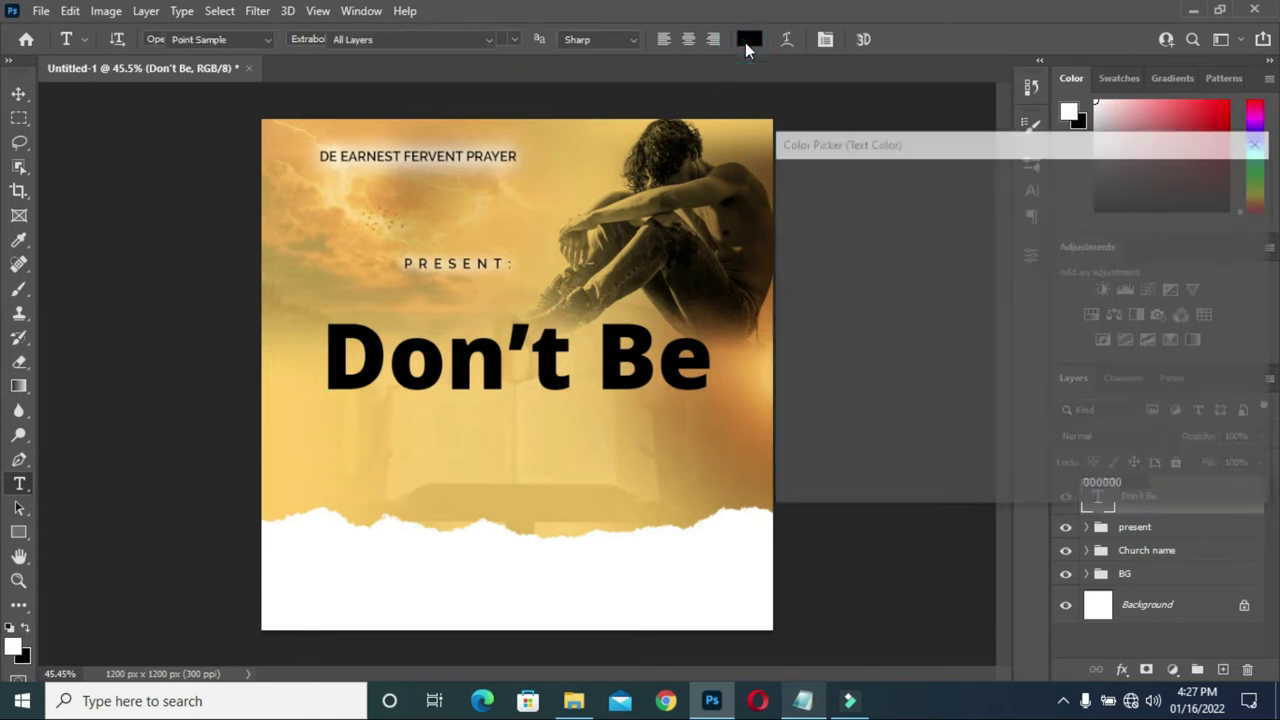
left_click_drag(1006, 206, 1020, 187)
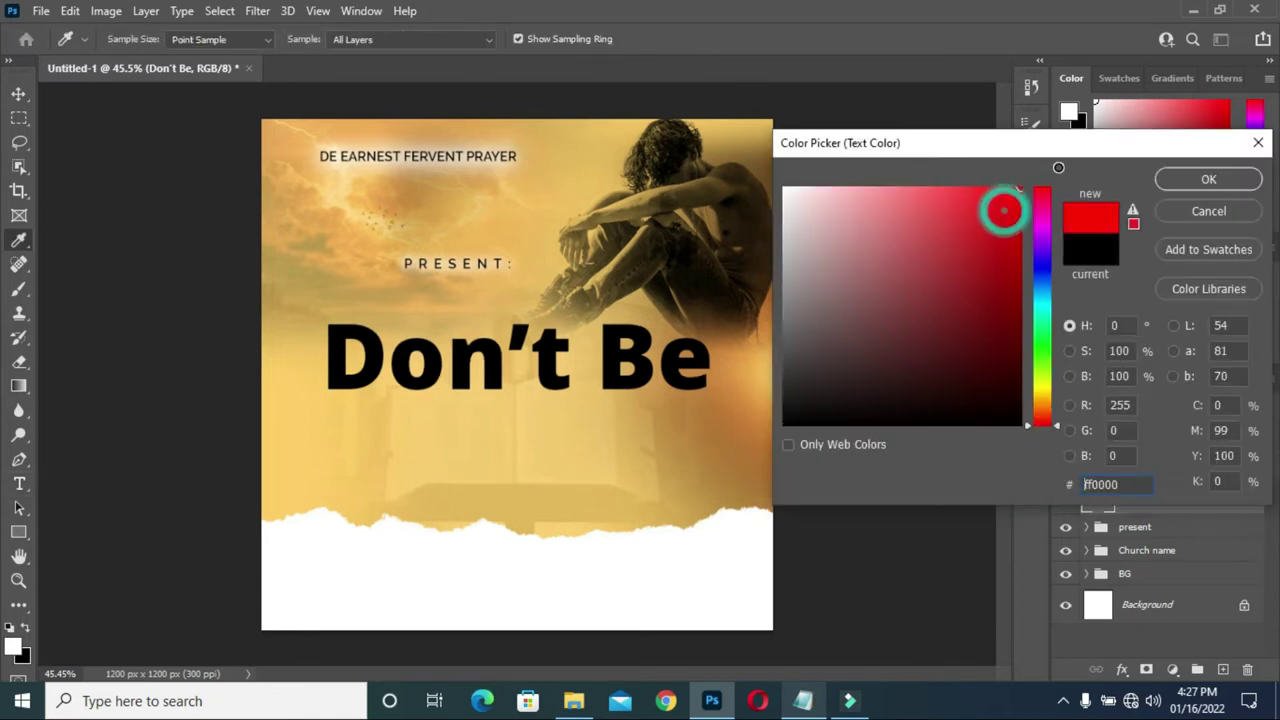
left_click(1247, 180)
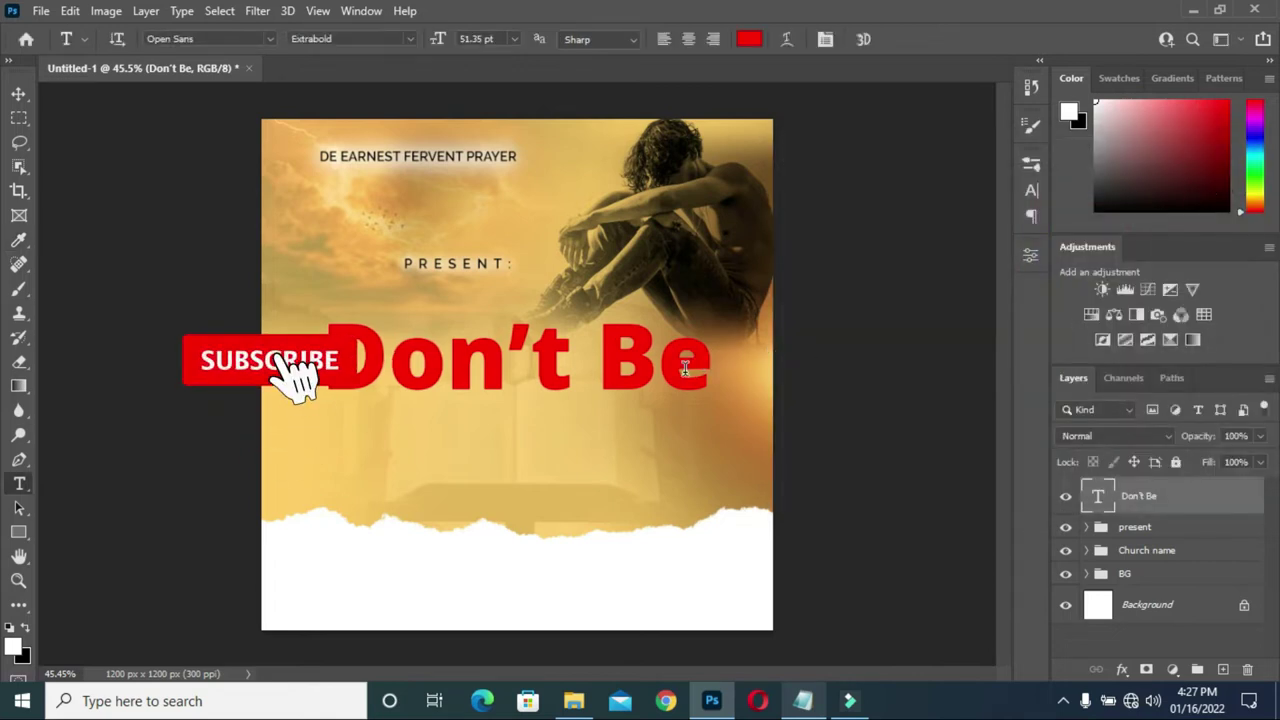
- Duplicate the Don't Be text layer and place the copy directly beneath the original
left_click(18, 93)
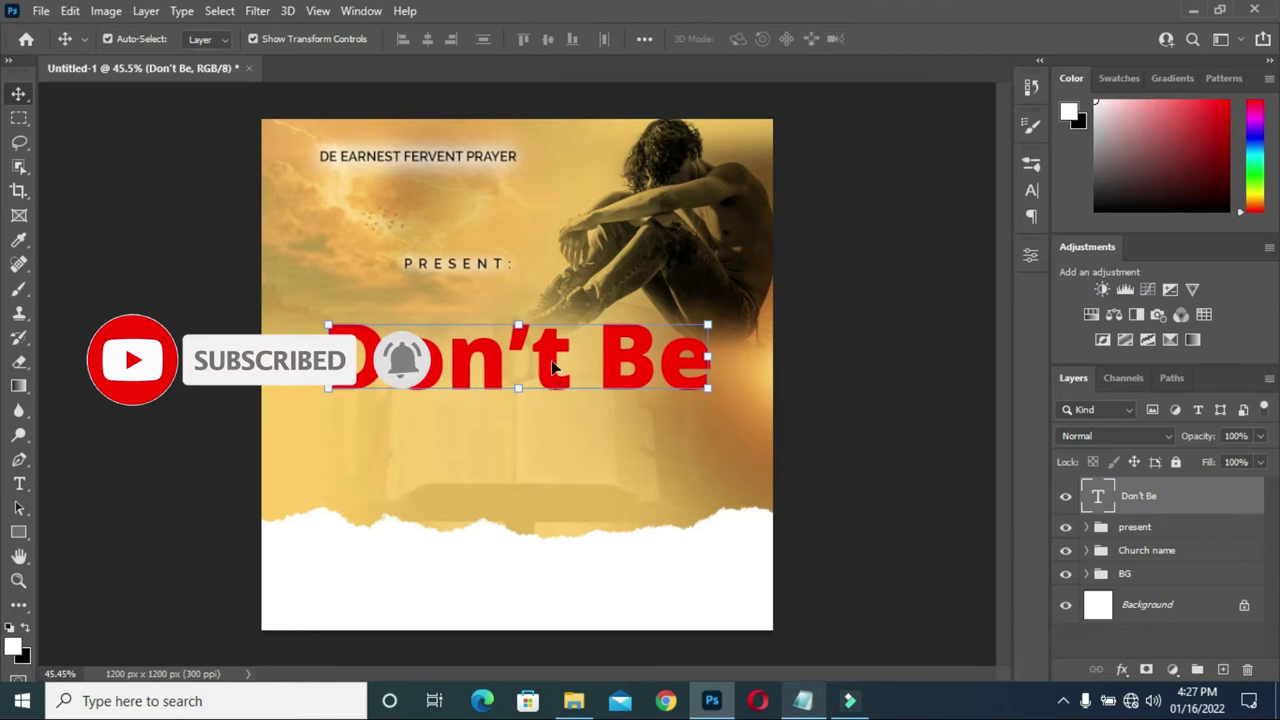
key("ctrl+j")
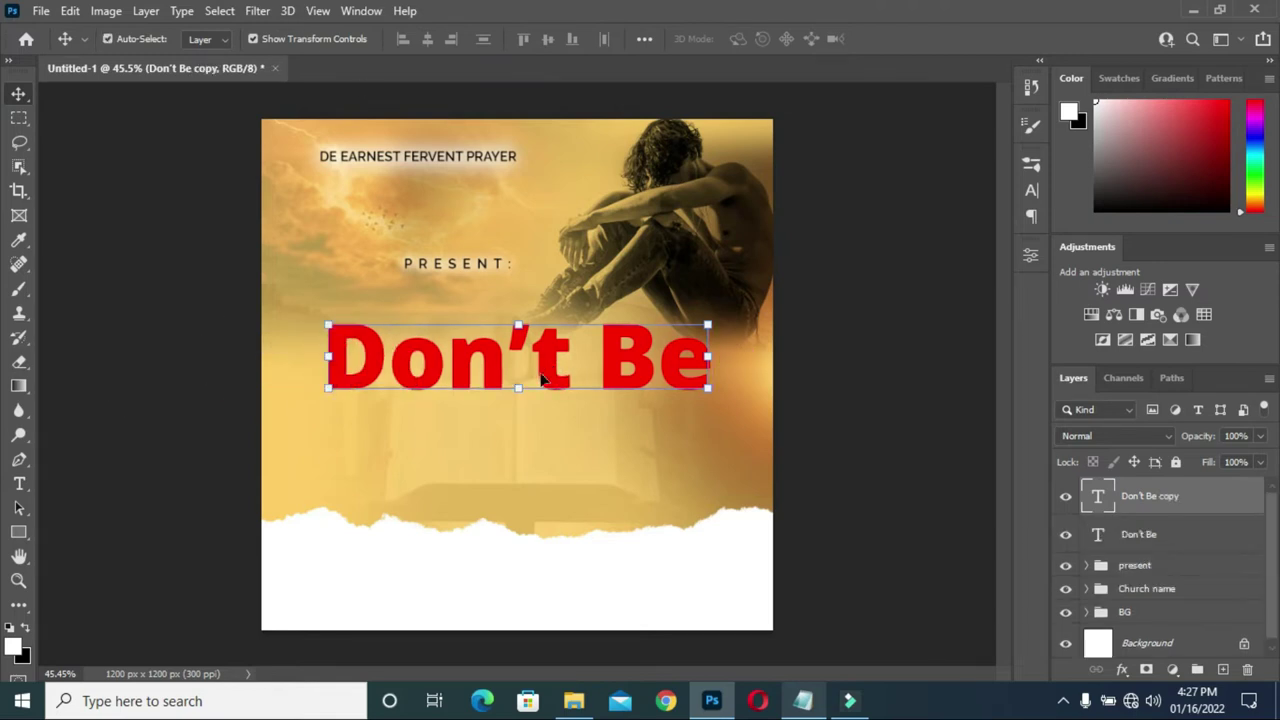
left_click(548, 362, "ctrl")
left_click_drag(548, 362, 530, 436)
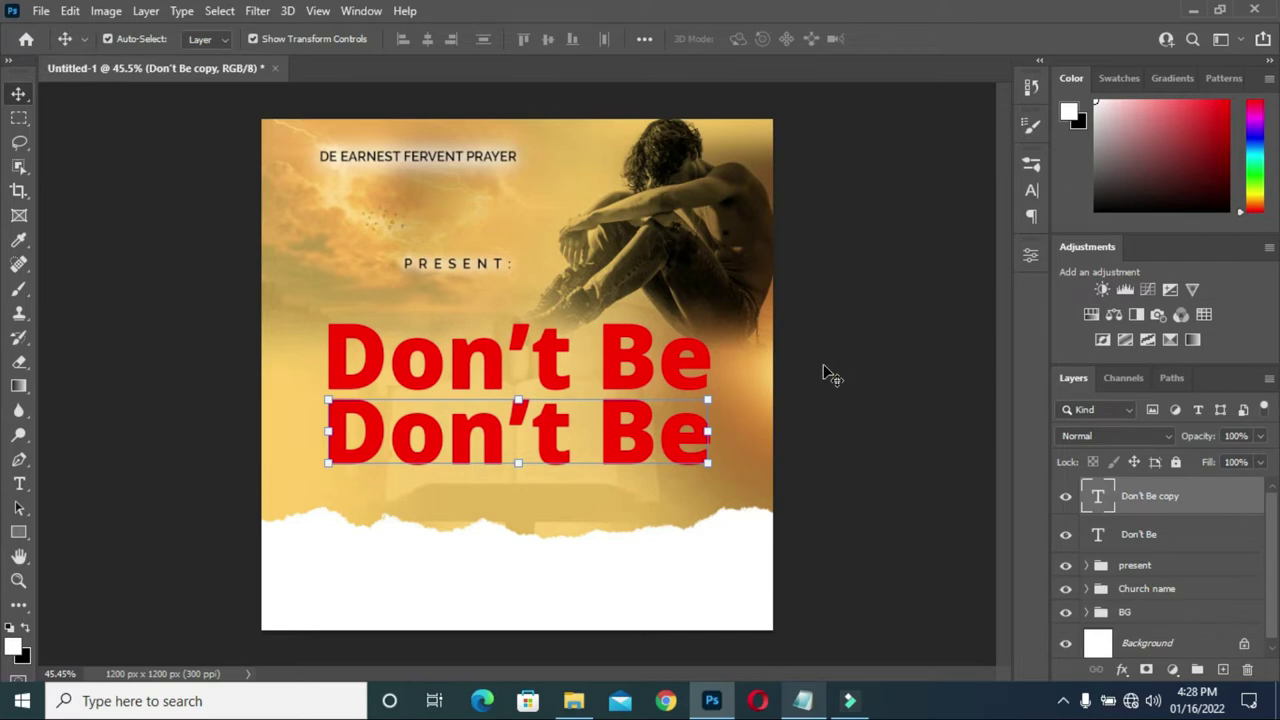
- Replace the duplicated text's wording with "Discouraged" copied from the Notepad document
double_click(574, 431)
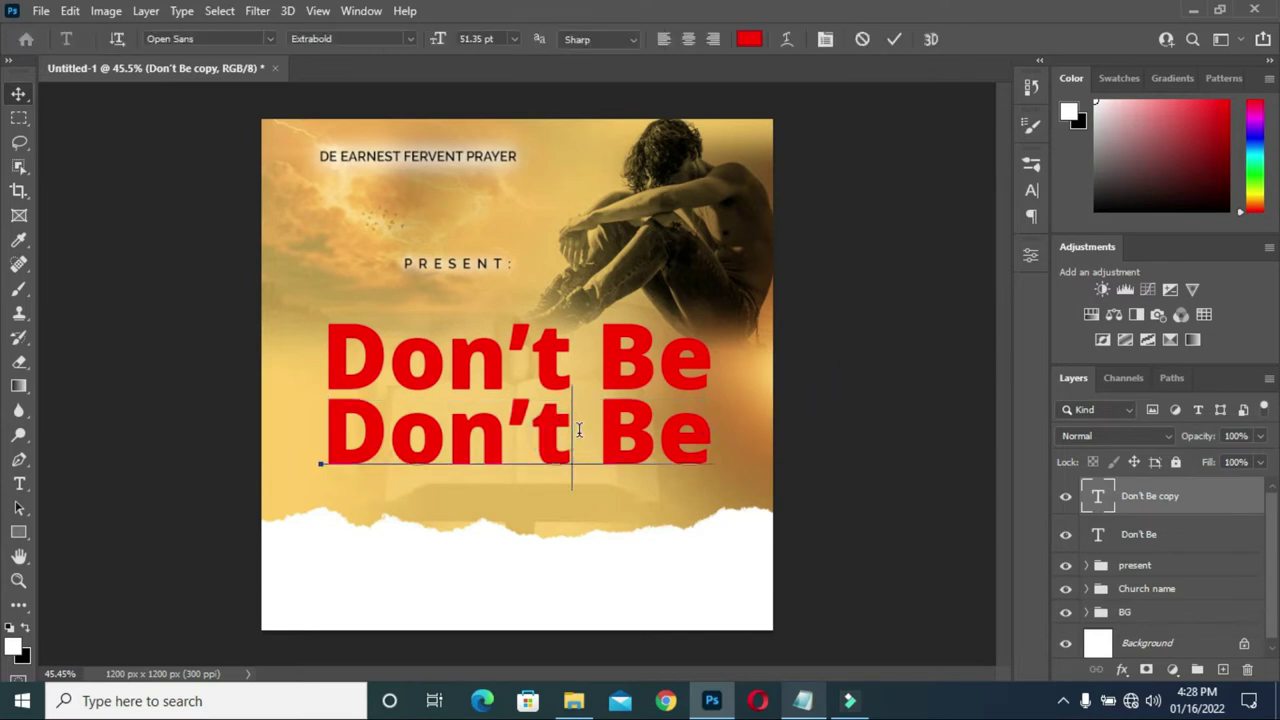
key("ctrl+a")
left_click(803, 700)
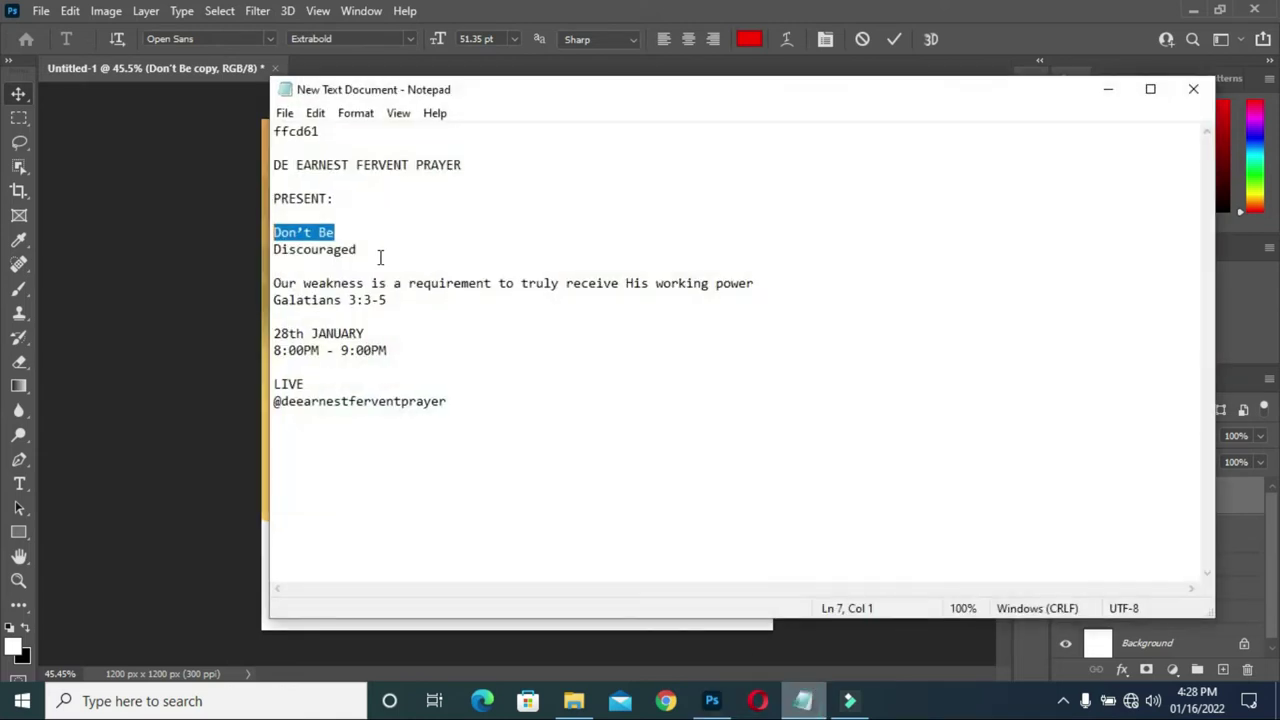
left_click_drag(357, 249, 276, 249)
key("ctrl+c")
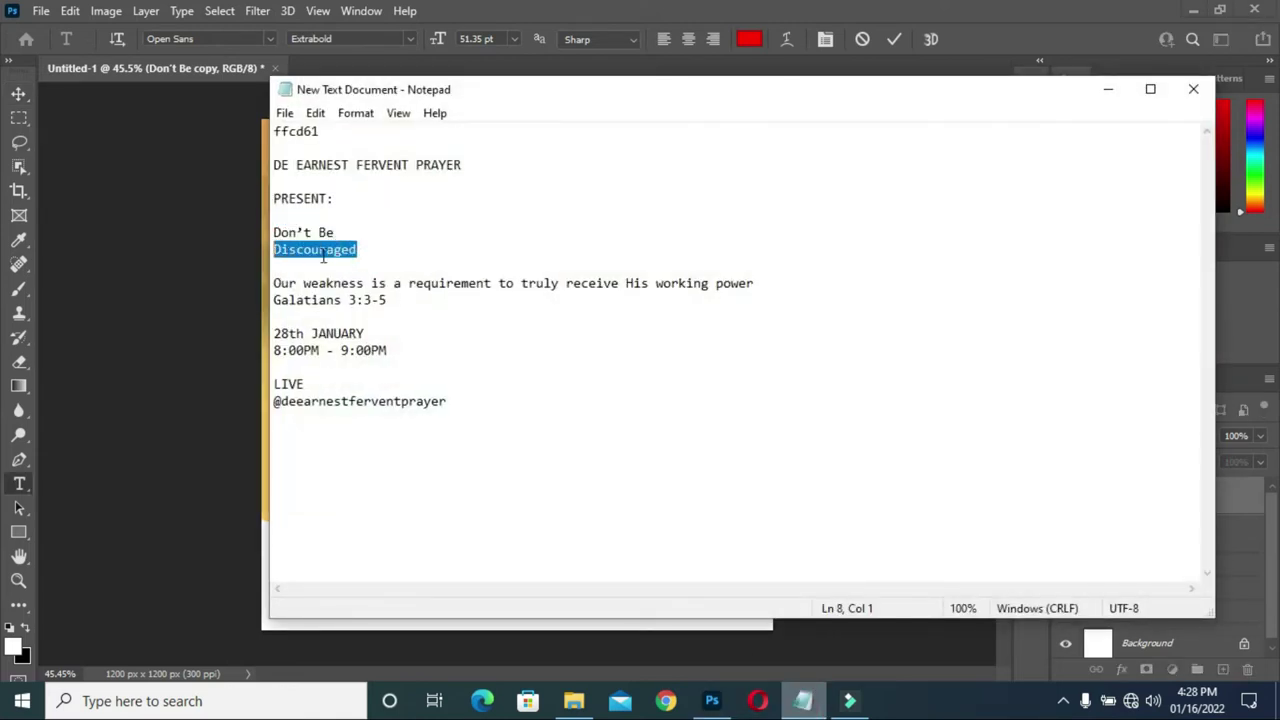
left_click(1110, 92)
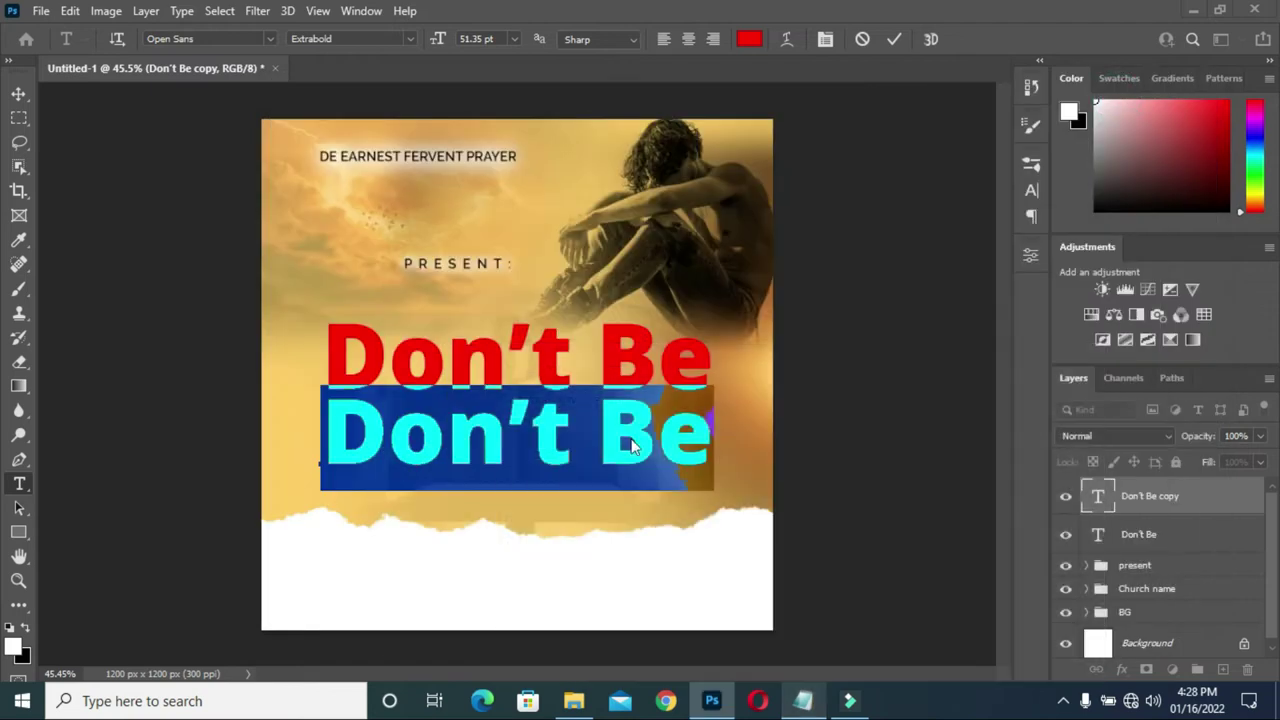
key("ctrl+v")
left_click(893, 39)
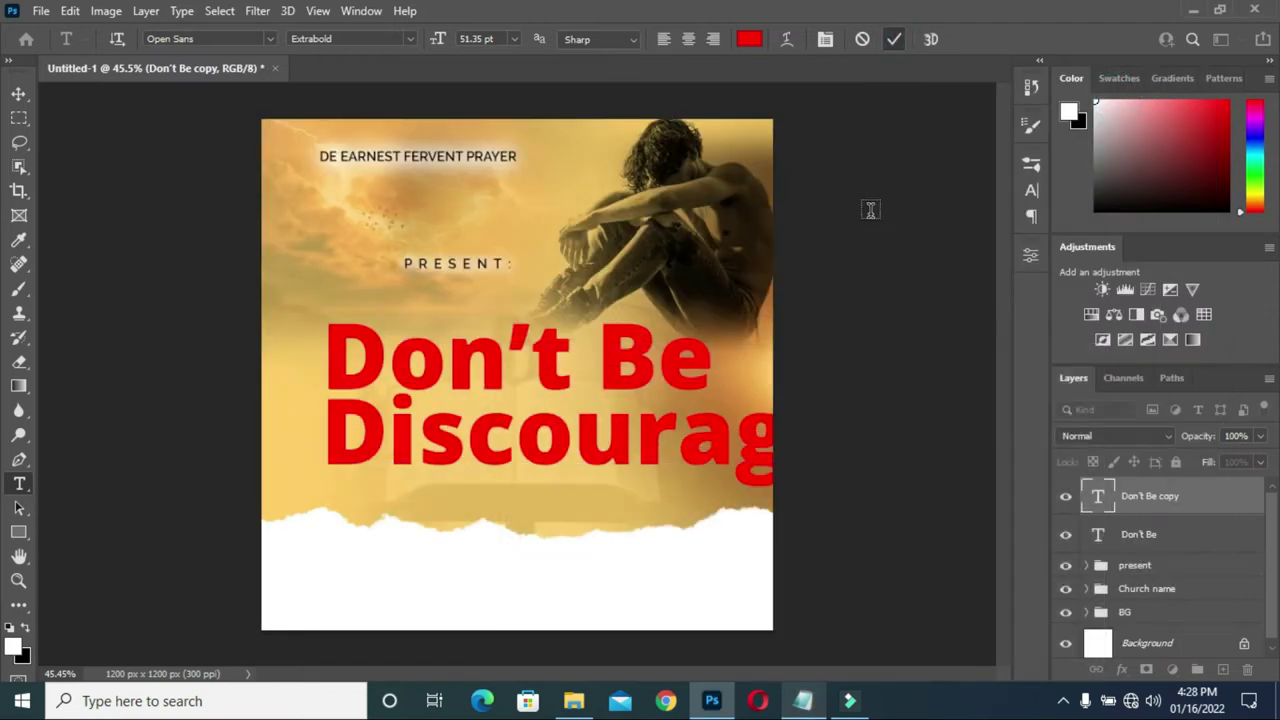
- Scale the Discouraged text down to the width of Don't Be and fit it just below that line
left_click(19, 93)
left_click_drag(897, 485, 714, 448)
left_click(929, 40)
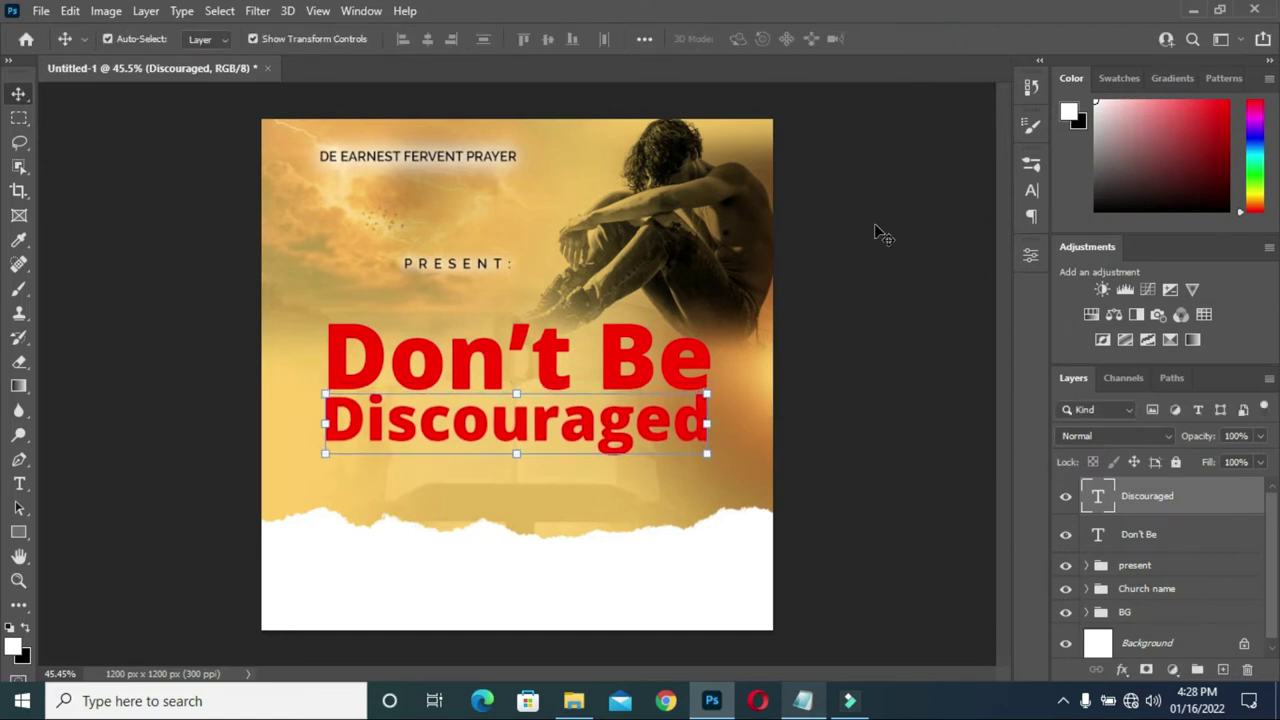
- Give the Don't Be text a smooth Inner Bevel with depth 240%, direction Down, size 10 px and a cone-shaped gloss contour
left_click(683, 372)
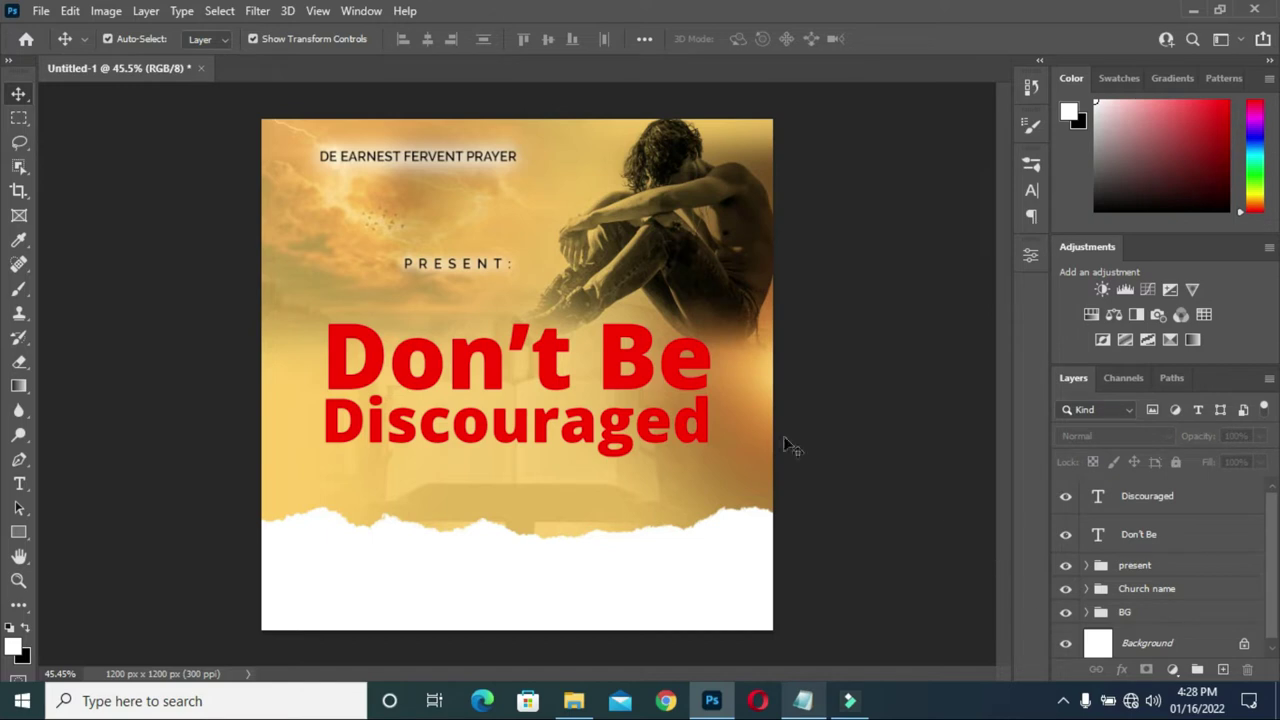
left_click(677, 372)
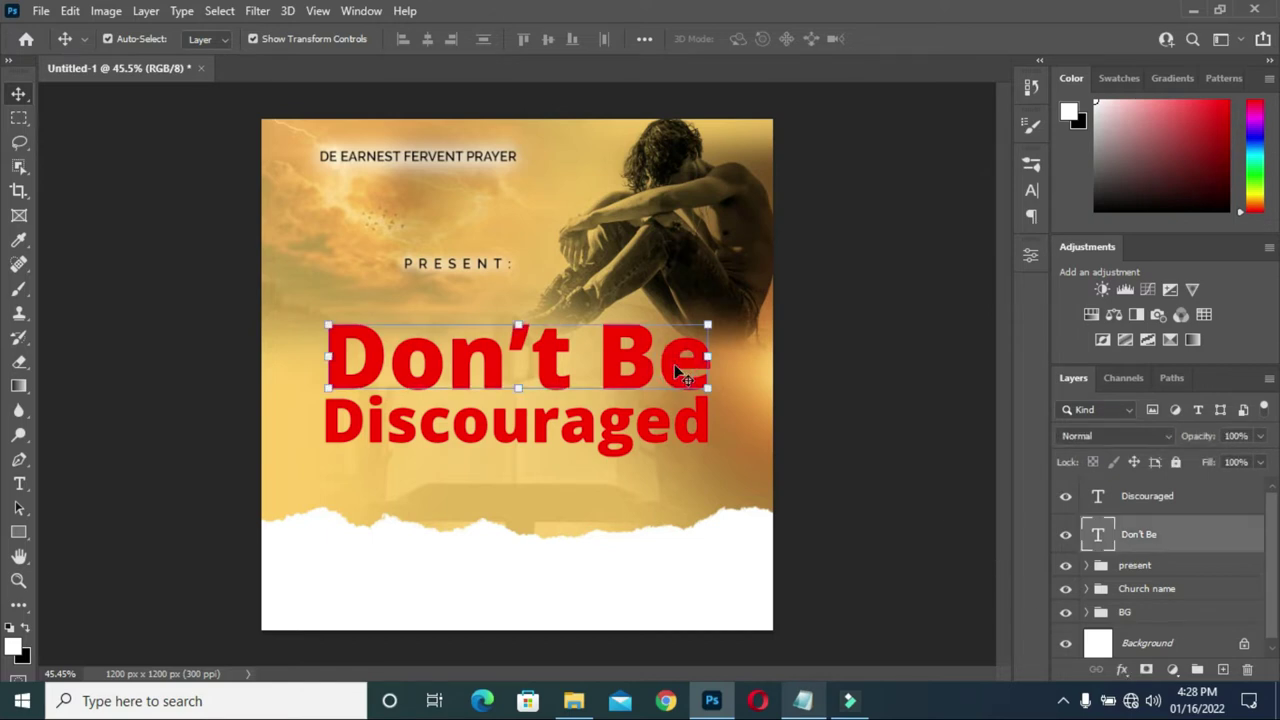
left_click(1123, 672)
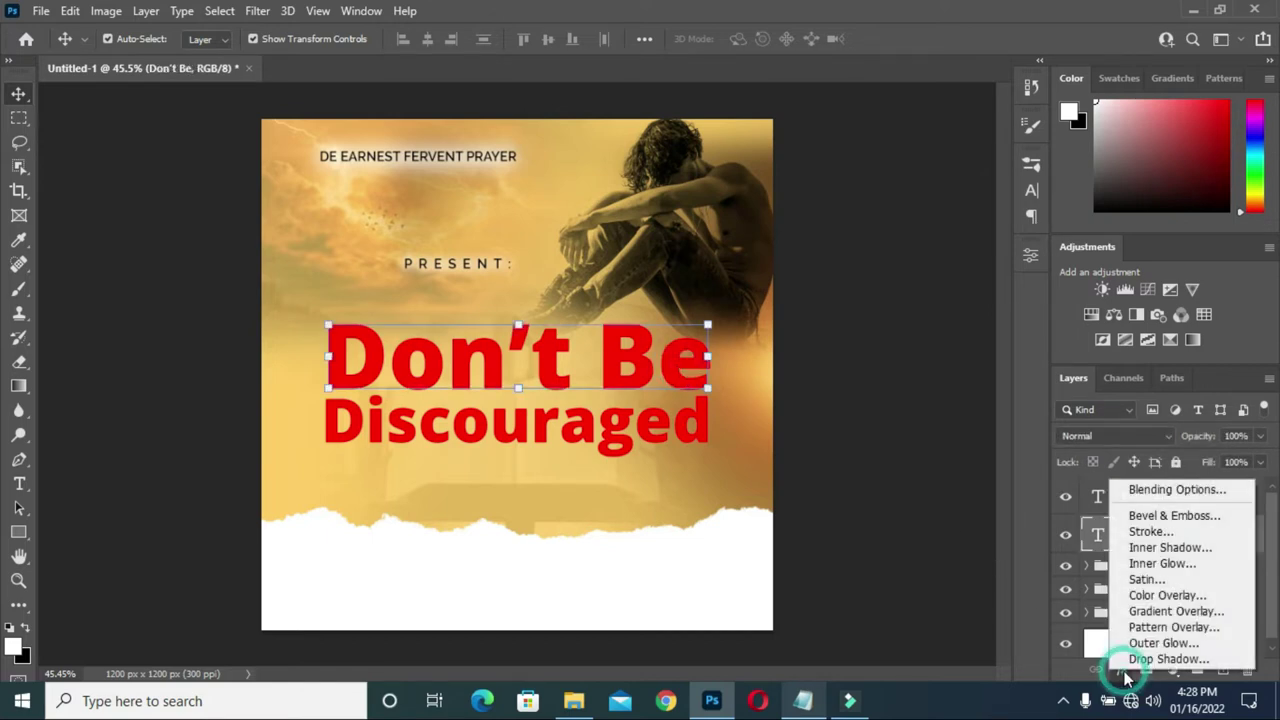
left_click(1153, 518)
left_click_drag(805, 139, 972, 130)
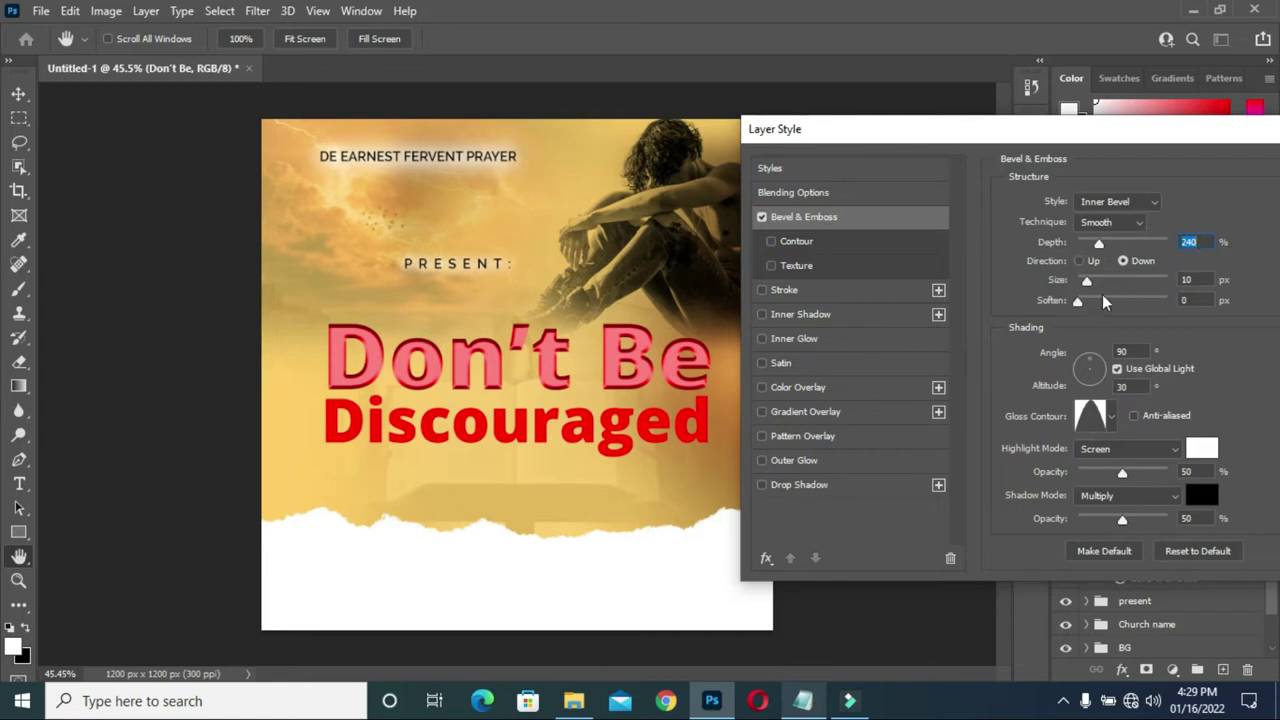
left_click(1199, 280)
left_click(1111, 418)
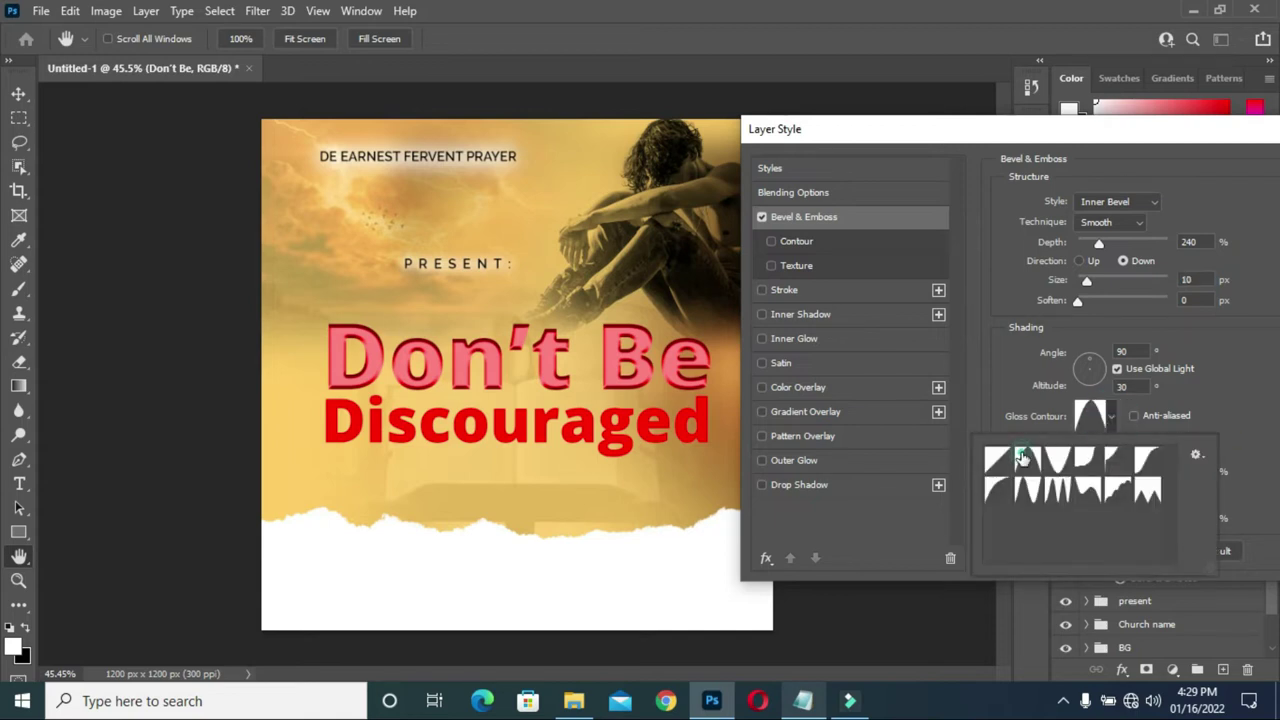
left_click(1253, 377)
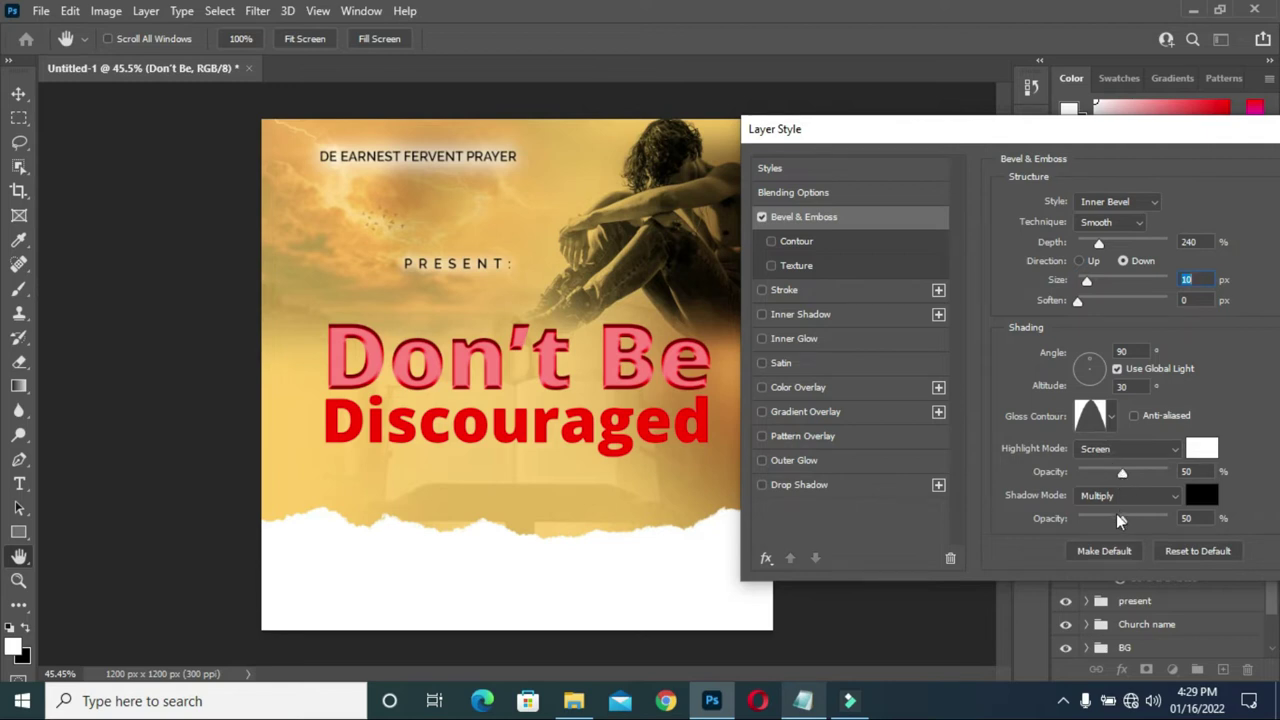
- Add a black Inner Glow to the Don't Be text with Screen blend mode, 100% opacity and 7 px size
left_click(787, 340)
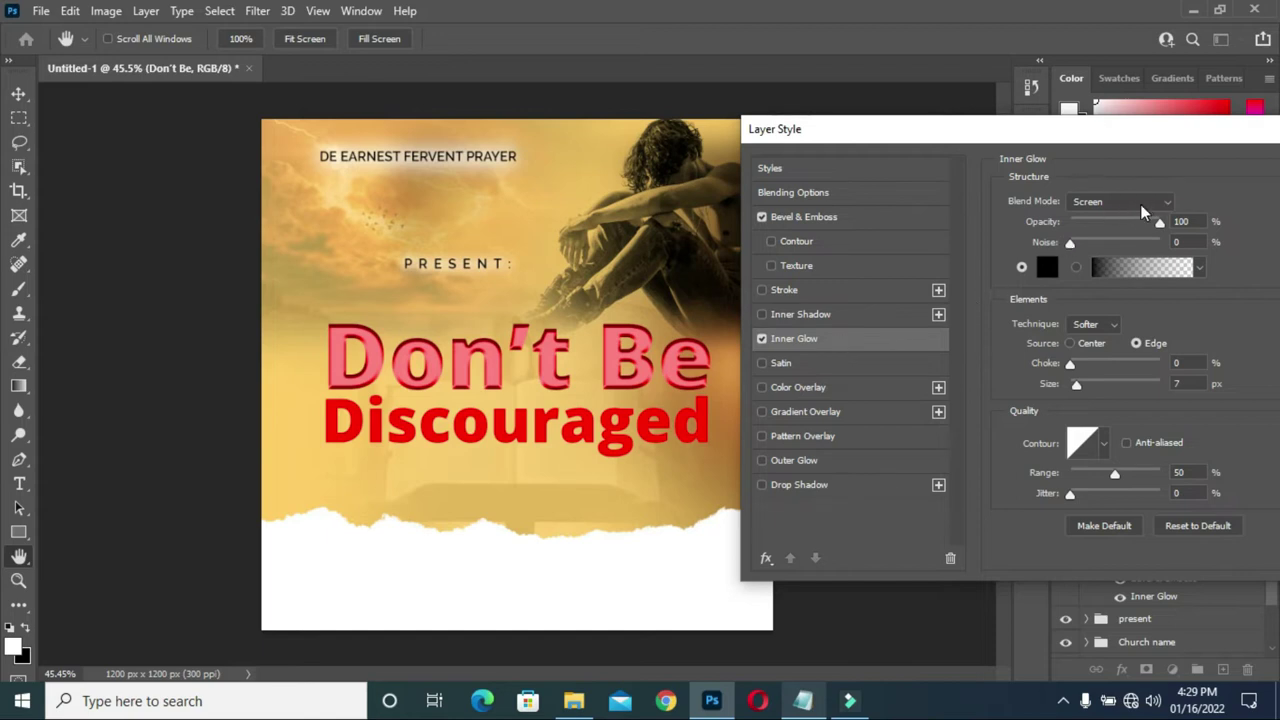
left_click(1193, 221)
left_click(1186, 383)
- Add a black Drop Shadow to the Don't Be text at 84% opacity, distance 4 px, spread 3% and size 7 px
left_click(799, 486)
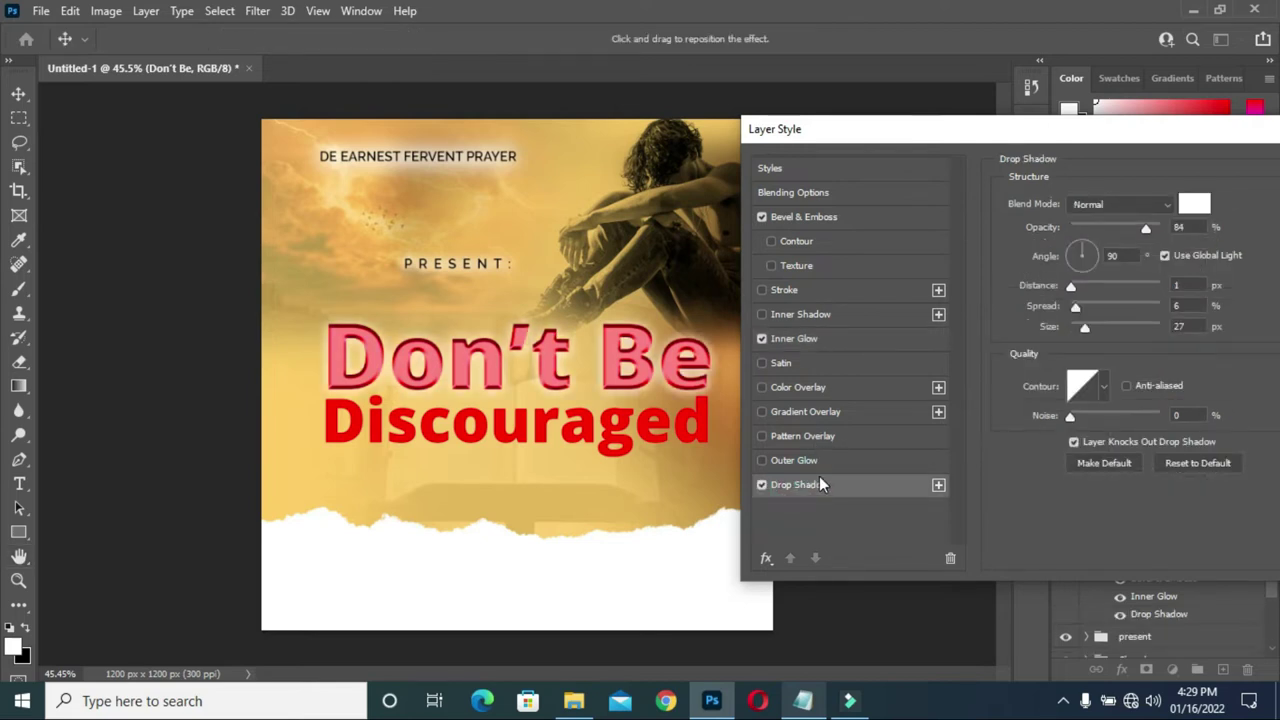
left_click(1192, 207)
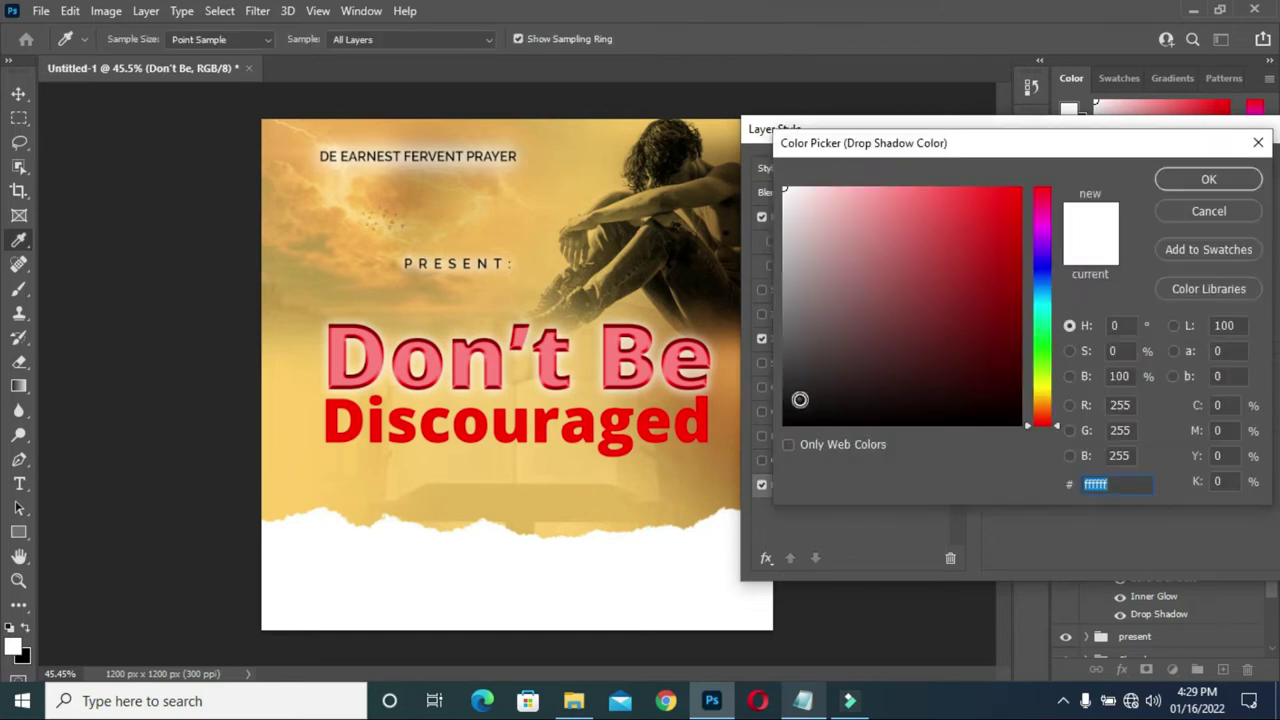
left_click_drag(800, 400, 762, 457)
left_click(1209, 179)
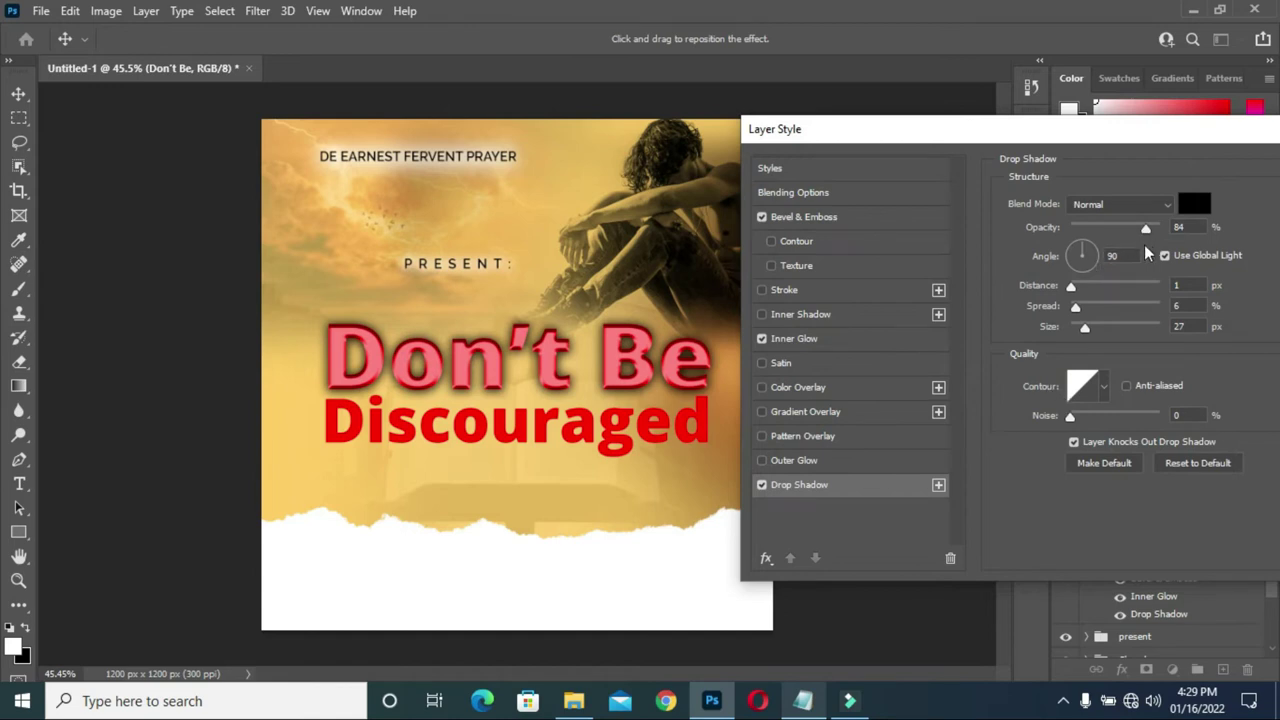
left_click_drag(1085, 327, 1075, 290)
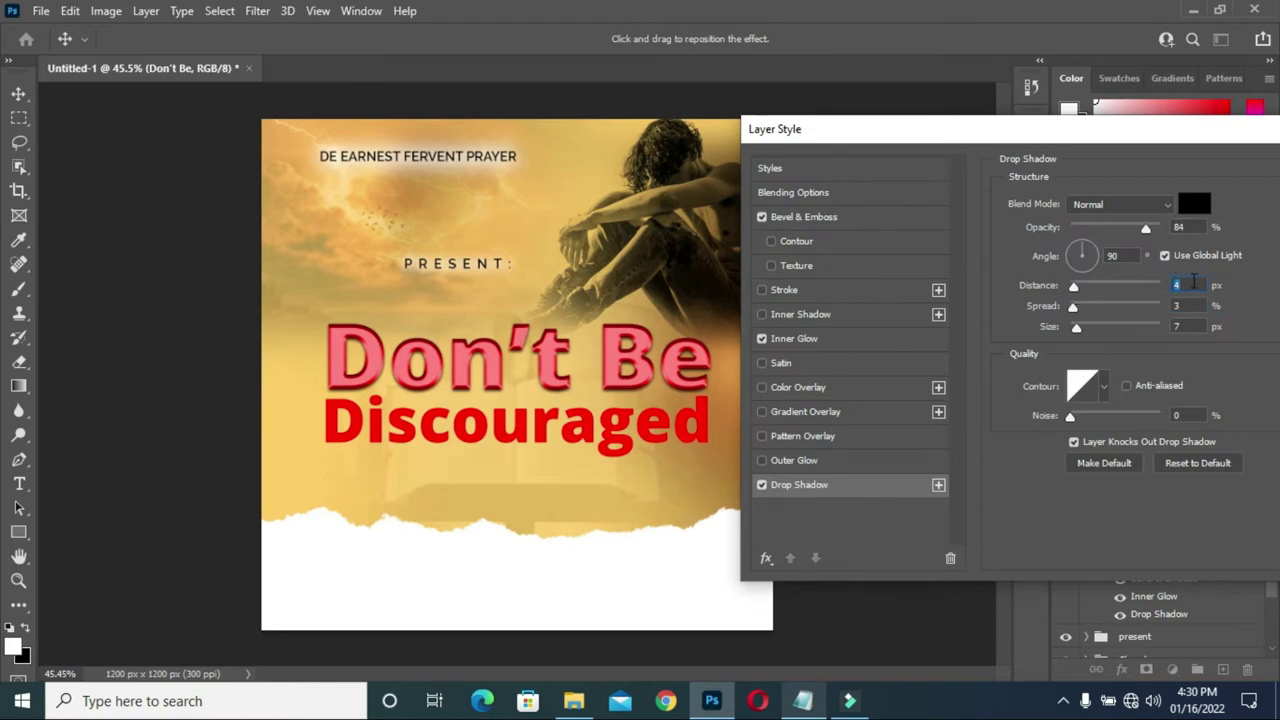
left_click(1190, 307)
left_click(1183, 326)
left_click(1128, 189)
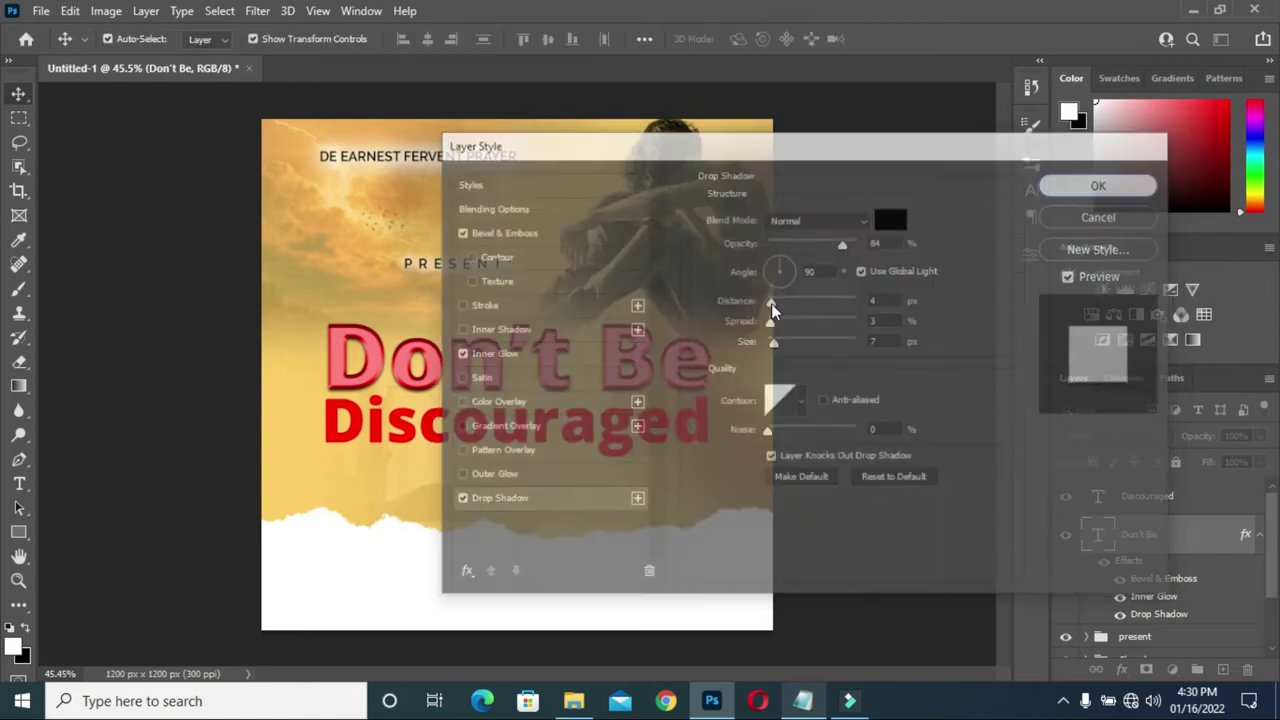
- Copy all layer effects from the Don't Be layer onto the Discouraged layer and collapse both effect lists
left_click(1258, 537)
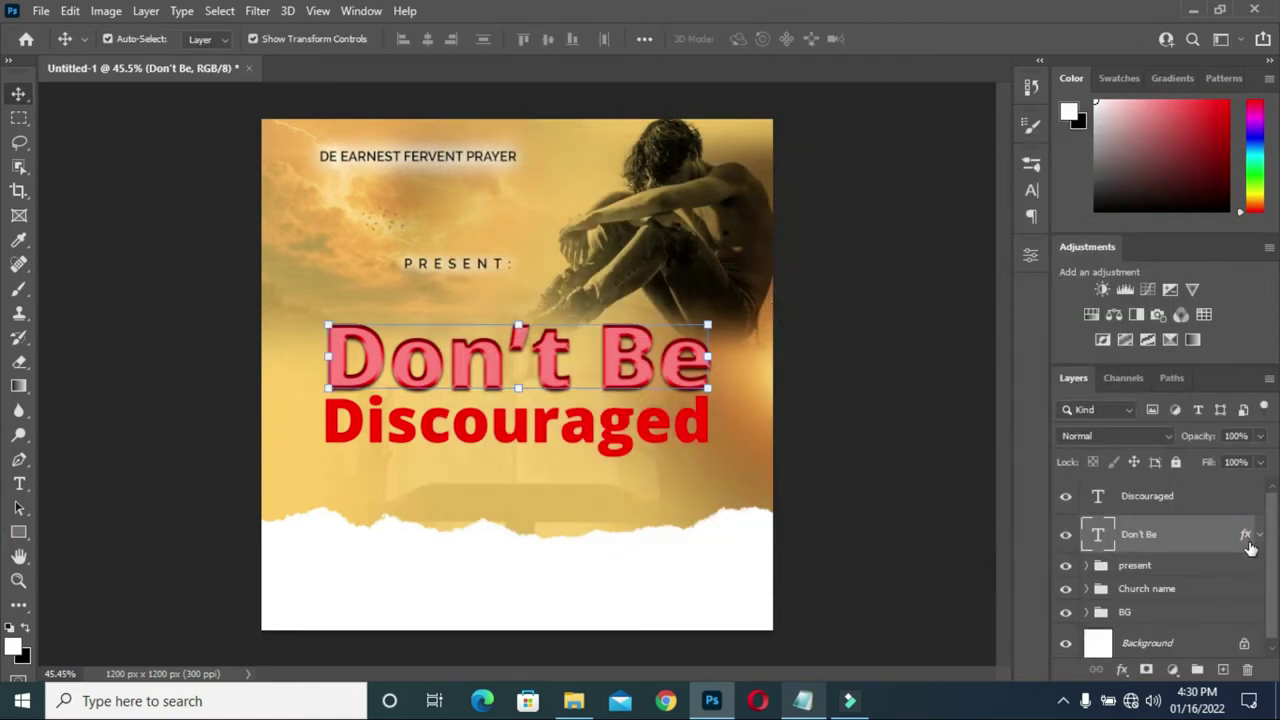
left_click_drag(1246, 537, 1248, 500)
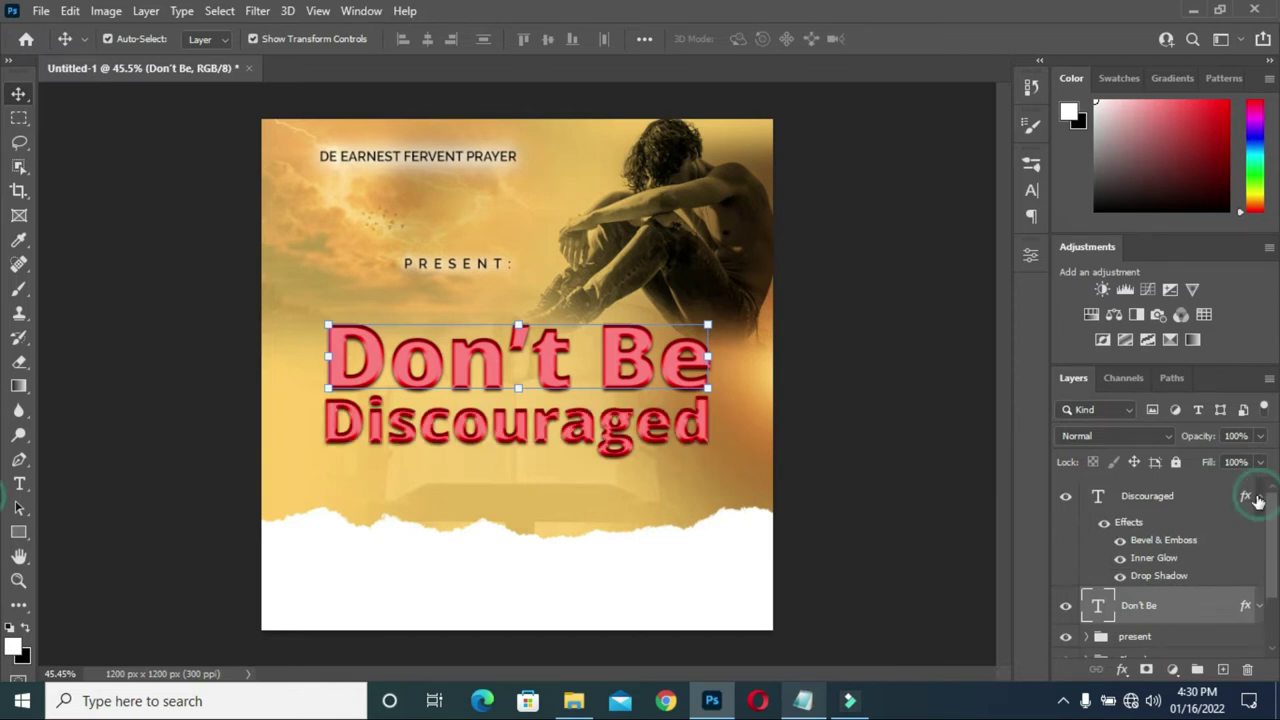
left_click(1259, 497)
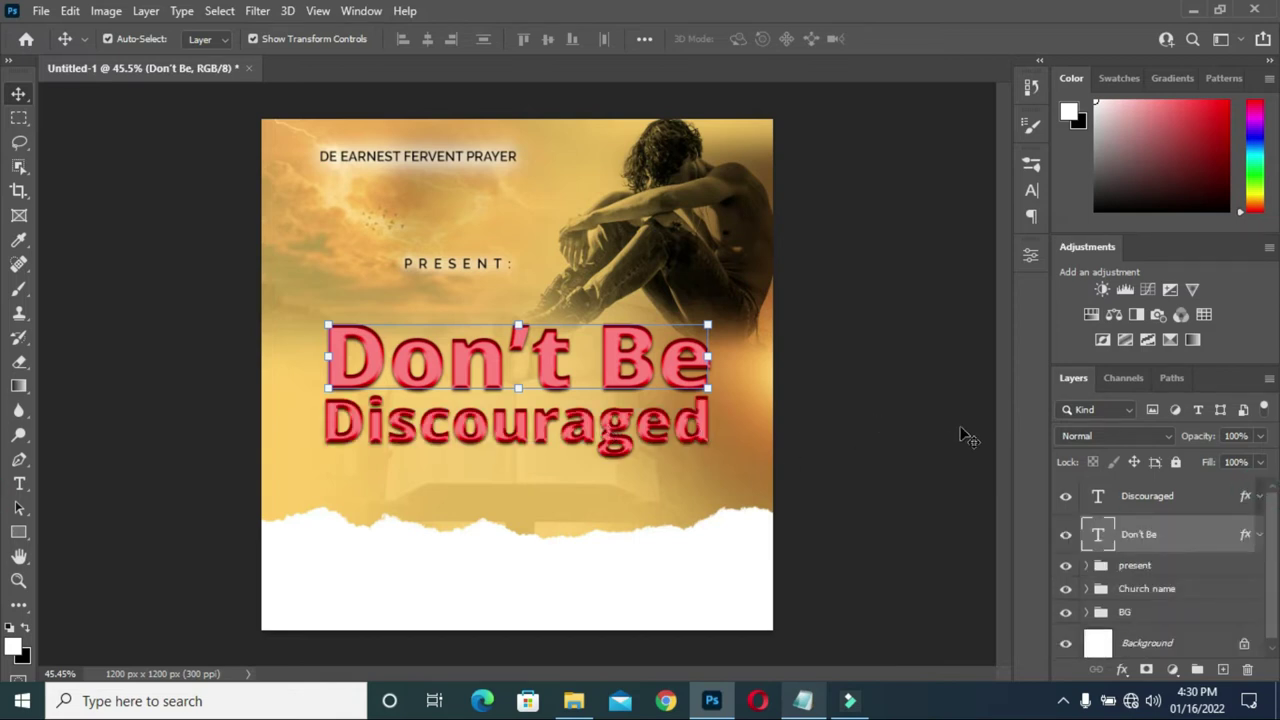
left_click(909, 423)
scroll(590, 403, "down", 2)
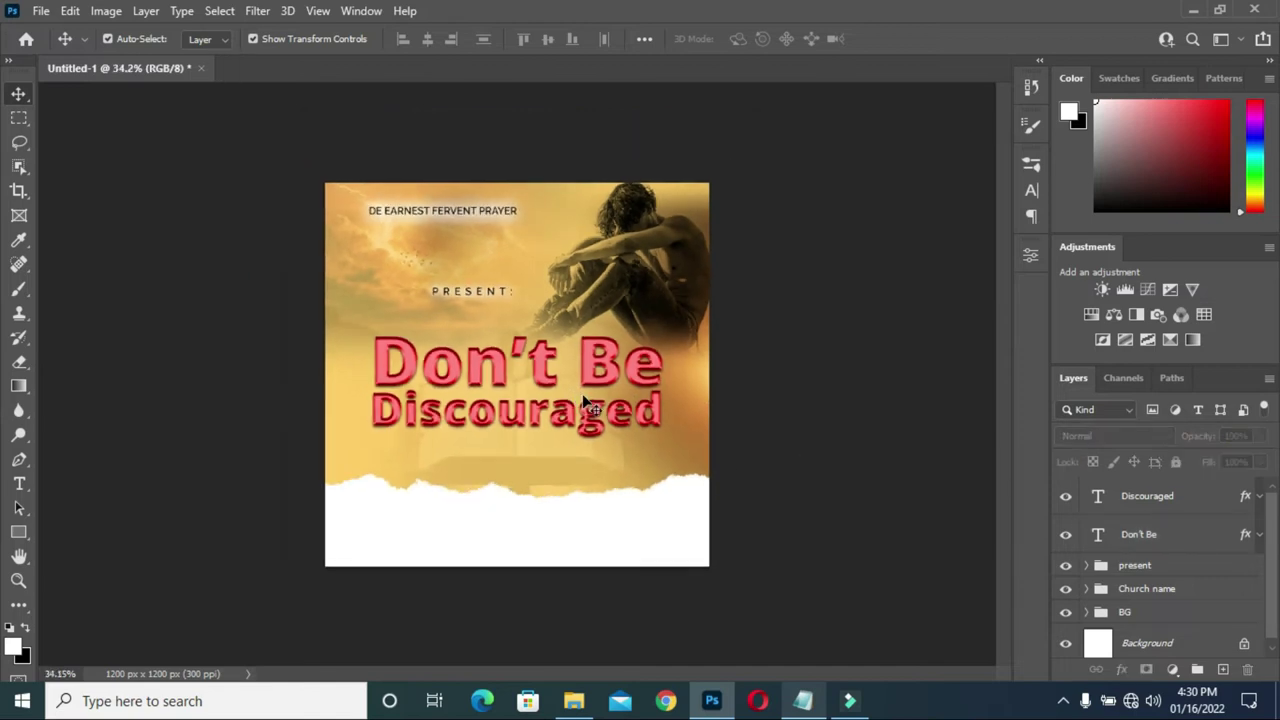
left_click(1168, 540)
right_click(1168, 531)
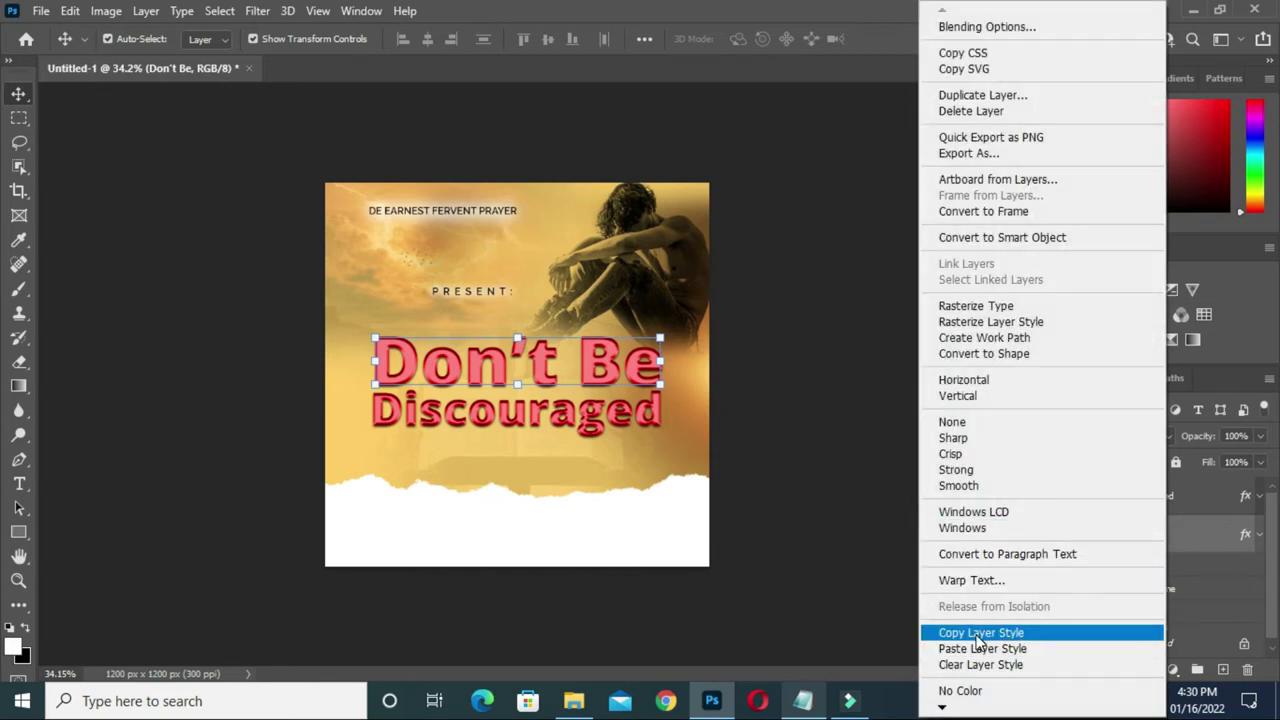
left_click(833, 588)
- Nudge the Discouraged text slightly up, closer to the Don't Be line, and deselect it
left_click(1186, 500)
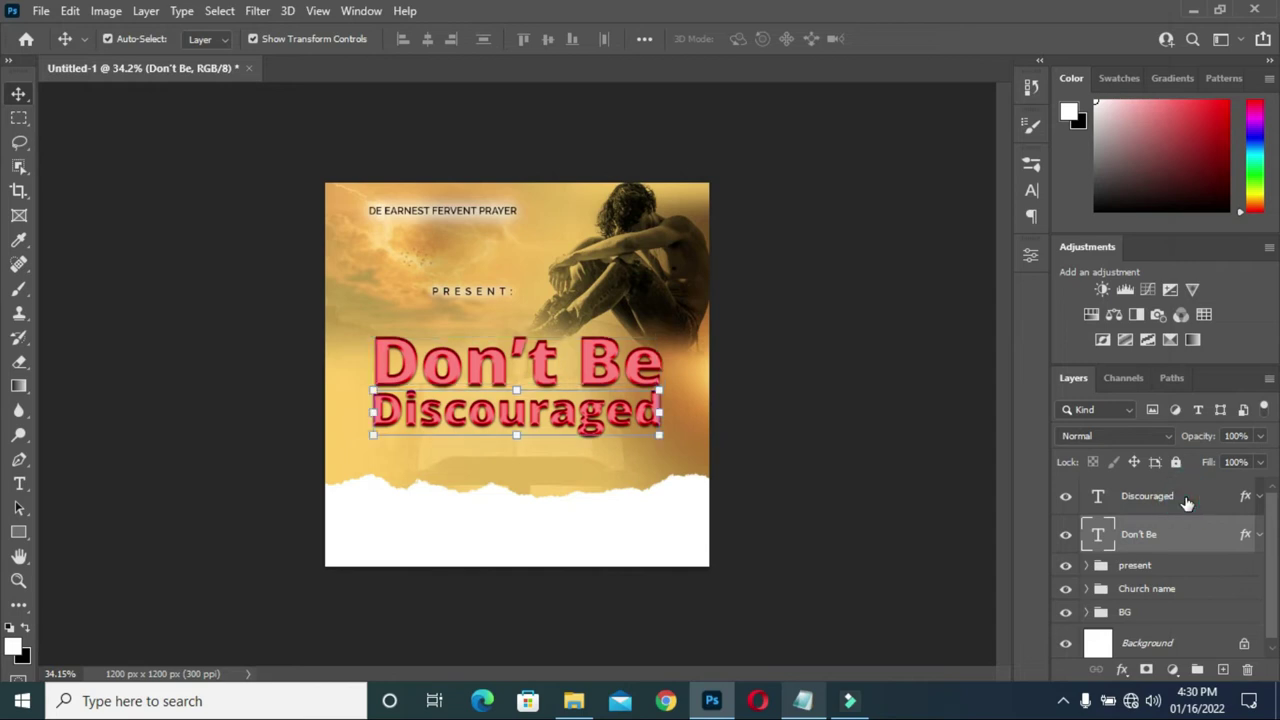
right_click(1186, 500)
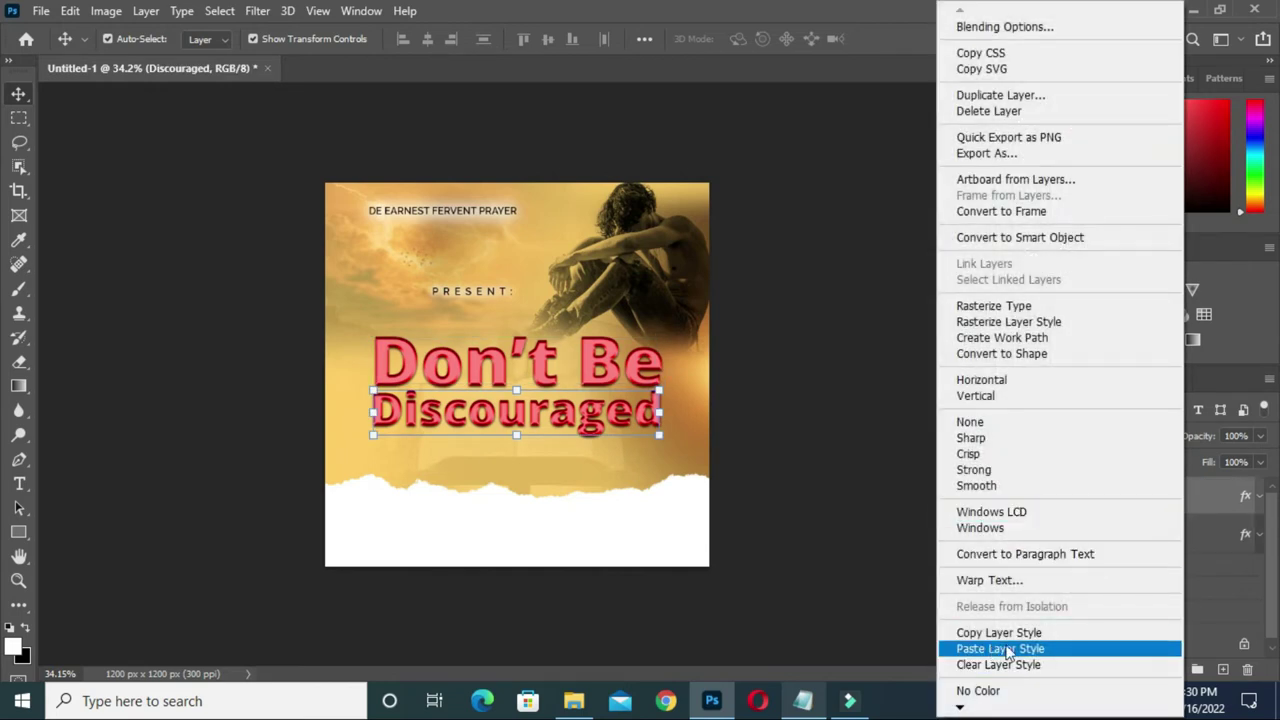
left_click(832, 514)
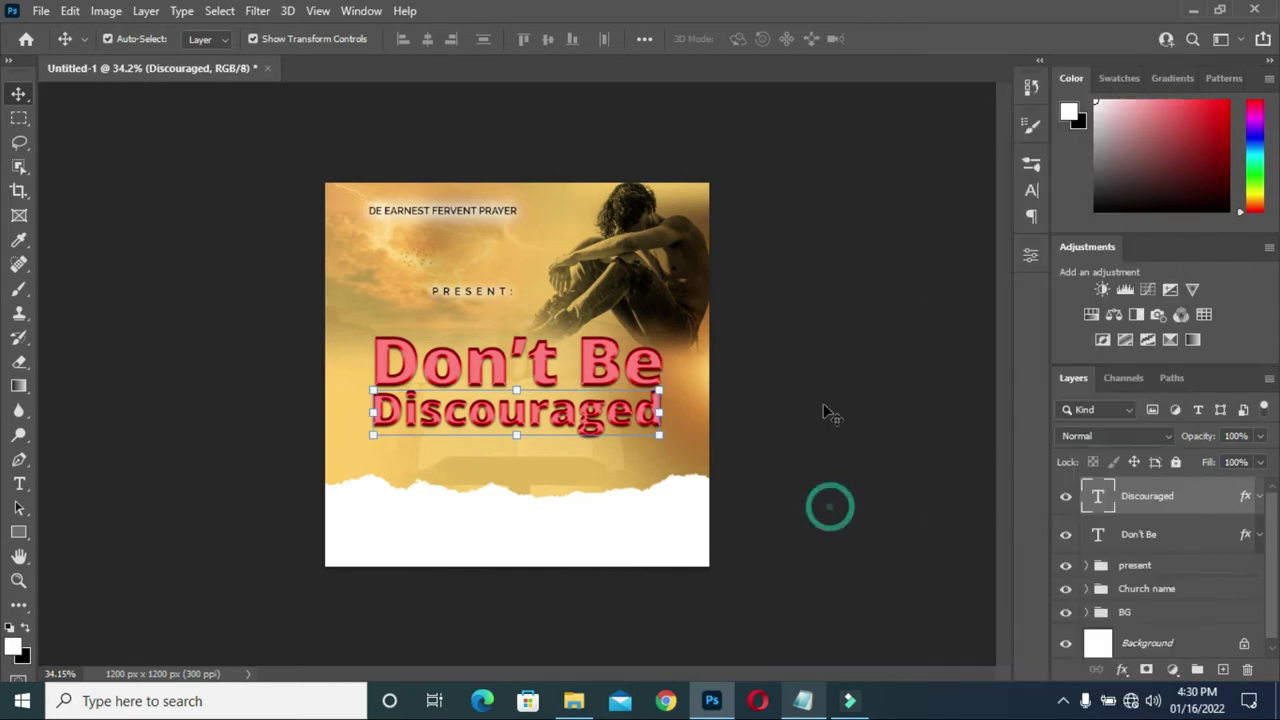
left_click(820, 320)
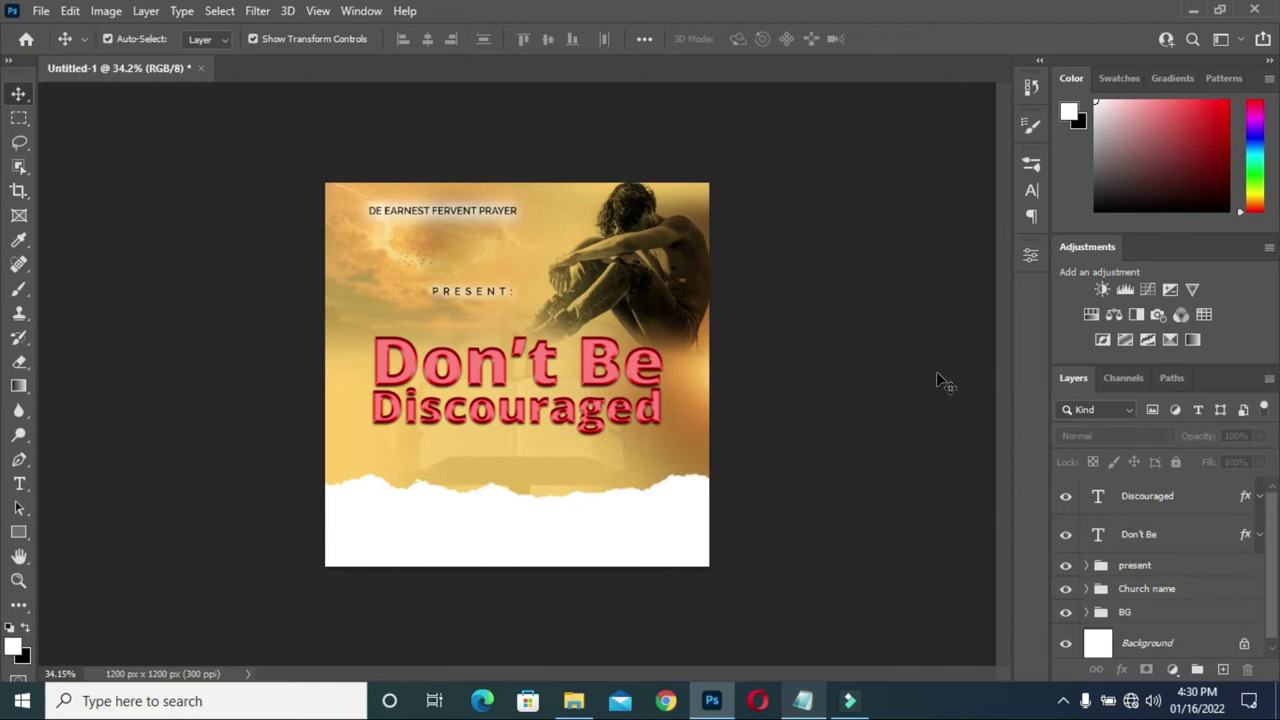
- Copy the sentence "Our weakness is a requirement to truly receive His working power" from the Notepad document and return to the flyer
left_click(803, 700)
left_click_drag(767, 283, 272, 284)
key("ctrl+c")
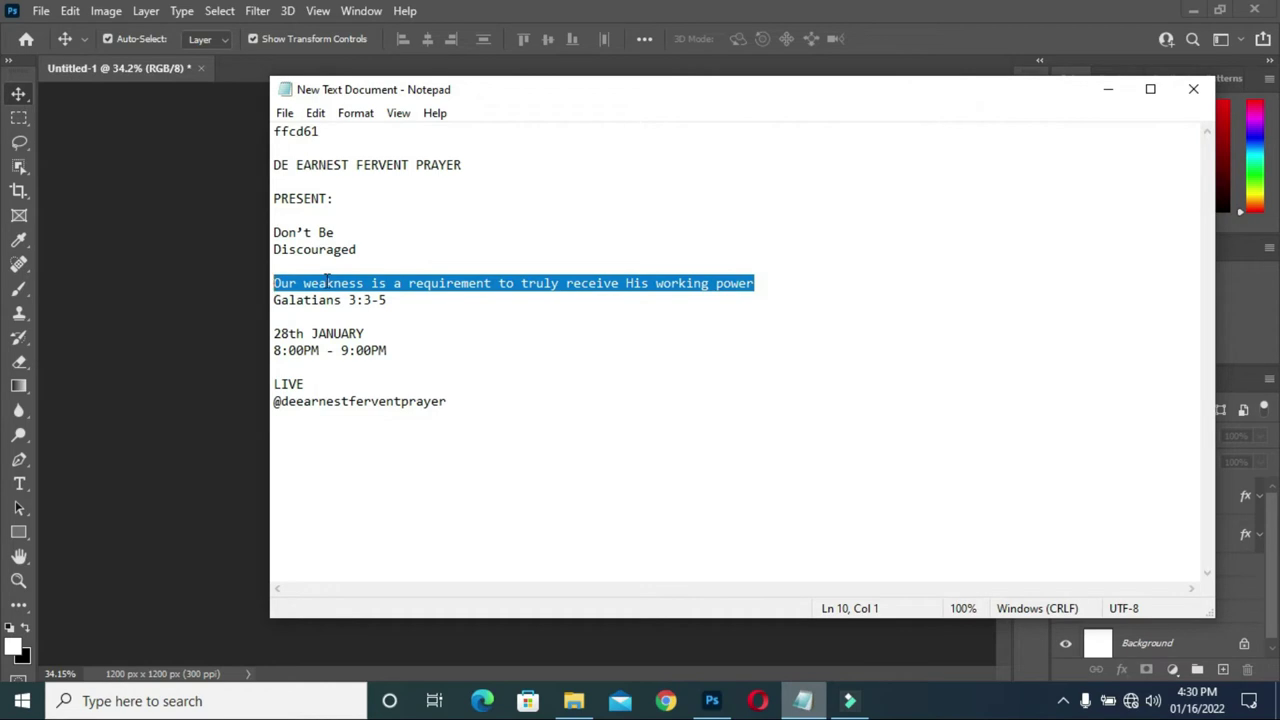
left_click(1108, 89)
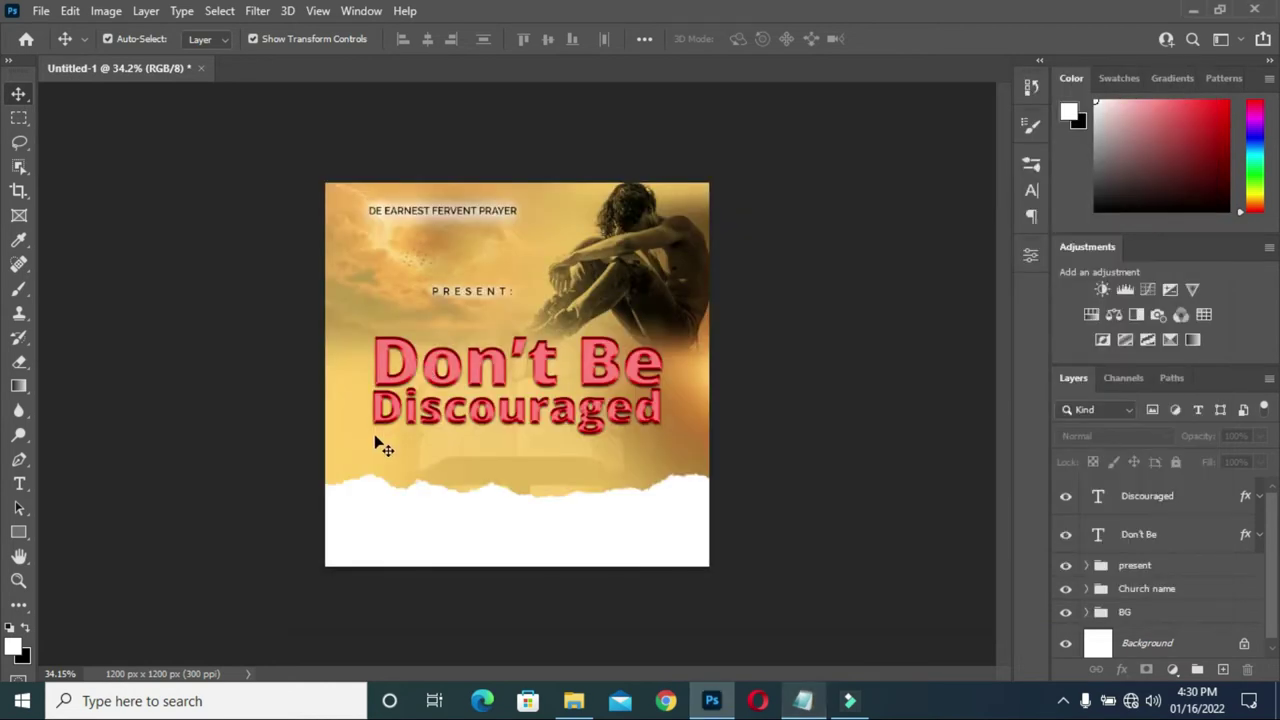
- Create a new text line just below Discouraged from the copied "Our weakness is a requirement..." sentence
double_click(378, 423)
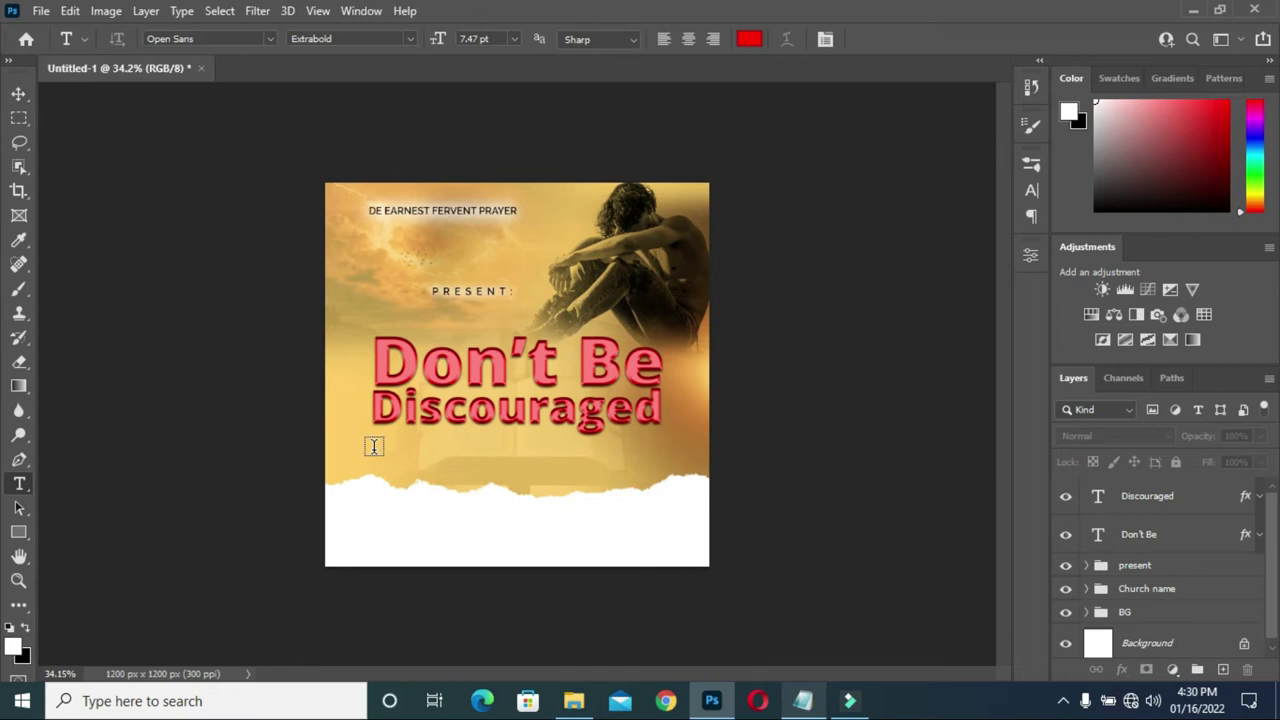
left_click(379, 445)
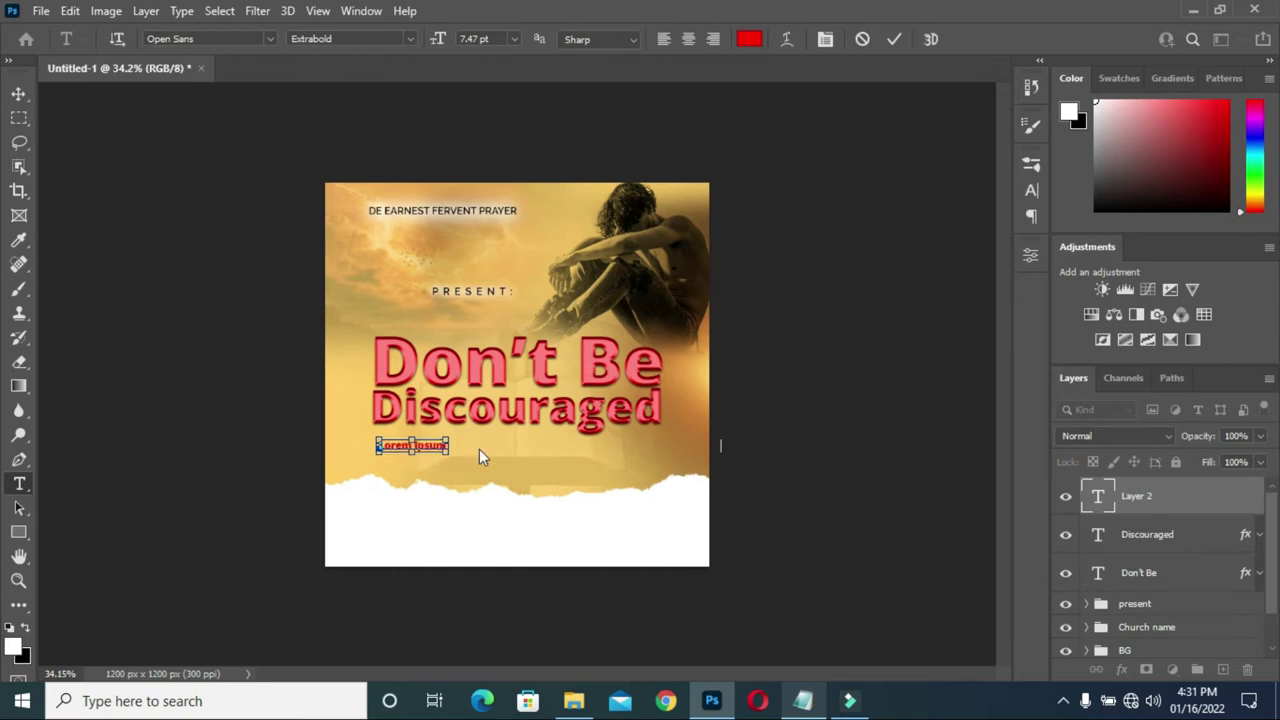
key("ctrl+v")
scroll(578, 443, "up", 1)
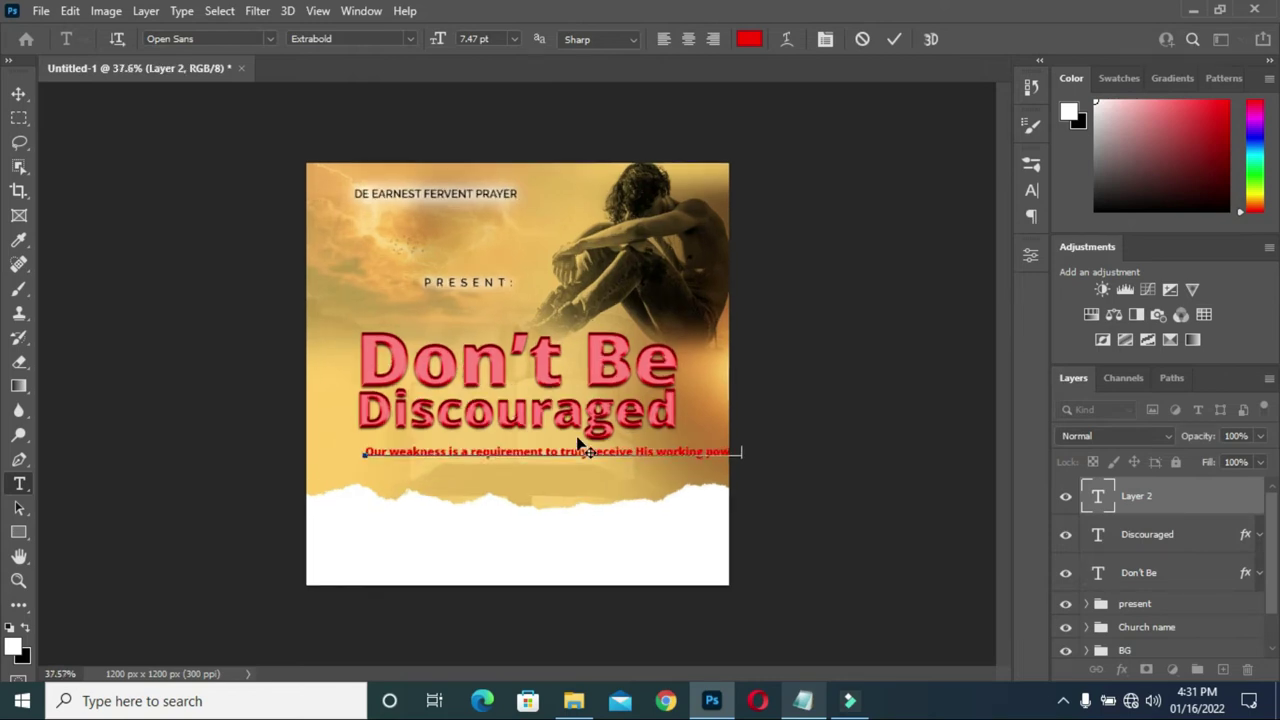
scroll(578, 443, "up", 2)
left_click(893, 39)
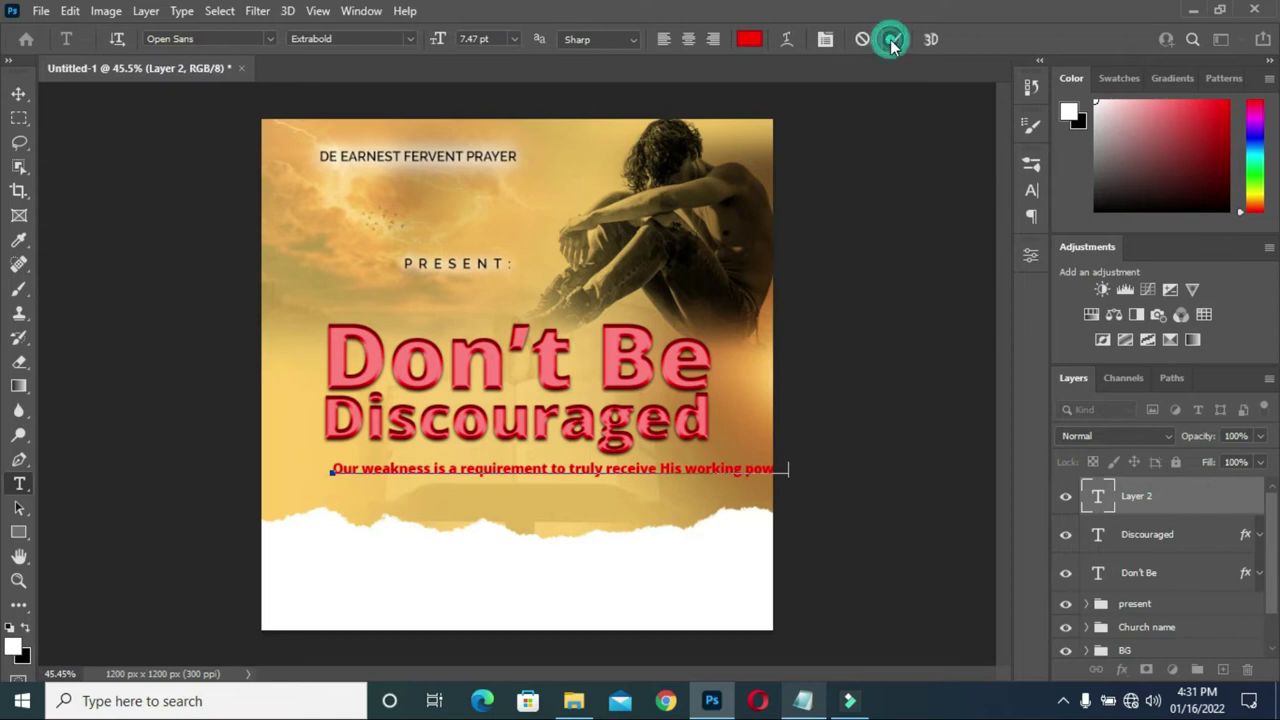
- Set the colour of the weakness sentence to black (000000)
left_click(749, 40)
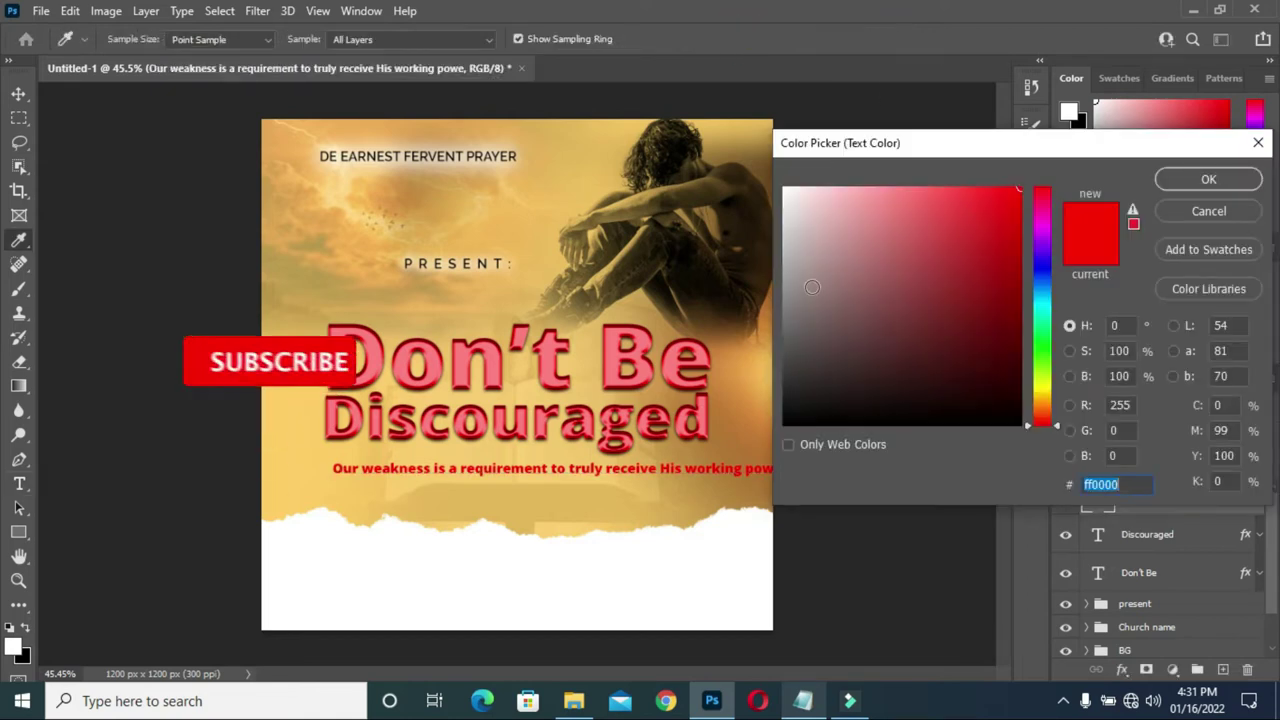
left_click_drag(809, 387, 760, 454)
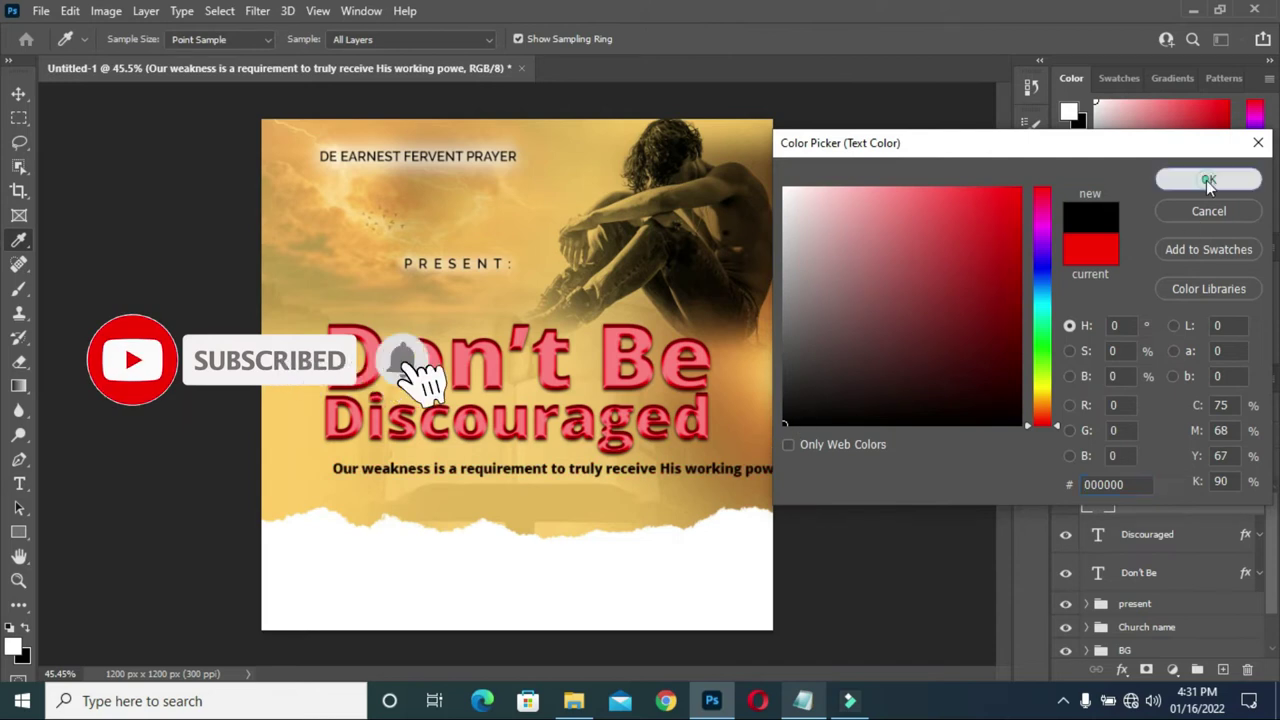
left_click(1209, 180)
- Complete the sentence's last word as "power" on a second line and align the text with the start of Discouraged
left_click(742, 470)
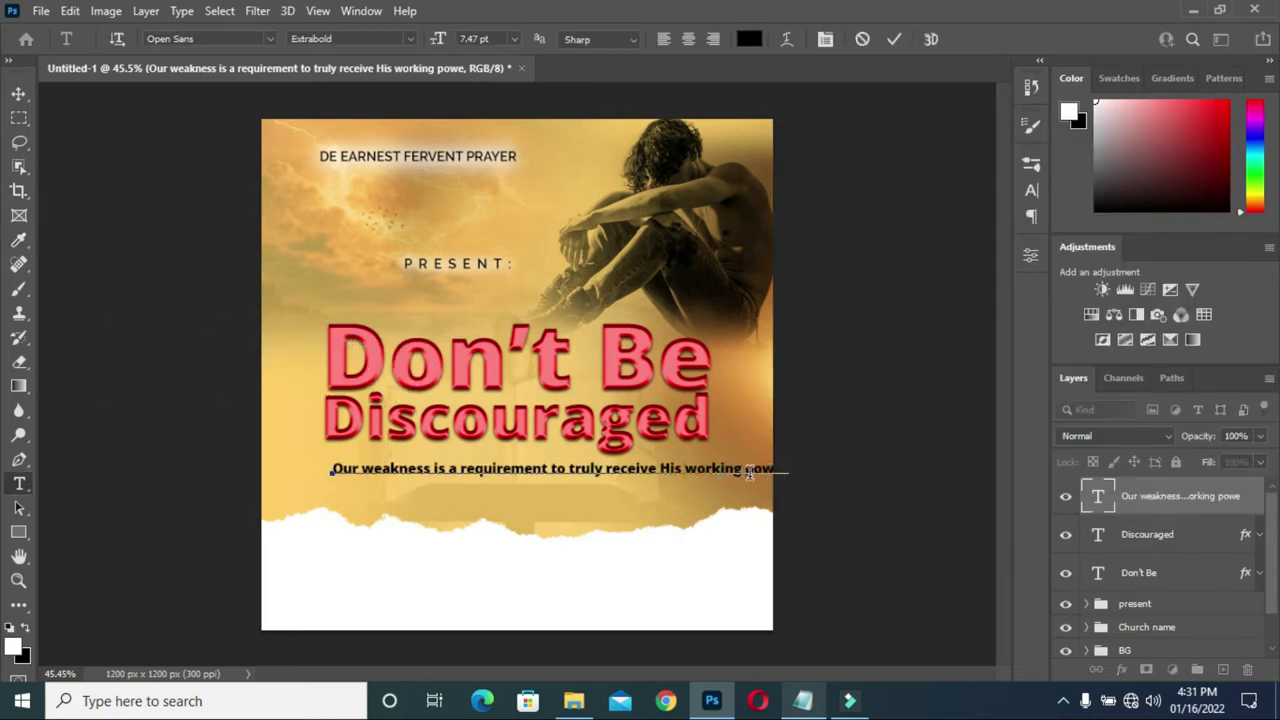
type("r")
left_click(894, 39)
left_click_drag(619, 476, 614, 458)
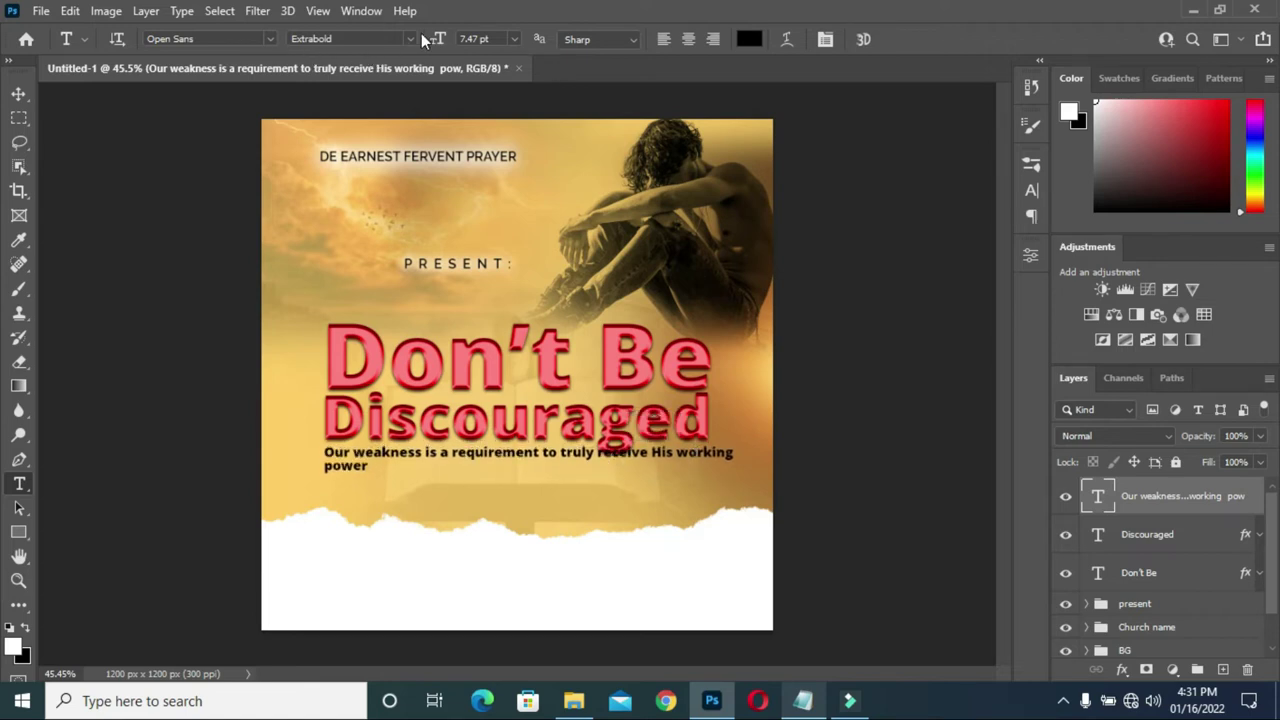
- Change the weakness sentence's font to Raleway SemiBold
left_click(268, 38)
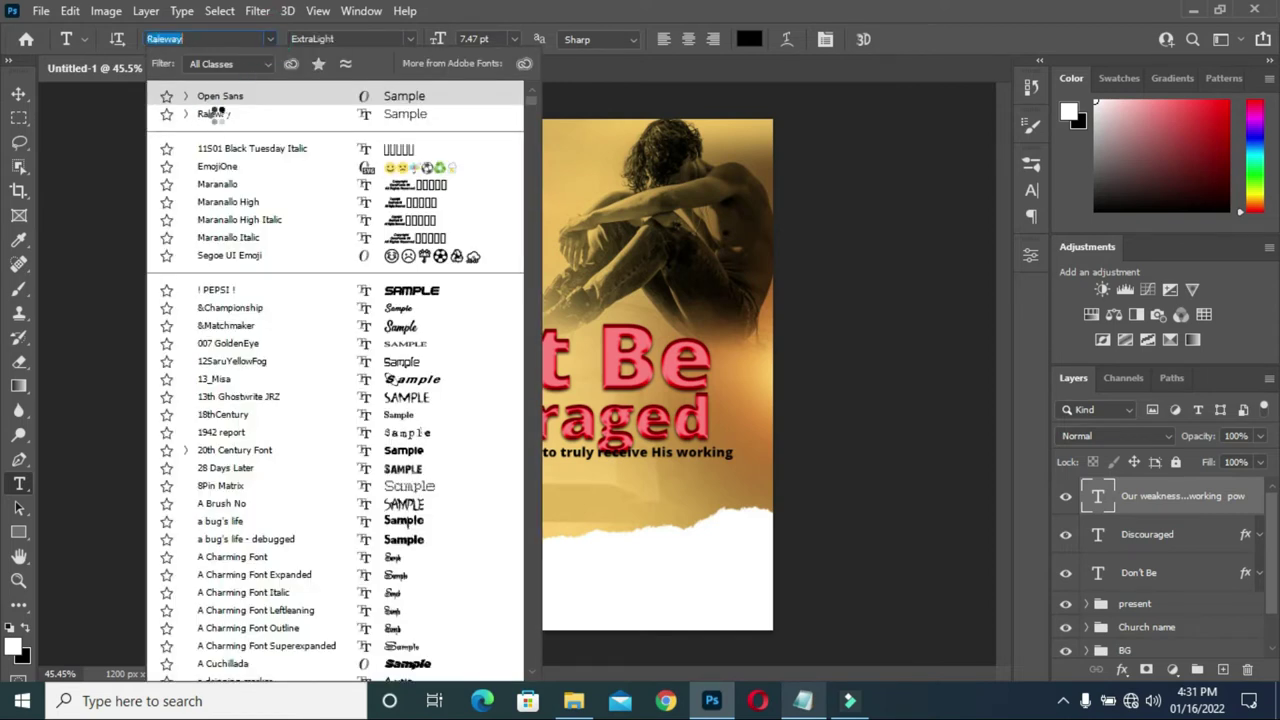
key("Return")
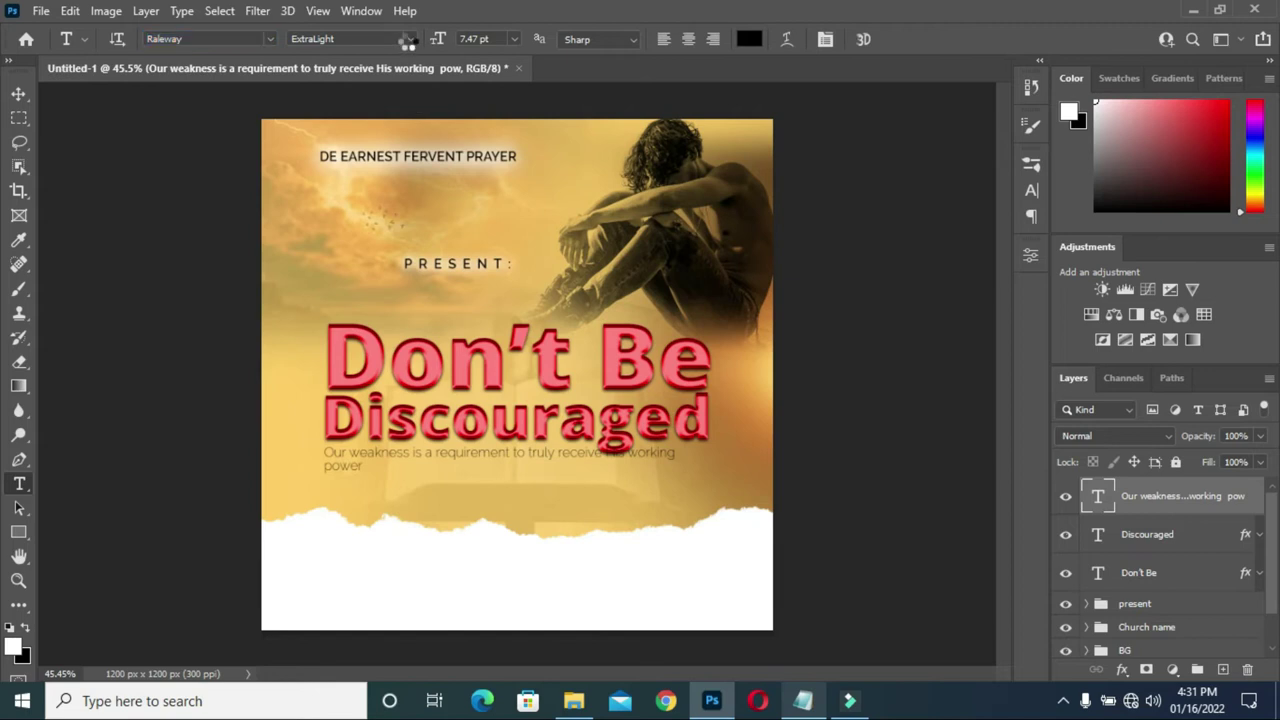
left_click(410, 38)
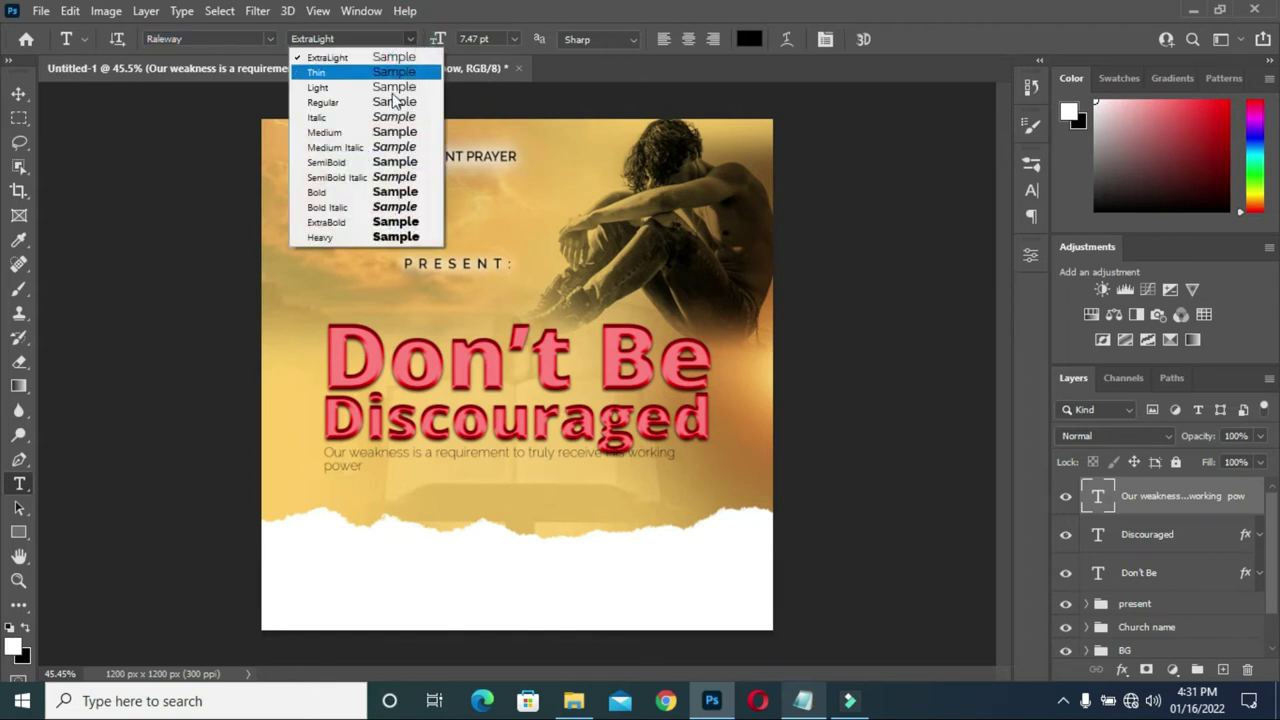
left_click(355, 163)
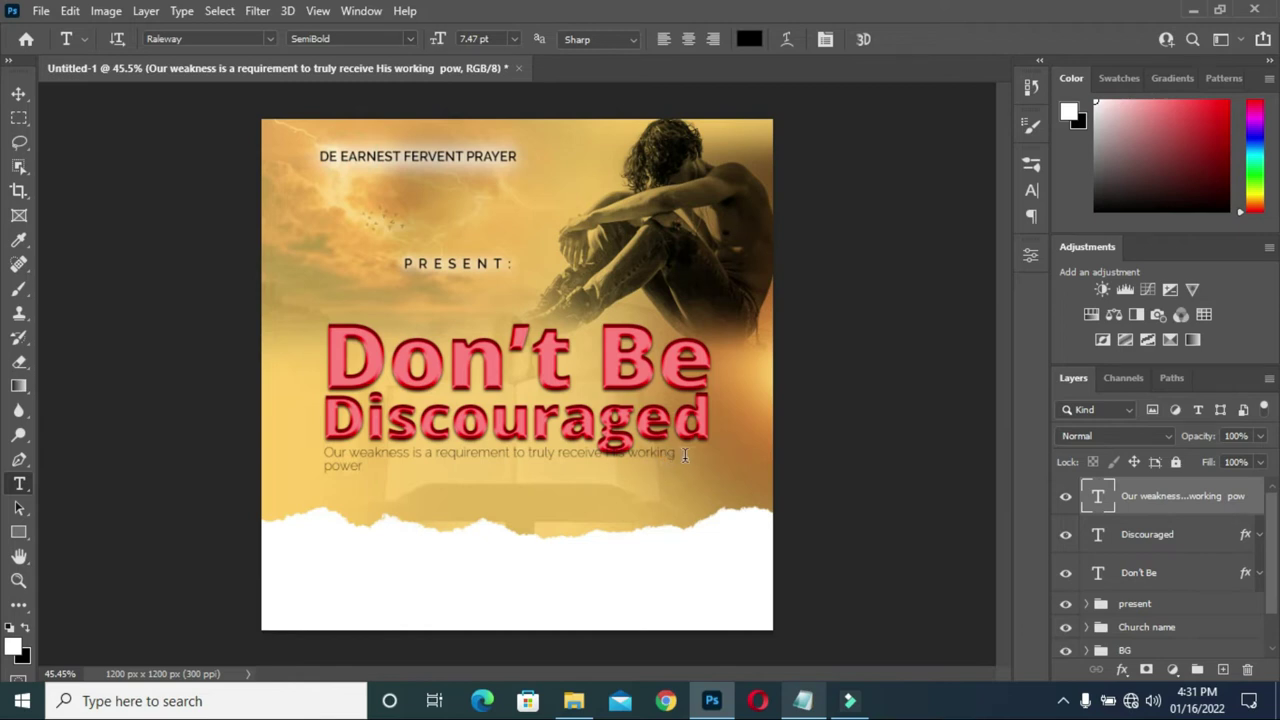
- Scale the weakness sentence up to the width of Discouraged, about 906 px, and lower it clear of that line
left_click(20, 93)
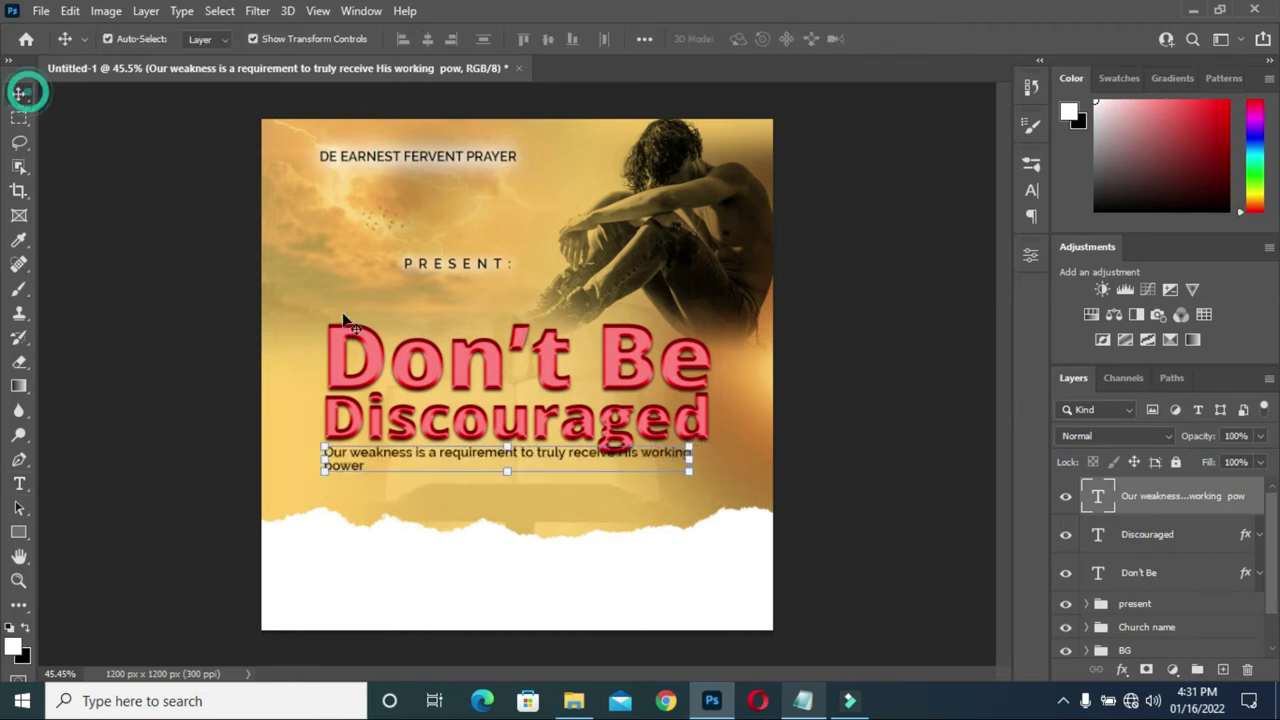
left_click(690, 476)
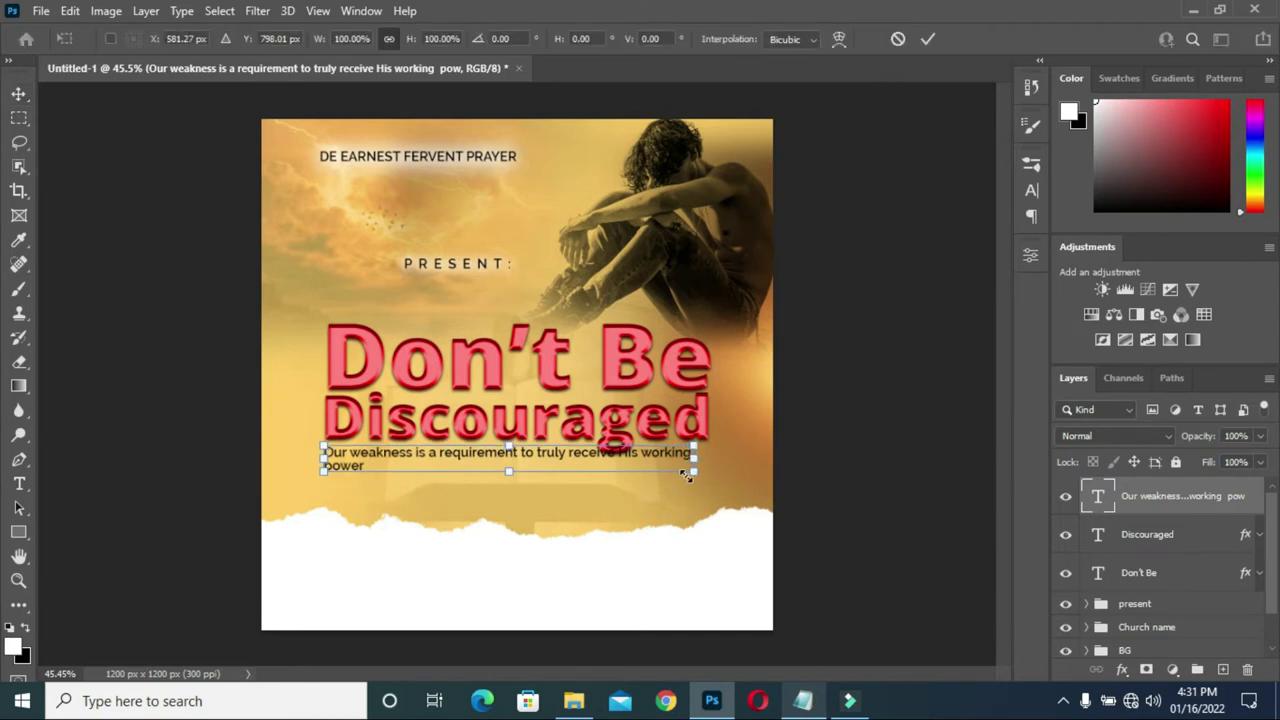
left_click_drag(693, 471, 708, 484)
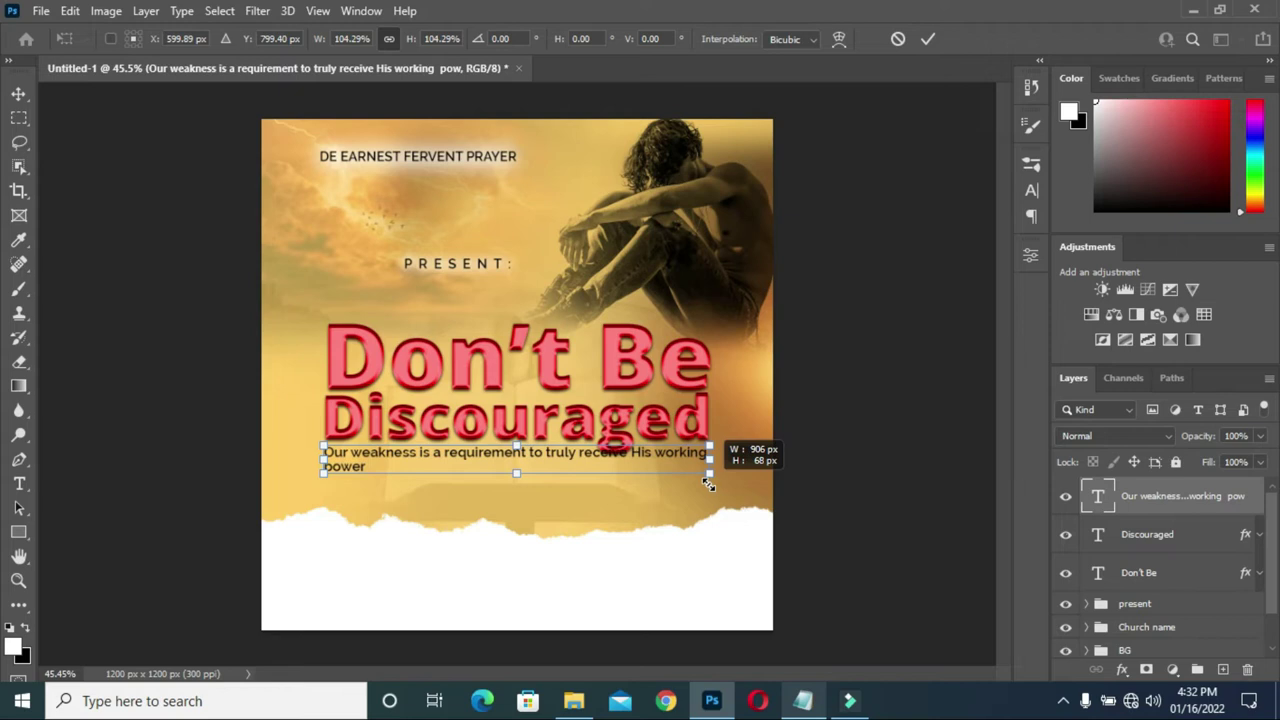
left_click_drag(707, 484, 711, 487)
left_click(926, 40)
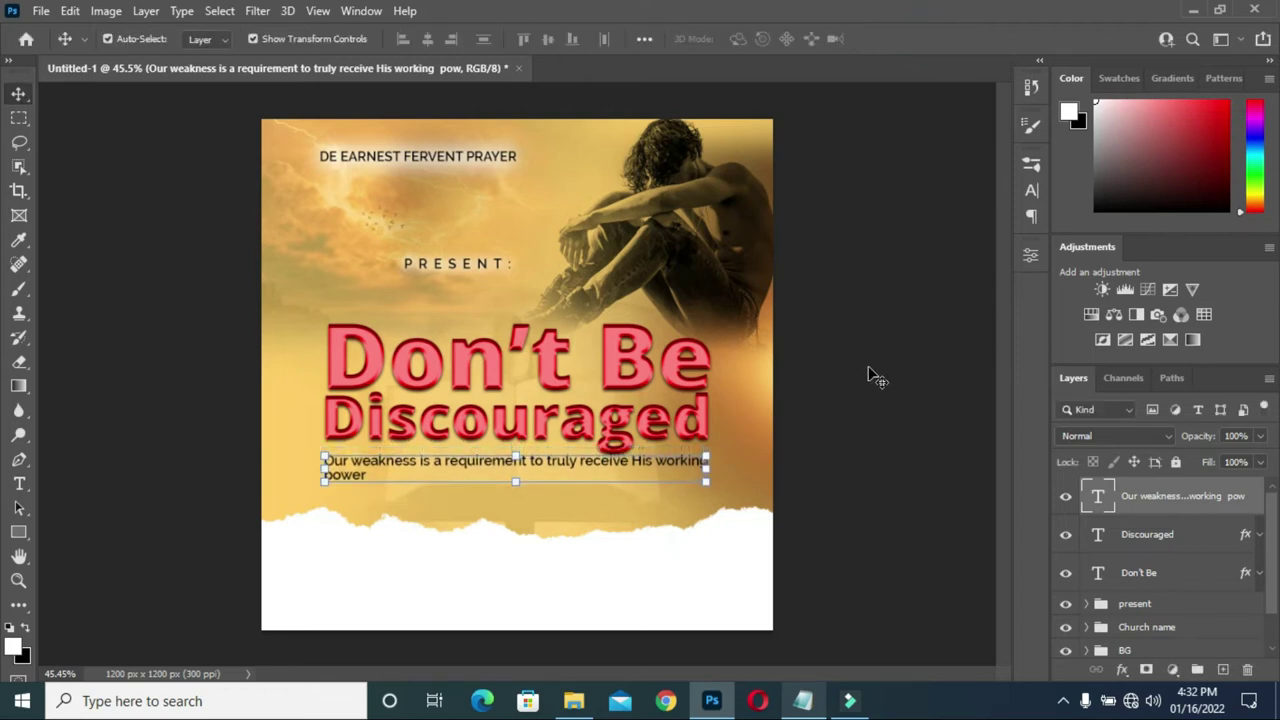
left_click(780, 491)
left_click(1131, 497)
left_click(852, 462)
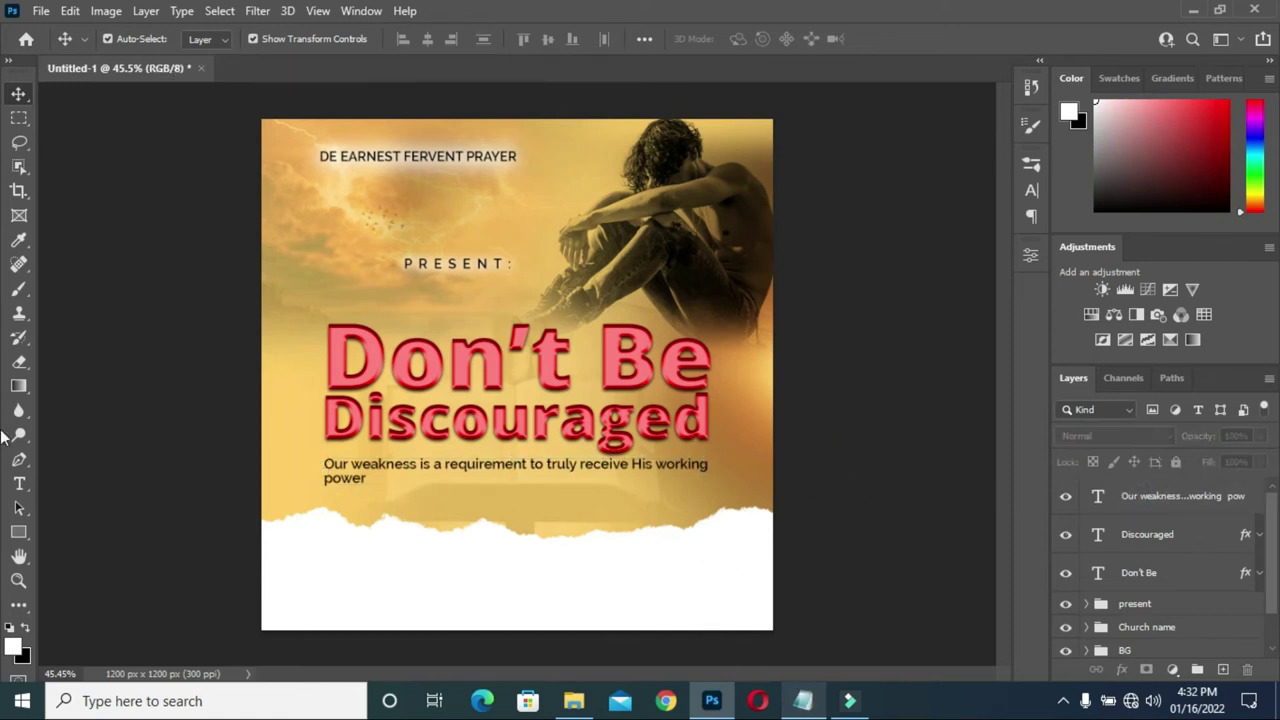
- Draw a rounded rectangle about 354 x 47 px with 10 px corners below the end of the weakness sentence
left_click(14, 531)
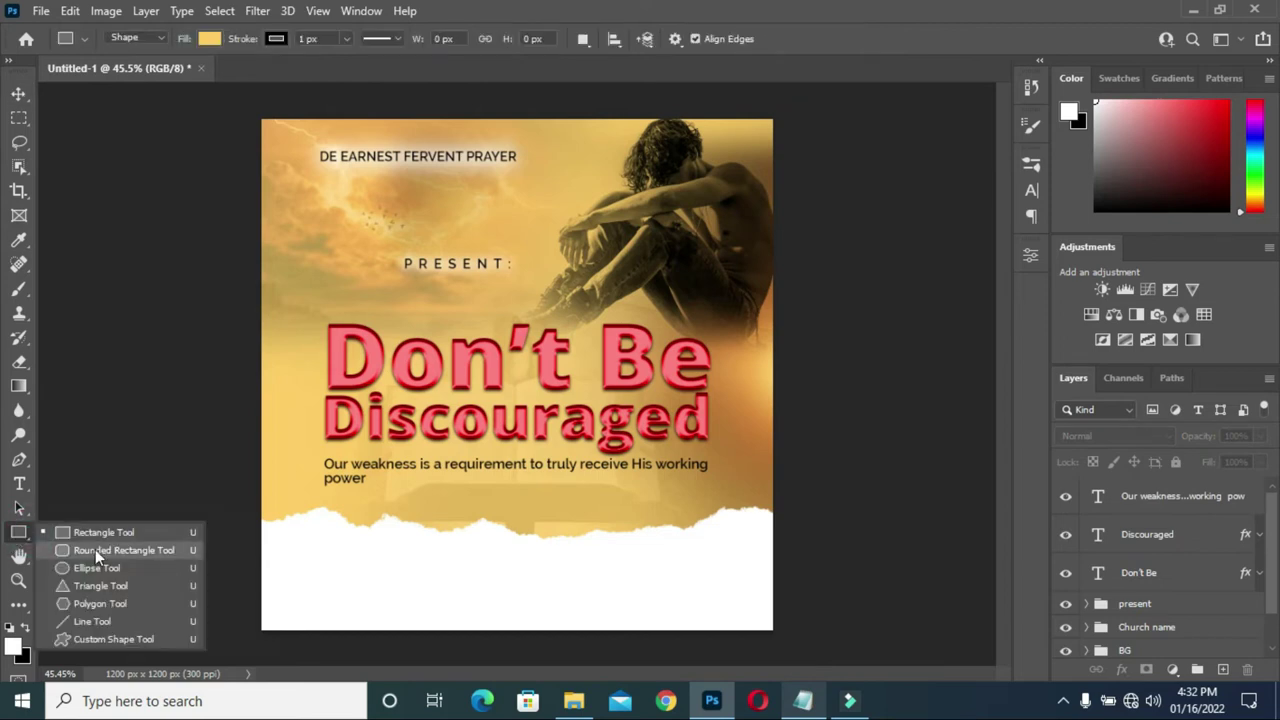
left_click(95, 555)
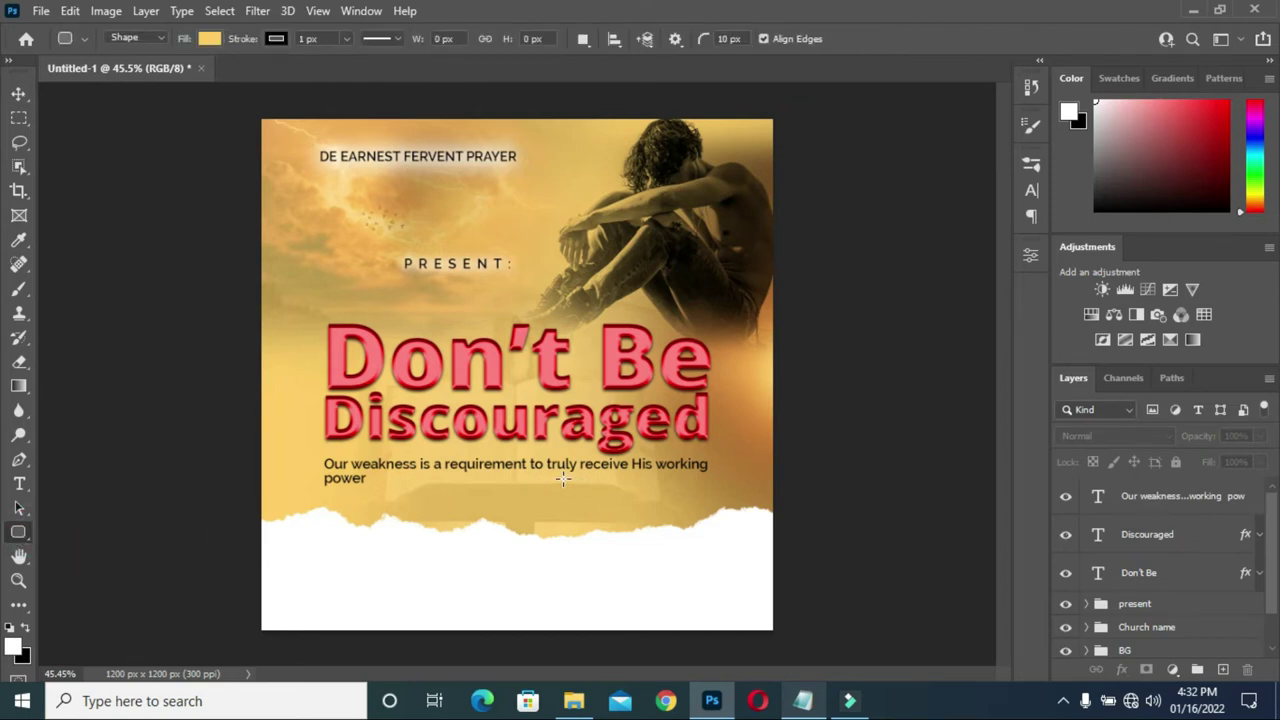
left_click_drag(555, 477, 704, 497)
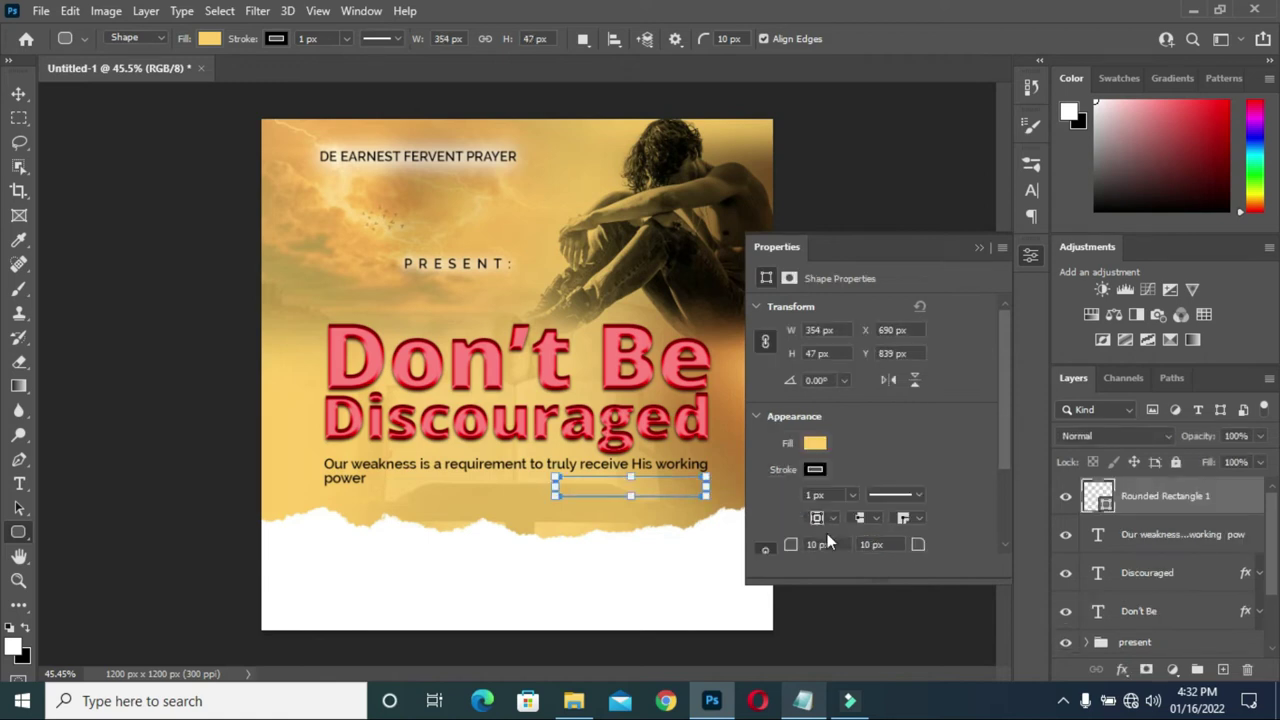
- Fill the rounded rectangle with the recently used bright red and remove its stroke
left_click(815, 444)
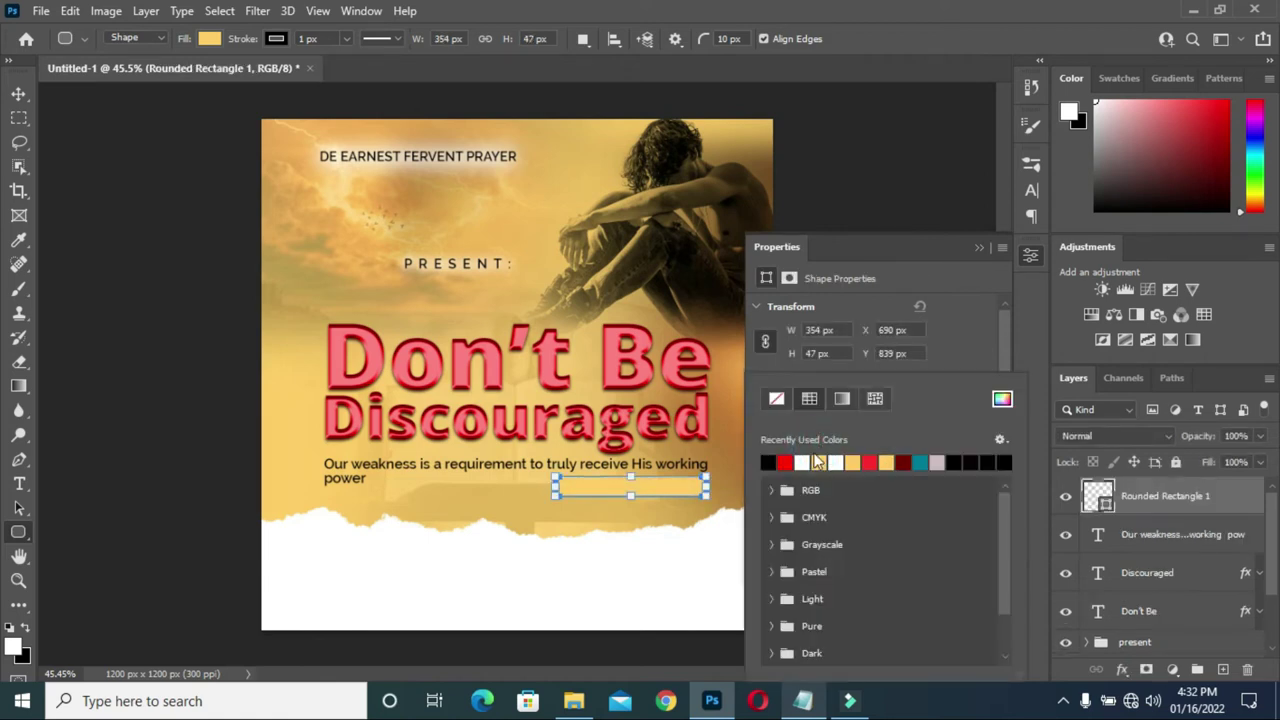
left_click(789, 461)
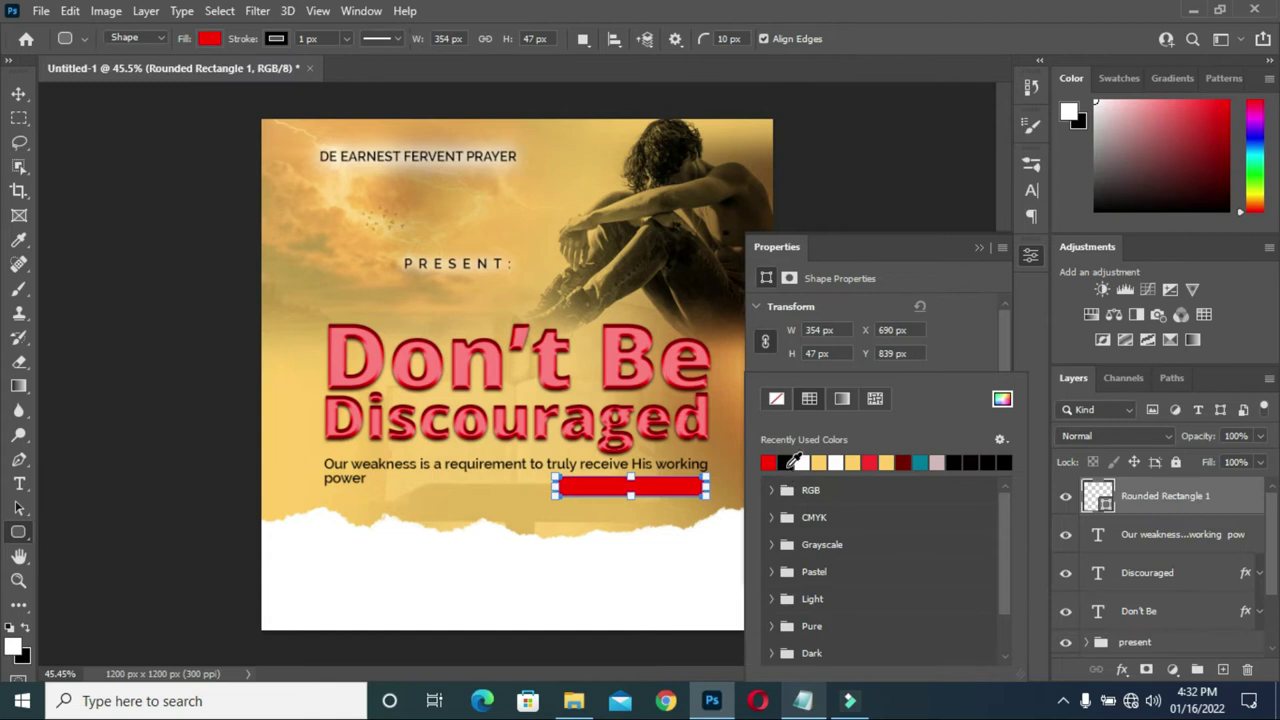
left_click(968, 357)
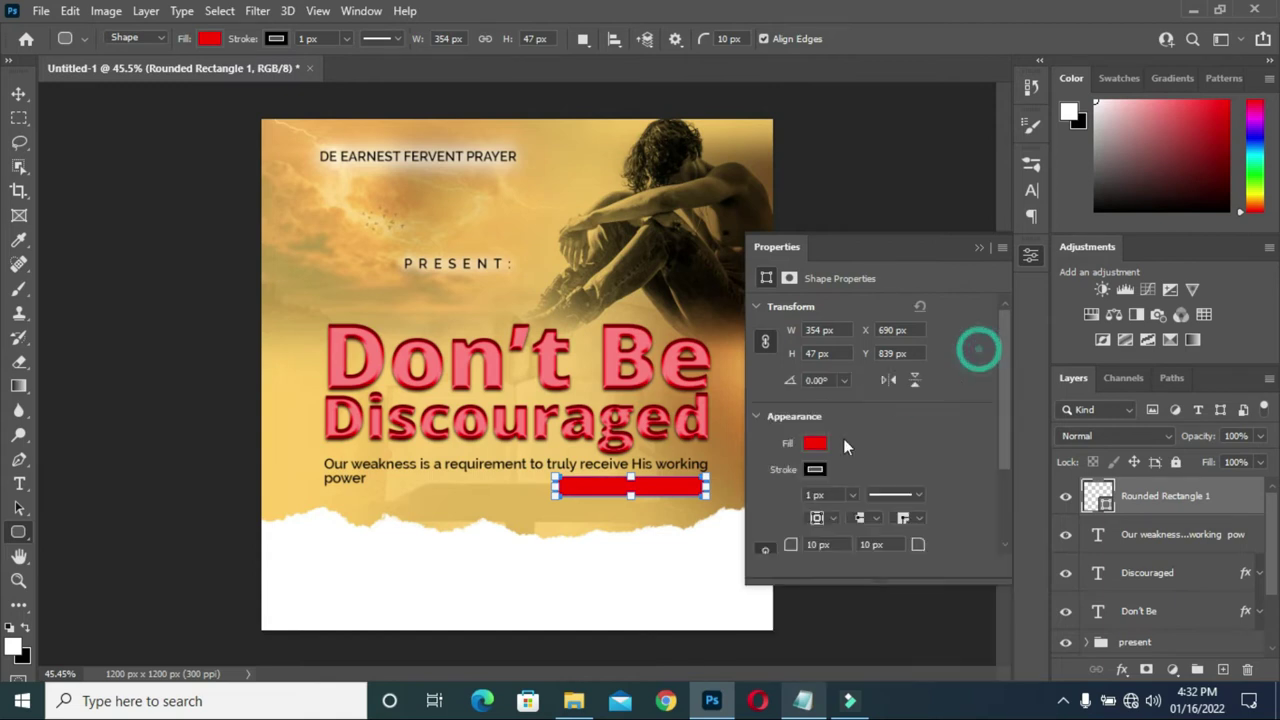
left_click(820, 472)
left_click(776, 398)
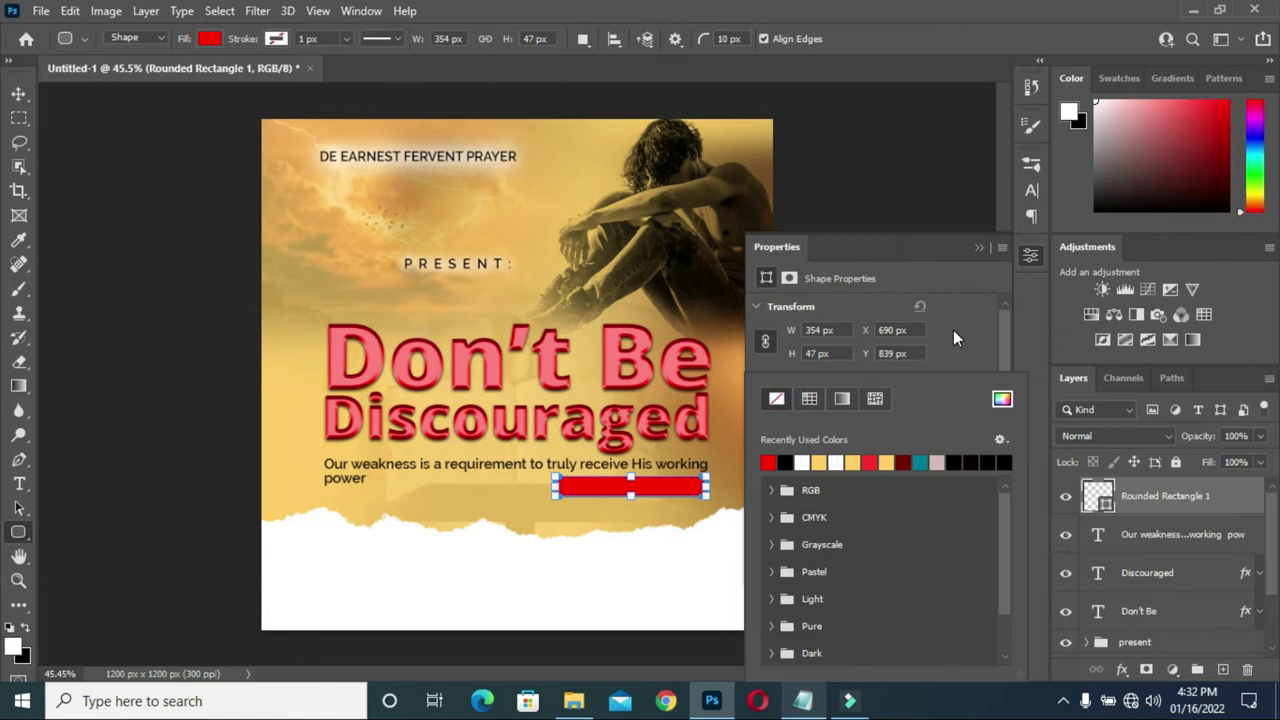
left_click(953, 330)
left_click(977, 248)
- Copy the Galatians 3:3-5 line from the Notepad document and add it to the flyer as a new text layer above Don't Be
left_click(18, 93)
scroll(600, 467, "up", 2)
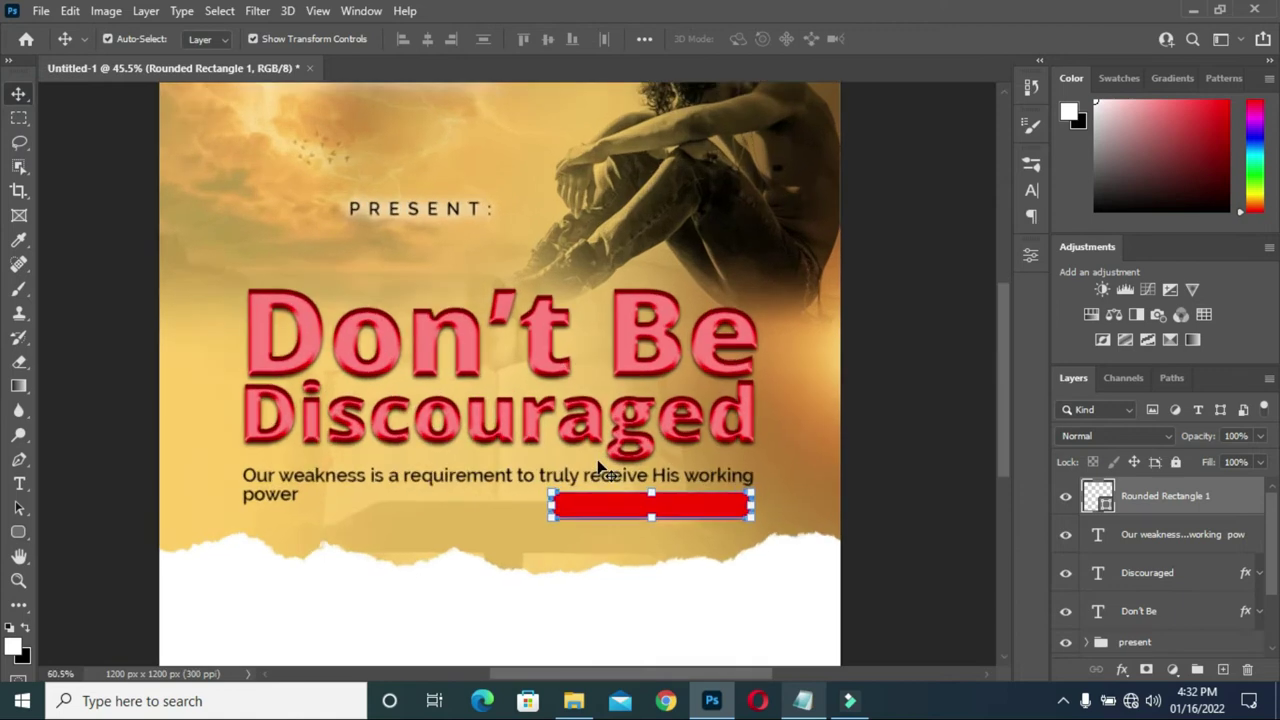
scroll(600, 467, "up", 2)
scroll(835, 365, "down", 1)
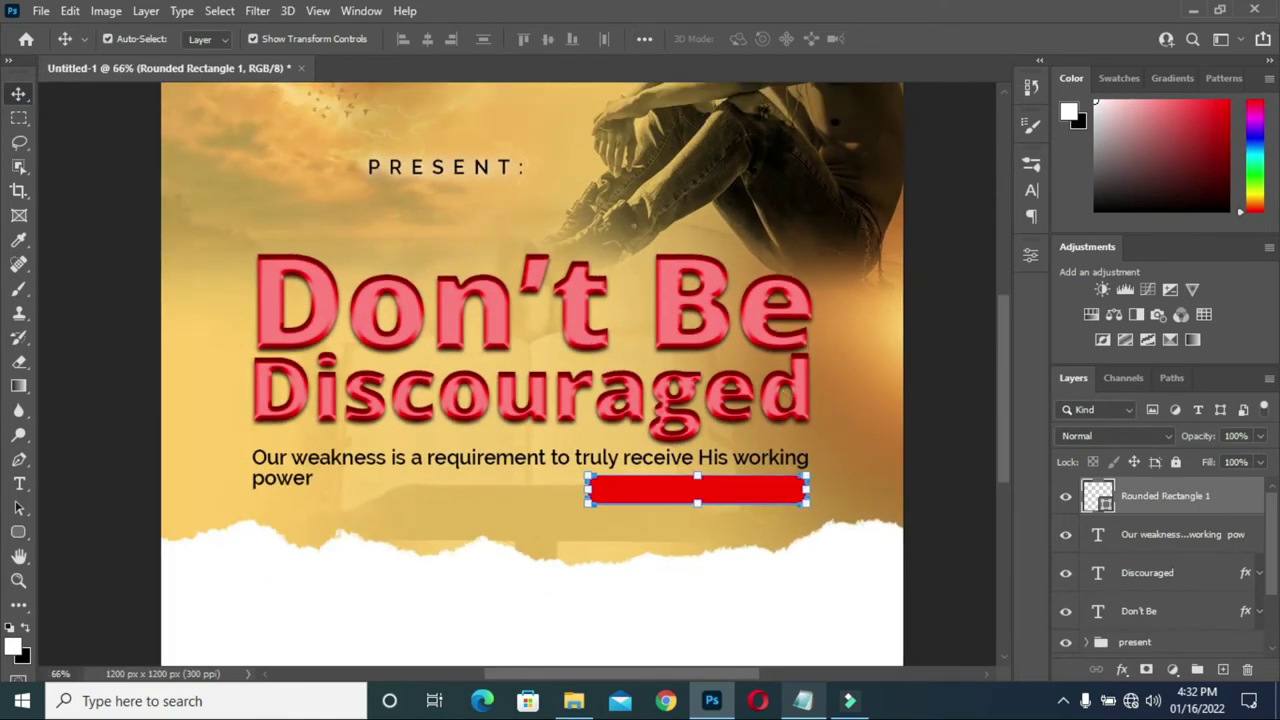
left_click(805, 700)
left_click_drag(393, 300, 242, 302)
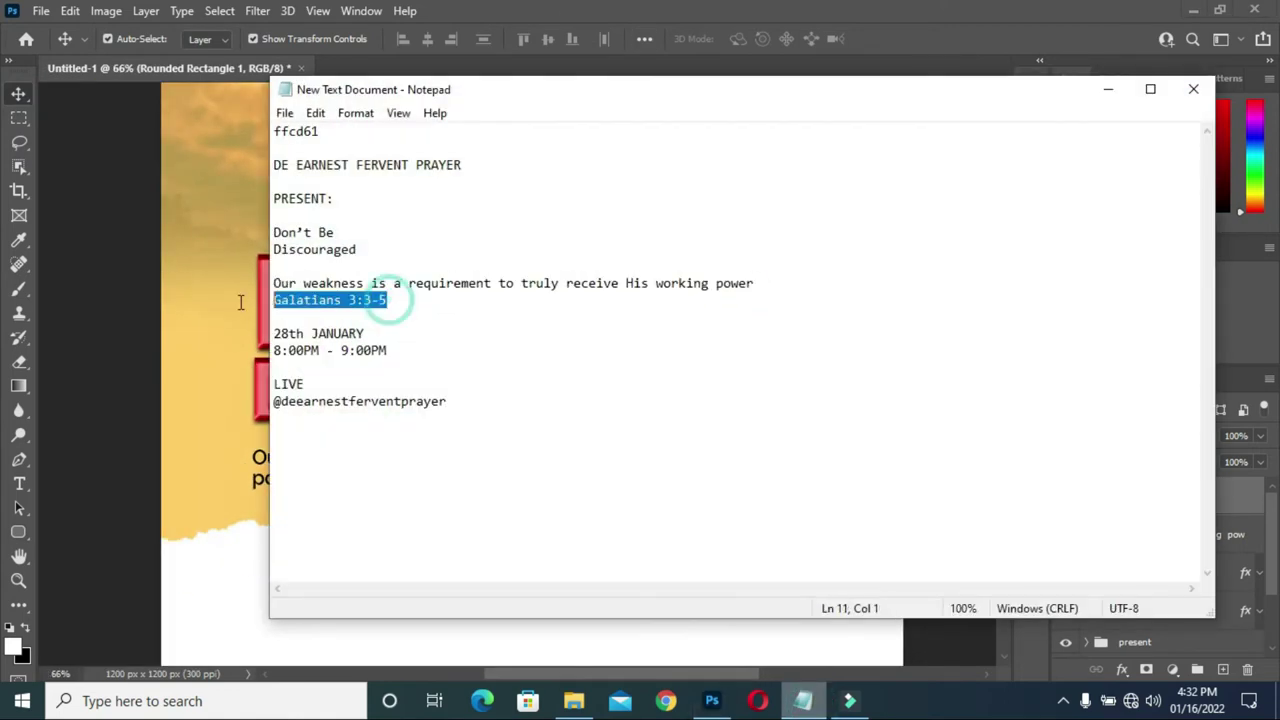
left_click(1104, 92)
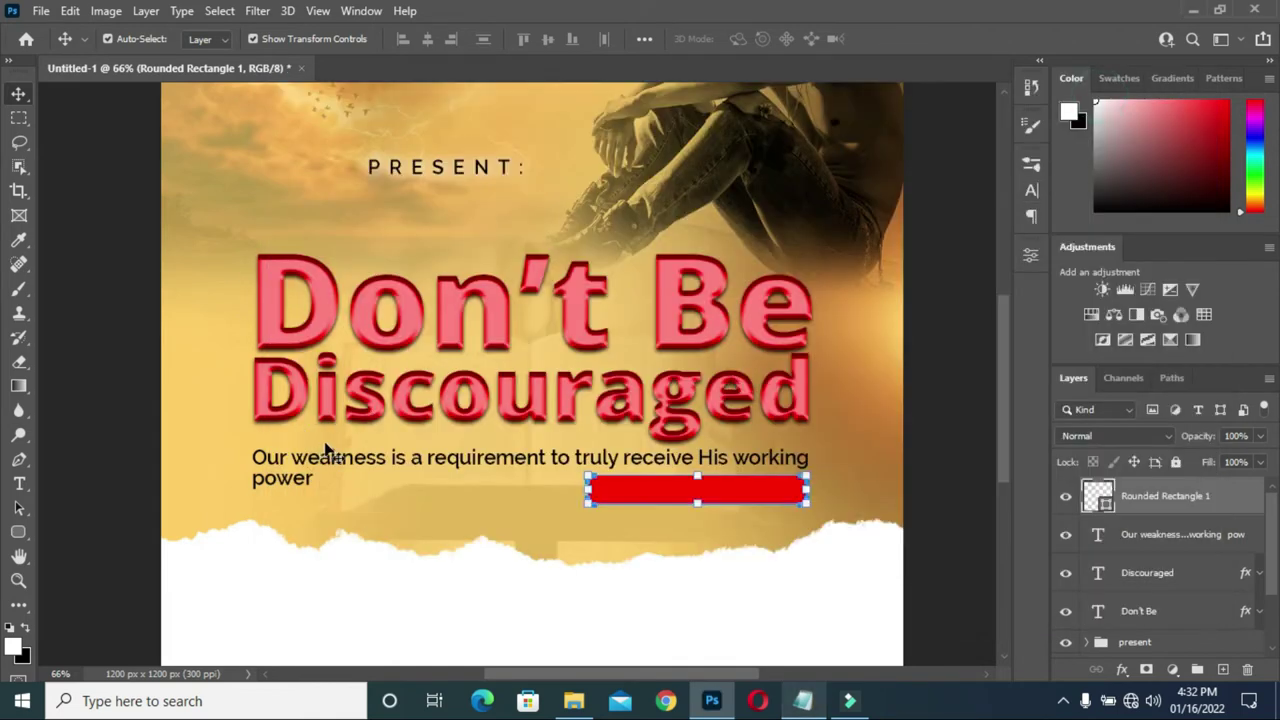
key("t")
left_click(484, 254)
type("Galatians 3:3-5")
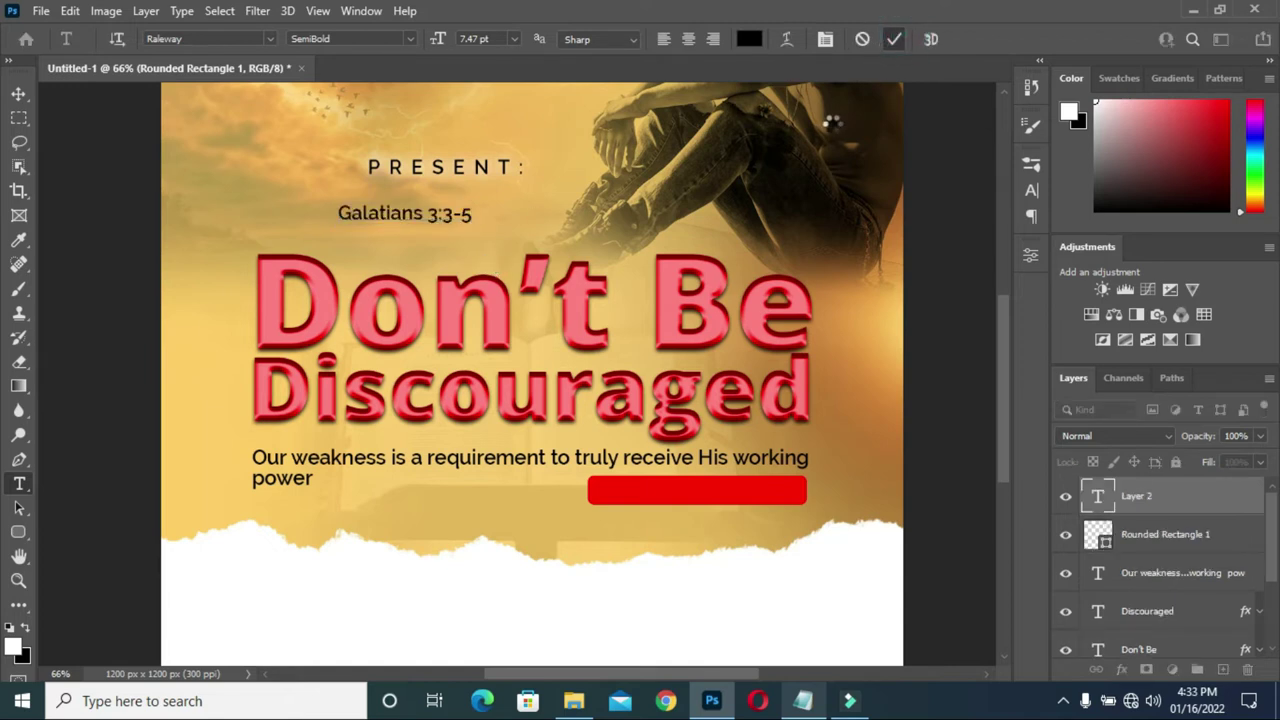
left_click(805, 134)
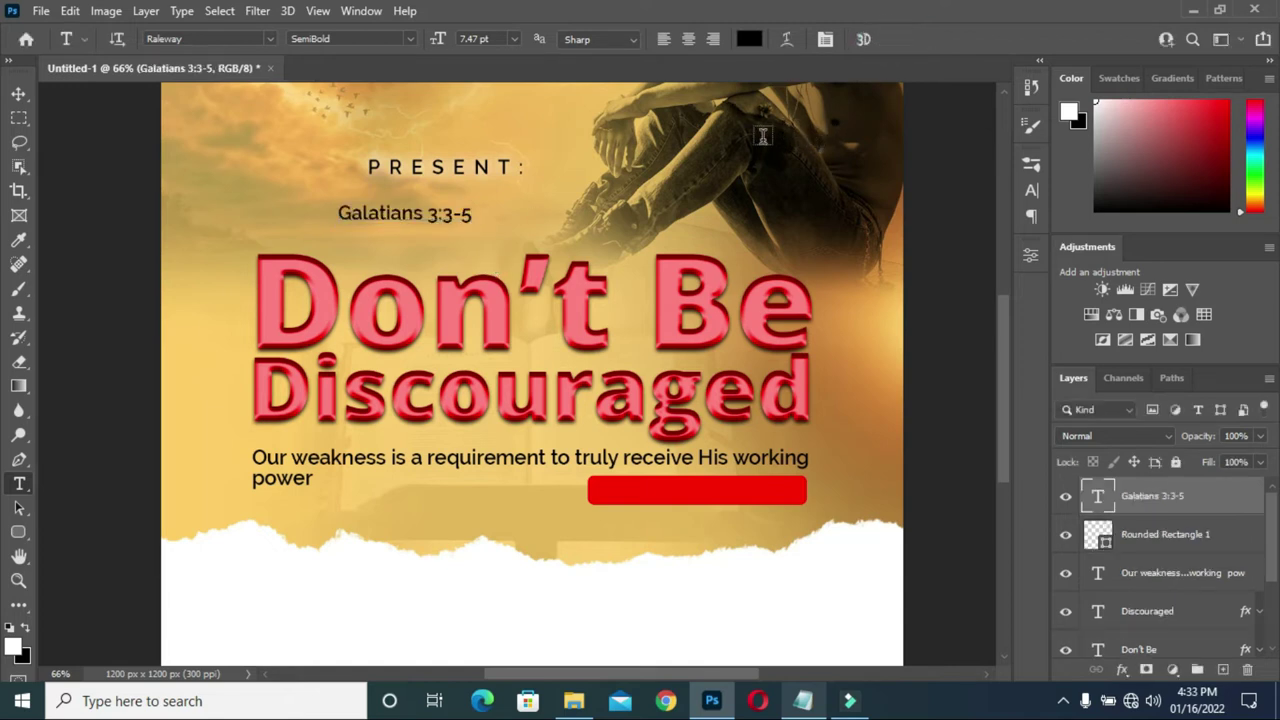
- Set the colour of the Galatians 3:3-5 text to white (ffffff)
left_click(749, 39)
left_click_drag(803, 209, 772, 158)
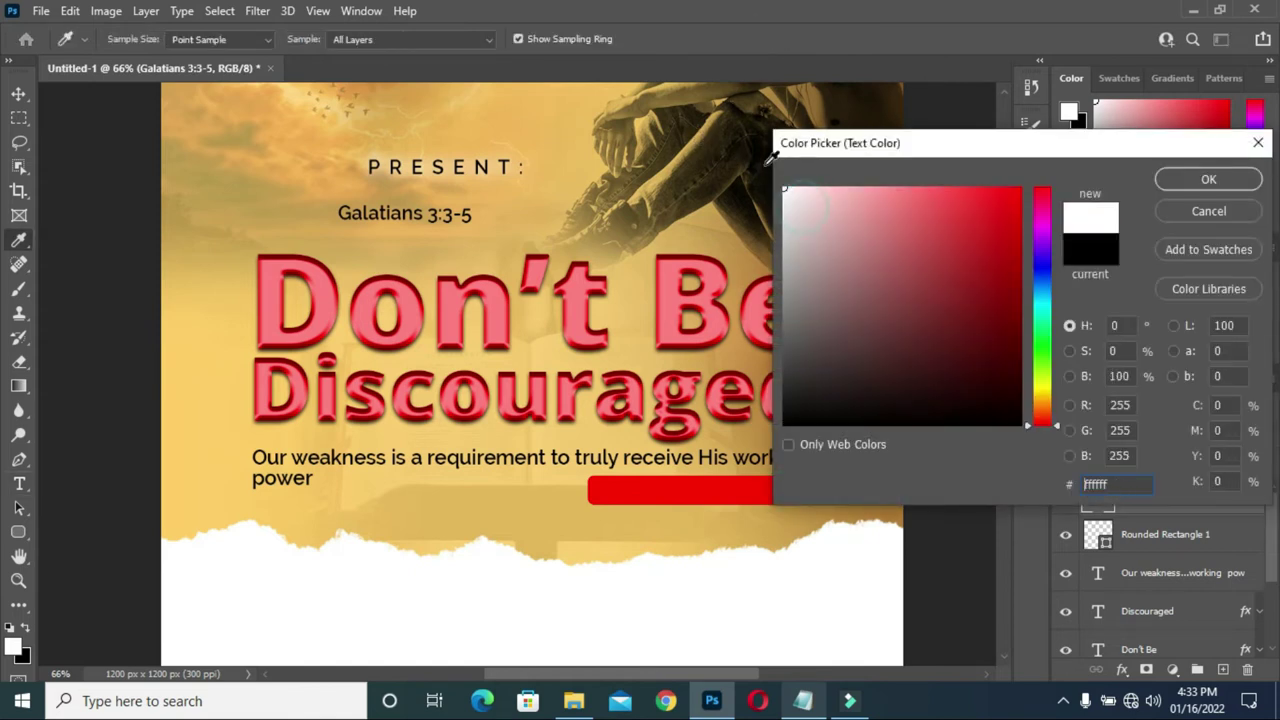
left_click(1208, 179)
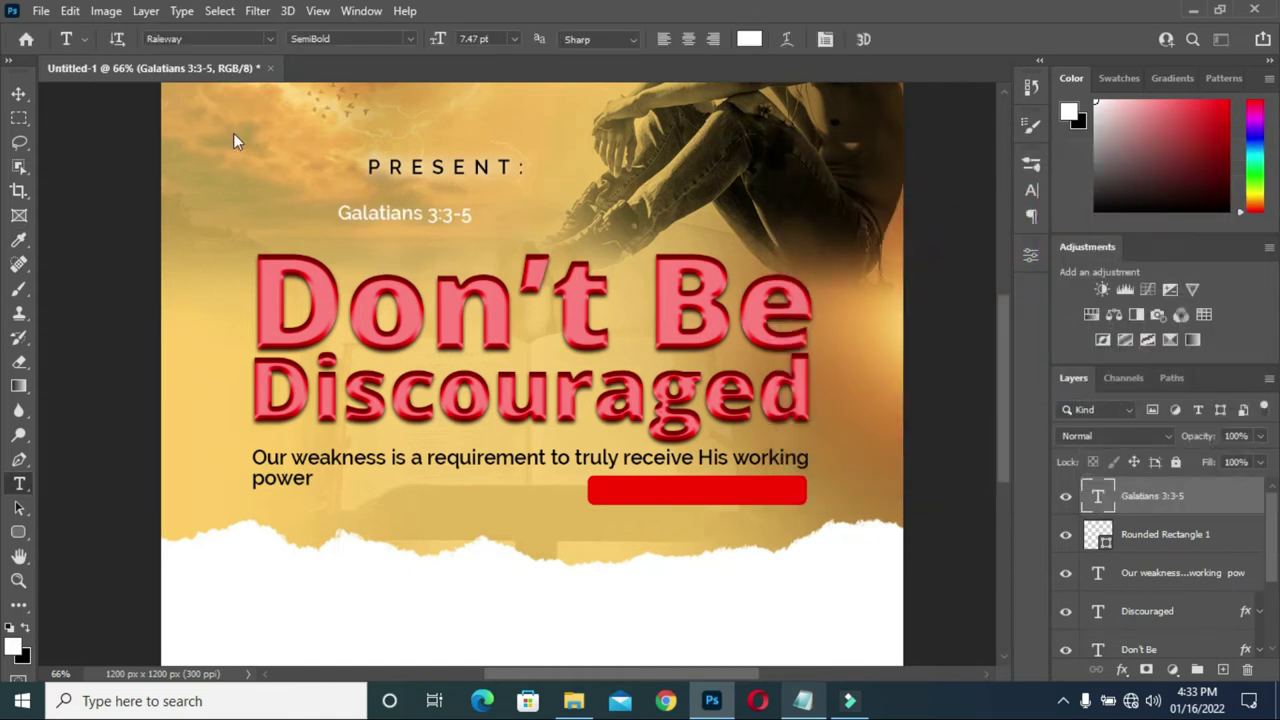
- Move the Galatians 3:3-5 text onto the right part of the red rounded rectangle
left_click(20, 94)
left_click(435, 215)
left_click_drag(443, 222, 752, 494)
- Narrow the red rounded rectangle from its left side so it closely frames the Galatians 3:3-5 text
double_click(625, 492)
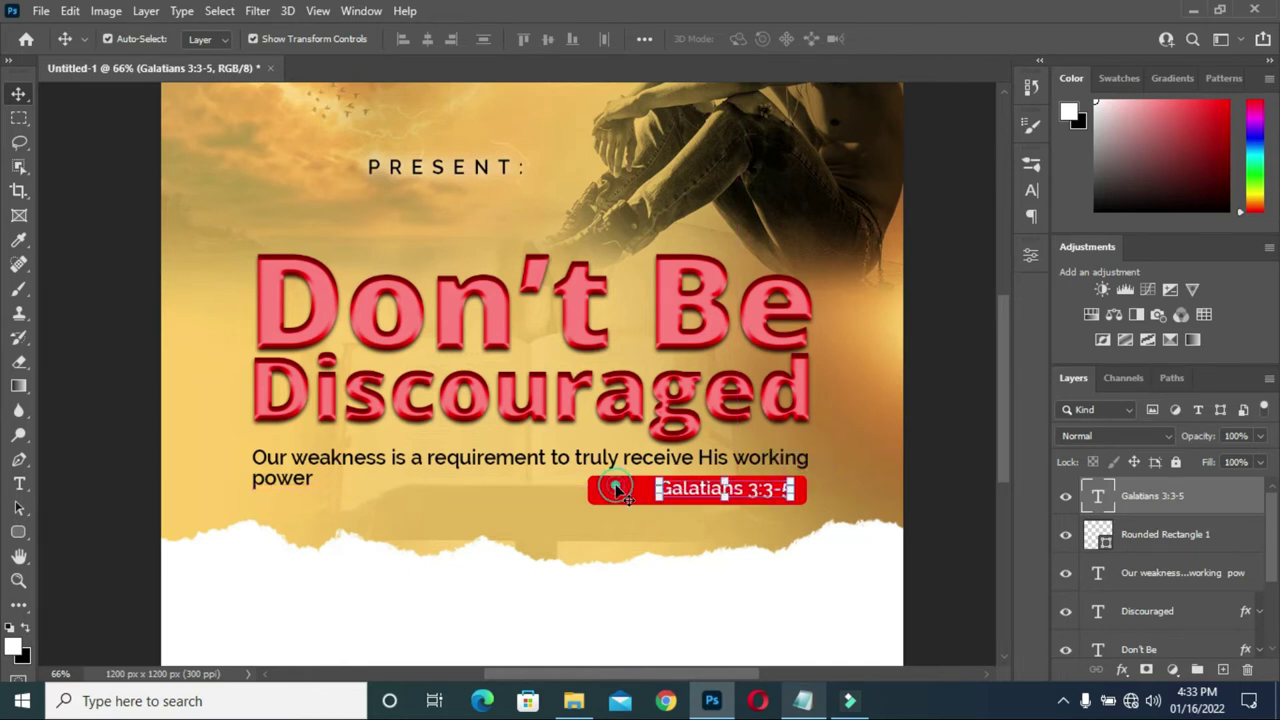
left_click(597, 495)
left_click_drag(590, 492, 648, 494)
left_click(928, 40)
- Align the Galatians 3:3-5 text and the red rounded rectangle on their horizontal and vertical centres
double_click(1148, 500)
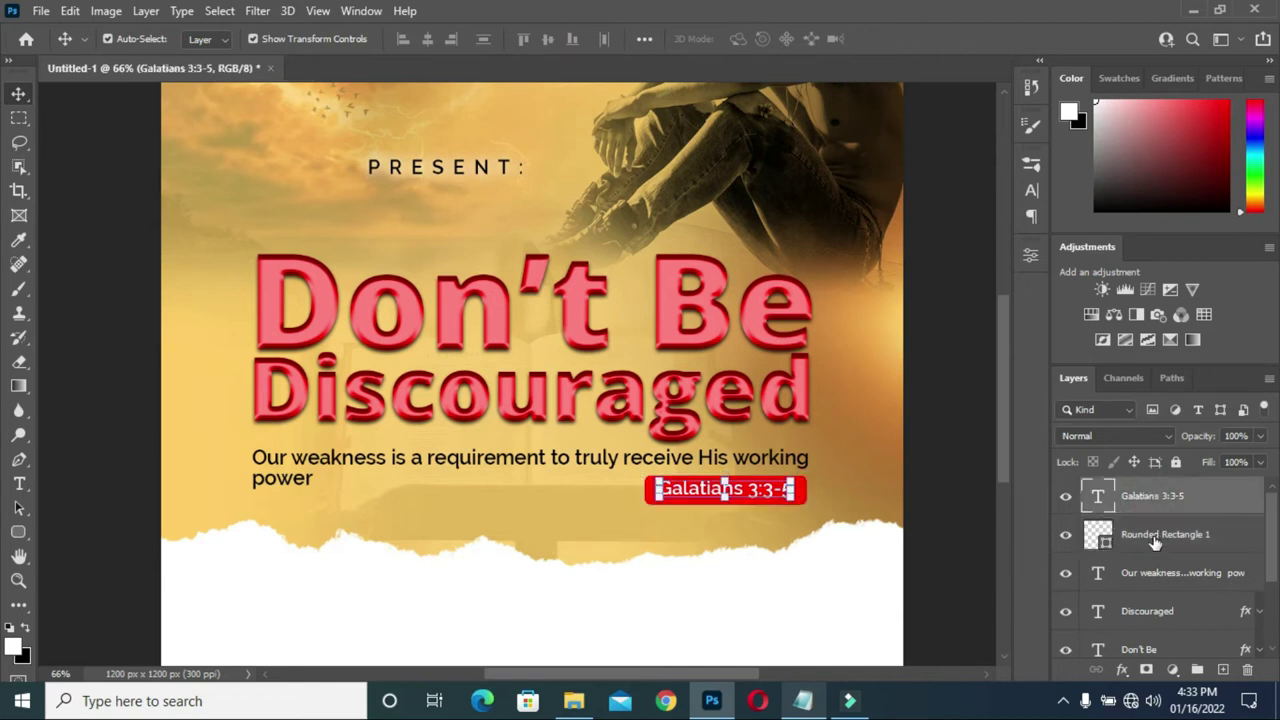
left_click(1155, 534)
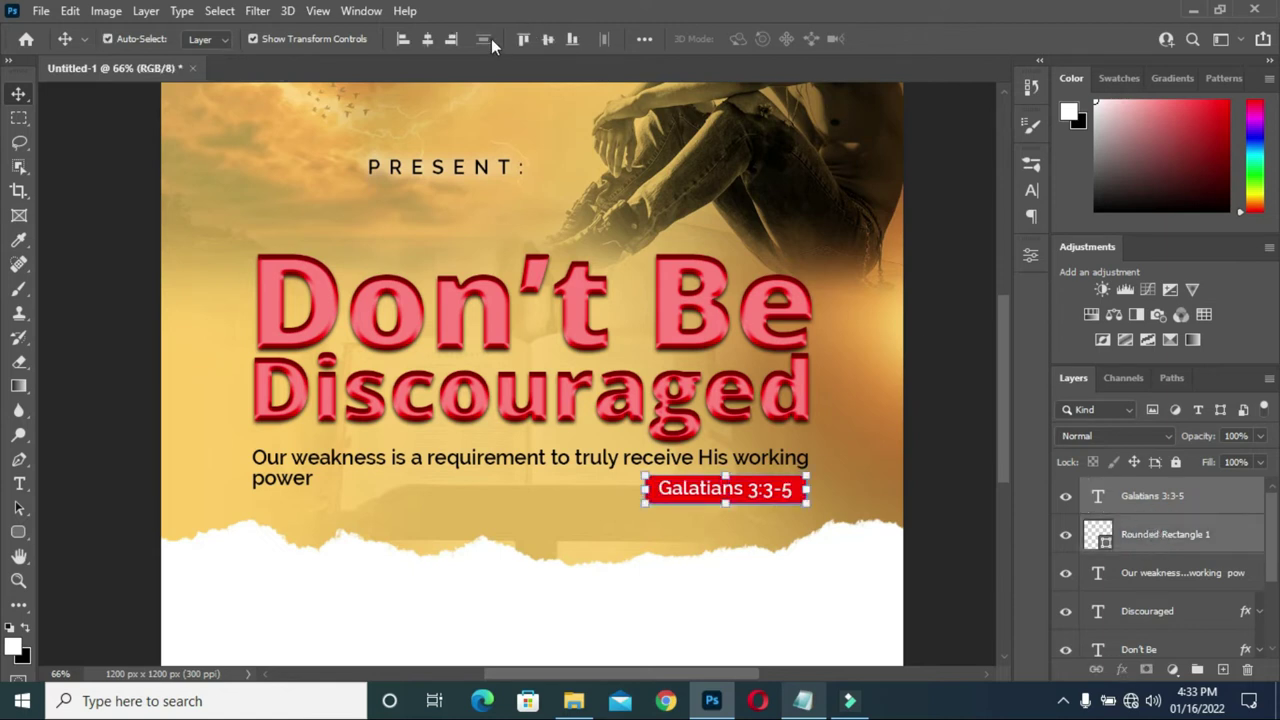
left_click(427, 41)
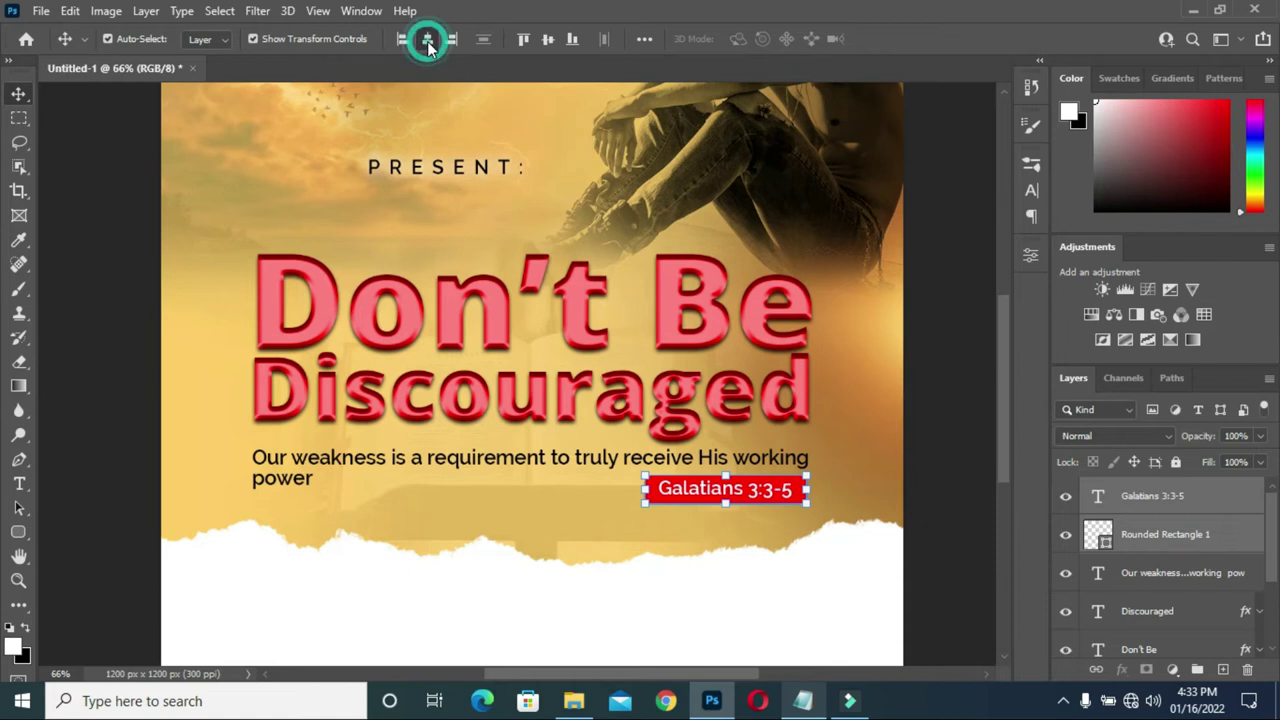
left_click(547, 41)
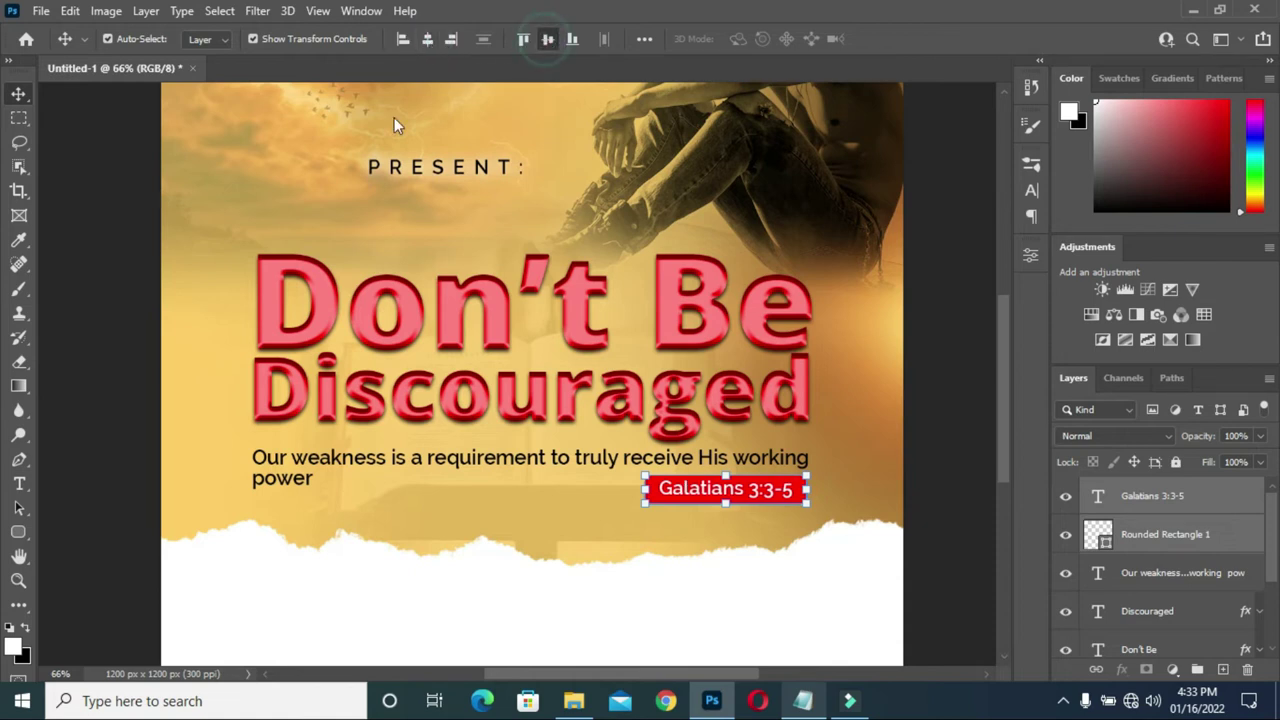
left_click(946, 482)
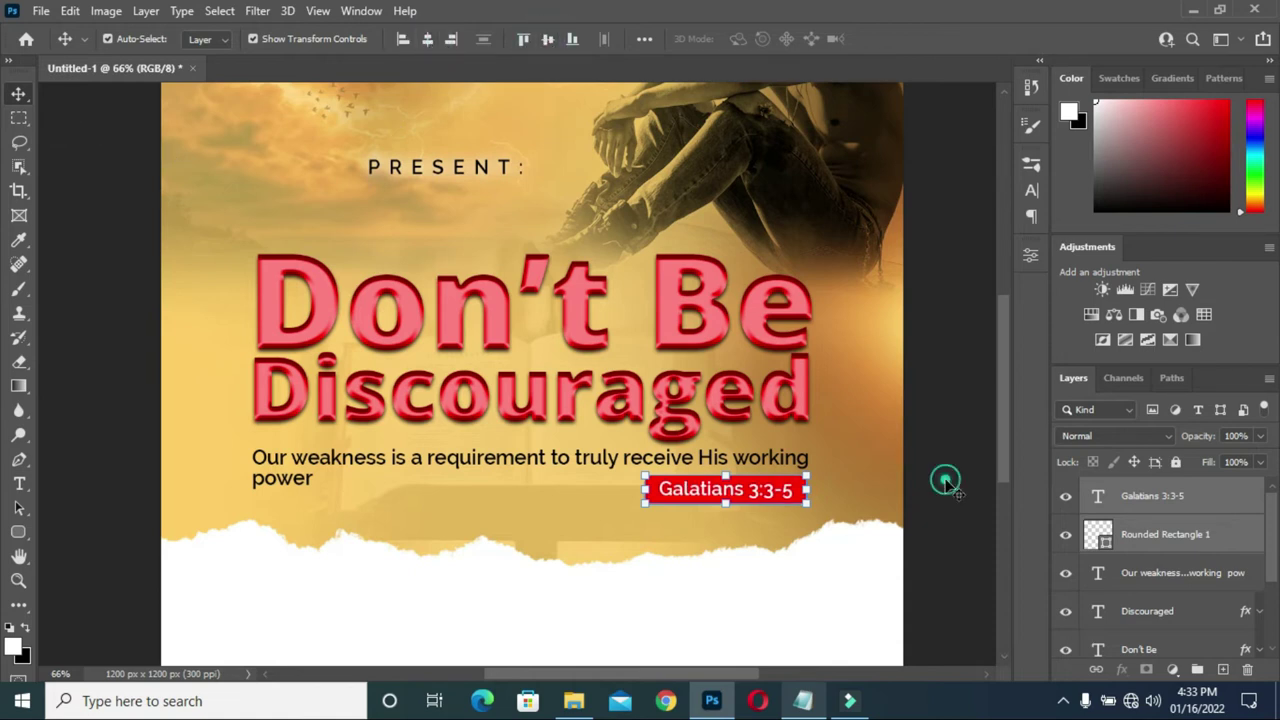
- Scale the Galatians 3:3-5 text and its red rectangle down slightly together, keeping their right edge in place
scroll(835, 419, "down", 2)
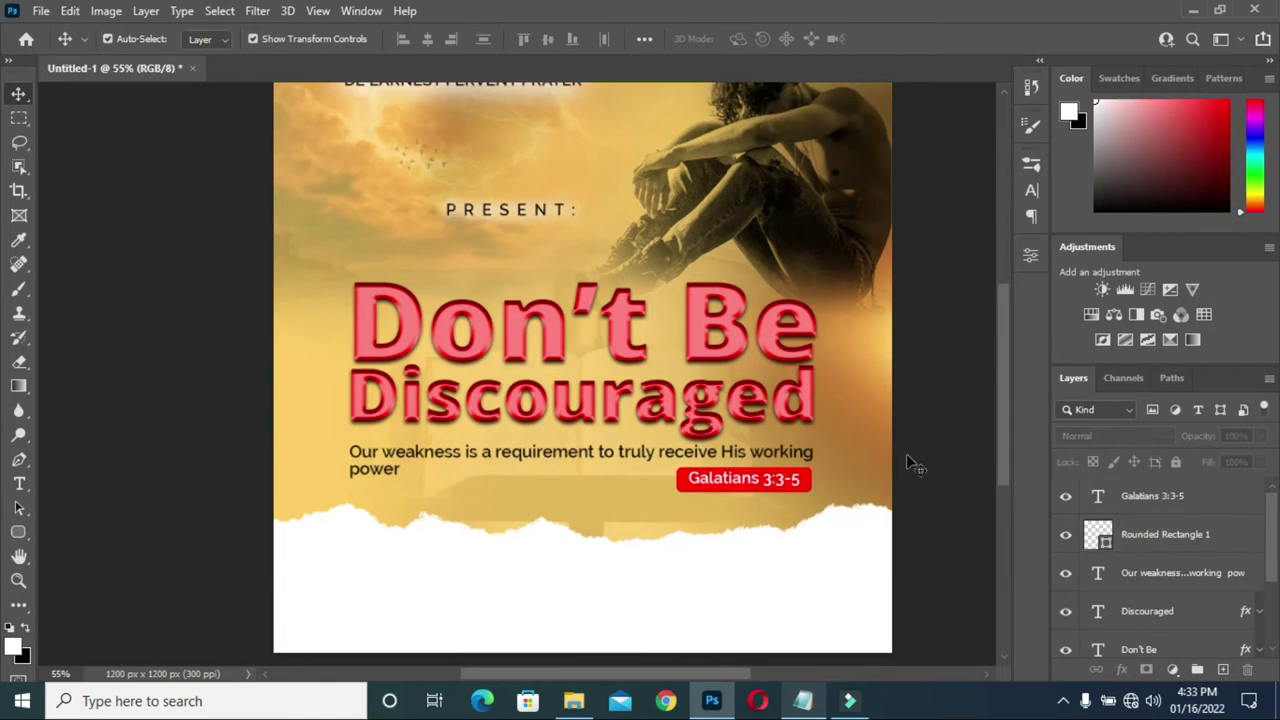
scroll(903, 459, "down", 1)
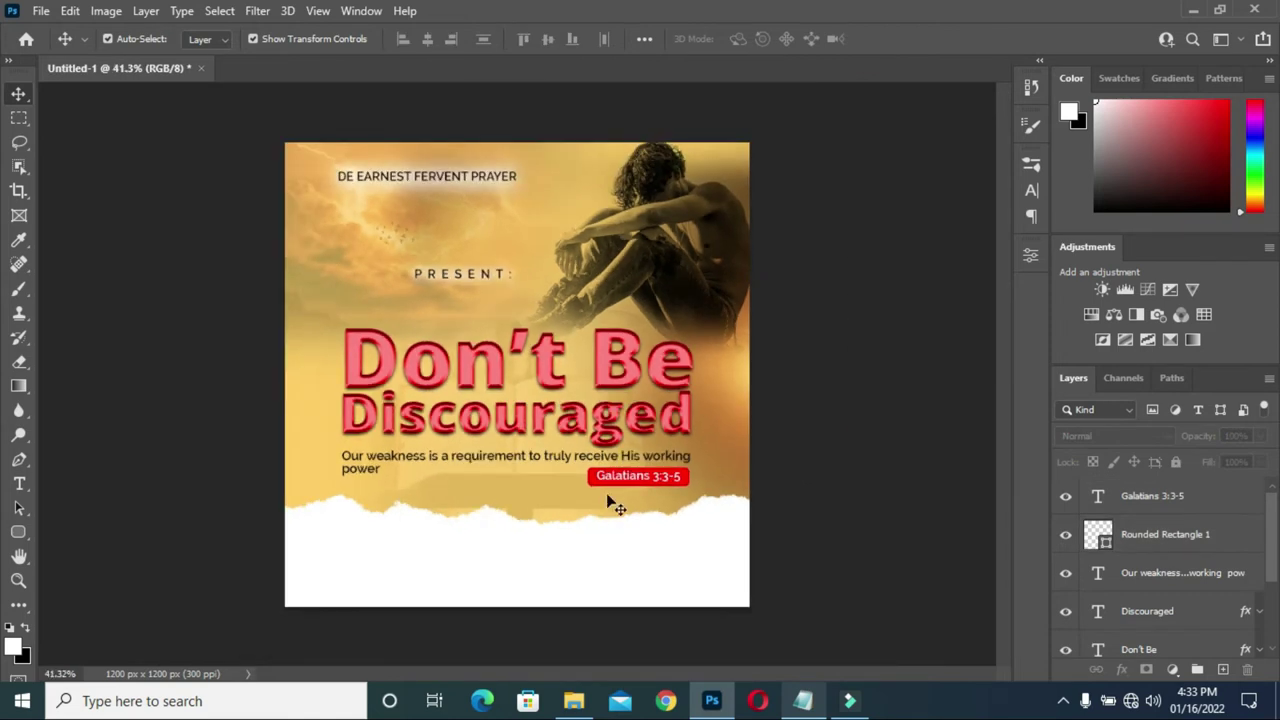
scroll(614, 512, "up", 1)
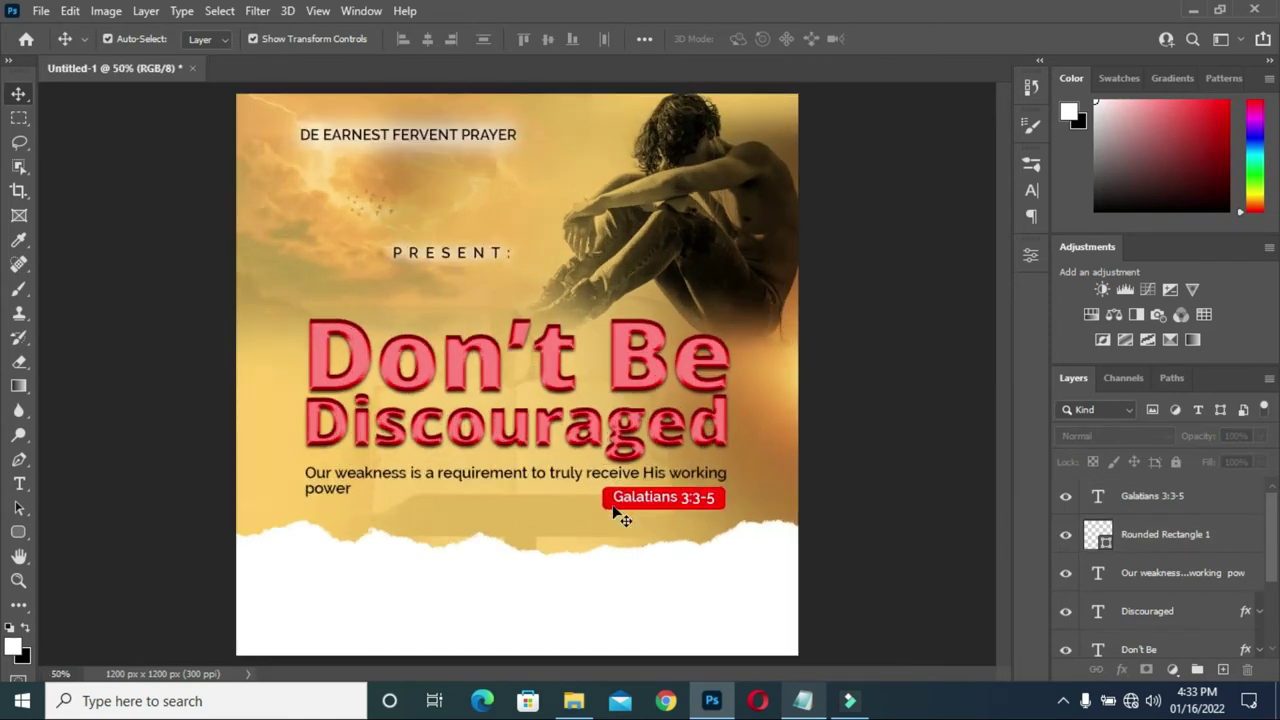
scroll(636, 510, "down", 1)
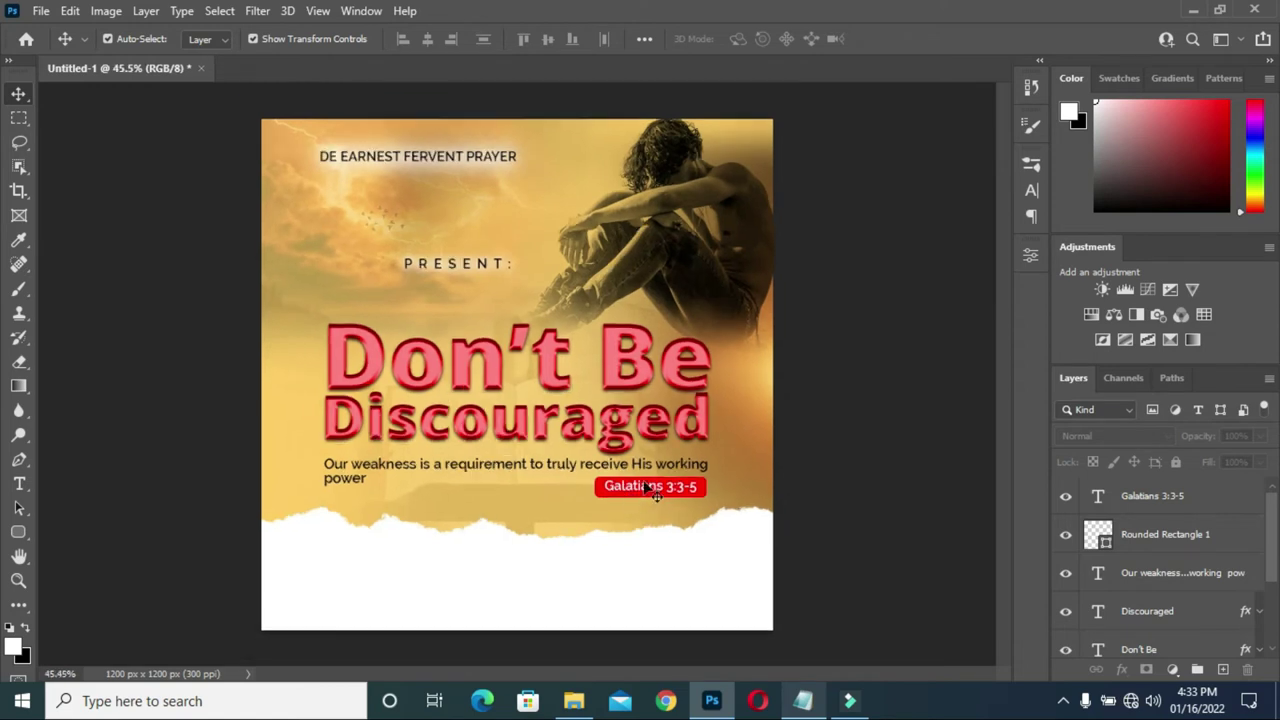
left_click(1145, 526)
left_click(1143, 495, "shift")
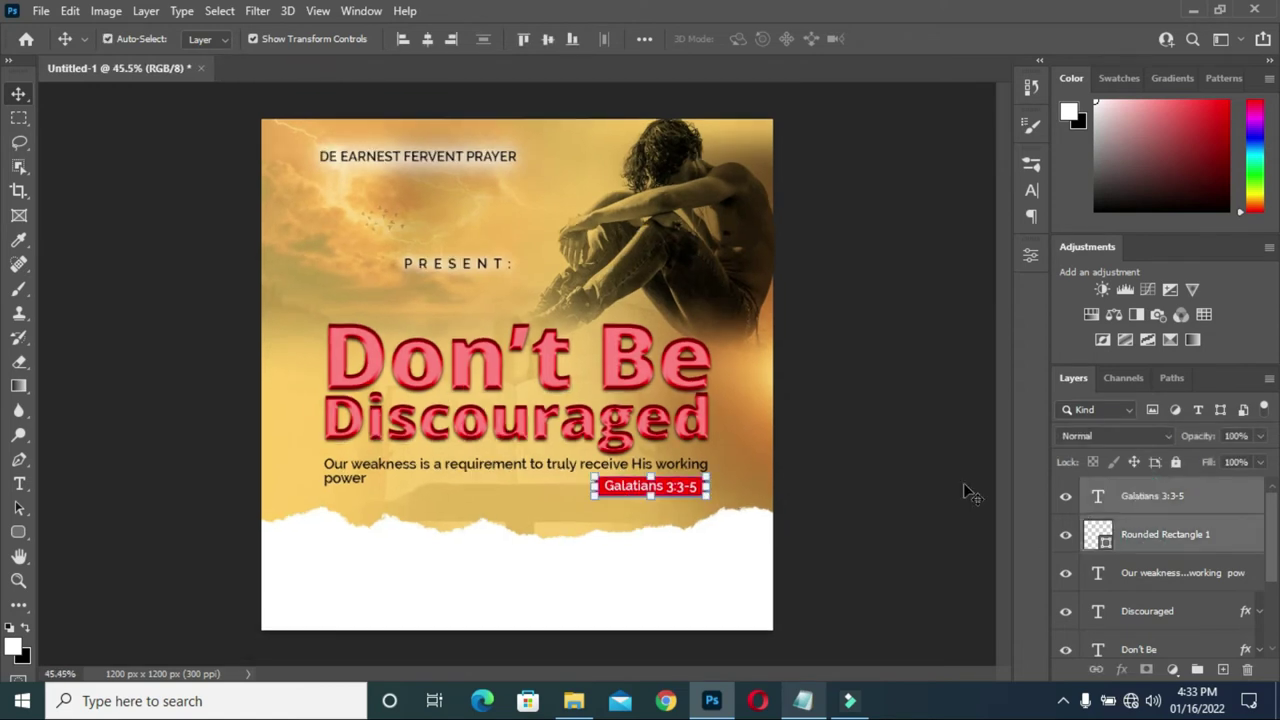
scroll(606, 500, "up", 2)
left_click_drag(602, 512, 617, 511)
left_click(928, 39)
scroll(905, 306, "down", 2)
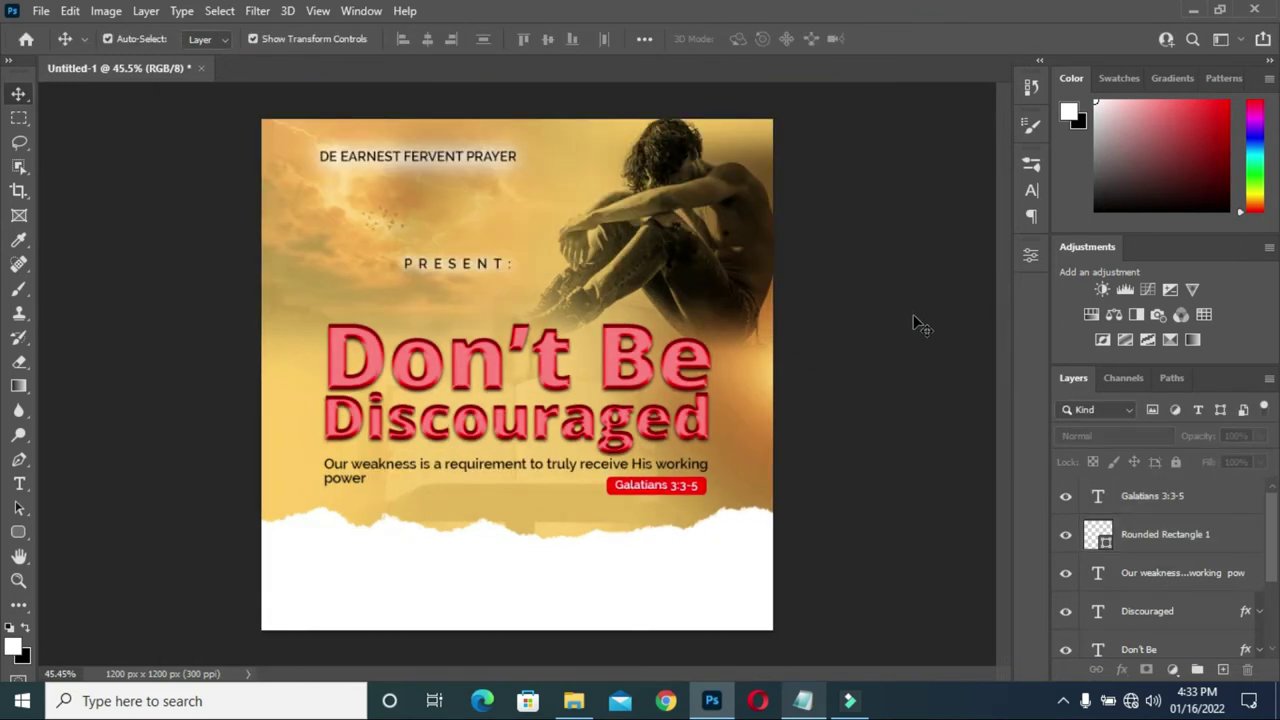
- Place the date and time image from the Don't be folder, scaled to 10.33%, on the white strip under the sentence's start
left_click(573, 701)
left_click(388, 303)
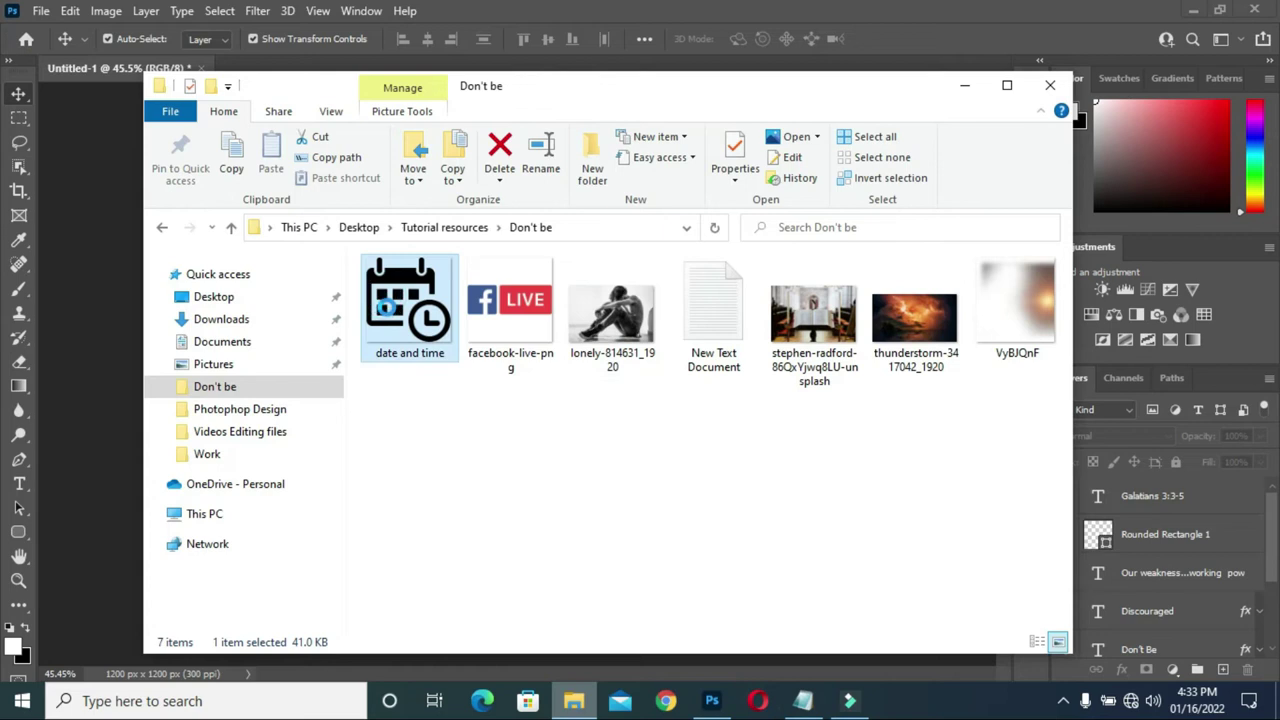
left_click_drag(388, 303, 340, 378)
scroll(312, 418, "up", 3)
left_click_drag(278, 335, 368, 598)
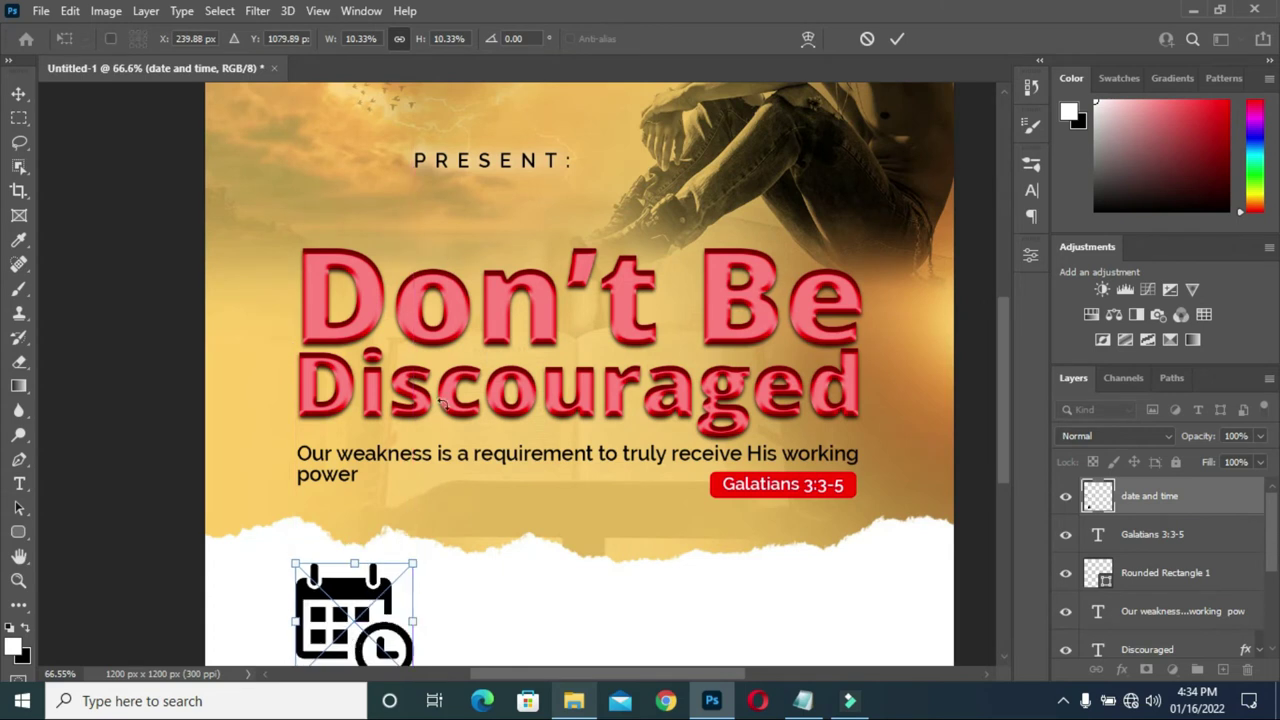
left_click(898, 39)
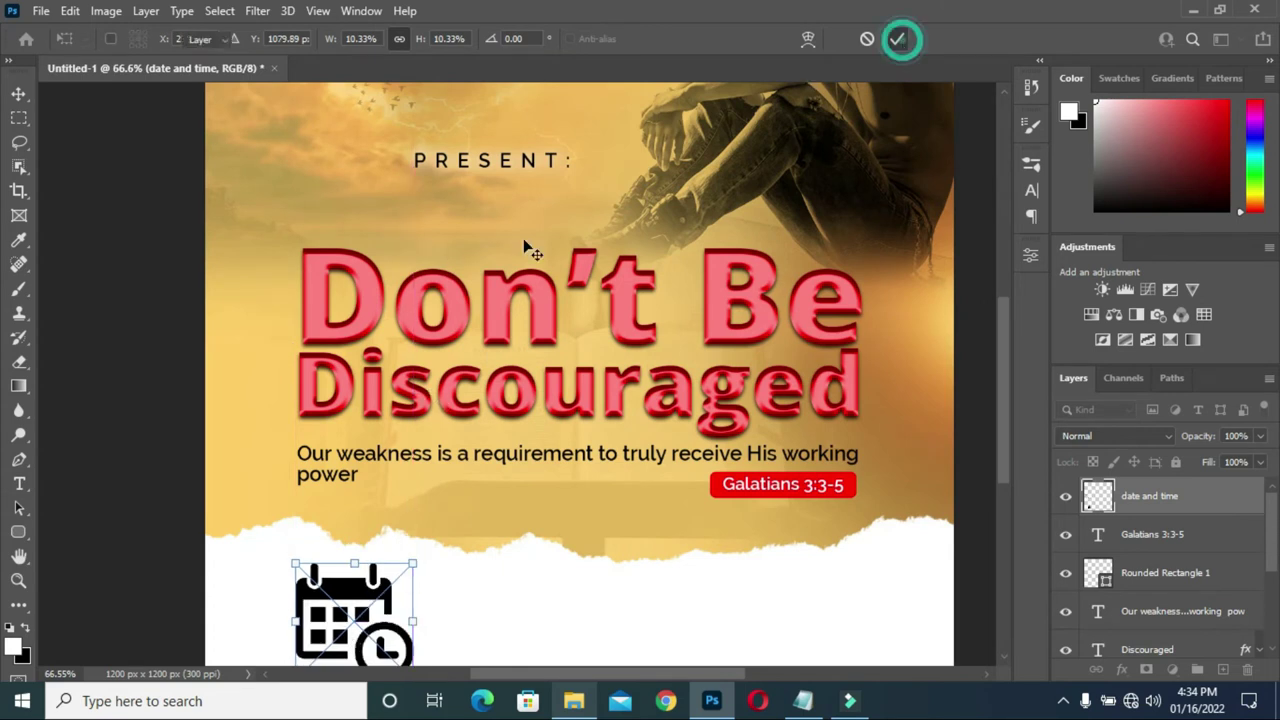
- Nudge the Discouraged line 3 px to the right so it lines up with Don't Be
left_click(369, 401)
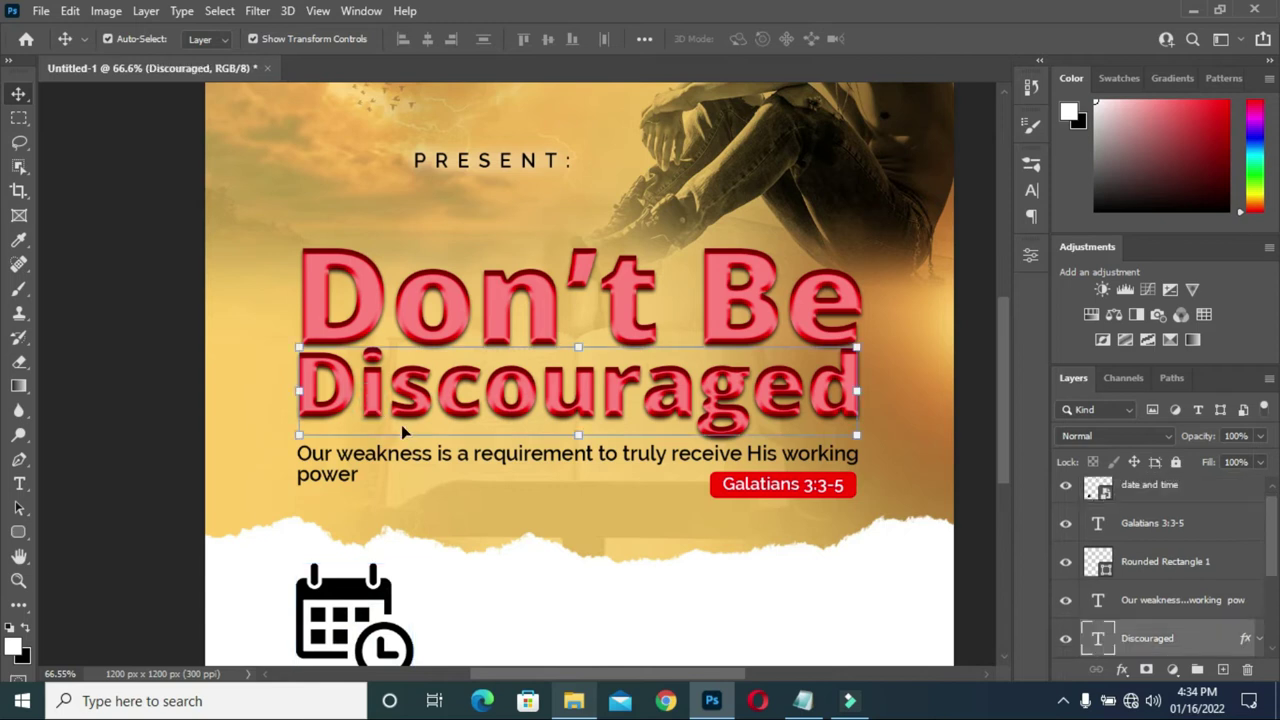
key("Right")
key("Right")
key("Right")
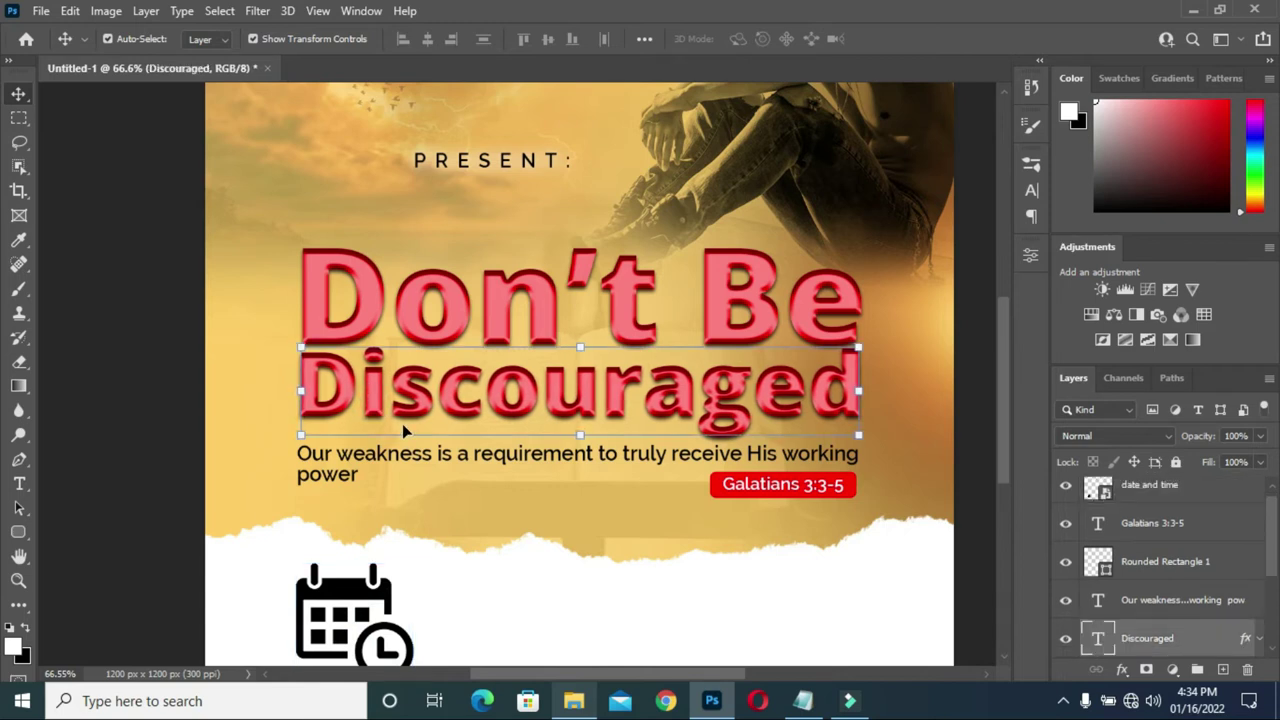
left_click(166, 420)
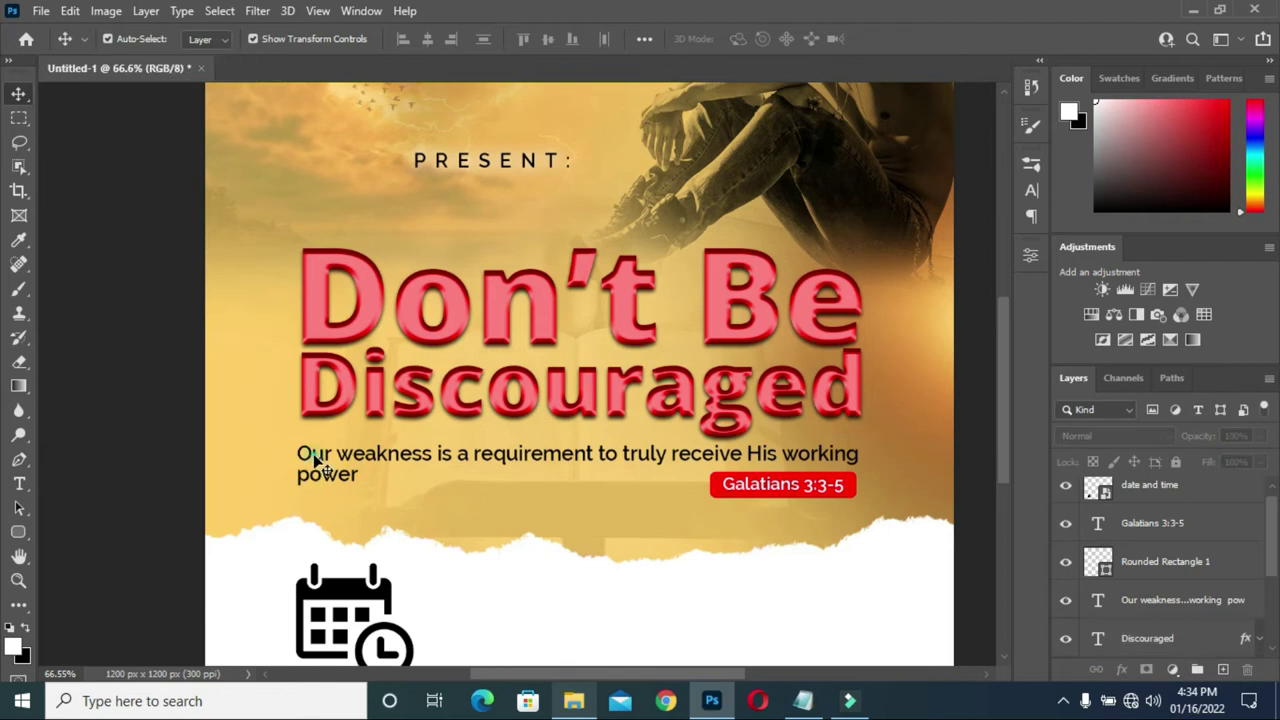
- Nudge the weakness sentence slightly to the right to line up with the start of Discouraged
left_click(318, 466)
key("Right")
left_click(182, 443)
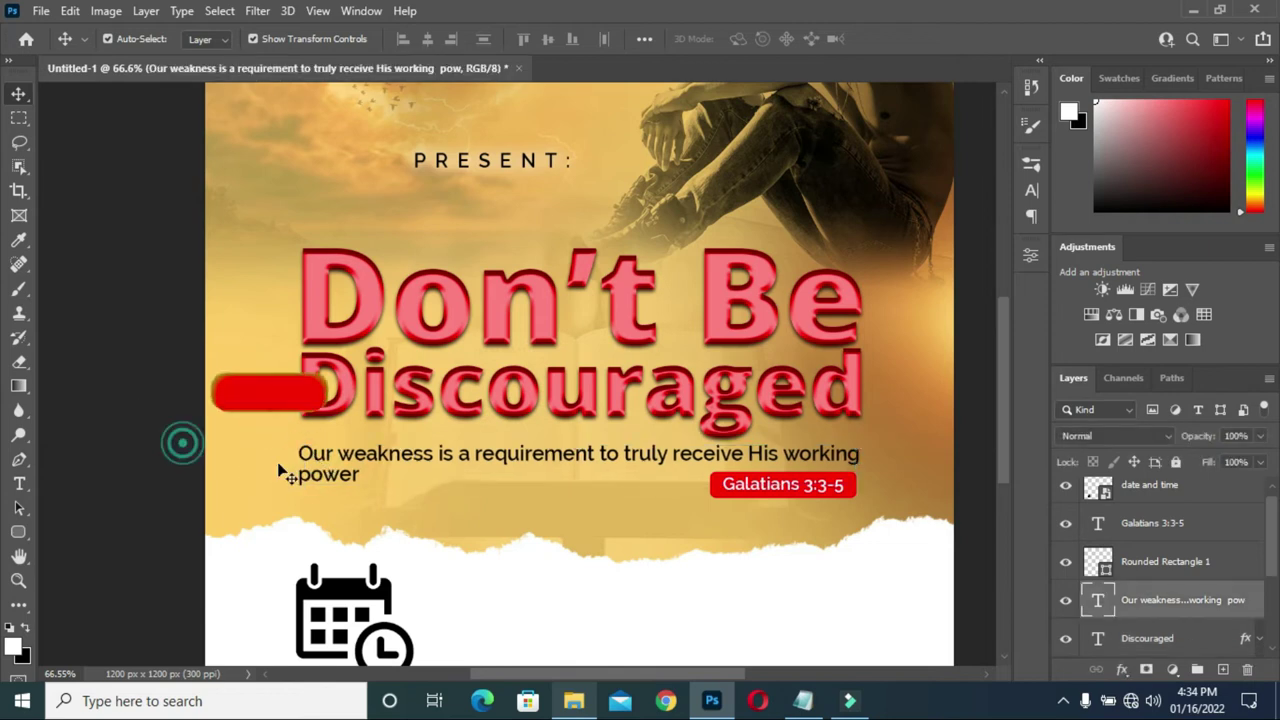
scroll(414, 445, "down", 2)
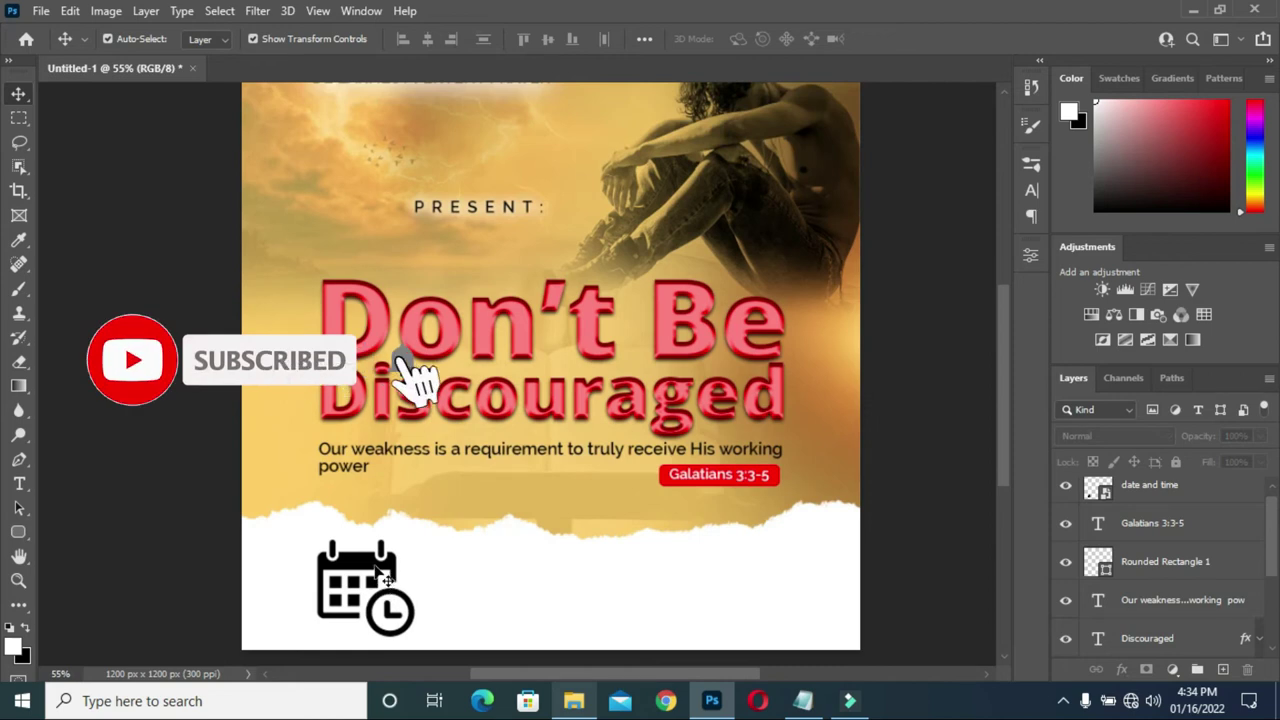
- Scale the date and time icon on the white strip down to 4.46%, keeping it lined up with the sentence's start
left_click(383, 574)
scroll(392, 630, "down", 2)
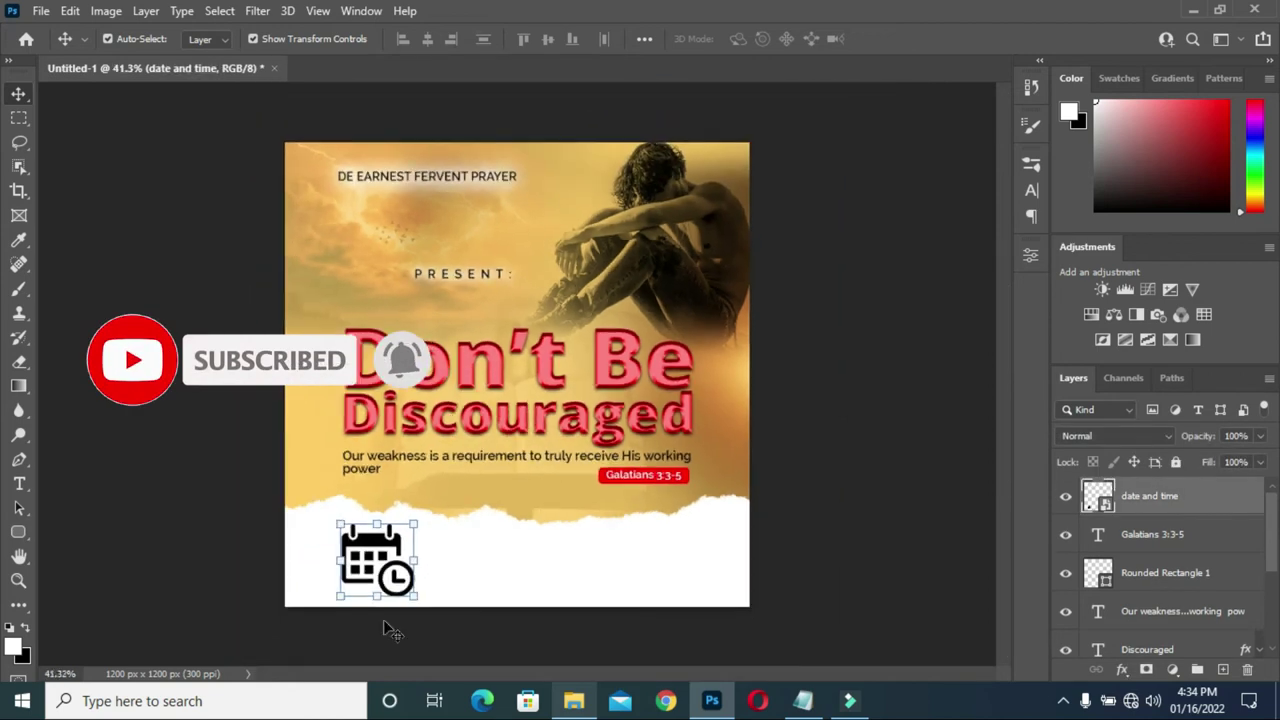
scroll(398, 612, "up", 2)
left_click_drag(406, 621, 340, 575)
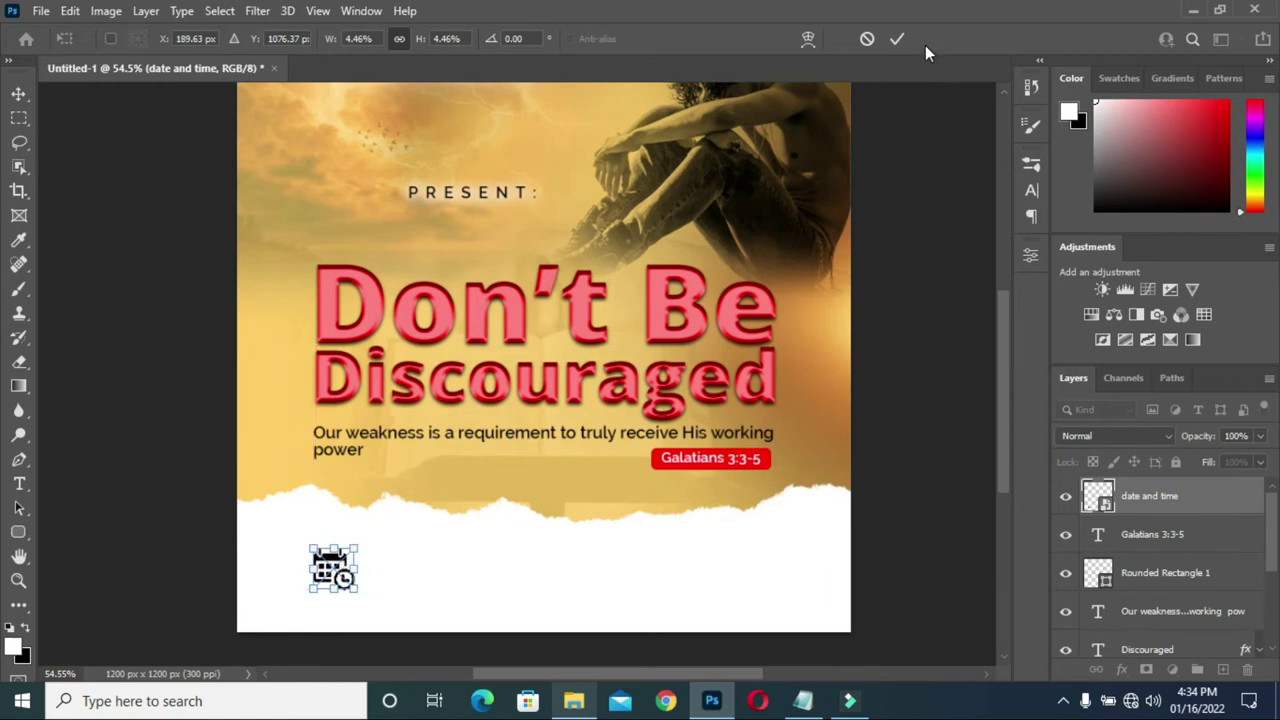
left_click(881, 312)
scroll(340, 528, "up", 1)
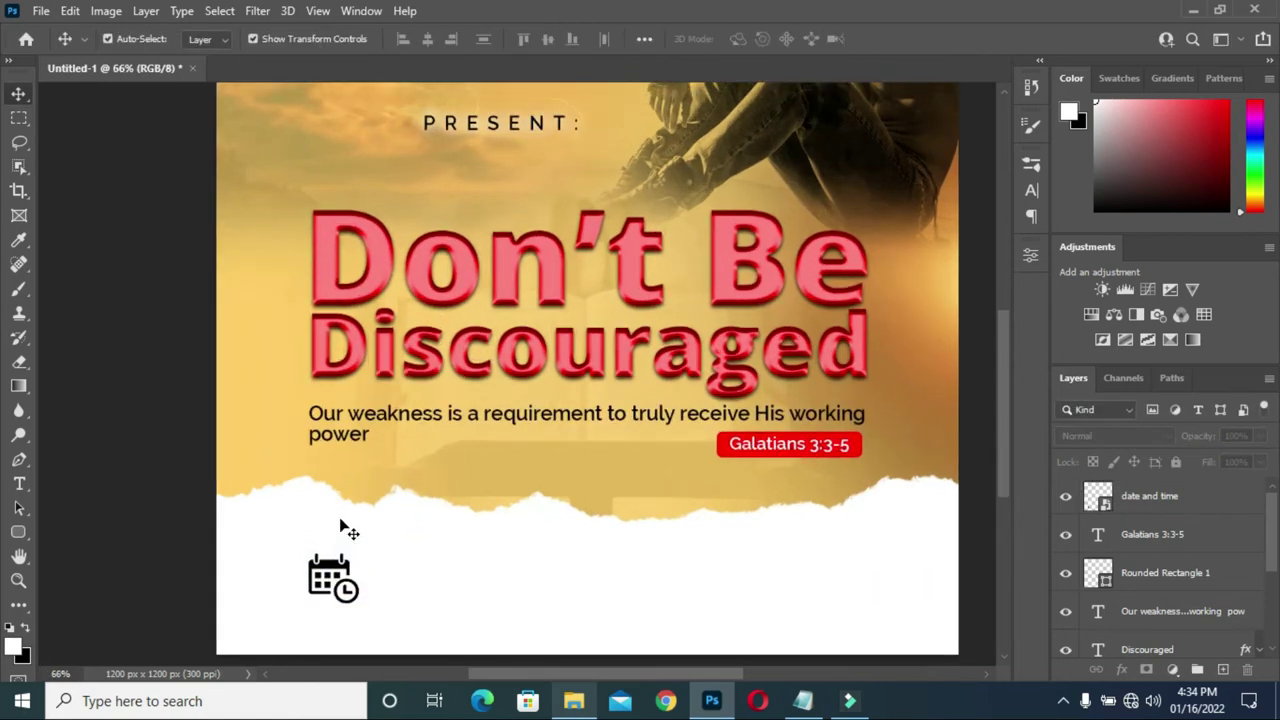
- Copy 28th from the Notepad notes and add it as a new text layer beside the calendar icon
left_click(803, 700)
double_click(378, 340)
left_click_drag(378, 340, 271, 333)
left_click(305, 333)
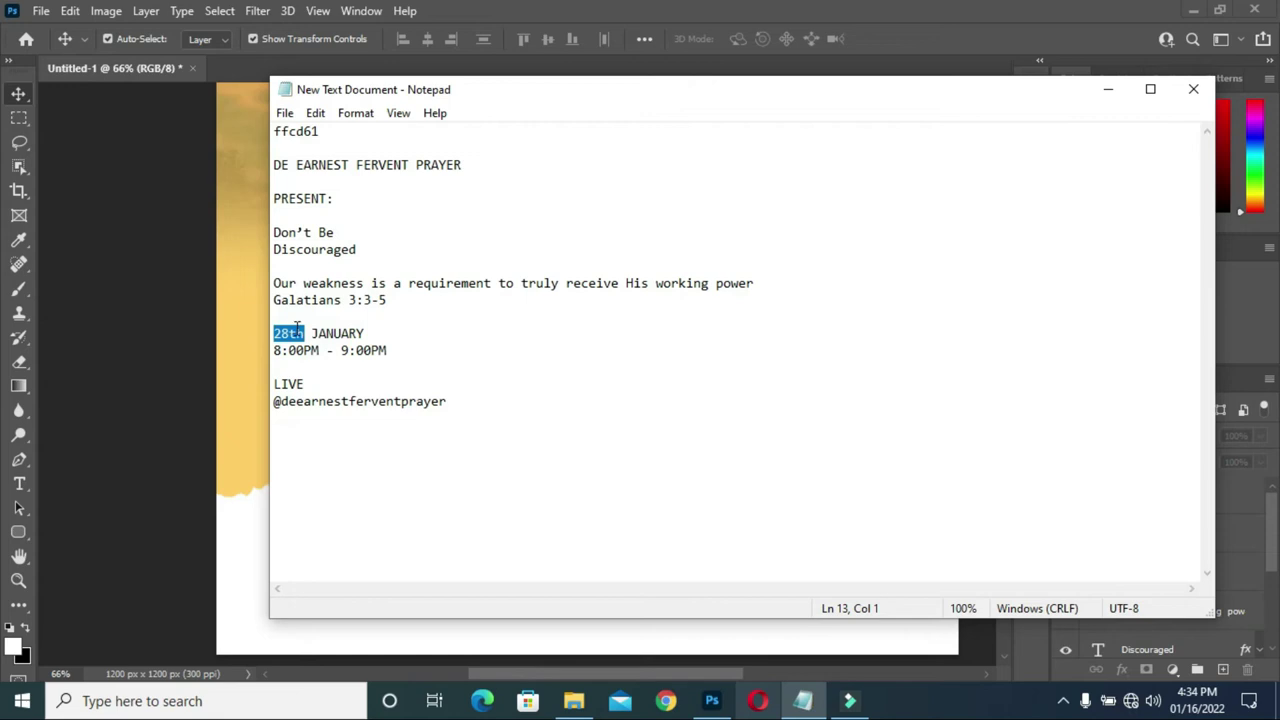
left_click(1106, 91)
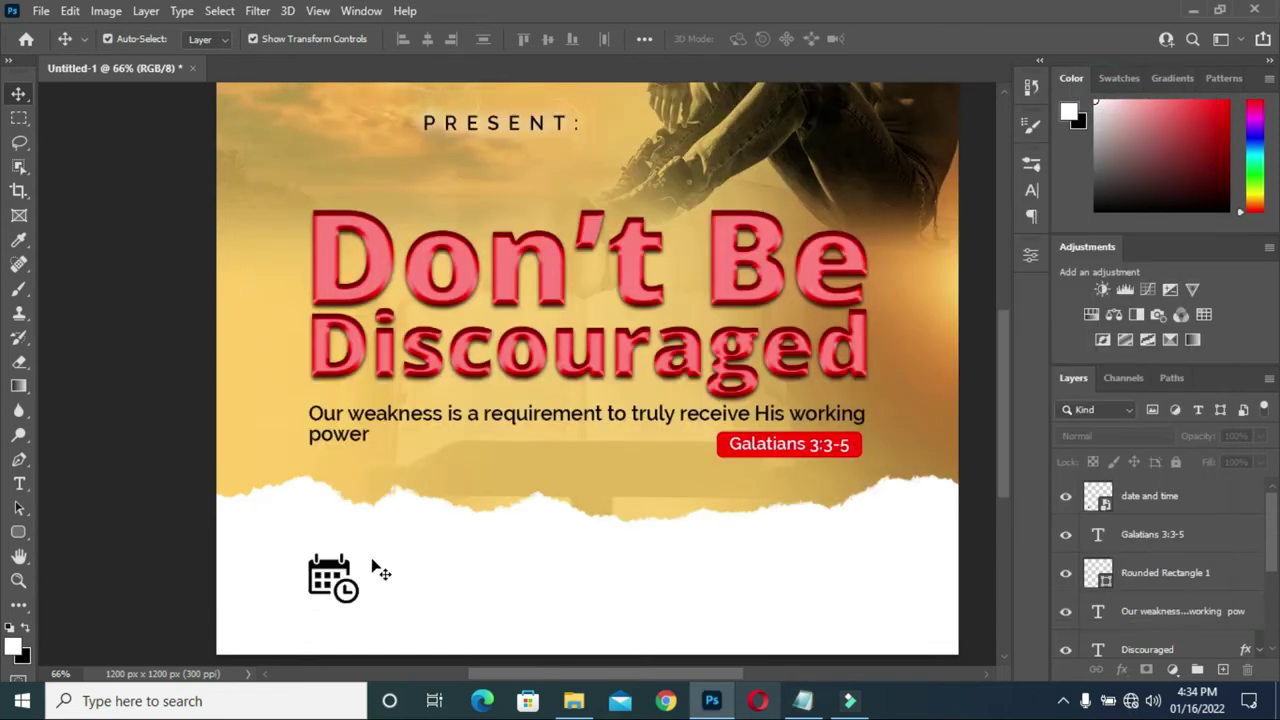
key("t")
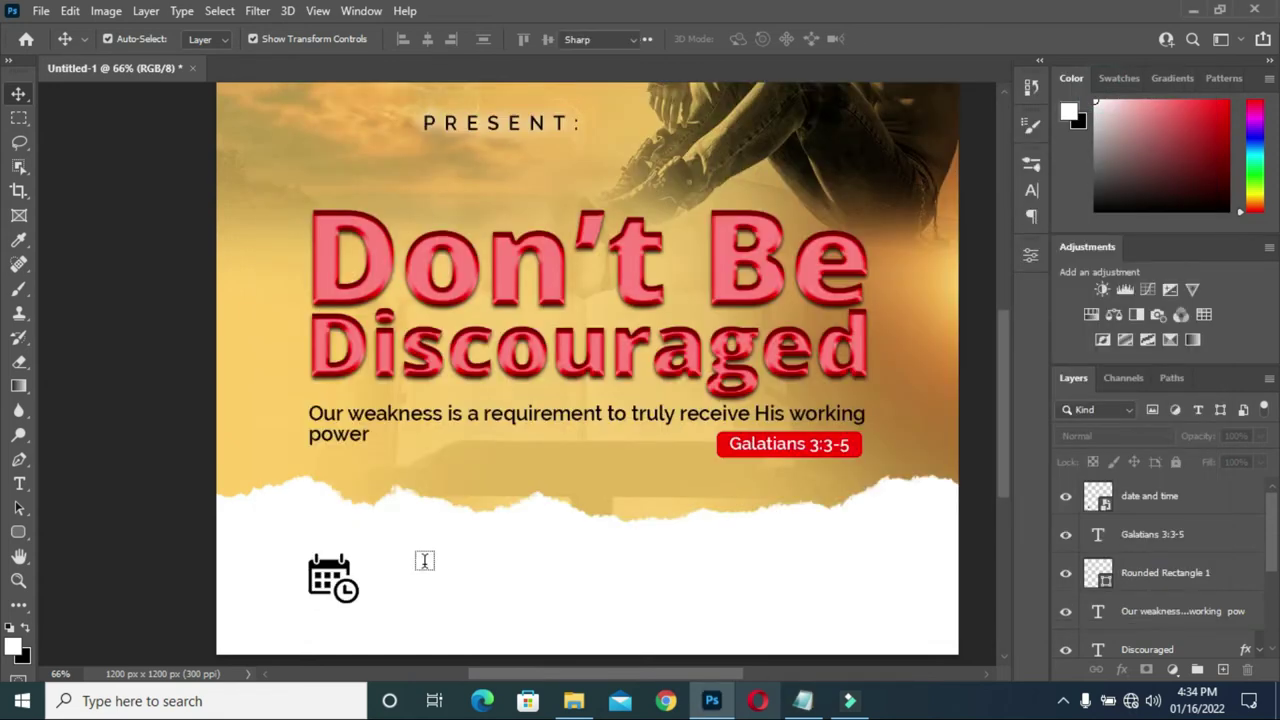
left_click(423, 558)
key("BackSpace")
left_click(894, 39)
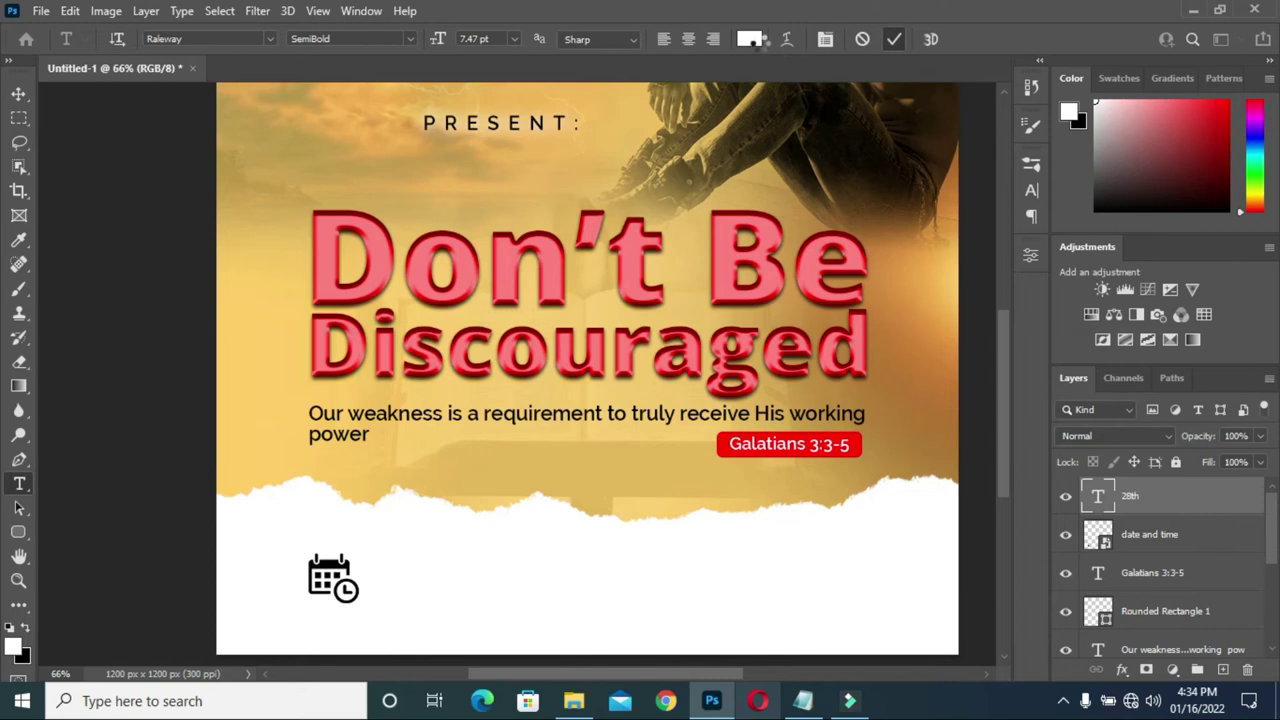
- Change the 28th text colour to black (000000)
left_click(751, 39)
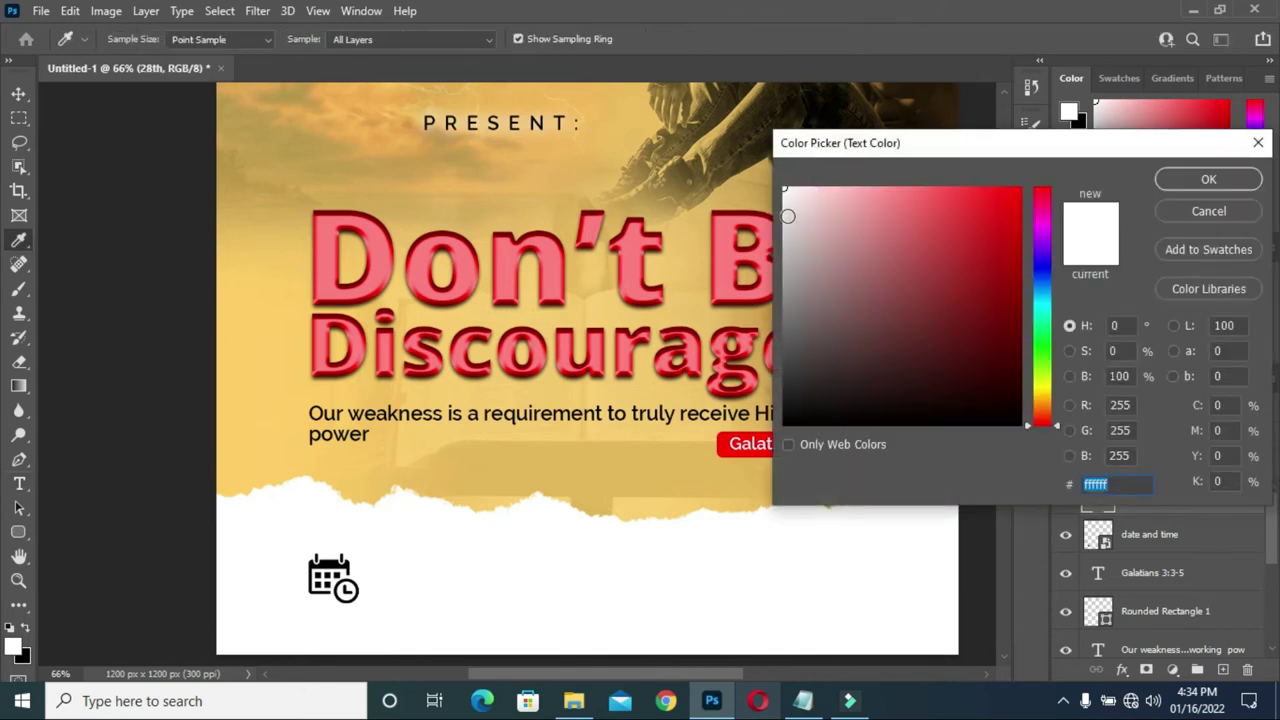
left_click(802, 370)
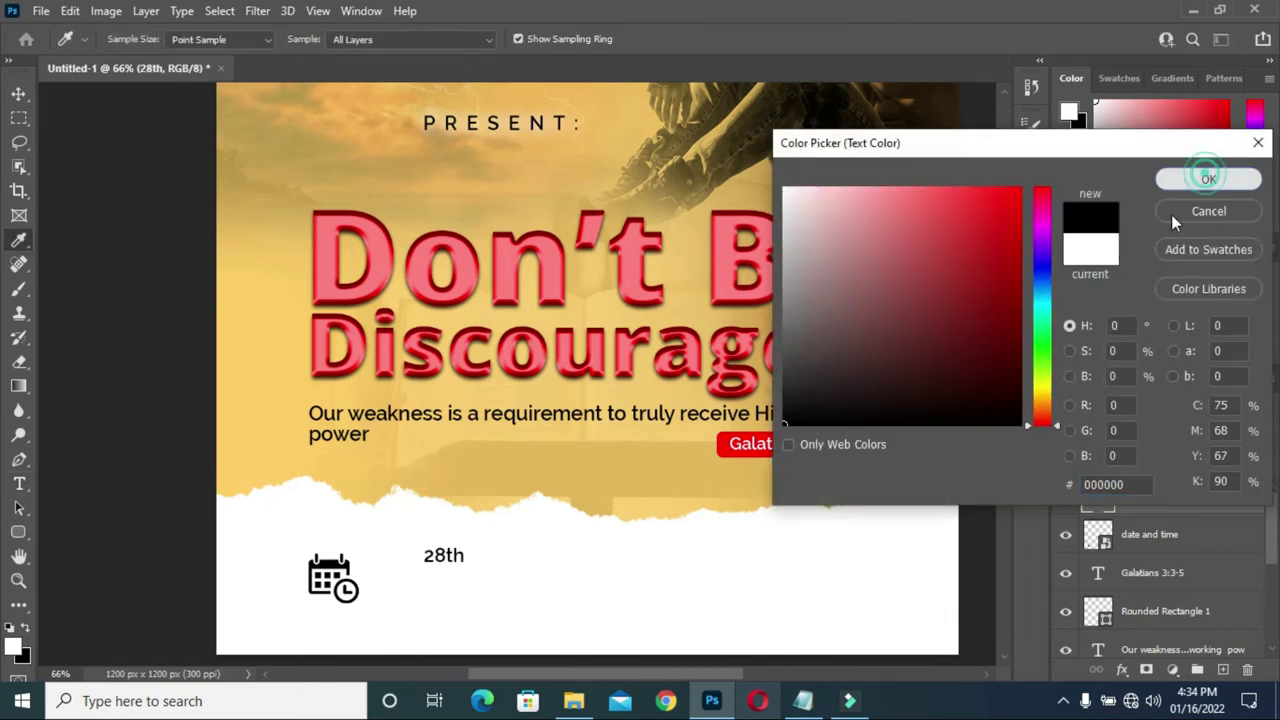
left_click(1206, 178)
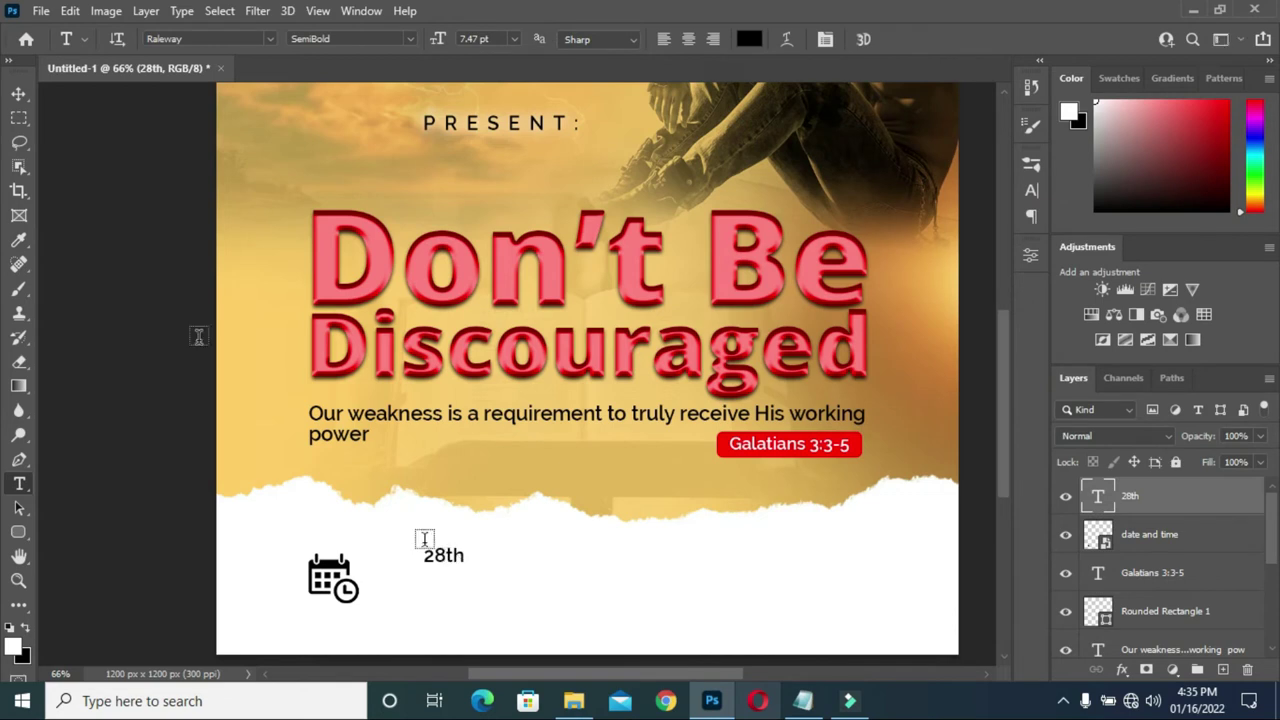
- Enlarge the 28th text to 279.07% and place it directly beside the calendar icon
left_click(18, 93)
left_click_drag(468, 568, 556, 650)
left_click_drag(496, 573, 432, 557)
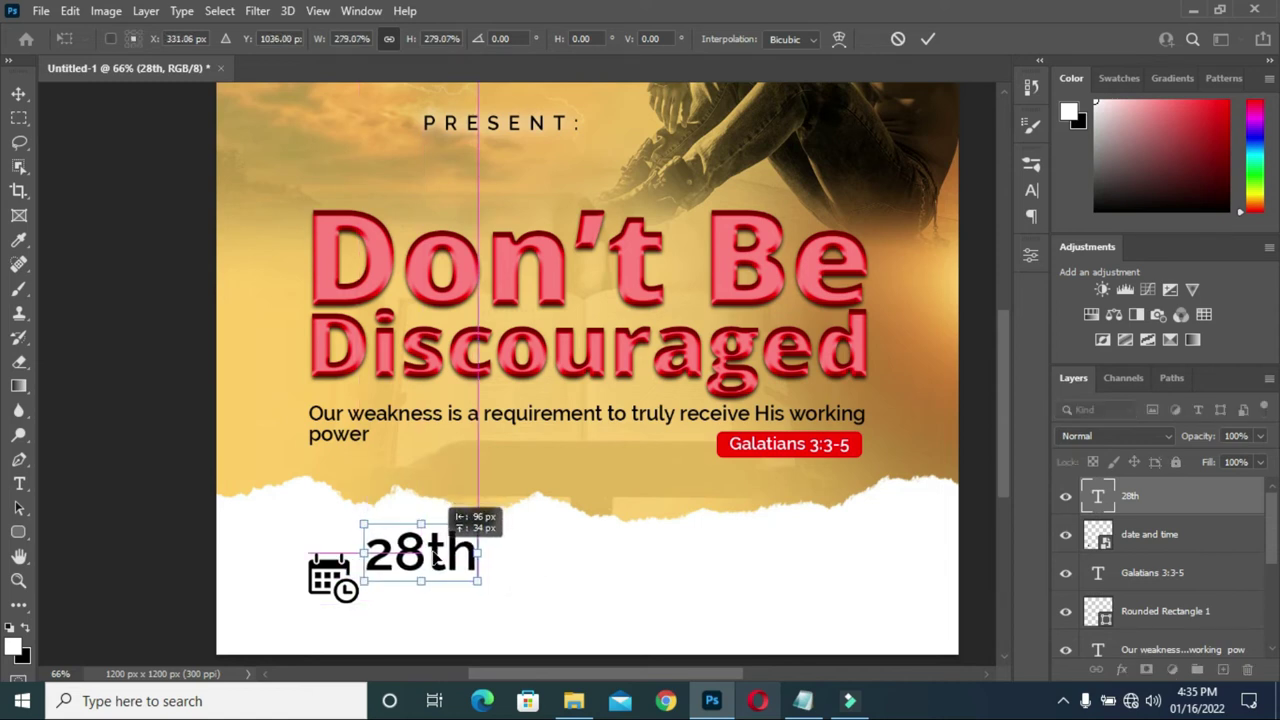
left_click(928, 38)
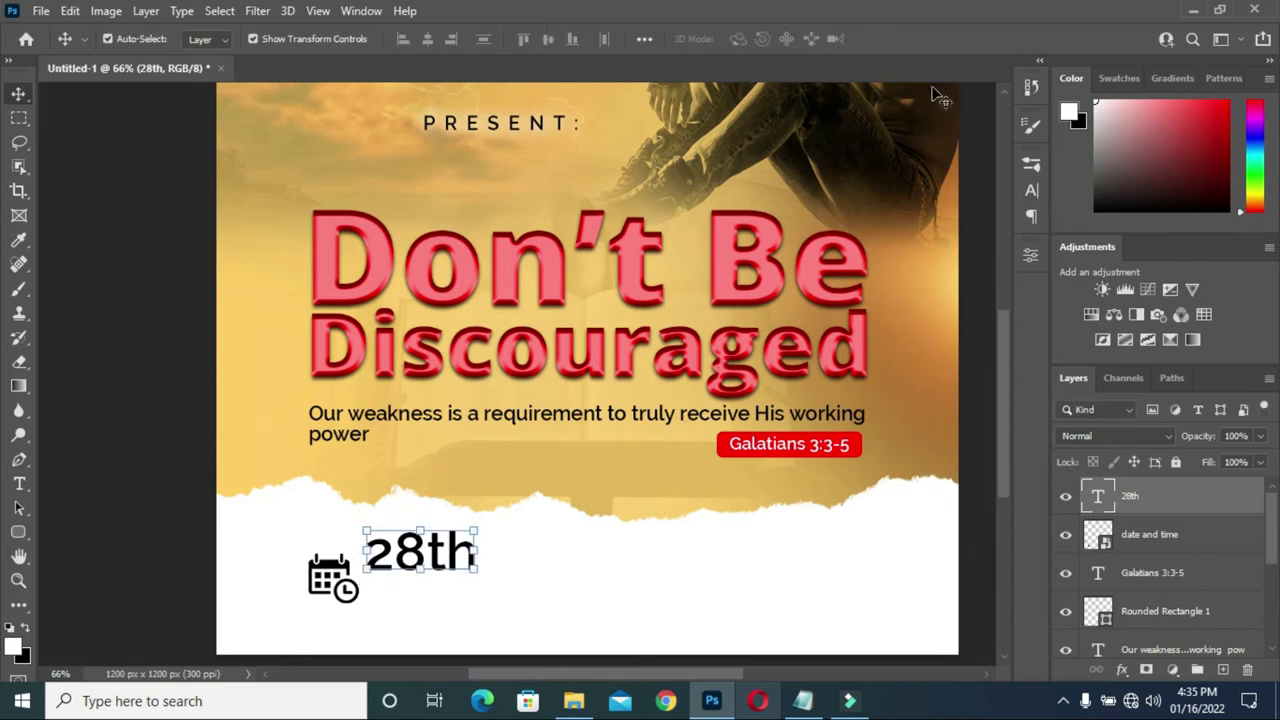
- Set the 28th text in Open Sans Extrabold and move it slightly down beside the calendar icon
key("t")
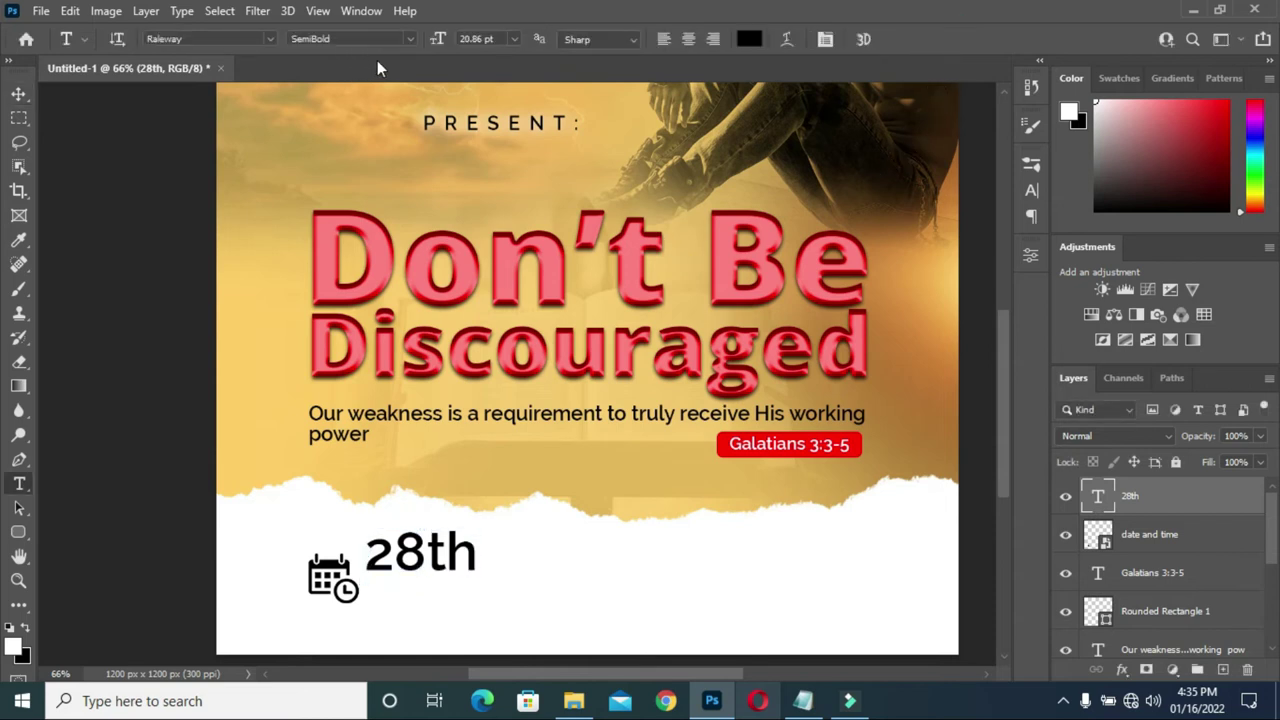
left_click(271, 38)
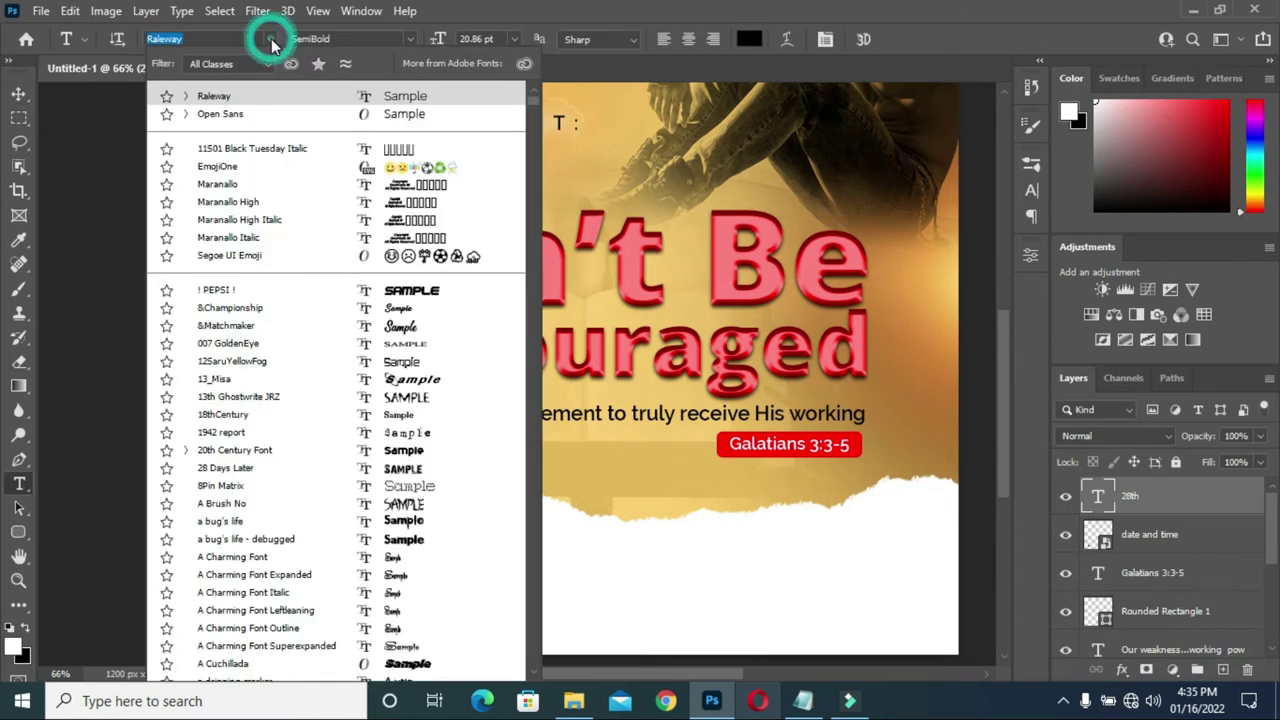
left_click(220, 113)
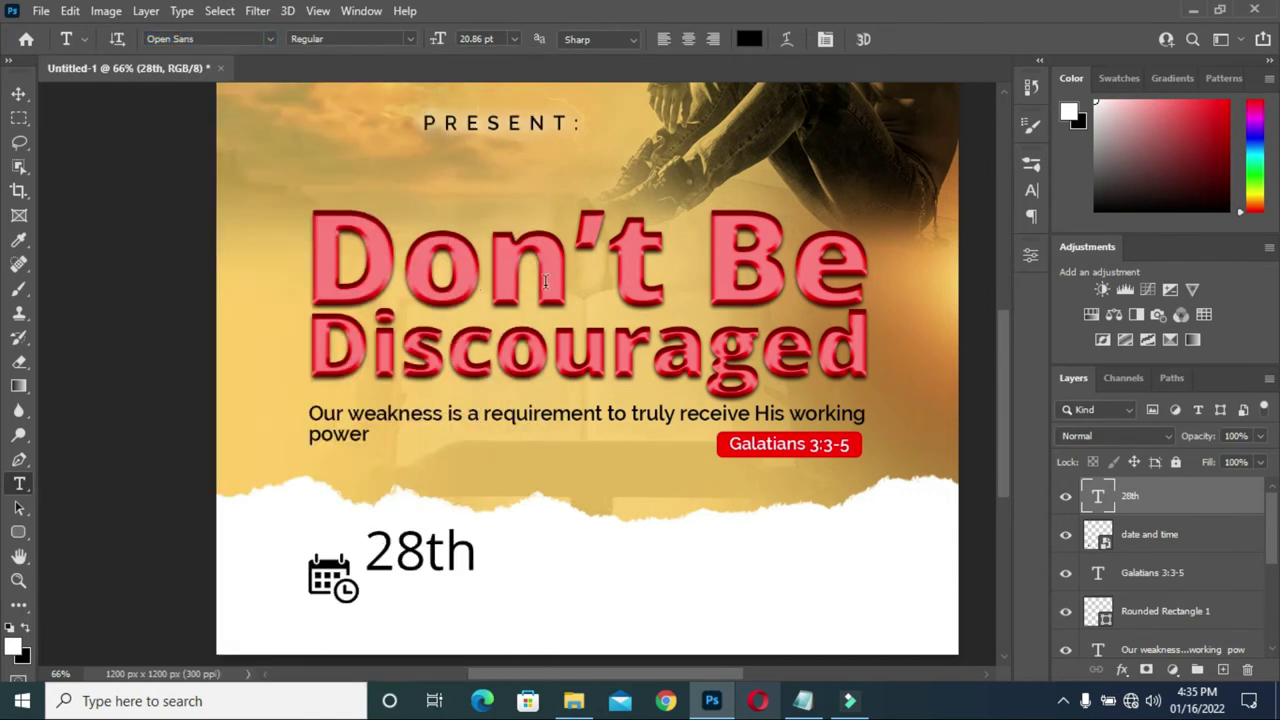
left_click(410, 39)
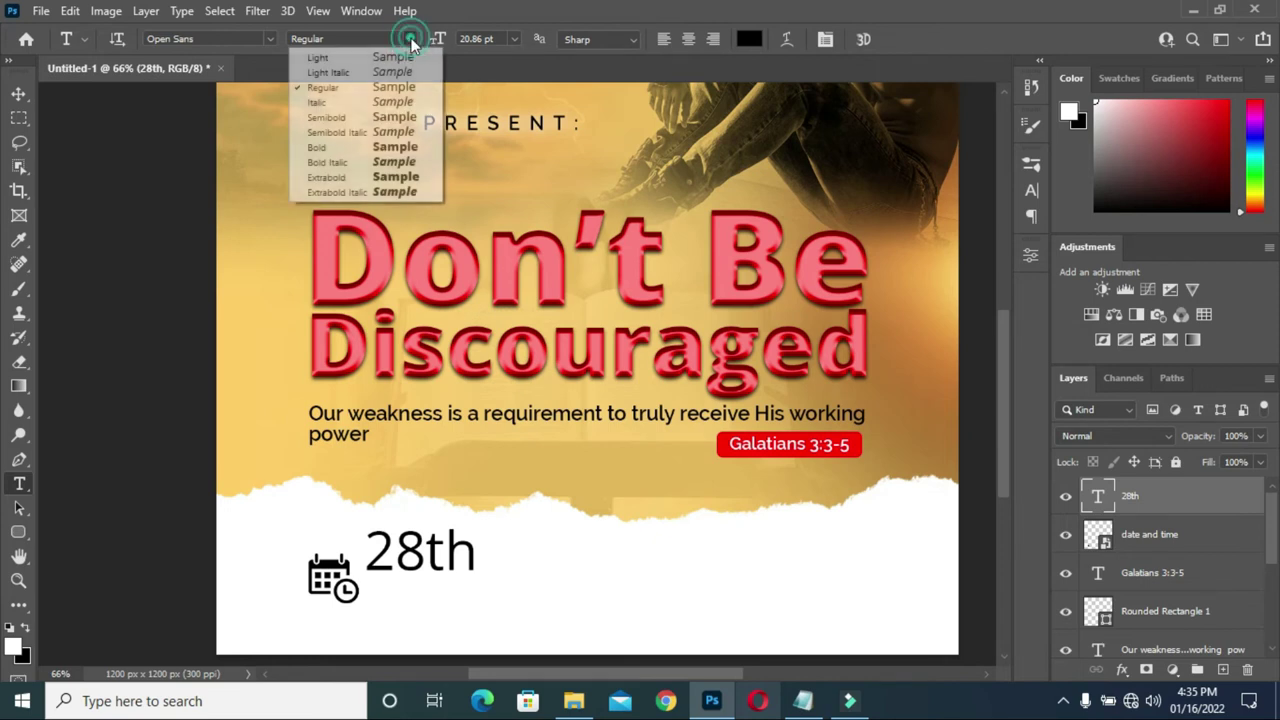
left_click(362, 177)
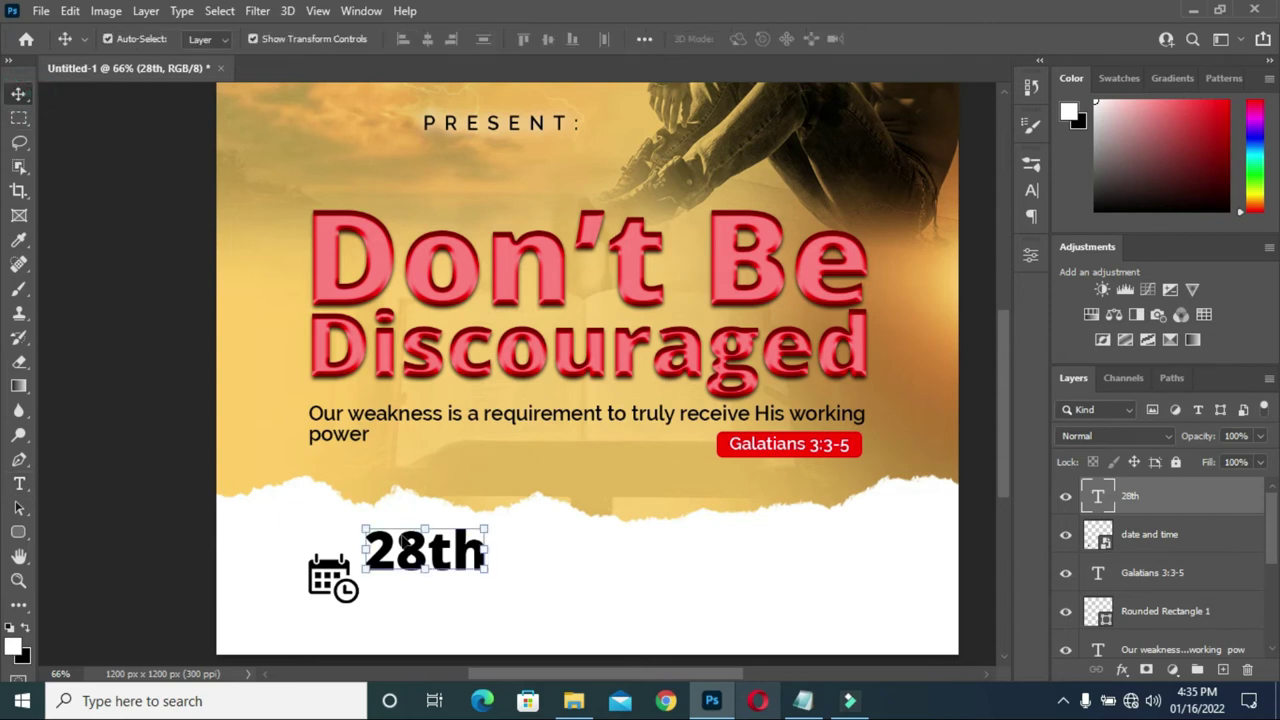
left_click_drag(420, 553, 420, 567)
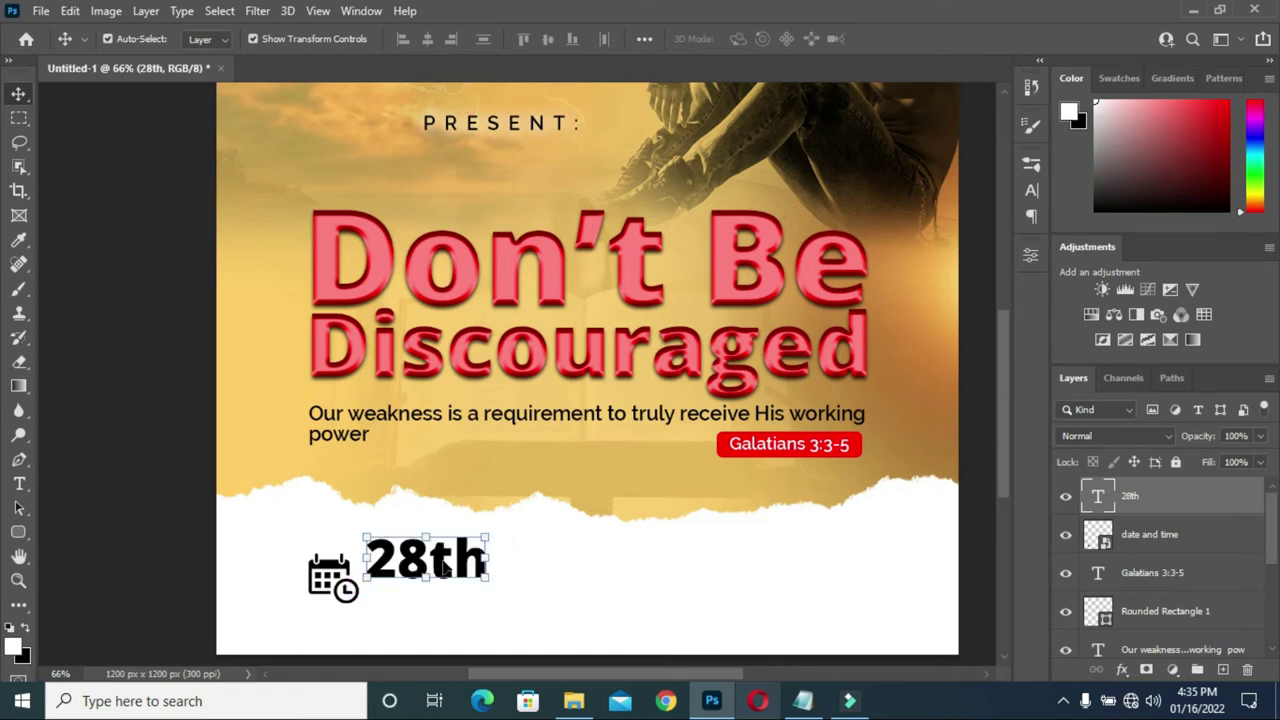
- Duplicate the 28th text layer and place the copy directly beneath the original
scroll(501, 384, "down", 1)
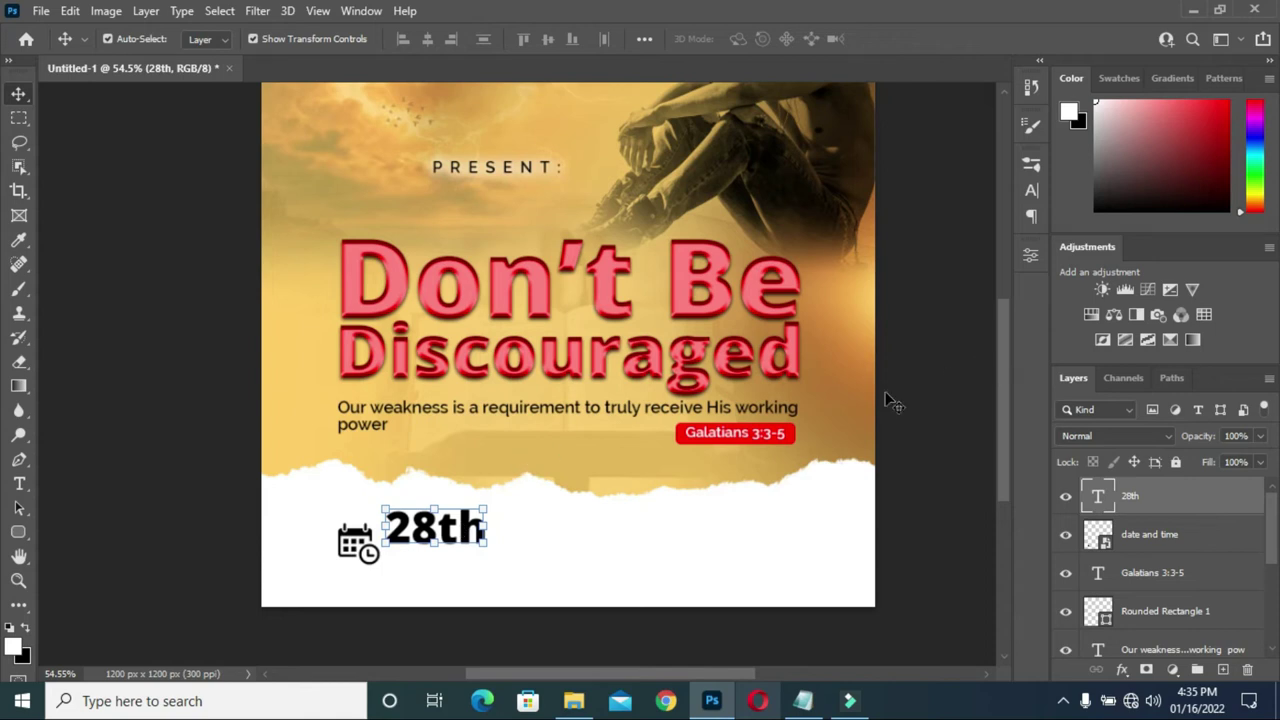
left_click_drag(1194, 496, 1140, 506)
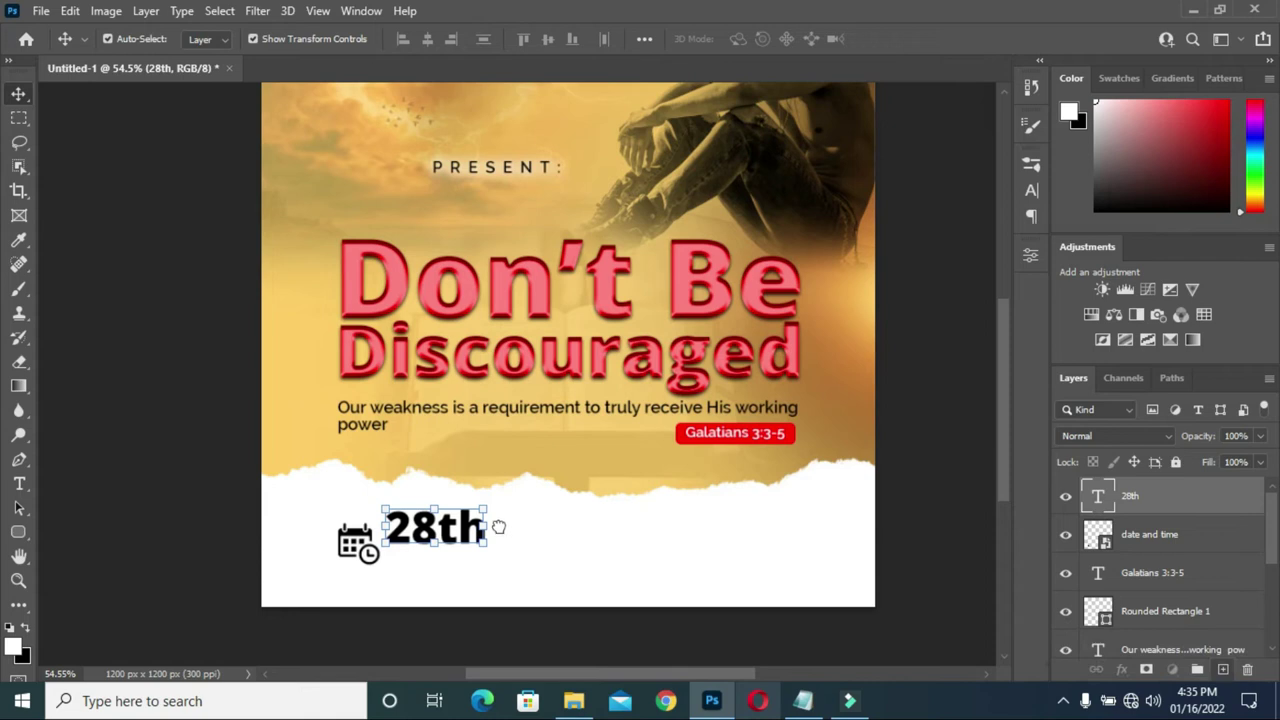
key("ctrl+j")
scroll(432, 536, "up", 1)
left_click_drag(432, 530, 440, 568)
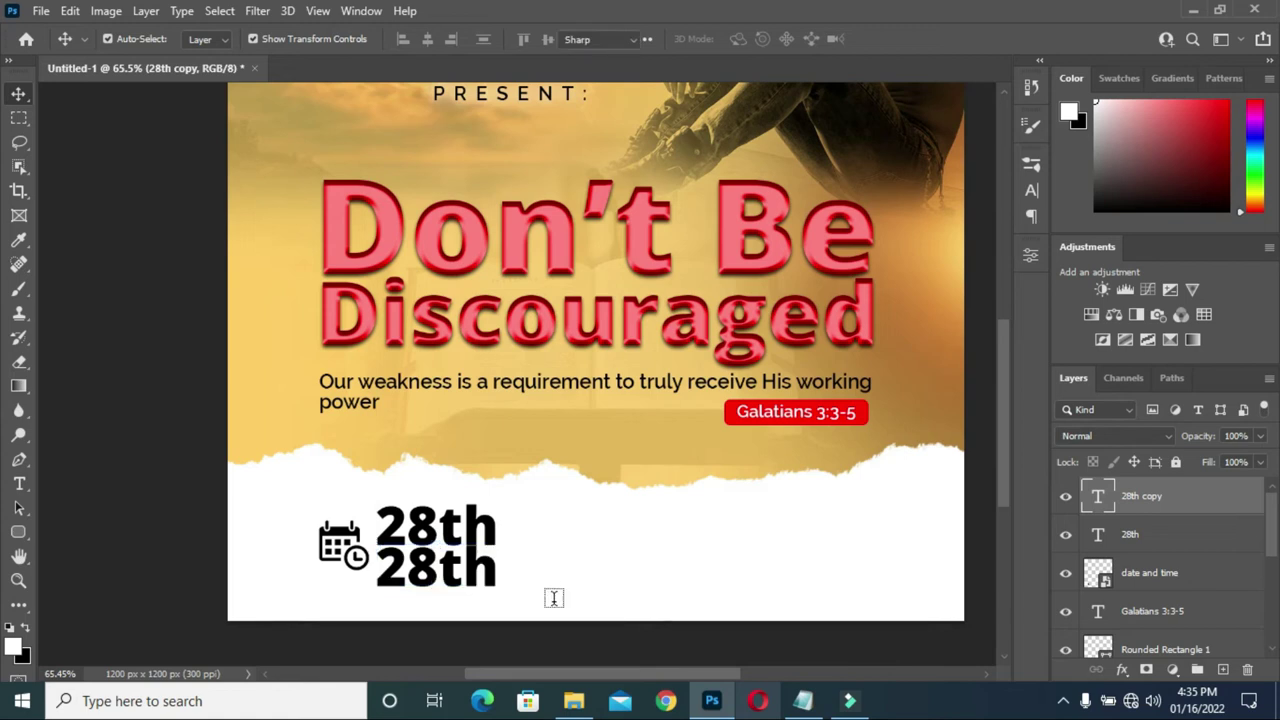
- Replace the text of the lower 28th copy with JANUARY, copied from the Notepad notes
key("t")
key("alt+Tab")
mouse_move(369, 333)
left_mouse_down()
mouse_move(312, 333)
mouse_move(378, 331)
left_mouse_up()
key("ctrl+c")
left_click(314, 333)
left_click(368, 330)
left_click(311, 332)
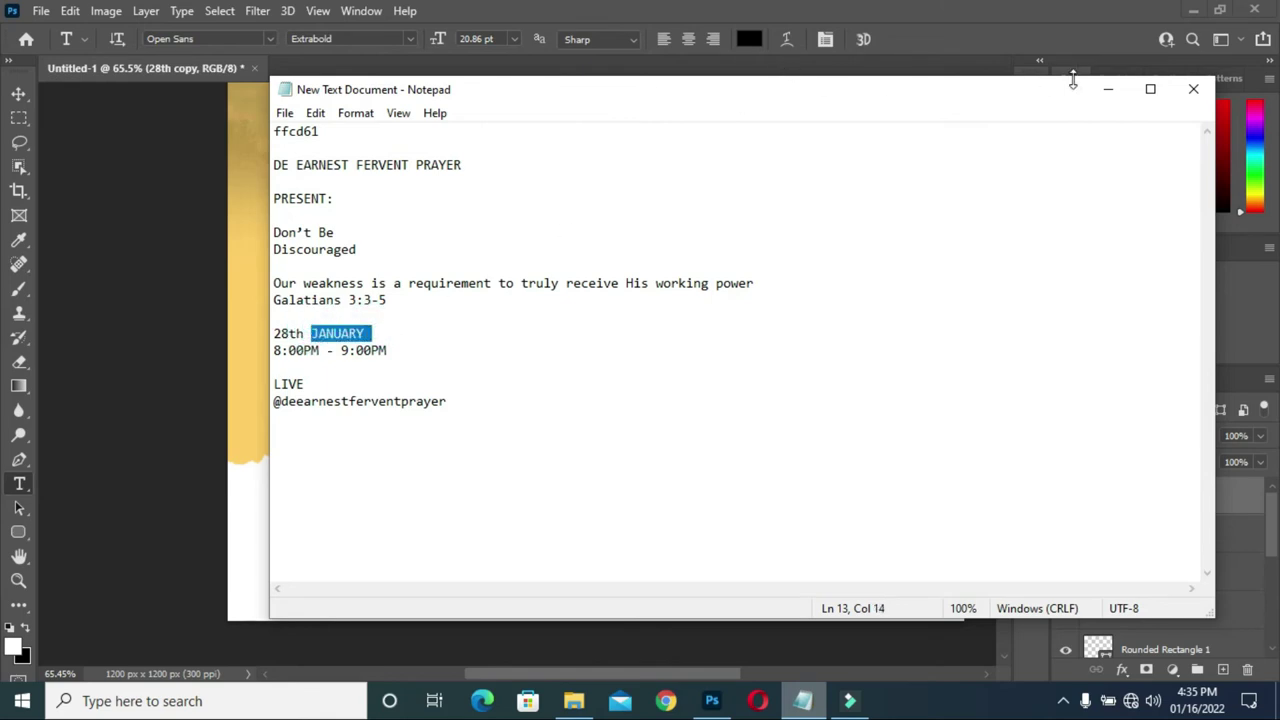
left_click(1107, 89)
left_click(418, 570)
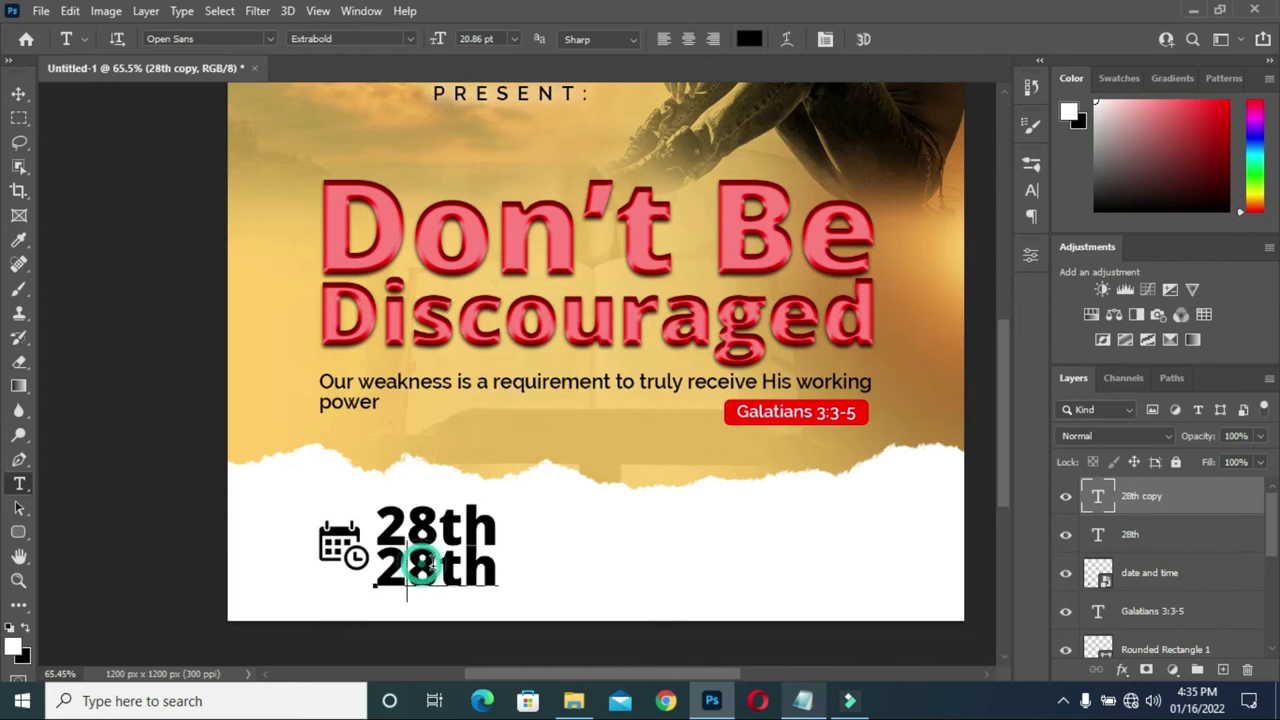
double_click(478, 555)
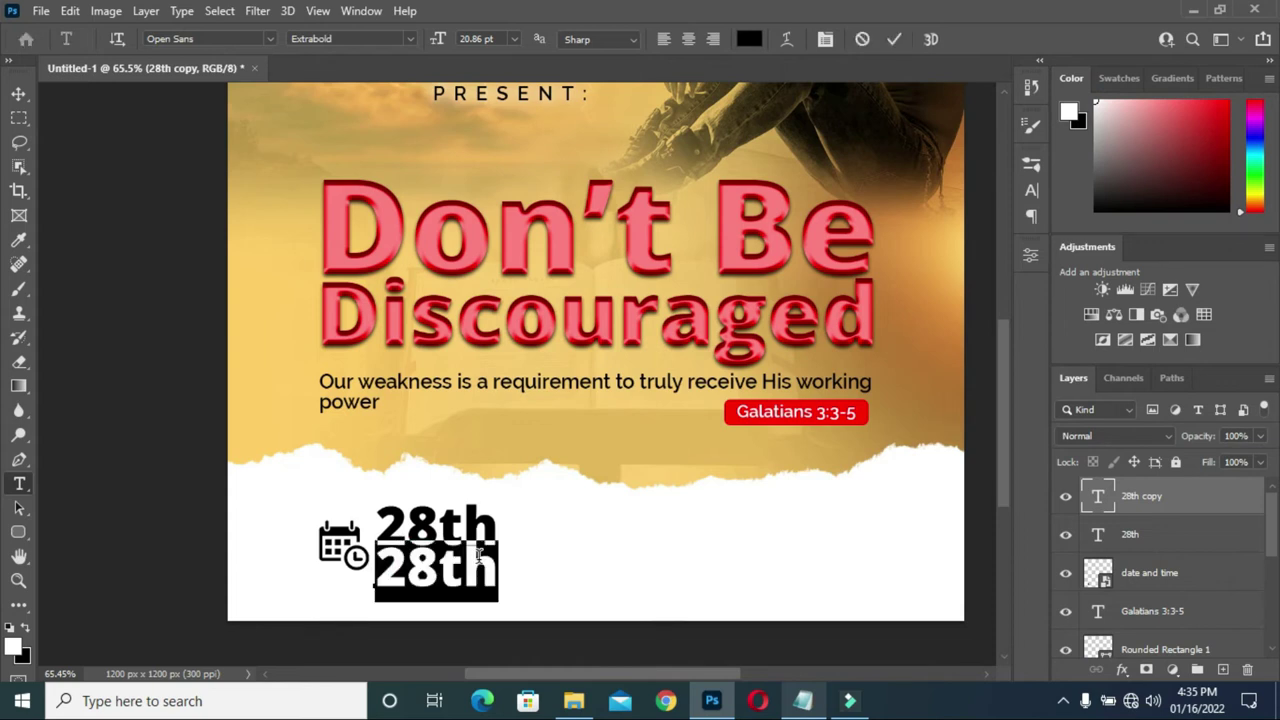
key("ctrl+v")
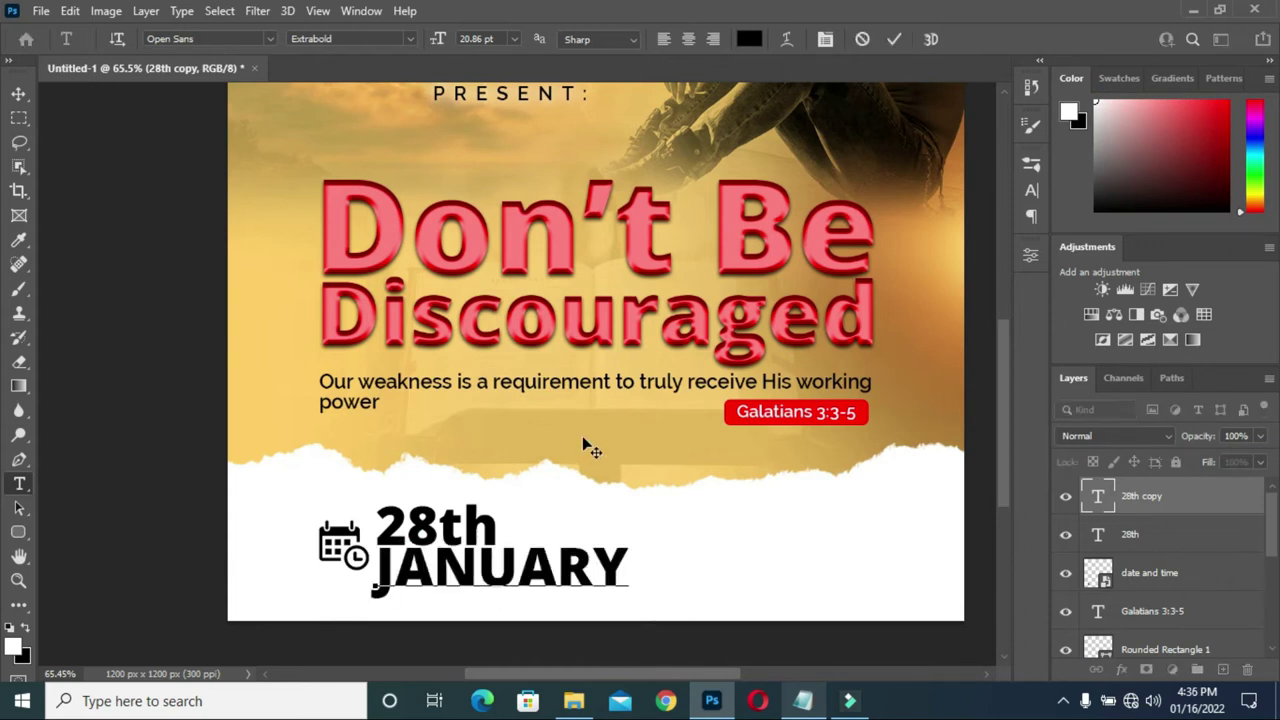
- Set JANUARY to Bold, scale it to 50.35% and position it just beneath 28th
left_click(408, 39)
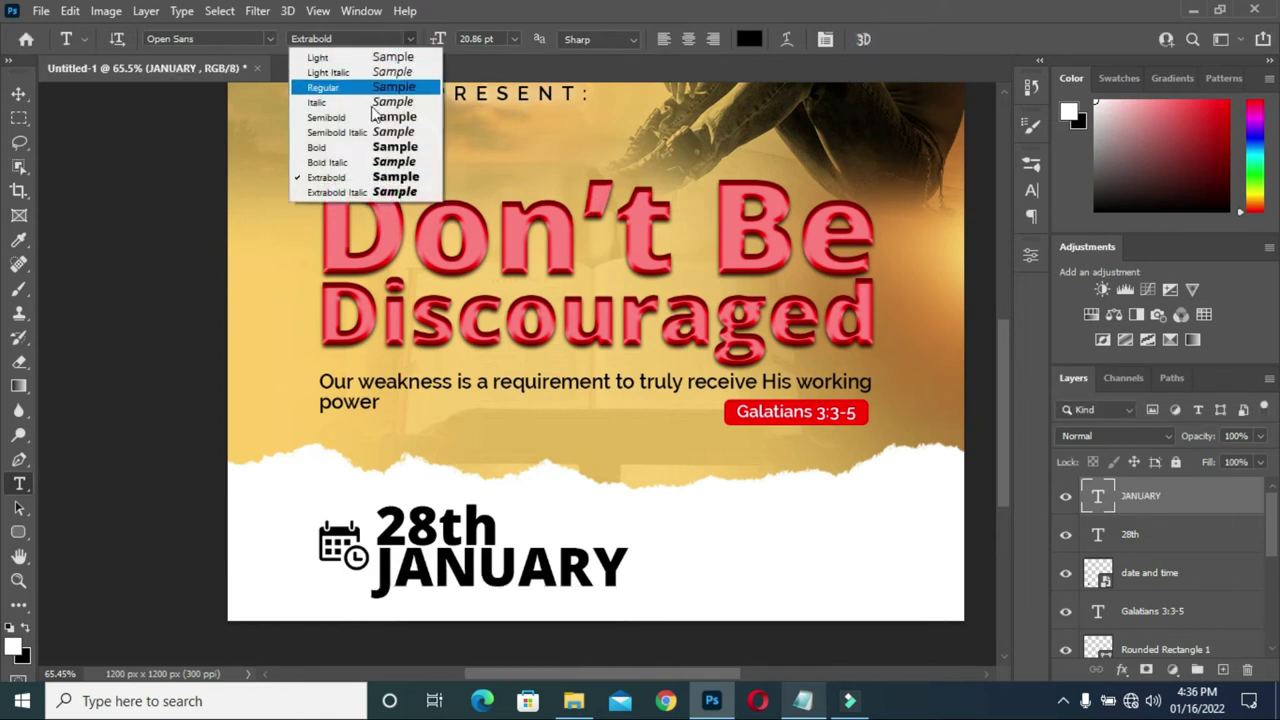
left_click(356, 150)
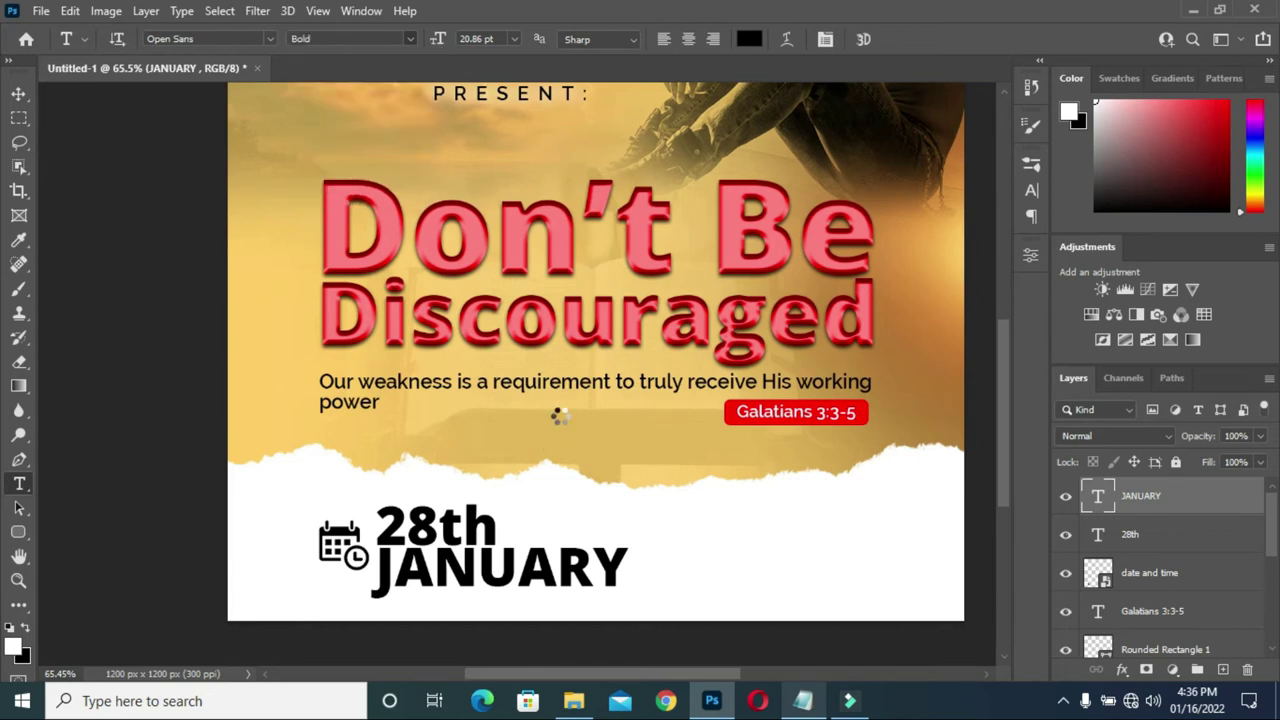
left_click(18, 93)
left_click_drag(617, 596, 506, 571)
key("Down")
key("Down")
key("Down")
key("Down")
key("Down")
key("Down")
key("Down")
key("Down")
key("Down")
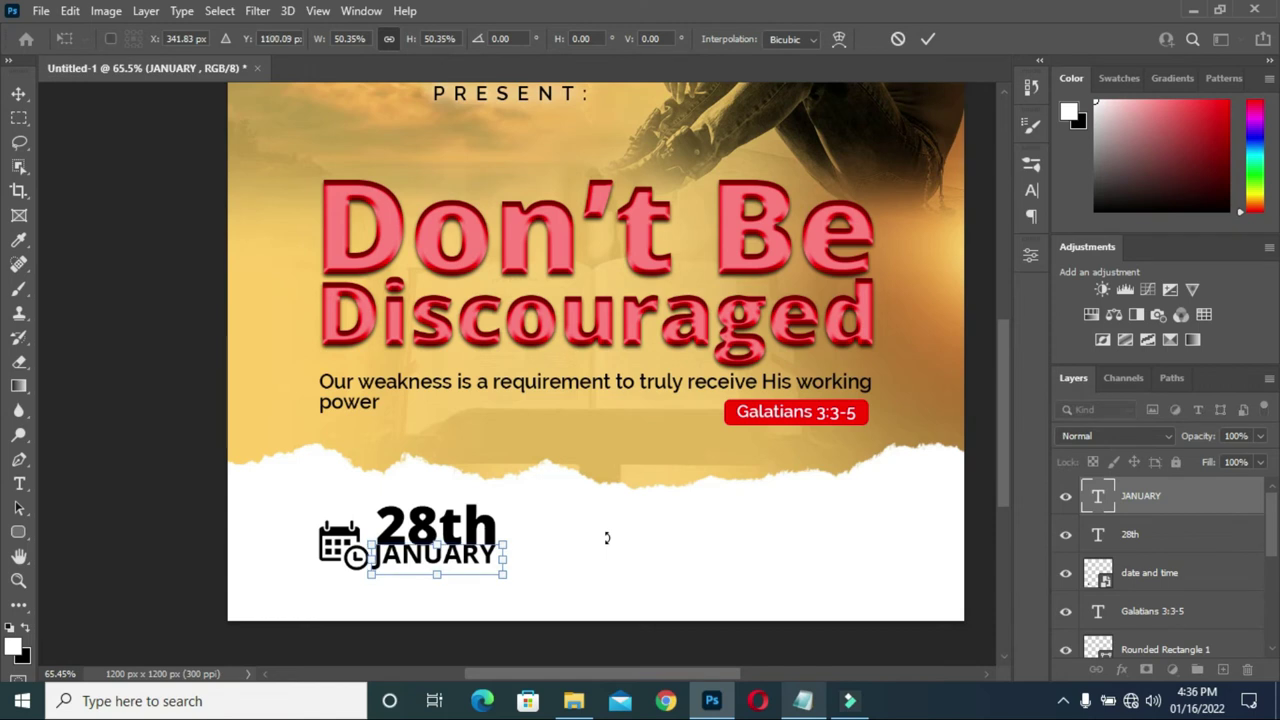
key("Down")
key("Down")
key("Down")
key("Down")
key("Down")
key("Down")
key("Down")
key("Down")
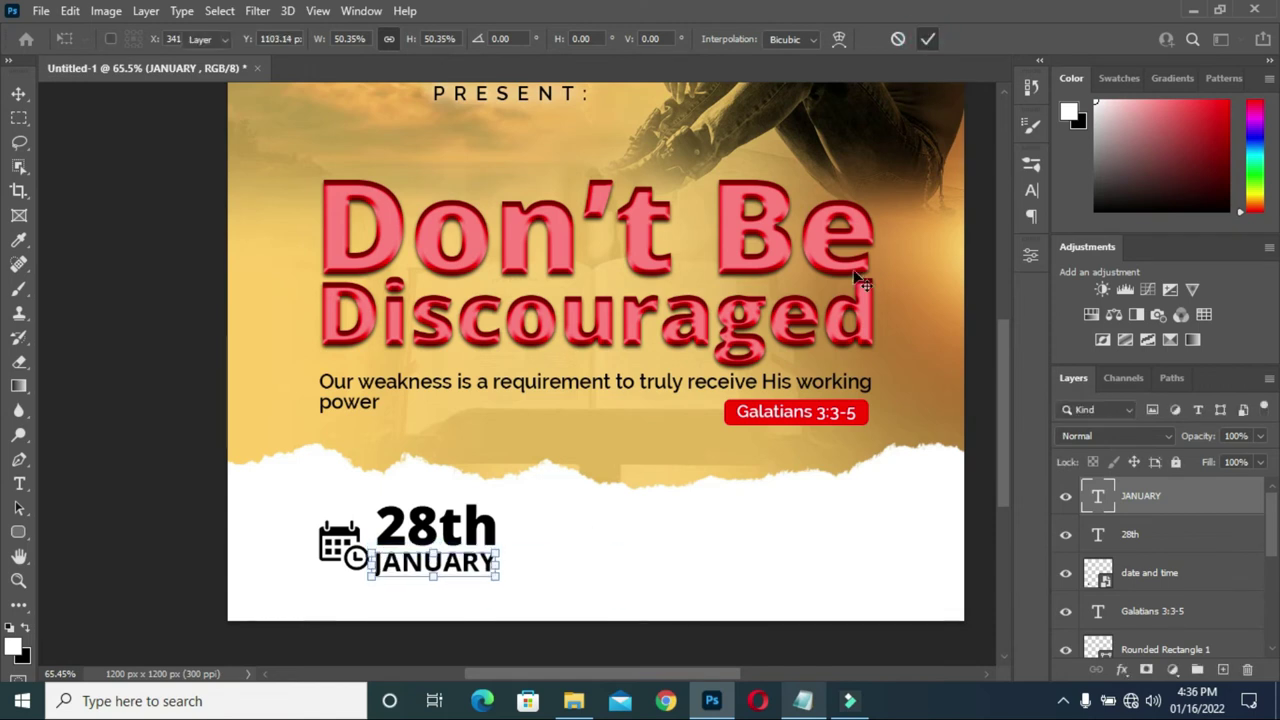
key("Return")
left_click(86, 337)
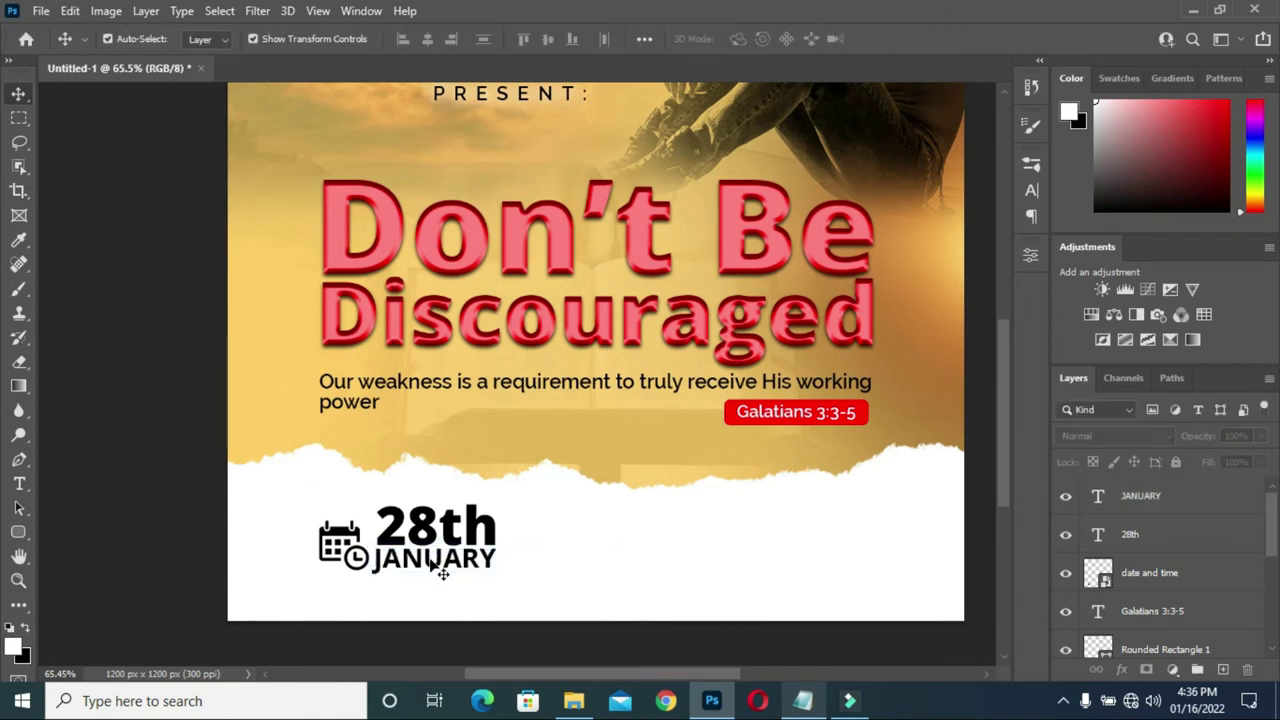
- Shift JANUARY slightly right and scale it down a little so its edges line up with 28th
scroll(428, 563, "up", 2)
left_click_drag(428, 563, 434, 562)
key("ctrl+t")
left_click_drag(529, 586, 528, 578)
left_click(928, 38)
- Set JANUARY to Extrabold and scale it to 95.45% to fit the width of 28th
key("t")
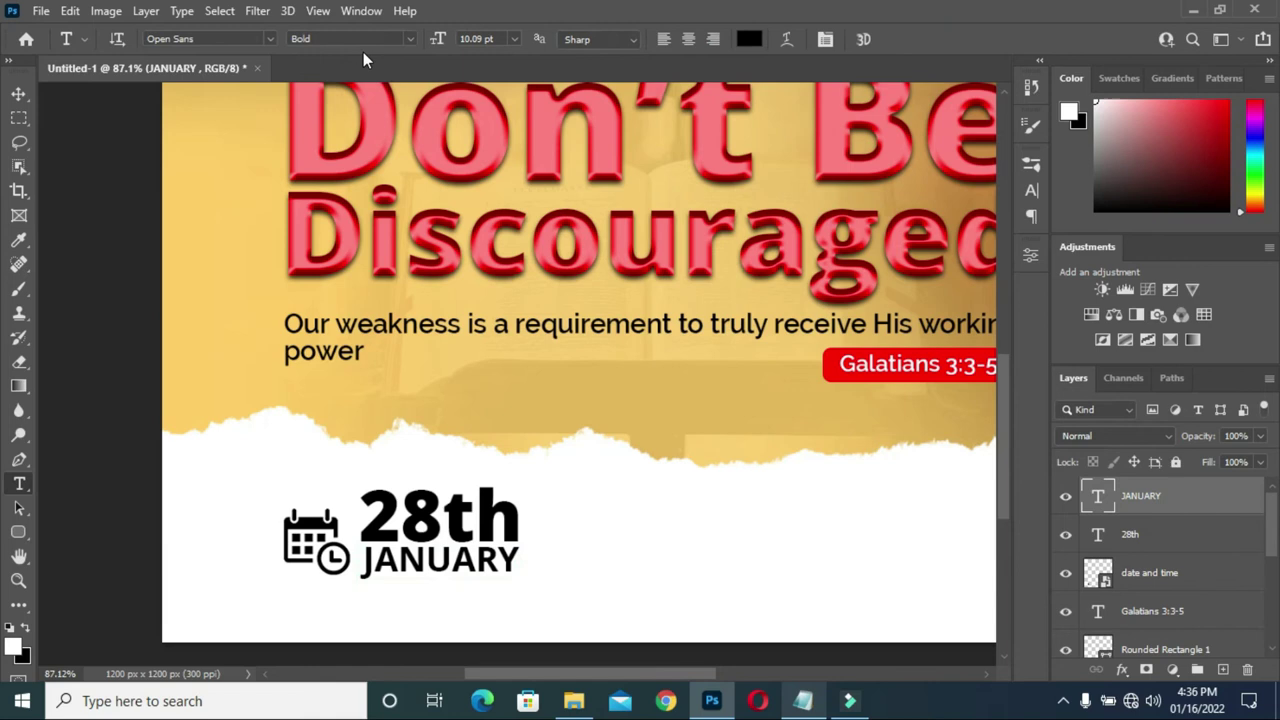
left_click(408, 40)
left_click(372, 177)
key("v")
mouse_move(527, 579)
left_mouse_down()
mouse_move(529, 551)
mouse_move(527, 577)
left_mouse_up()
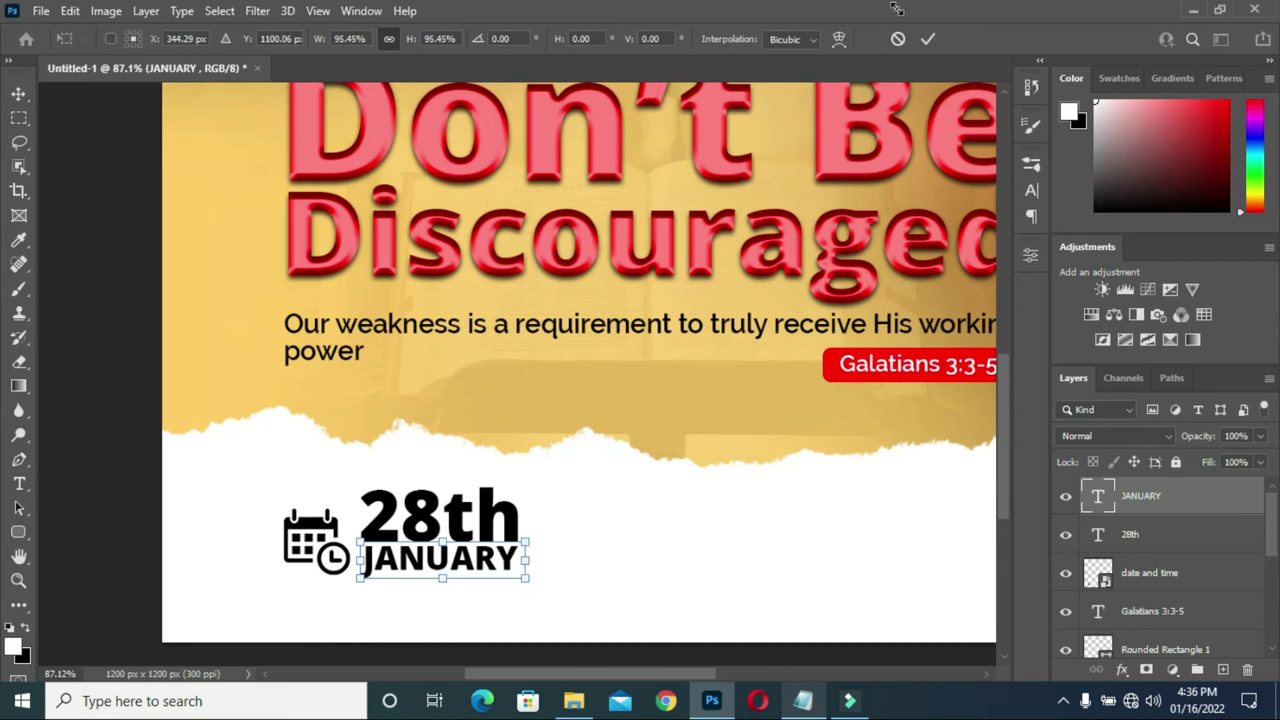
left_click(928, 39)
scroll(487, 500, "down", 1)
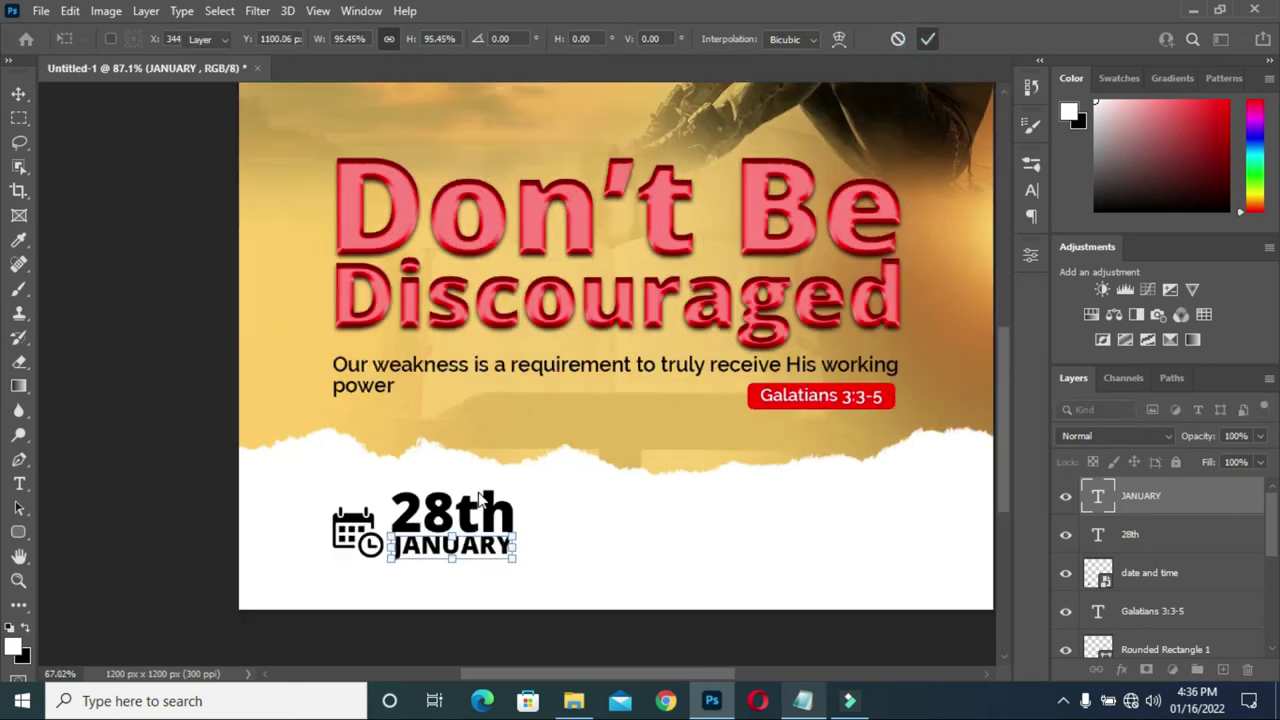
left_click(172, 472)
scroll(527, 557, "up", 1)
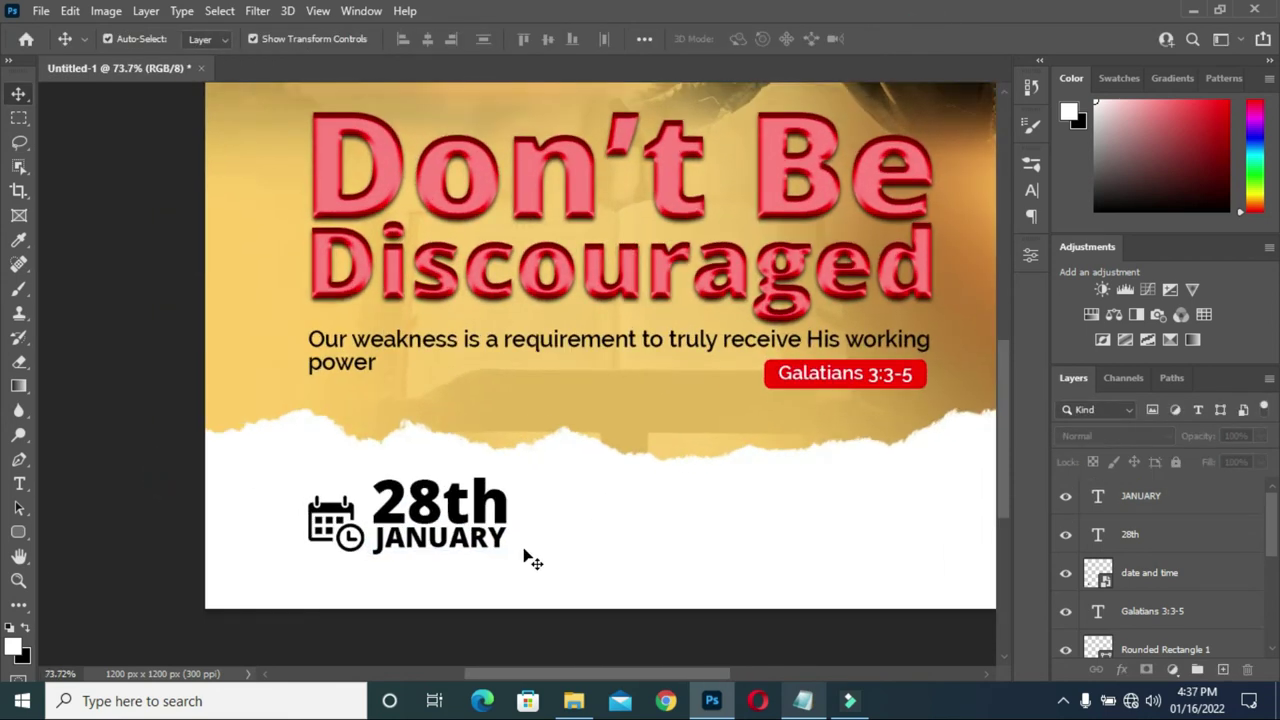
scroll(527, 557, "up", 2)
scroll(502, 549, "up", 2)
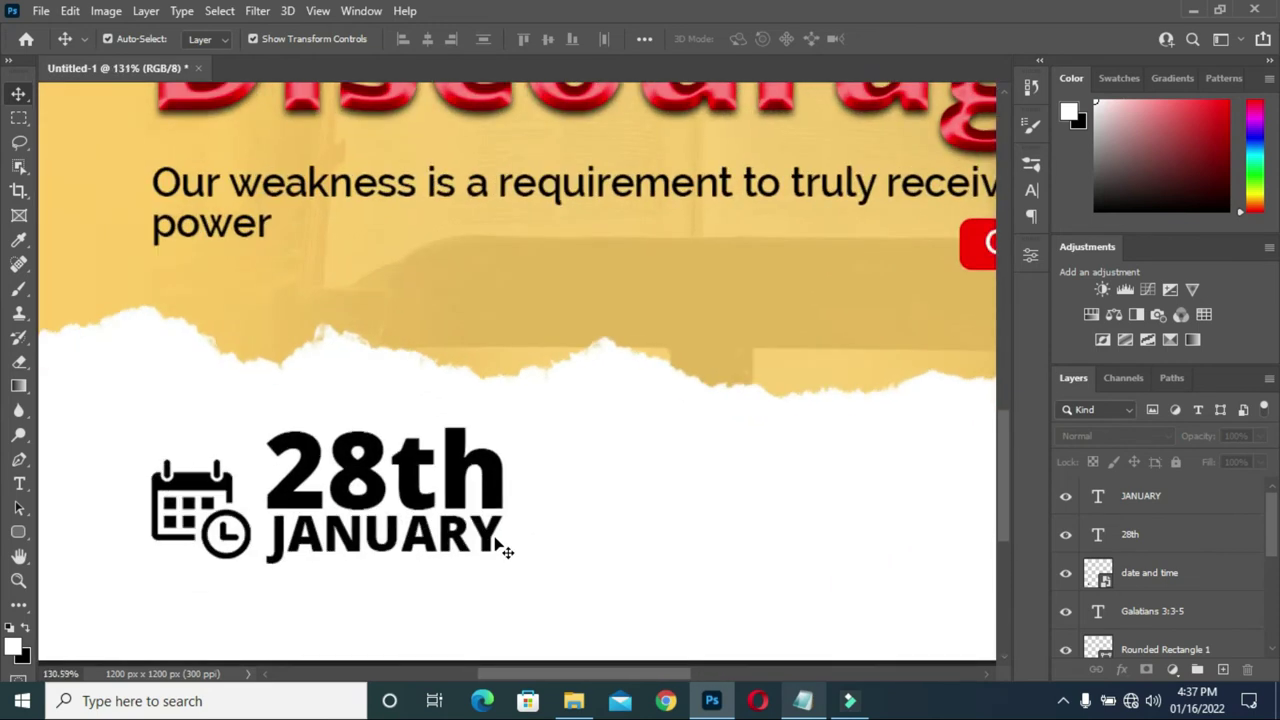
- Scale the JANUARY text to 100.60% so its edges line up with 28th
left_click(496, 554)
key("ctrl+t")
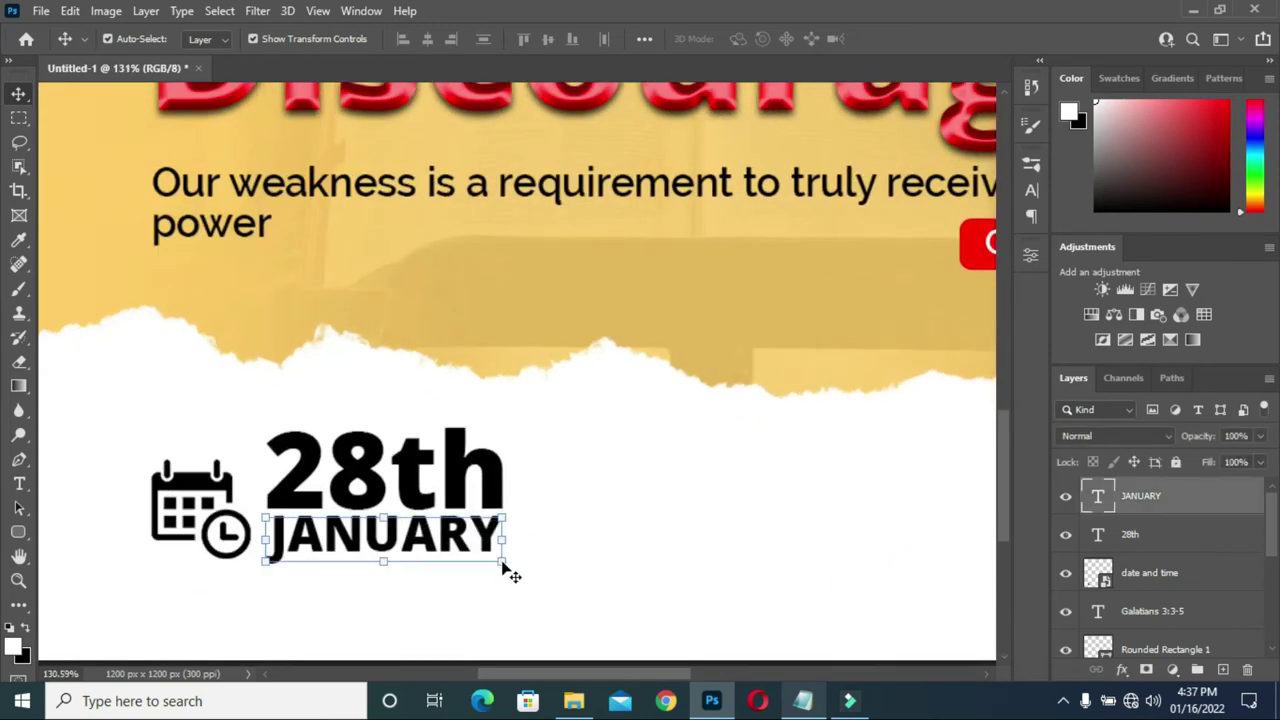
left_click_drag(516, 565, 516, 566)
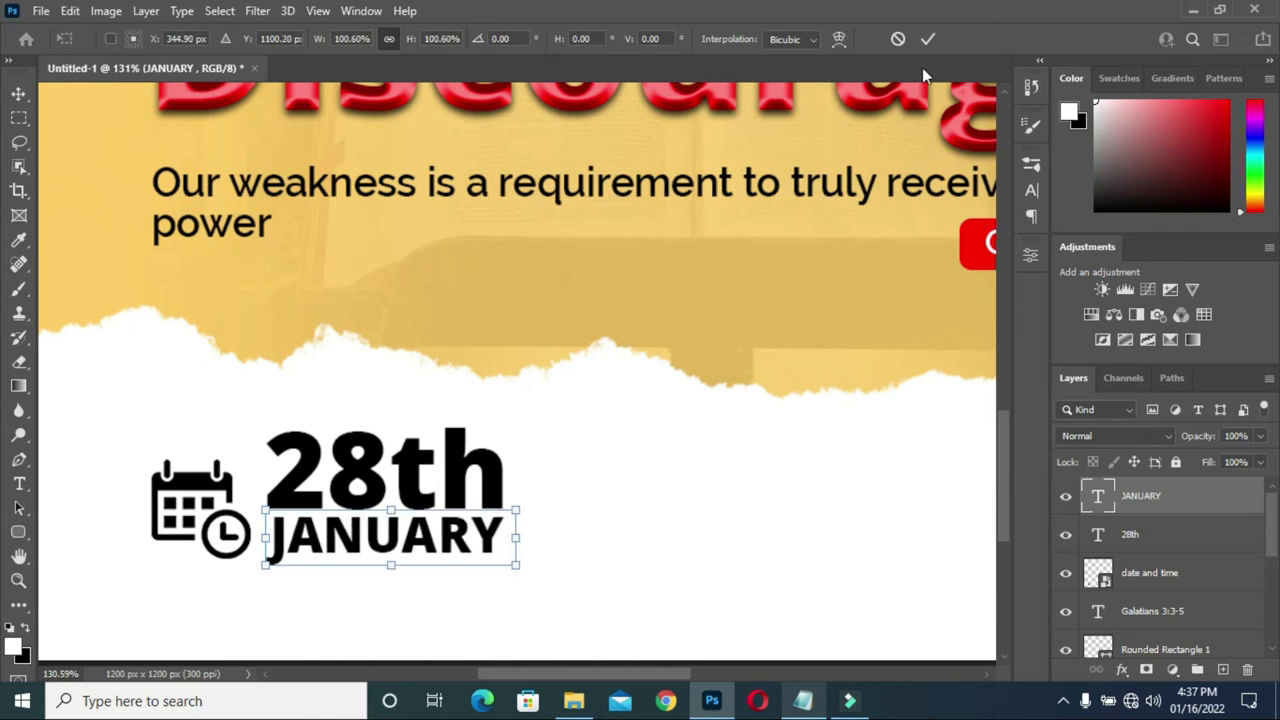
- Copy the 8:00PM - 9:00PM line from the Notepad notes and return to the flyer
left_click(805, 699)
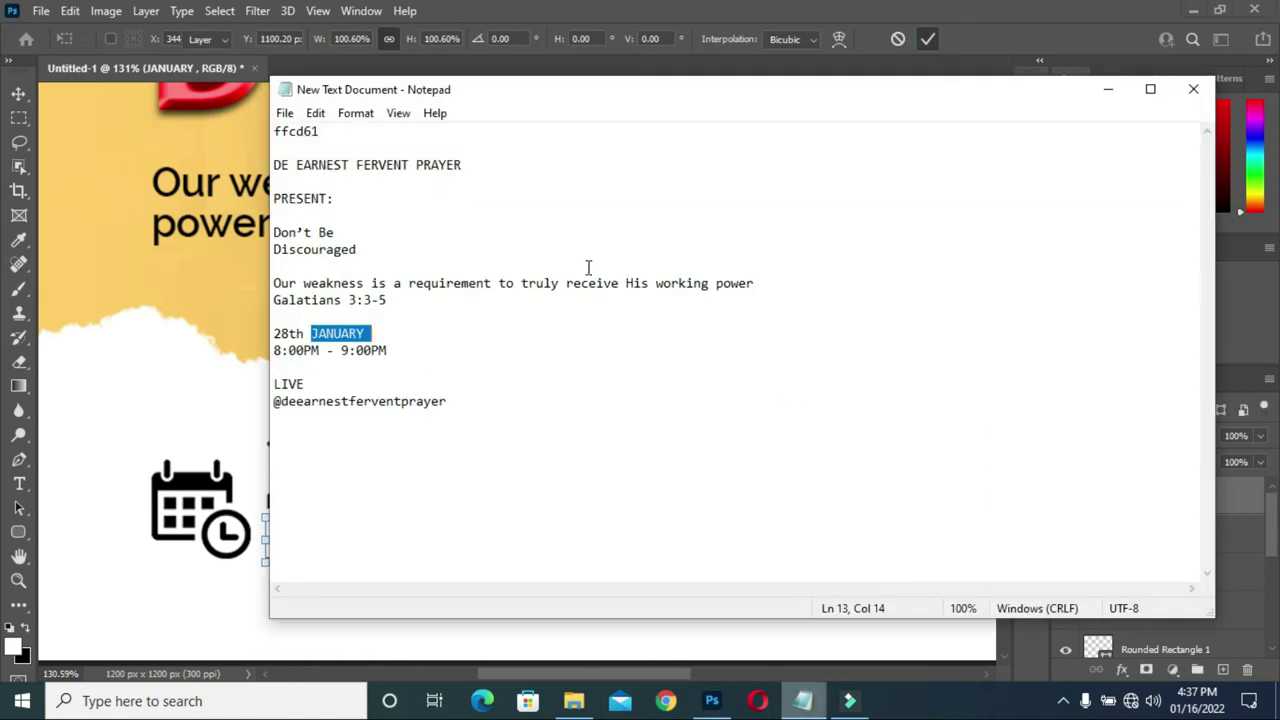
left_click_drag(391, 350, 263, 357)
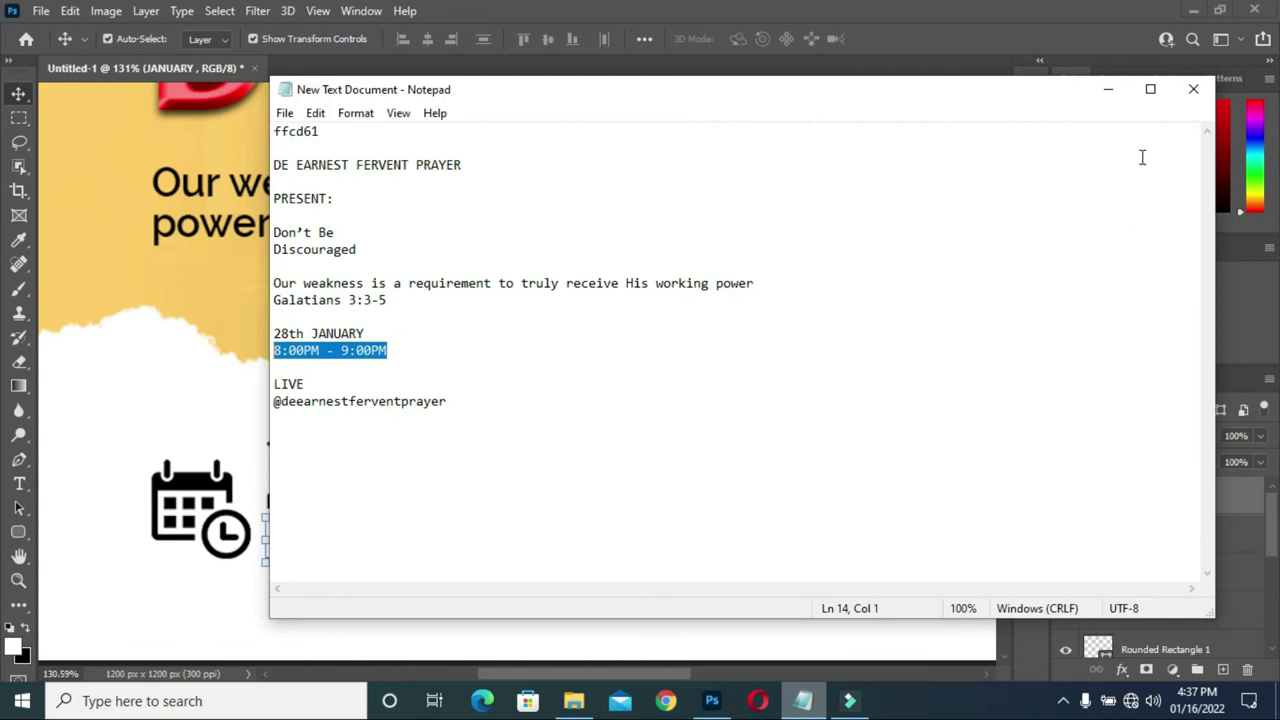
left_click(1108, 89)
- Duplicate the 28th text, put the copy above JANUARY in the layer order and place it beside the original
scroll(409, 563, "up", 1)
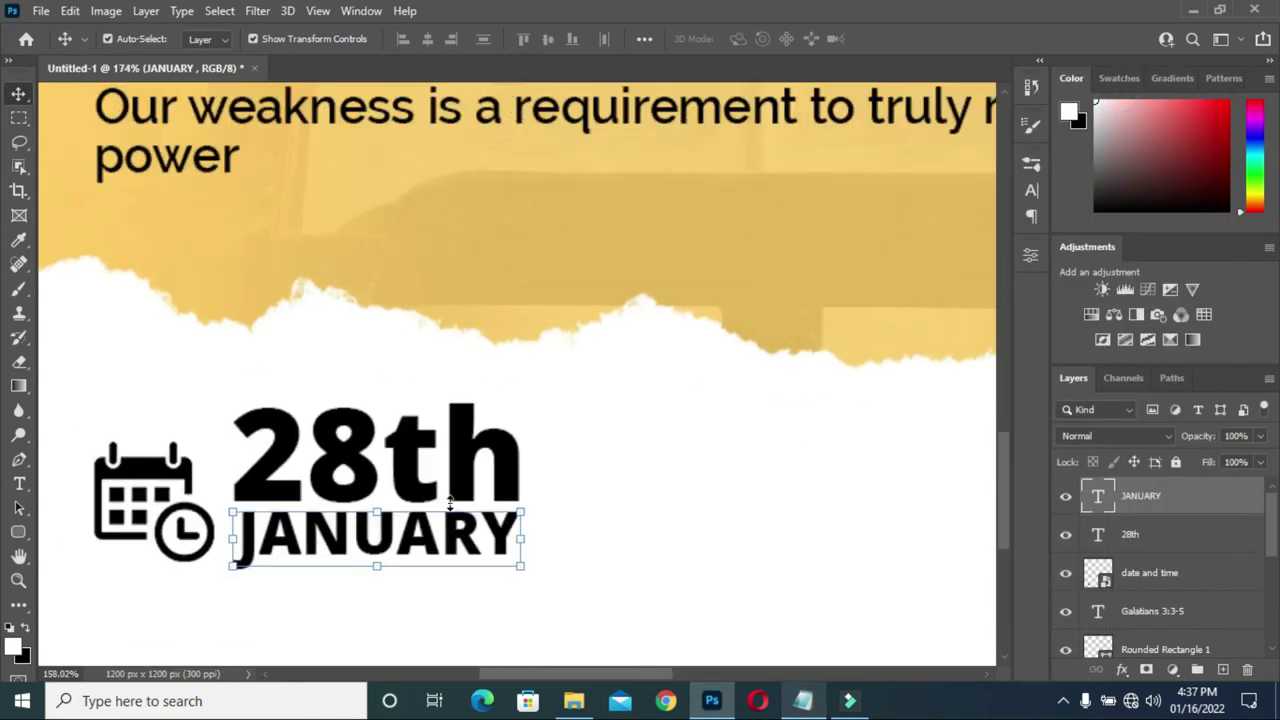
scroll(450, 503, "down", 2)
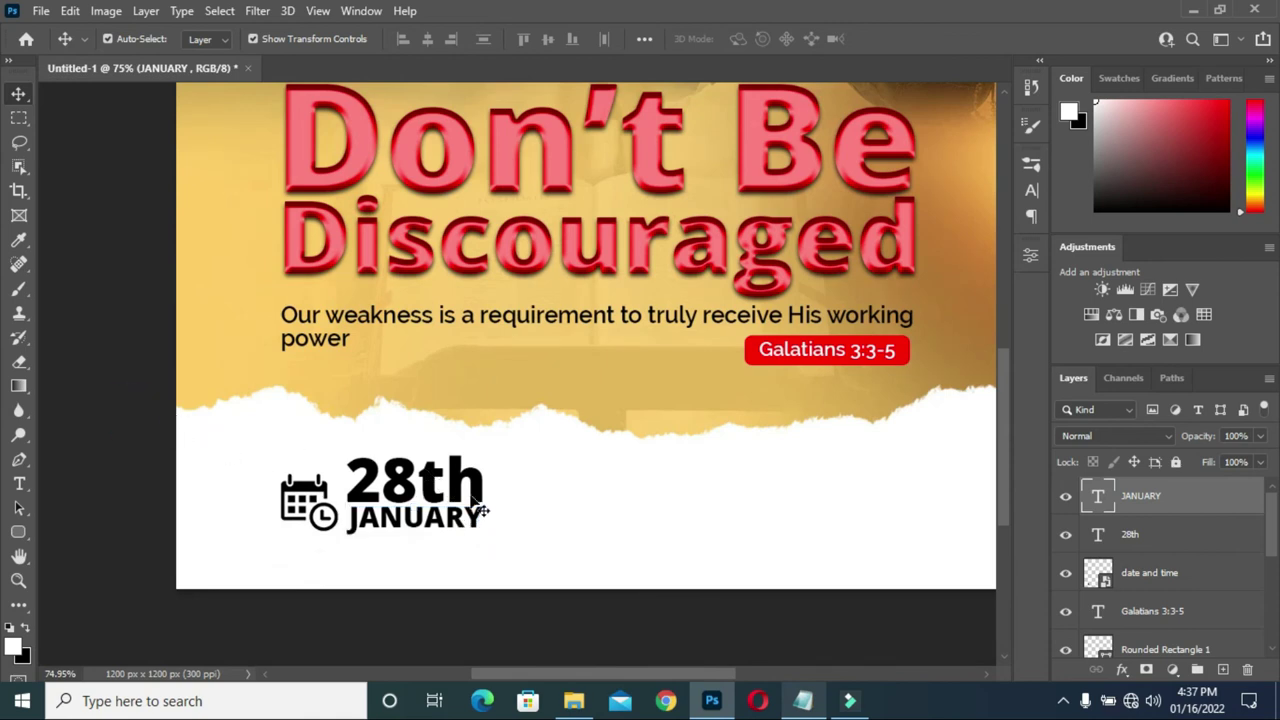
left_click(466, 480)
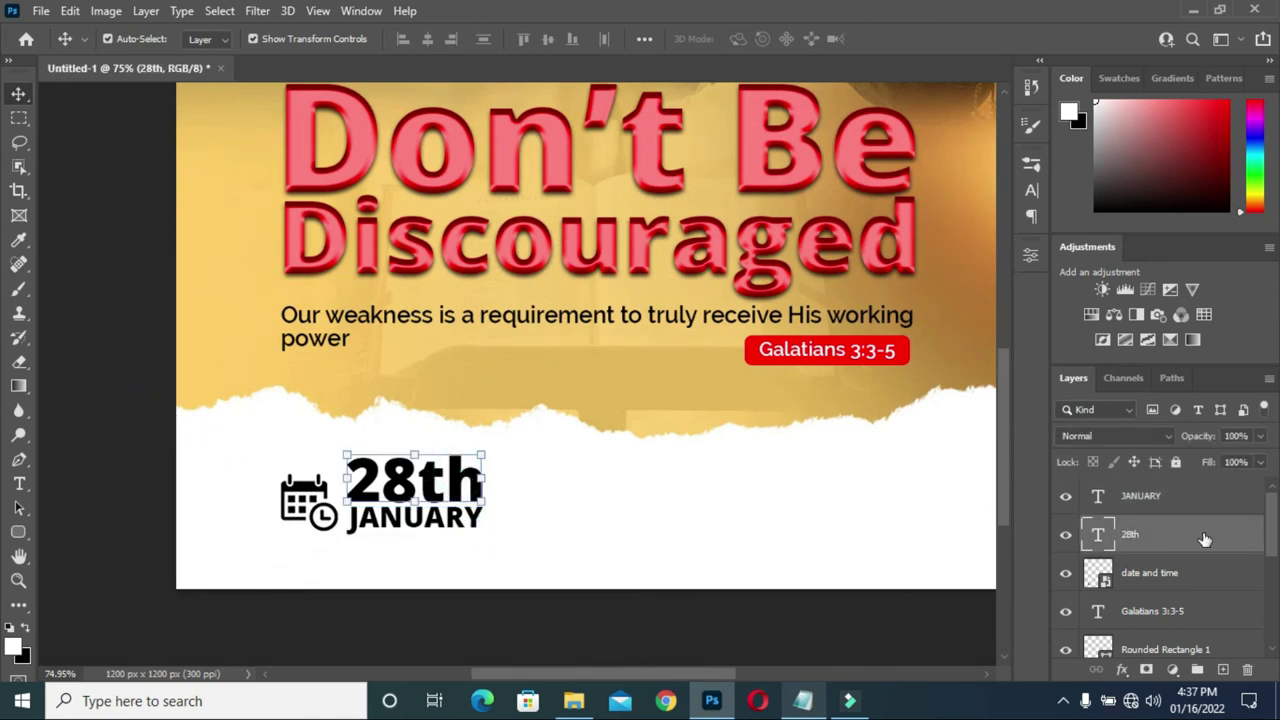
key("ctrl+j")
left_click_drag(1195, 534, 1190, 490)
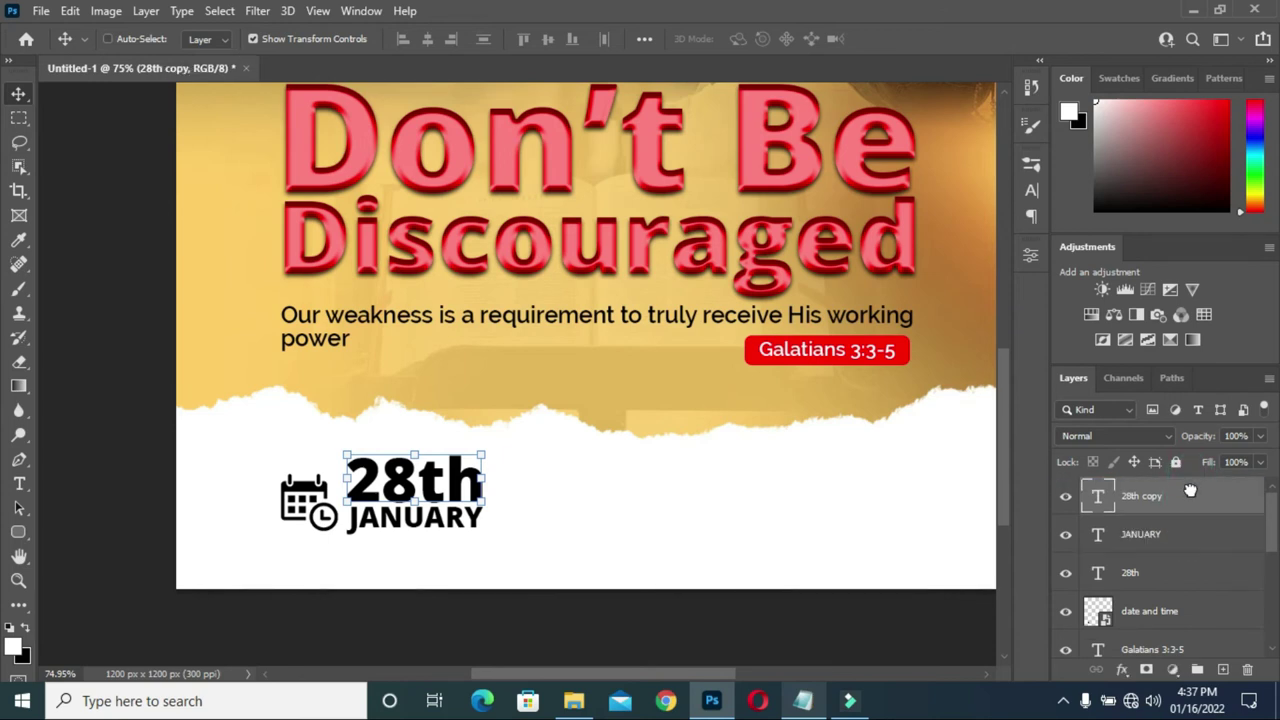
left_click_drag(436, 484, 600, 487)
- Replace the text of the duplicated 28th with JANUARY
double_click(568, 486)
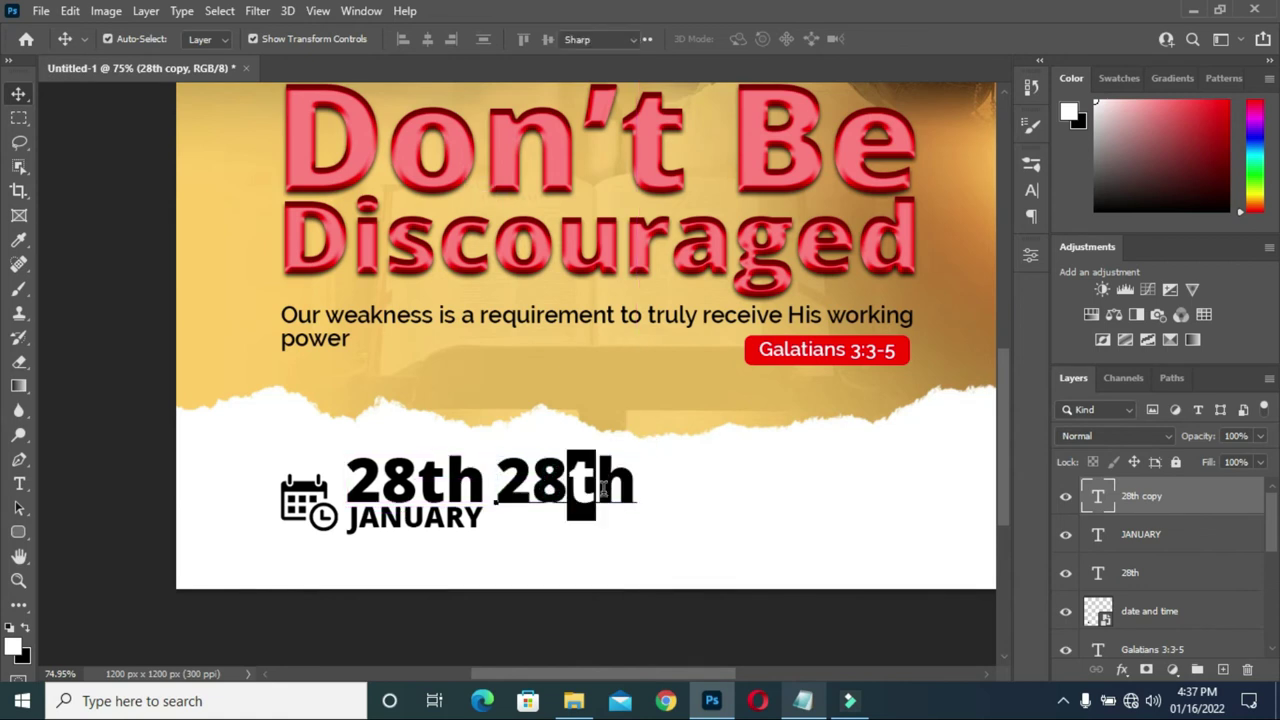
key("Home")
key("ctrl+a")
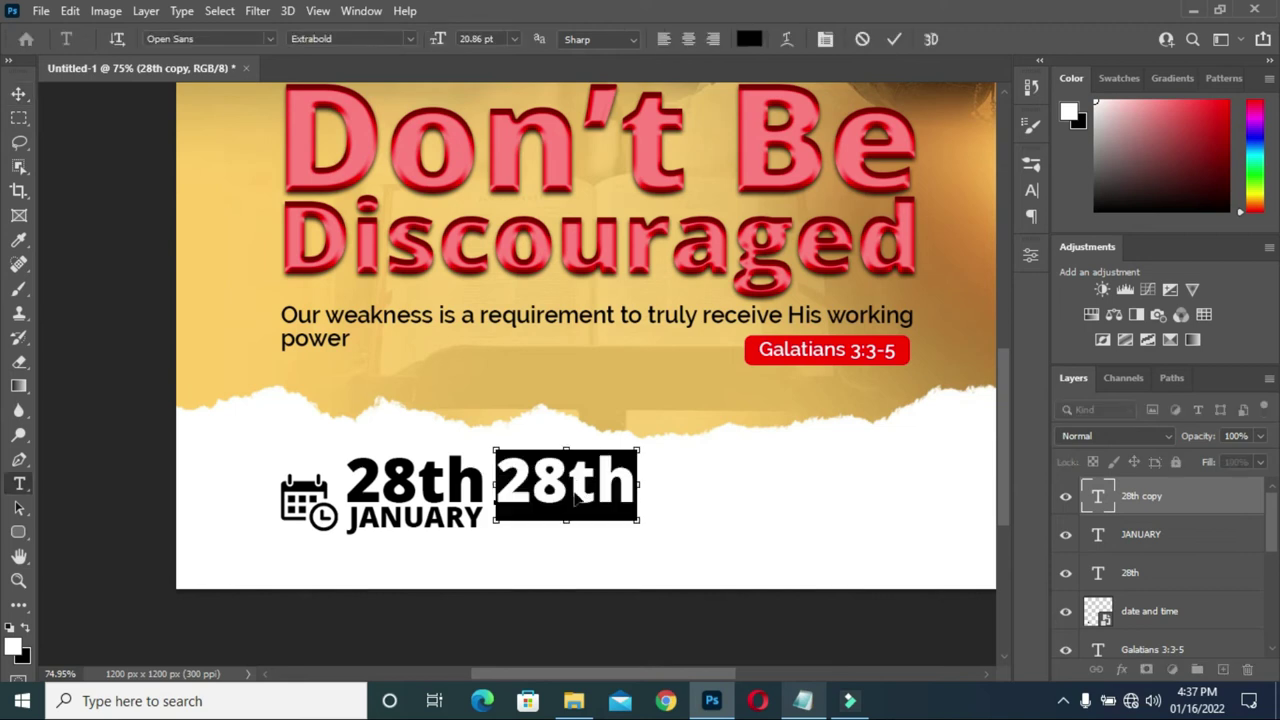
type("JANUARY")
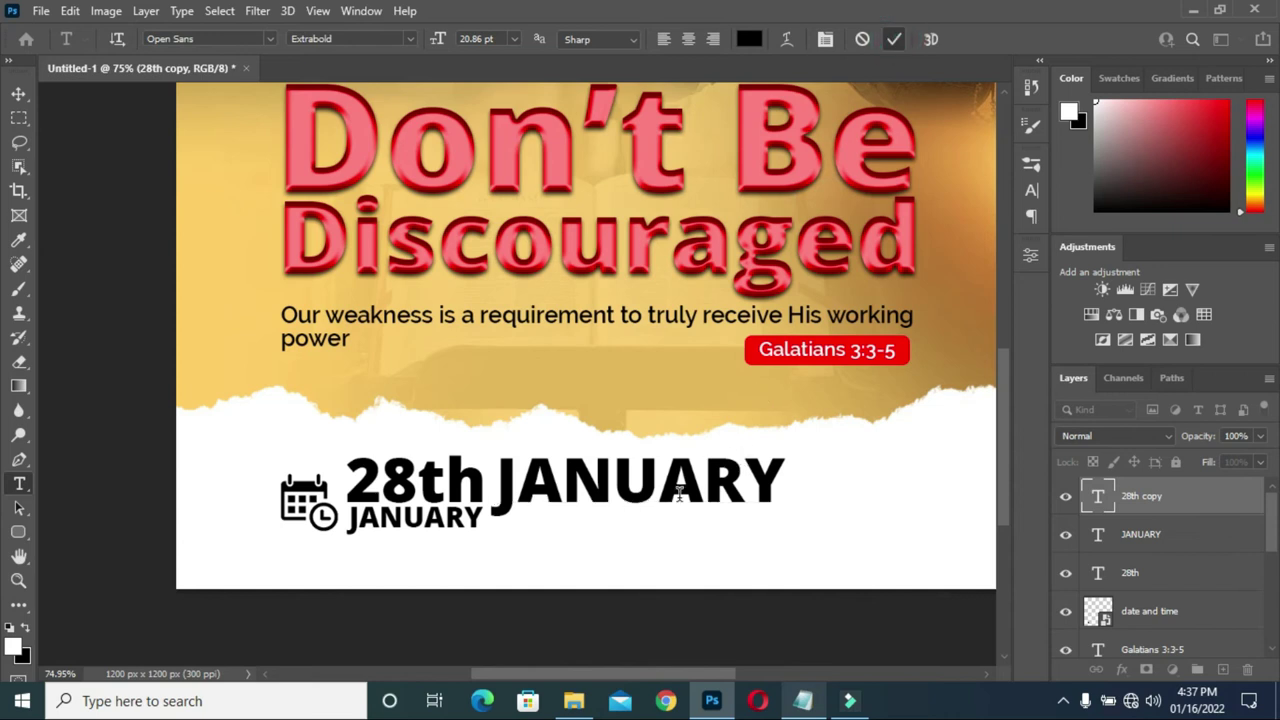
- Replace the large JANUARY text beside 28th with 8:00PM - 9:00PM, copied from the Notepad notes
left_click_drag(660, 485, 680, 485)
key("ctrl+a")
key("ctrl+c")
left_click(806, 700)
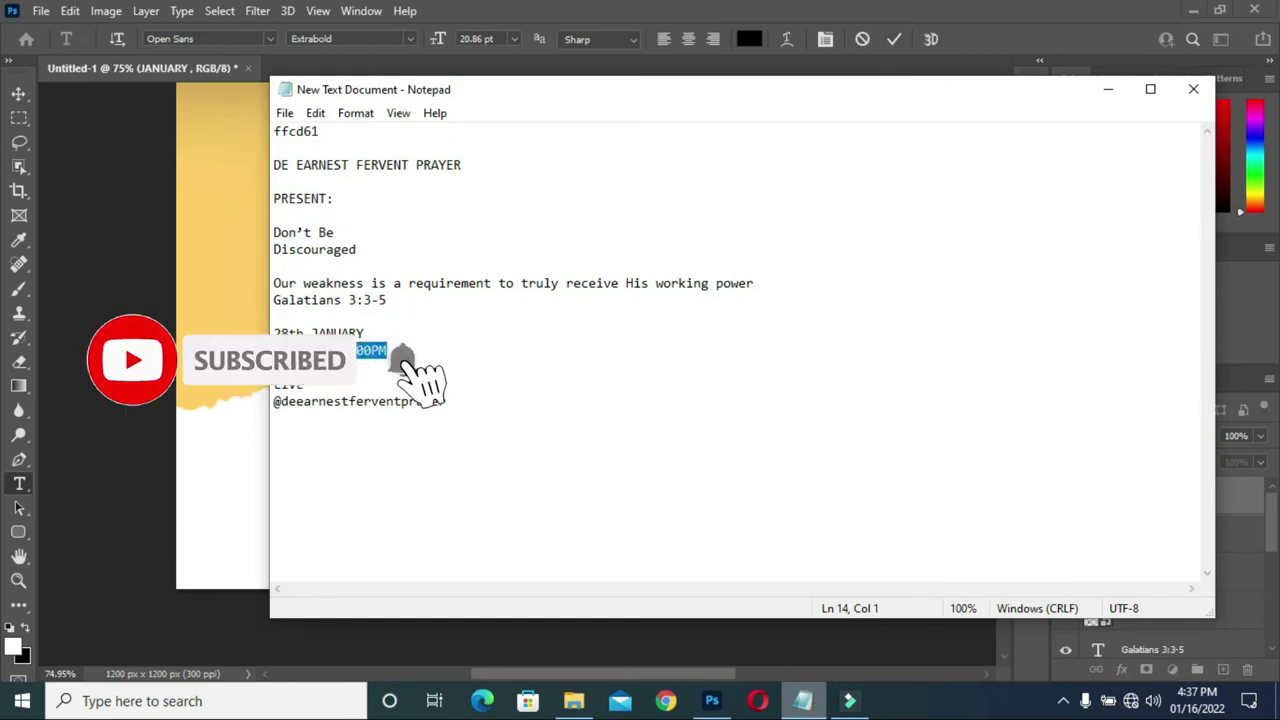
left_click(1107, 89)
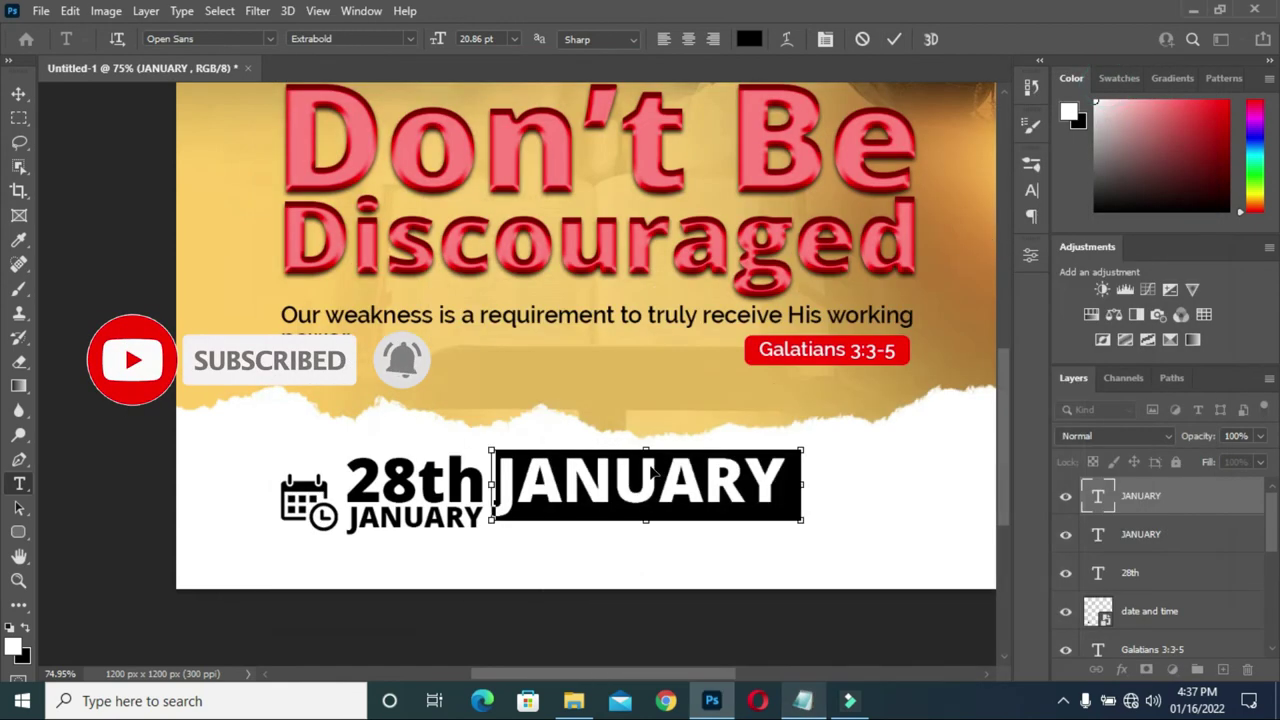
key("ctrl+v")
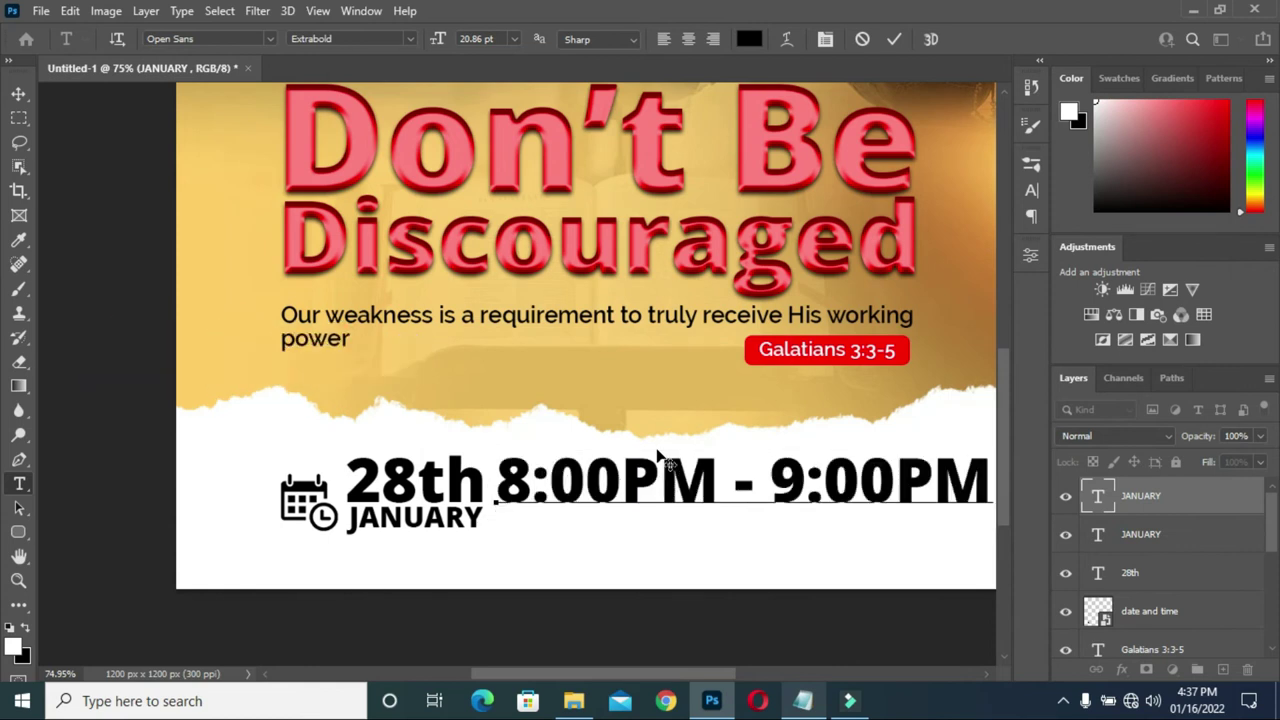
left_click(897, 39)
- Scale the time text down to about 16.72 pt and place it beside 28th, ending near the title's right edge
key("ctrl+0")
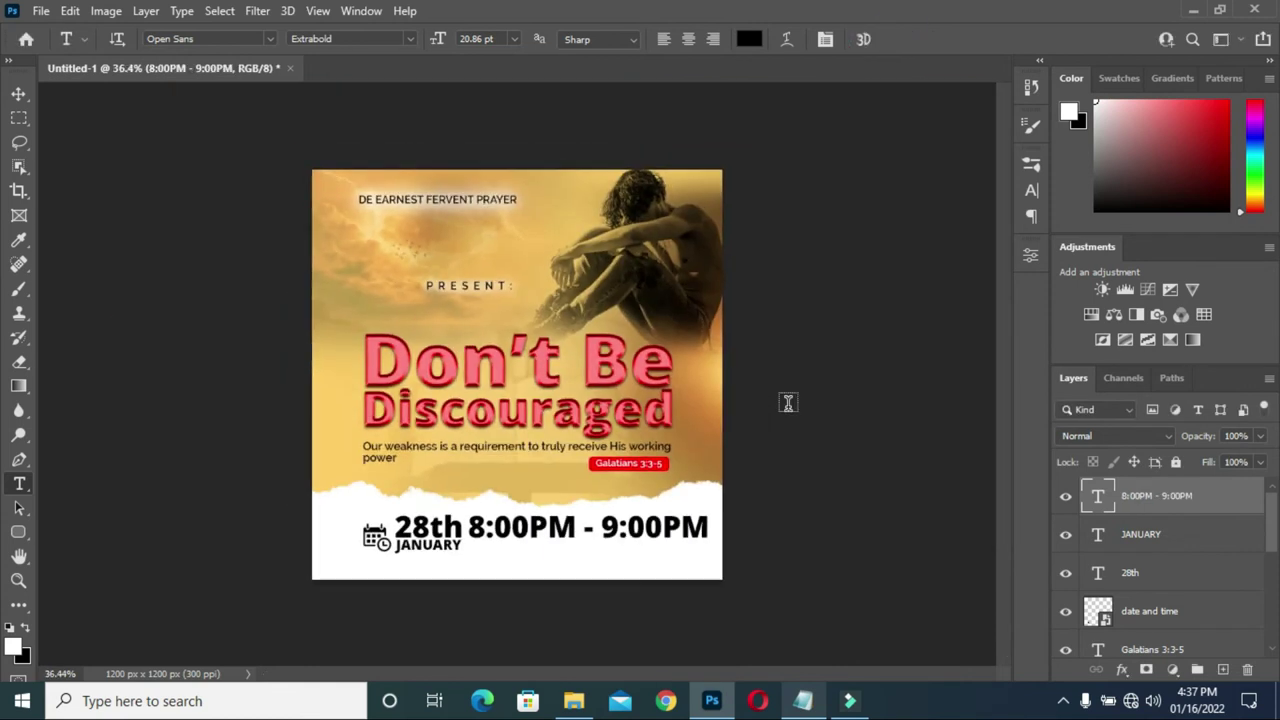
left_click(18, 95)
scroll(523, 479, "up", 2)
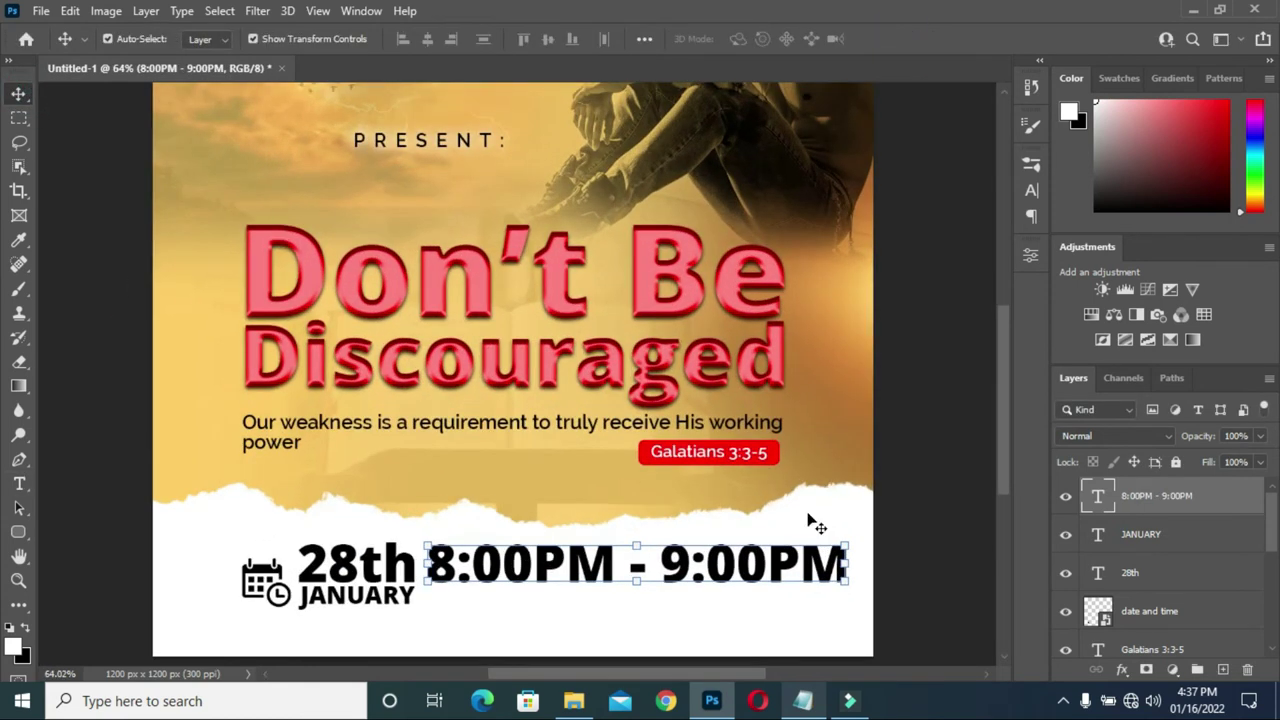
key("ctrl+t")
left_click_drag(851, 601, 664, 609)
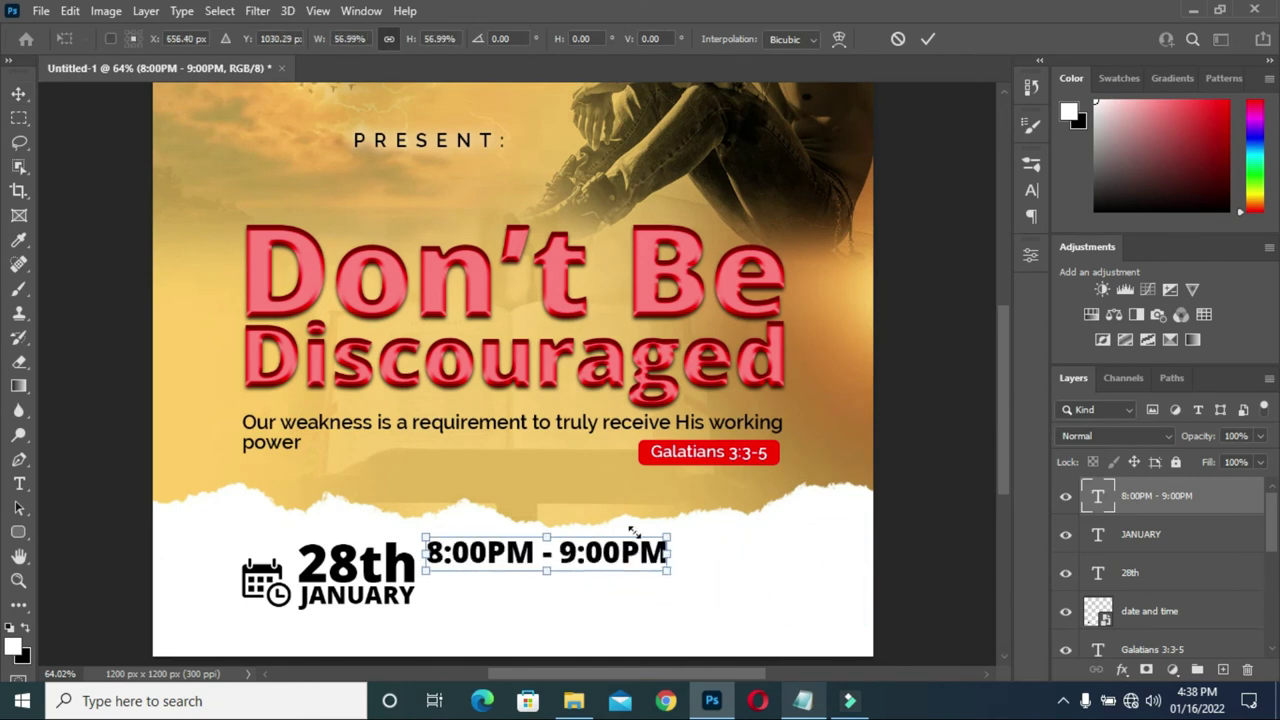
scroll(634, 530, "down", 2)
left_click_drag(630, 550, 762, 572)
key("Return")
scroll(590, 608, "up", 2)
scroll(1006, 505, "down", 1)
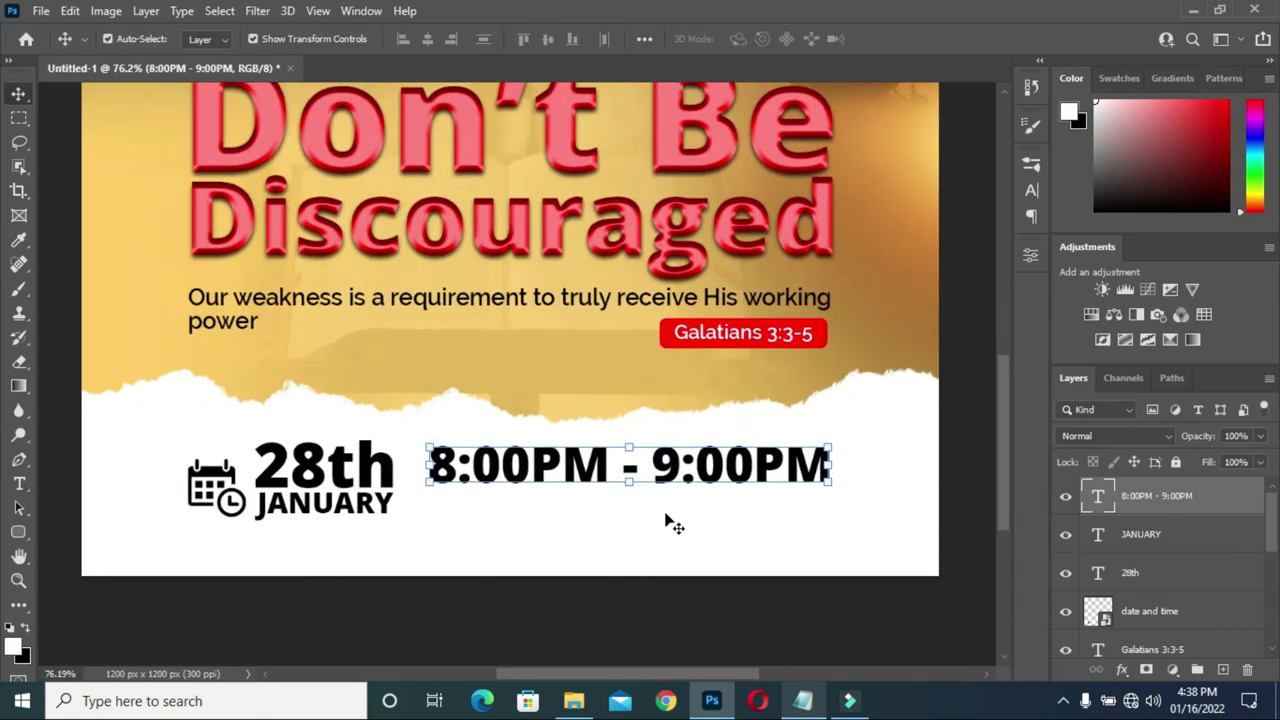
- Set both PM suffixes in the 8:00PM - 9:00PM text to 11 pt
key("t")
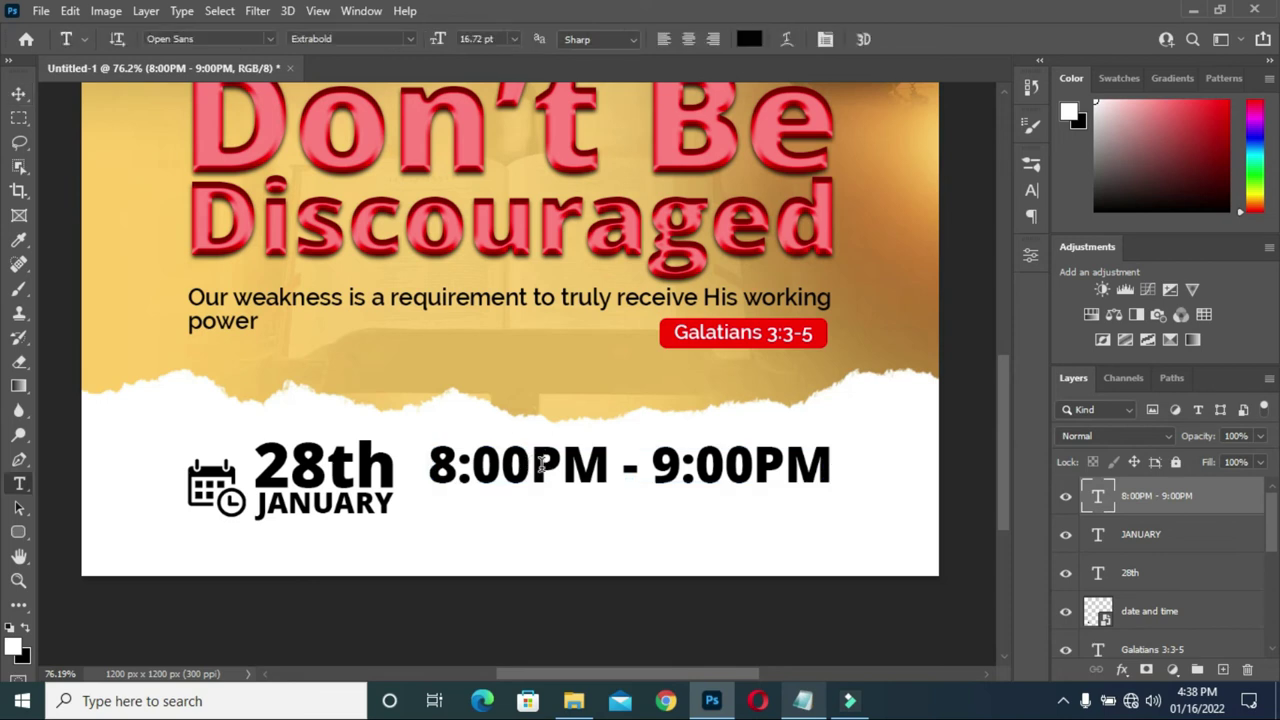
left_click_drag(538, 458, 597, 470)
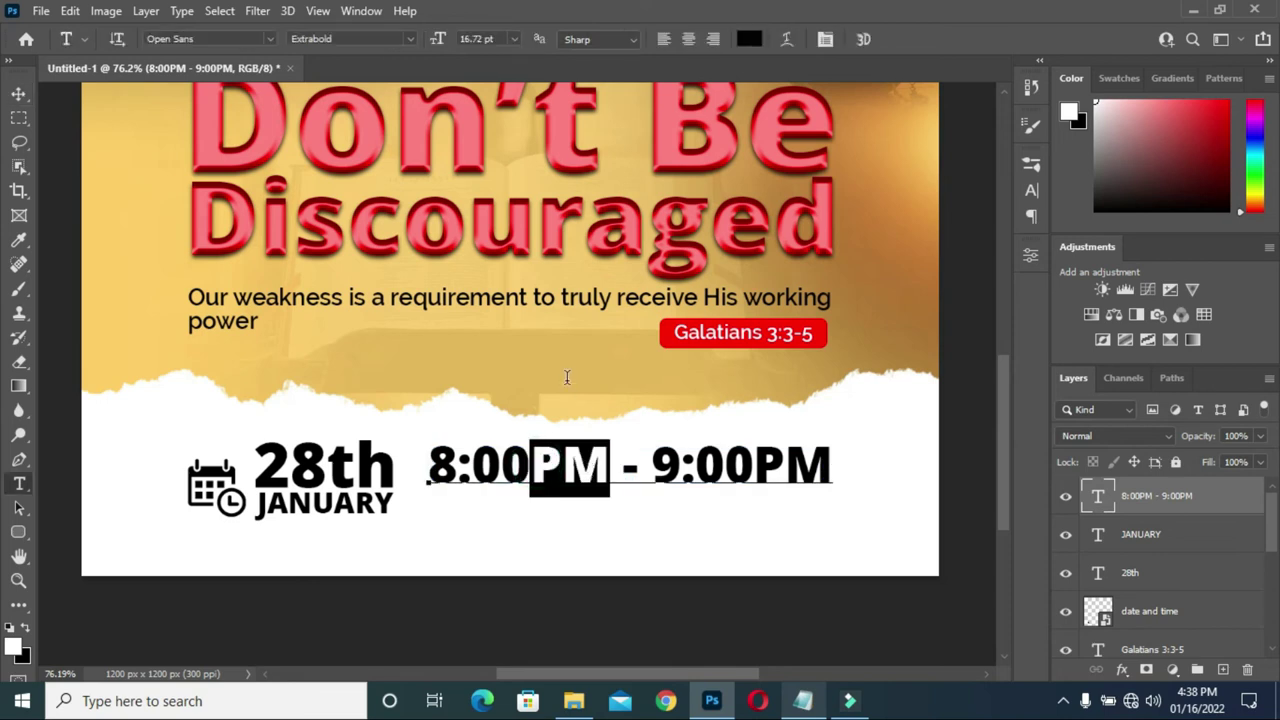
left_click_drag(440, 45, 436, 45)
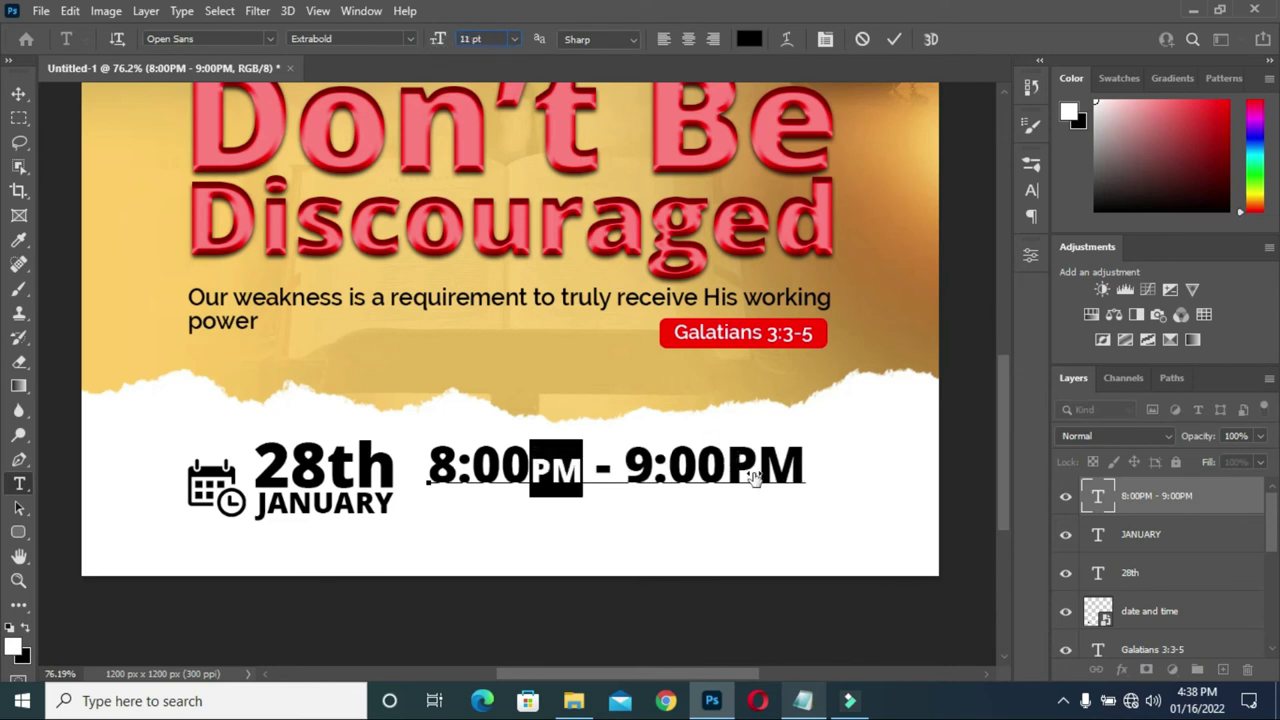
left_click_drag(726, 463, 805, 460)
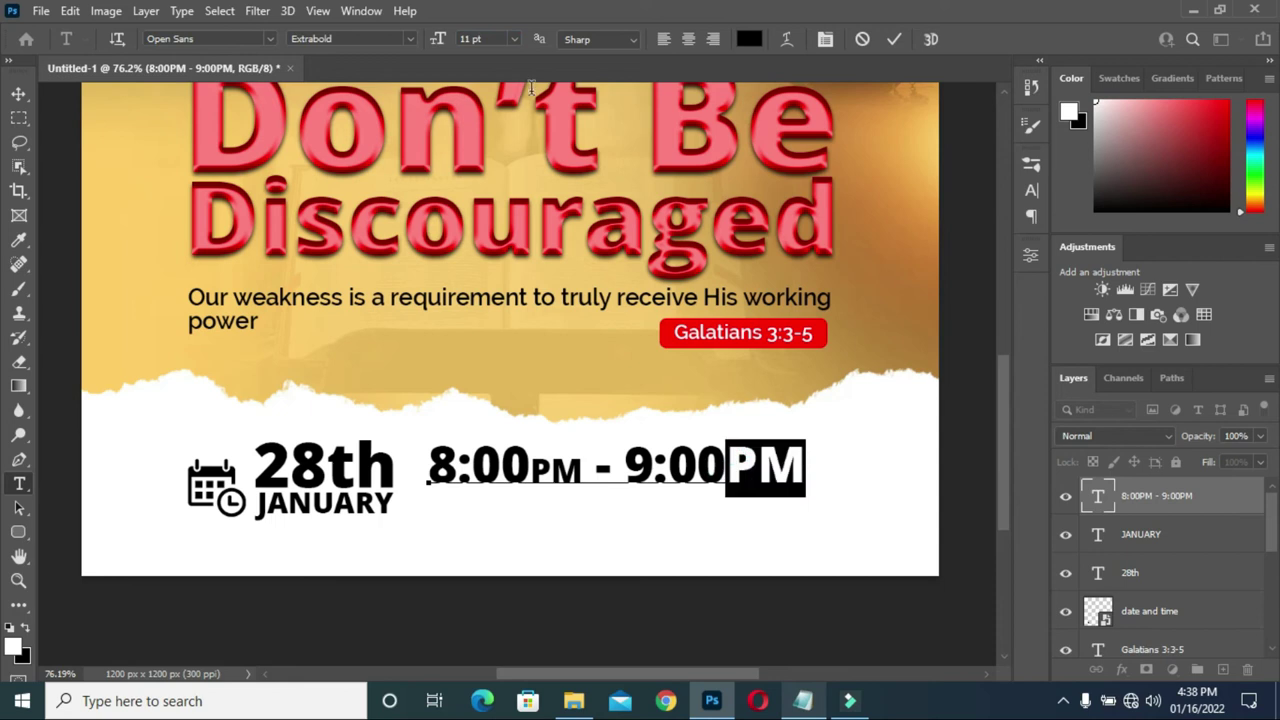
left_click(498, 38)
left_click(900, 36)
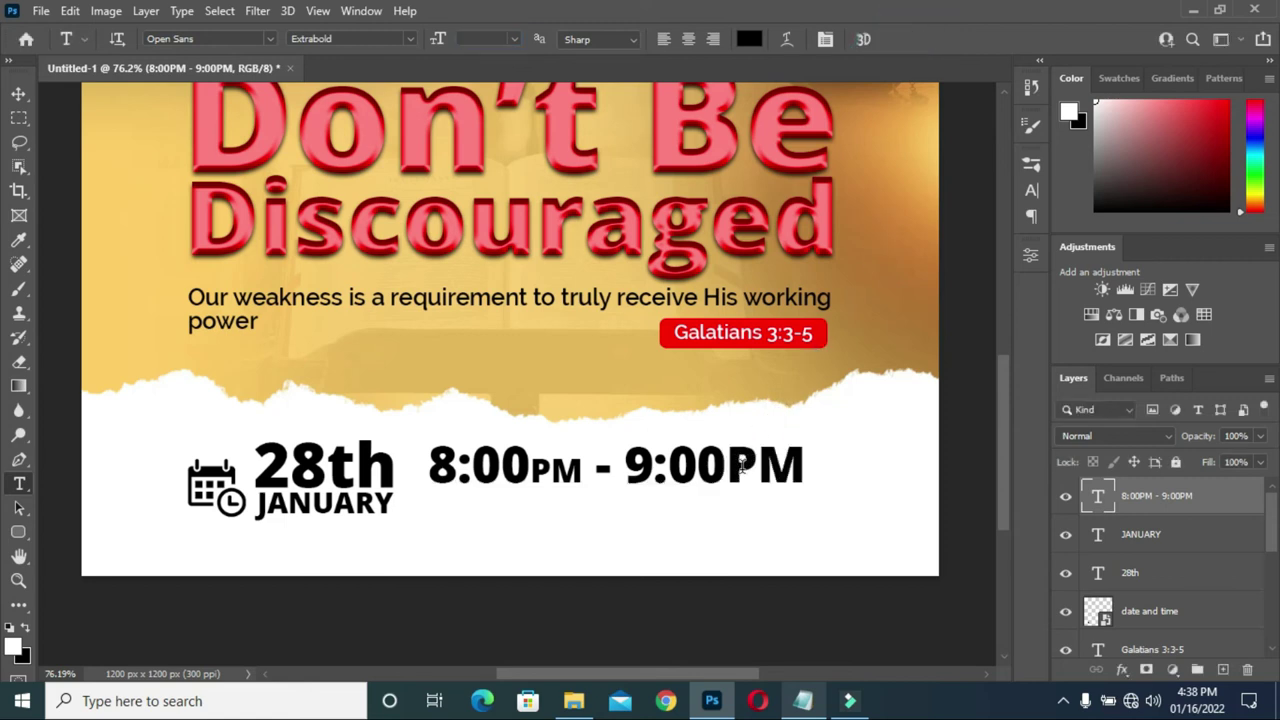
- Scale the time text to 116.75% so it extends to the title's right edge
left_click(17, 94)
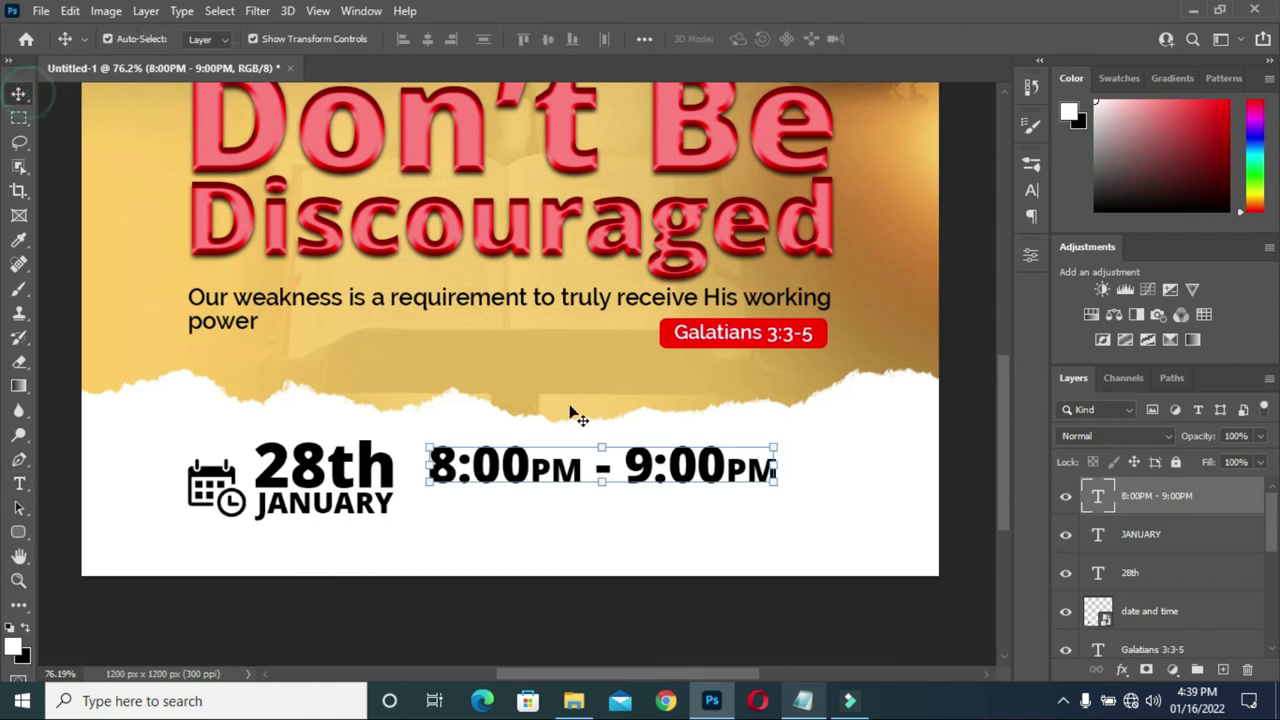
left_click(772, 479)
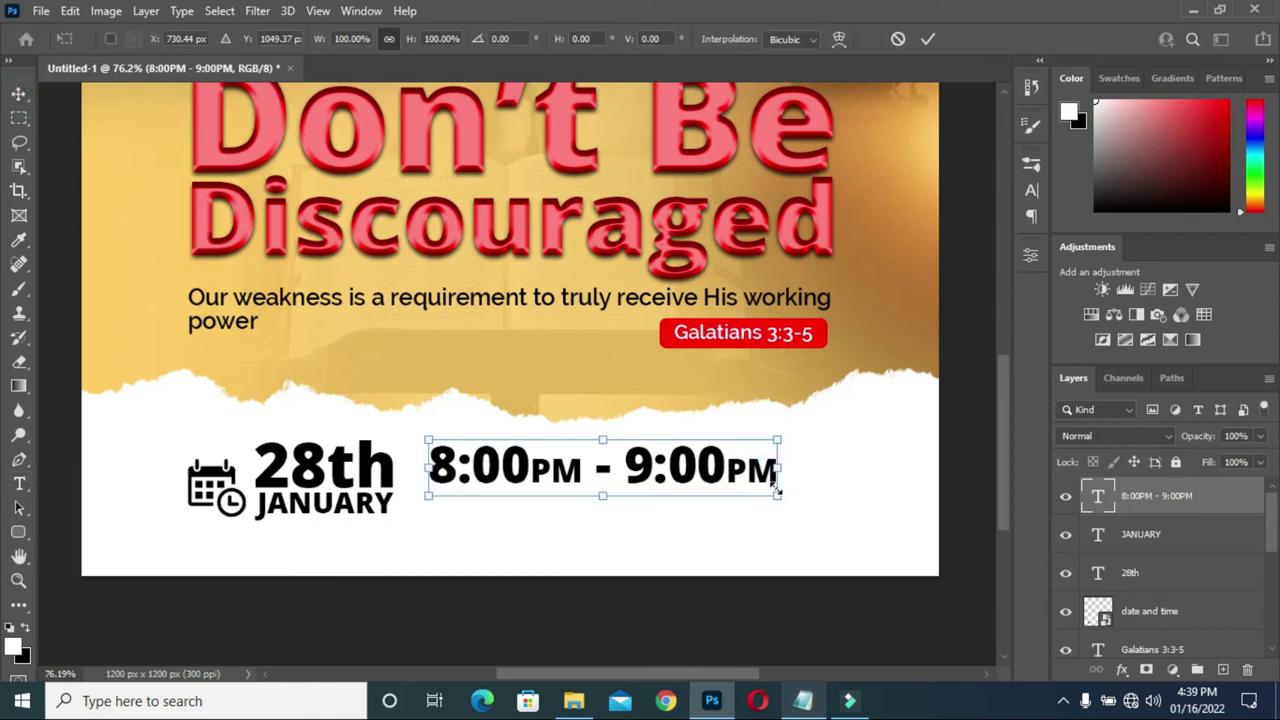
left_click_drag(777, 498, 835, 518)
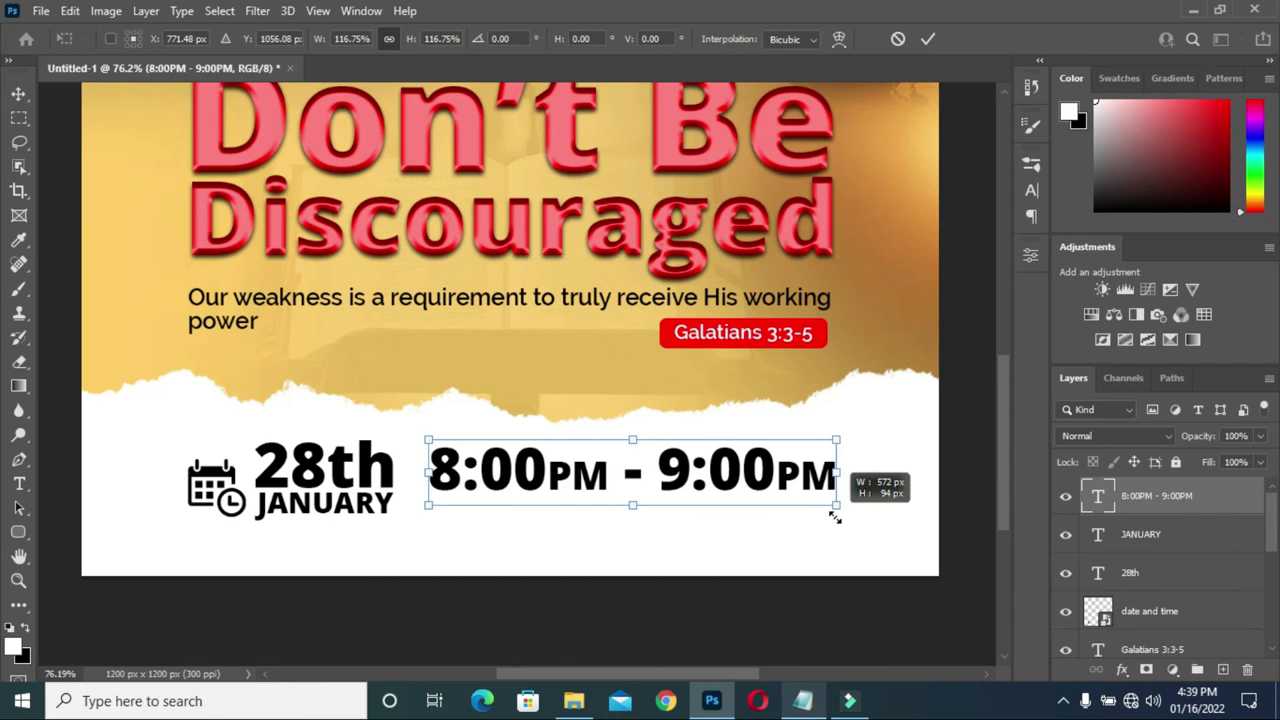
left_click(928, 39)
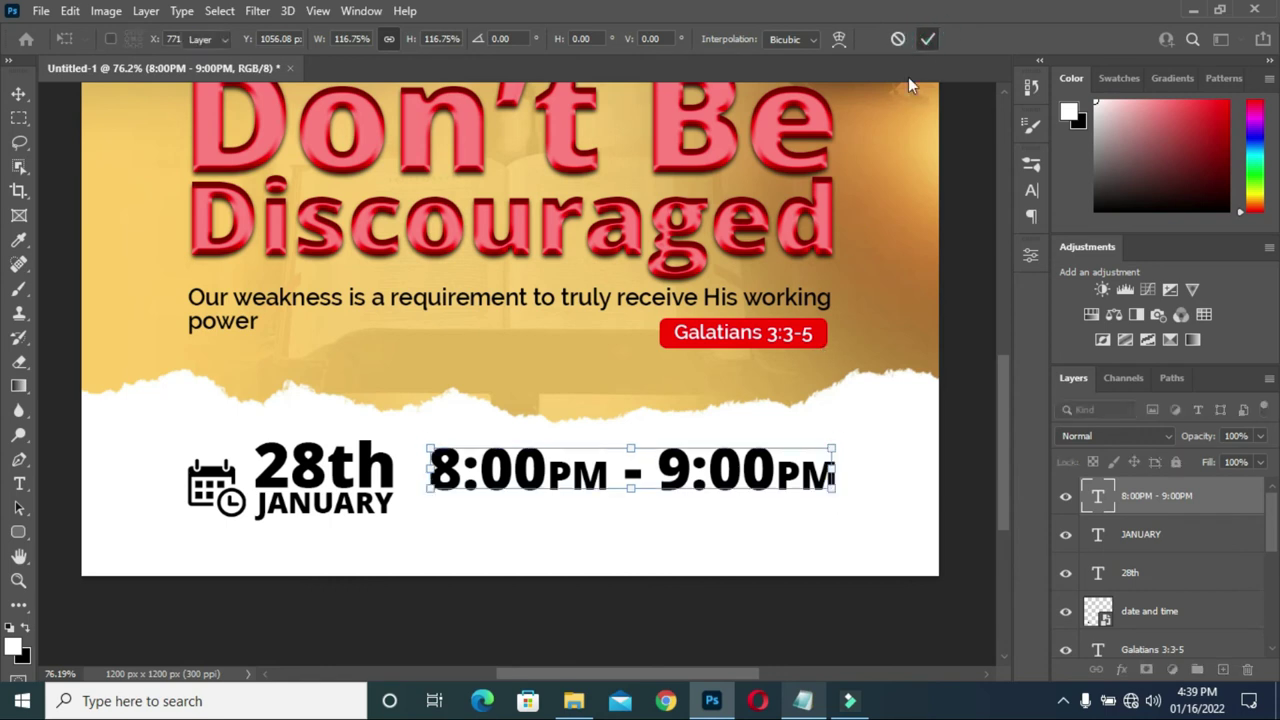
- Nudge the time text up slightly to level it with 28th, then deselect it
key("Up")
key("Up")
key("Up")
key("Up")
key("Up")
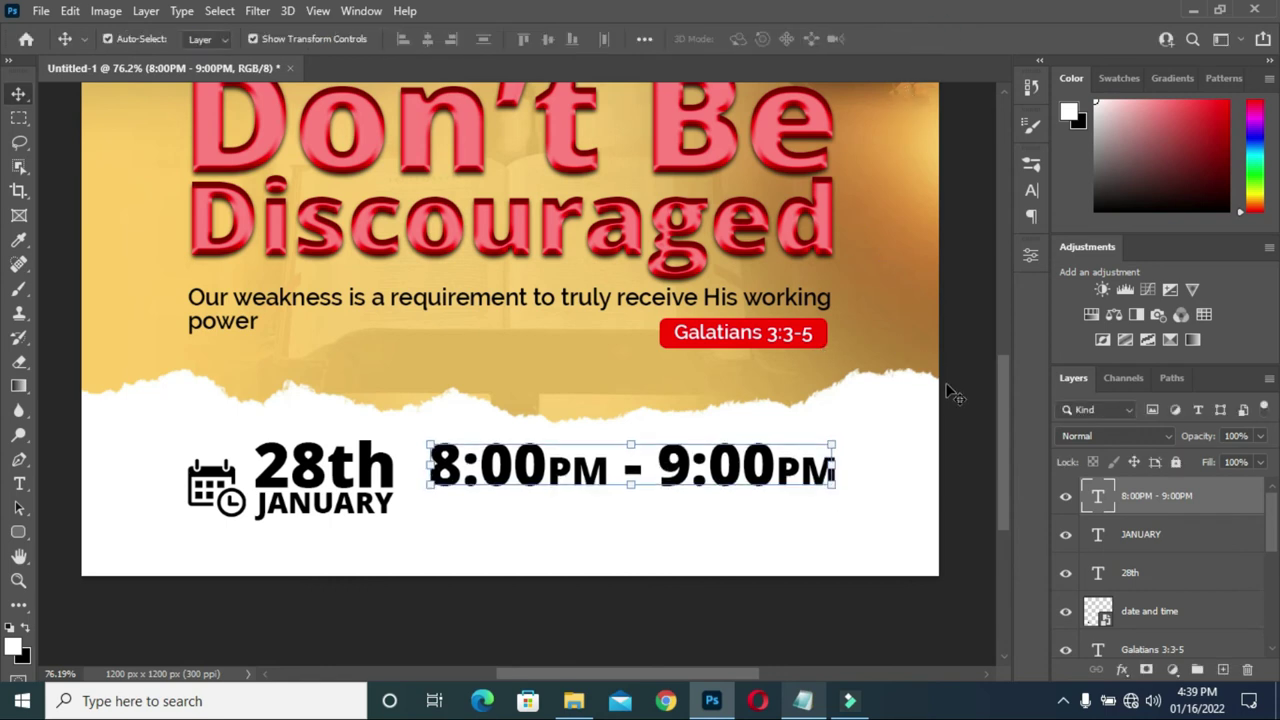
left_click_drag(851, 356, 778, 350)
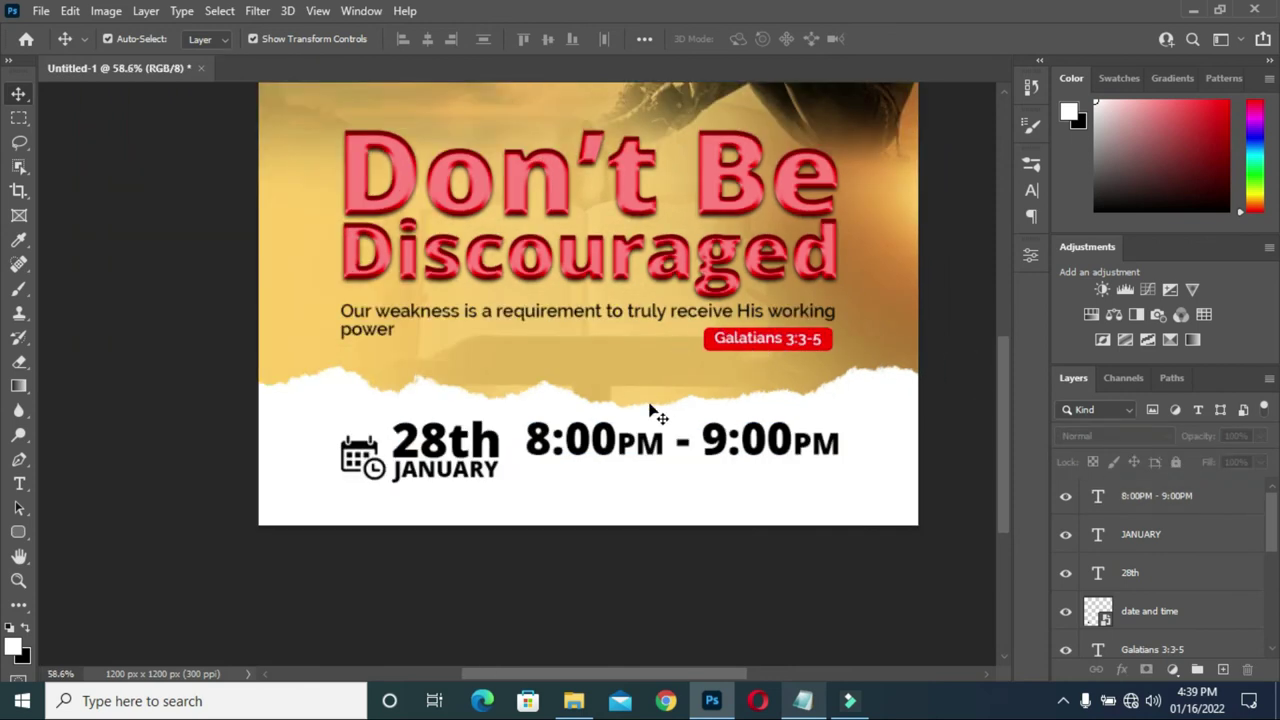
left_click(728, 450)
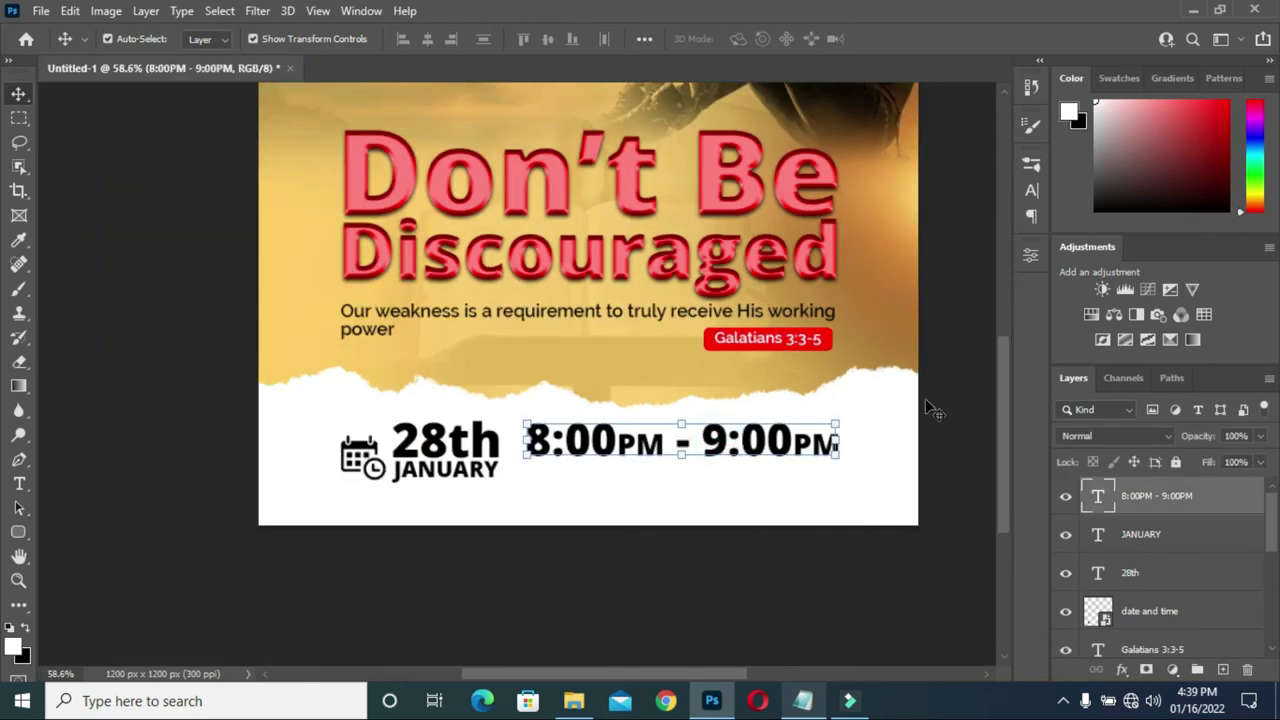
left_click(569, 465)
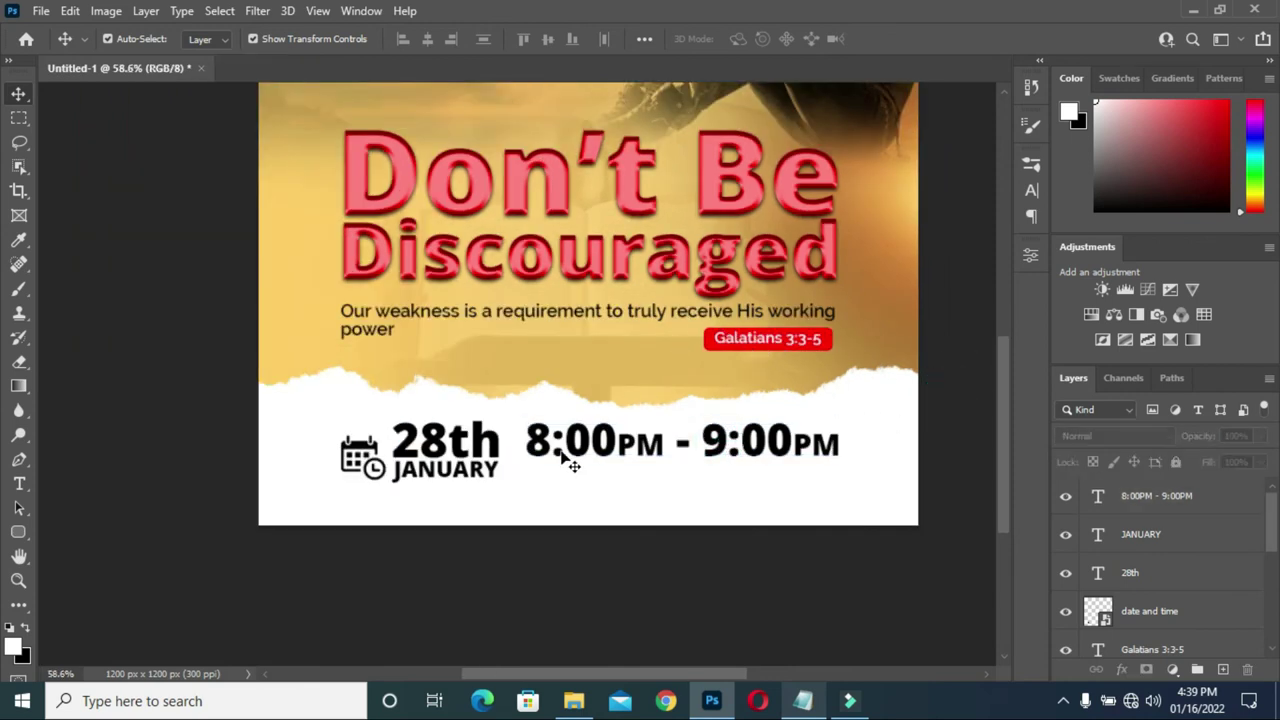
- Draw a rectangle about 566 x 58 px directly beneath the time text and give it a red fill
left_click(16, 530)
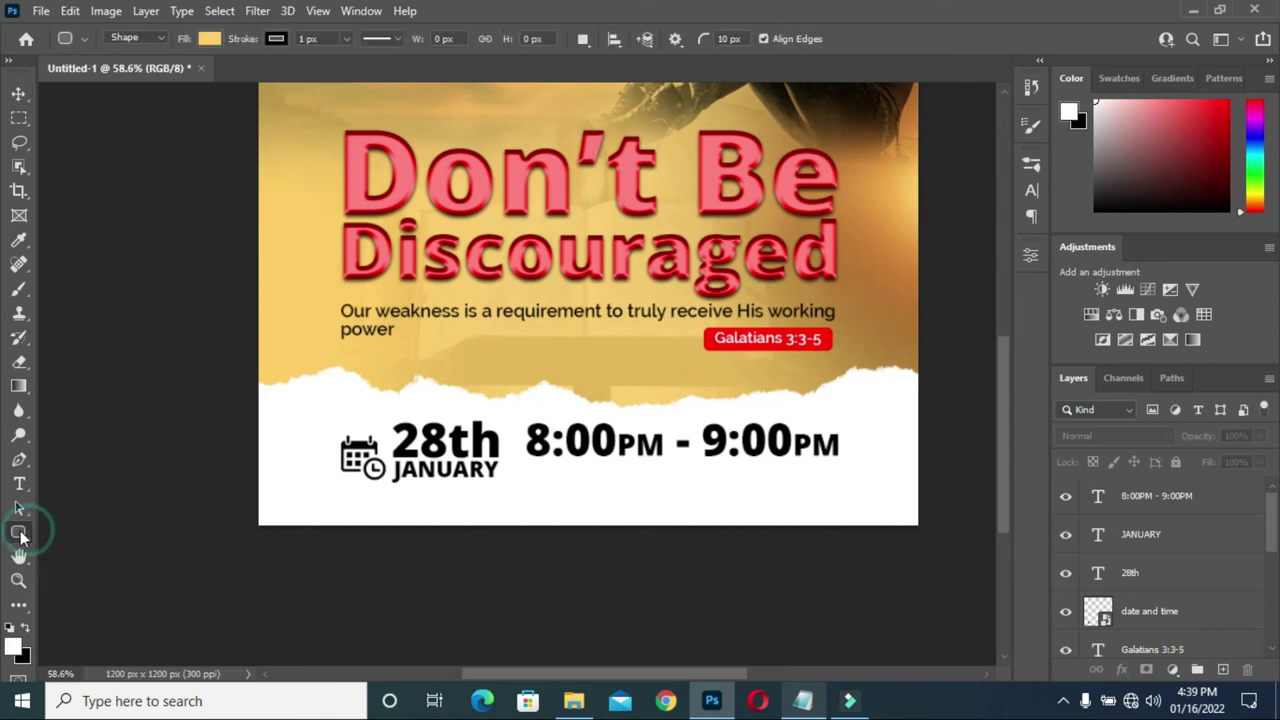
left_click(18, 531)
left_click(83, 532)
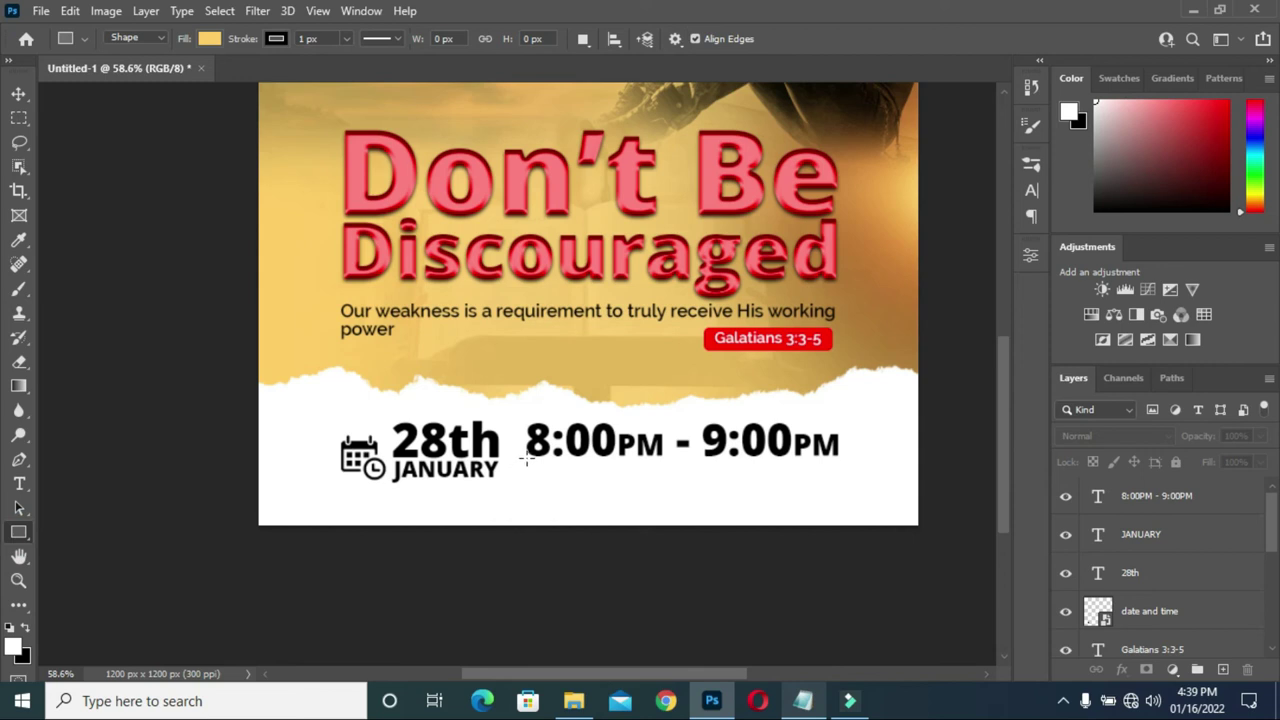
left_click_drag(529, 459, 838, 490)
left_click_drag(895, 488, 838, 490)
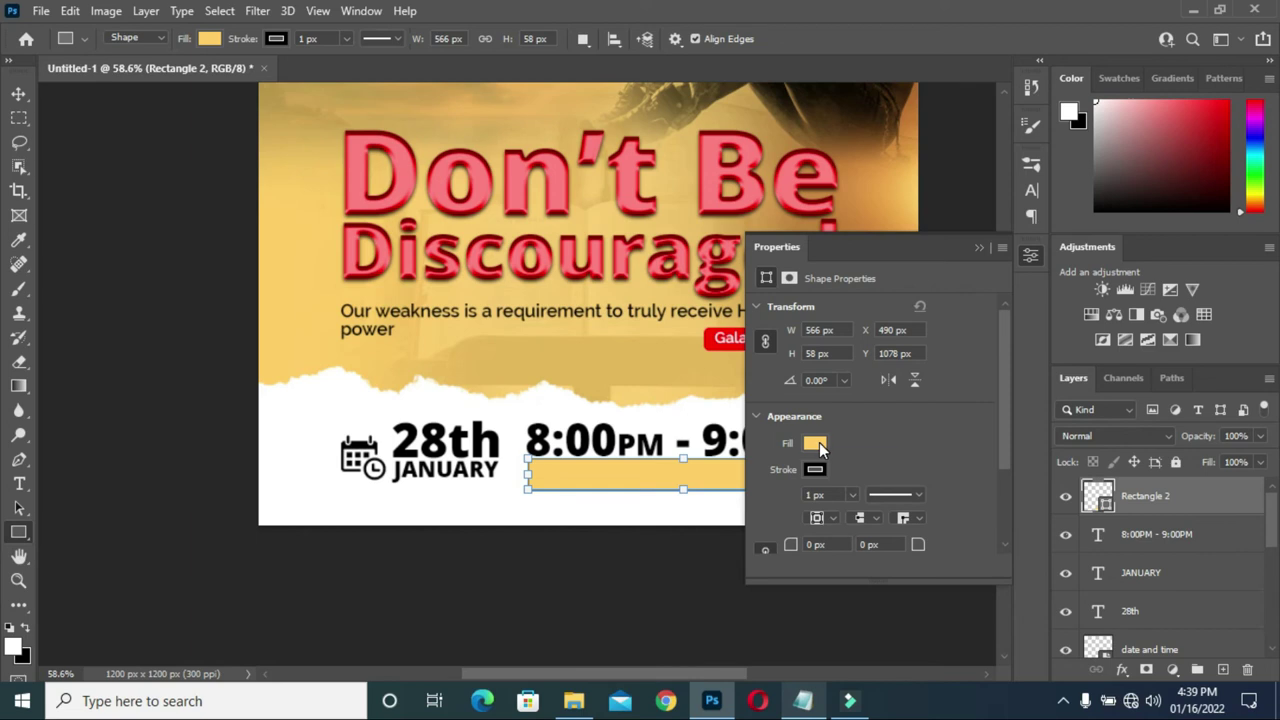
left_click(819, 442)
left_click(819, 461)
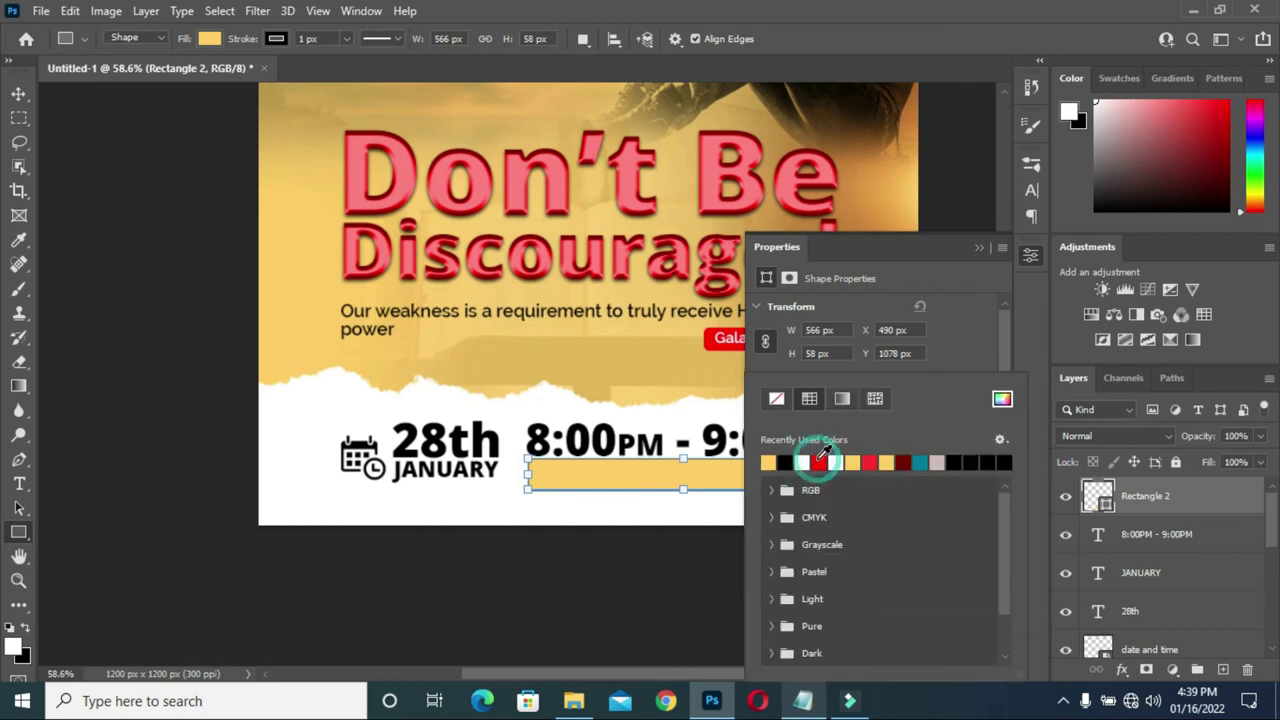
- Remove the stroke from the yellow rectangle beneath the time text, then deselect it
left_click(780, 401)
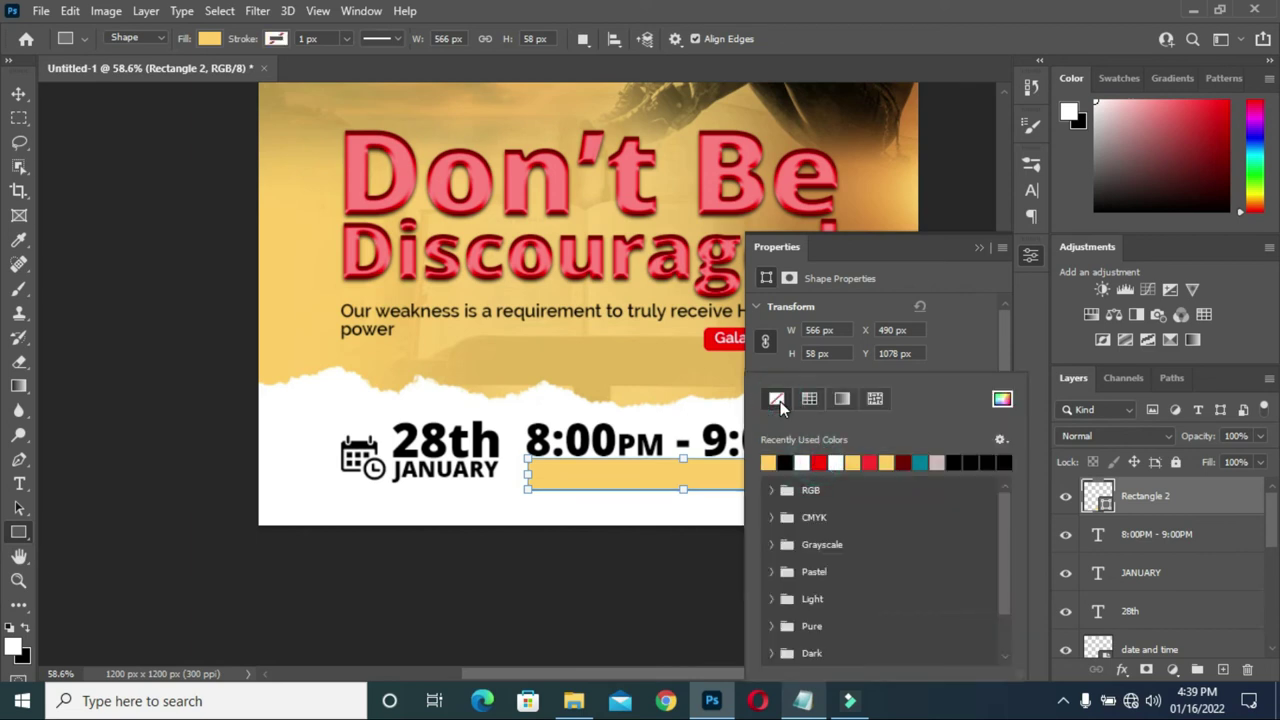
left_click(976, 339)
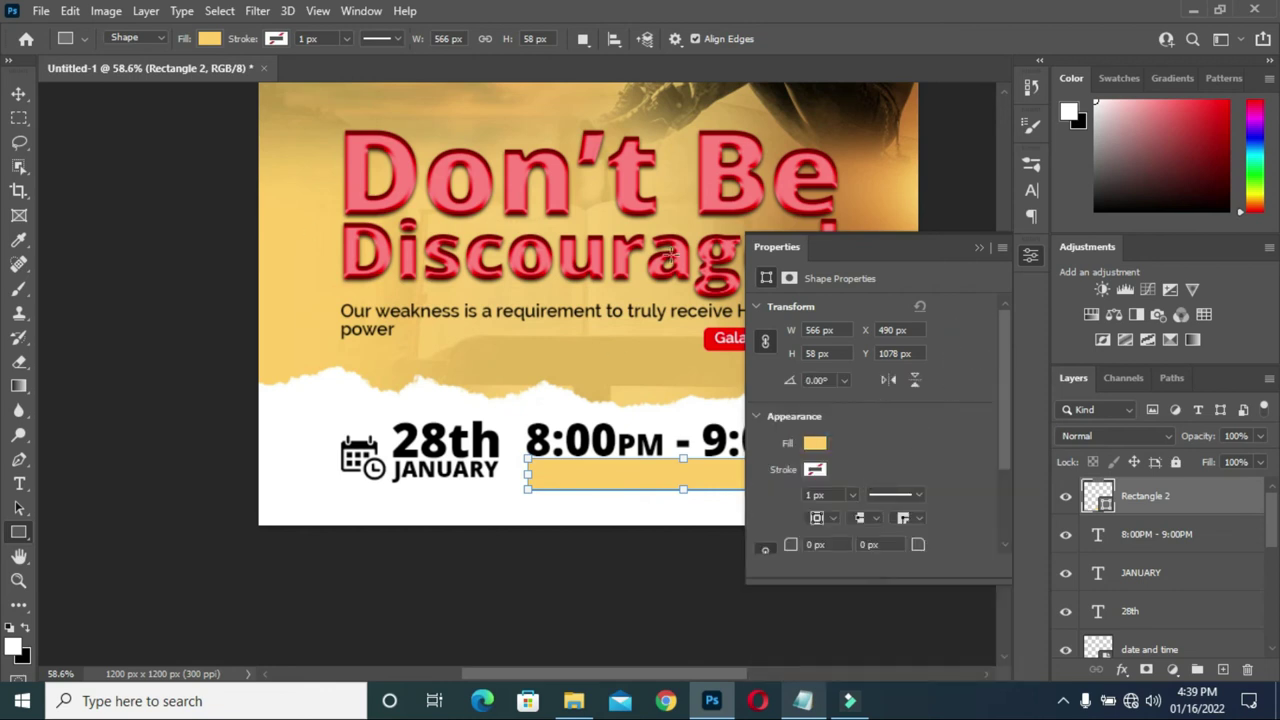
left_click(977, 248)
left_click(18, 93)
left_click(555, 295)
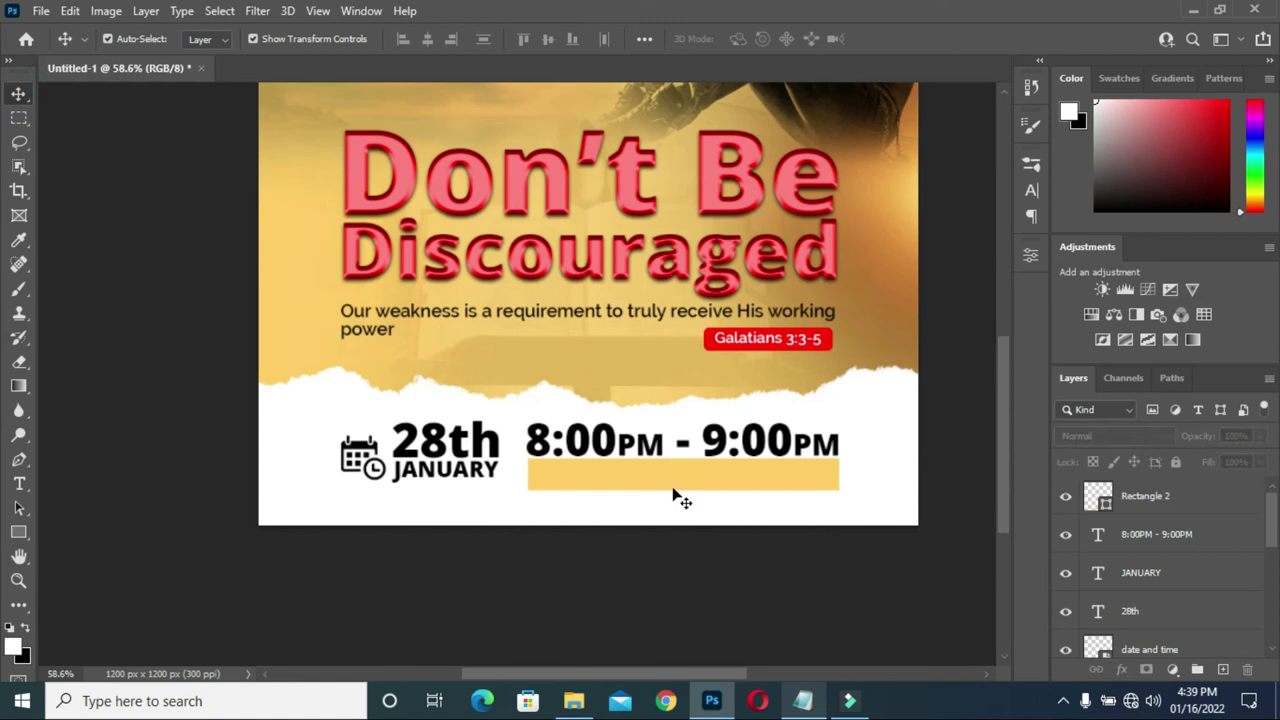
scroll(640, 490, "down", 1)
scroll(543, 509, "up", 2)
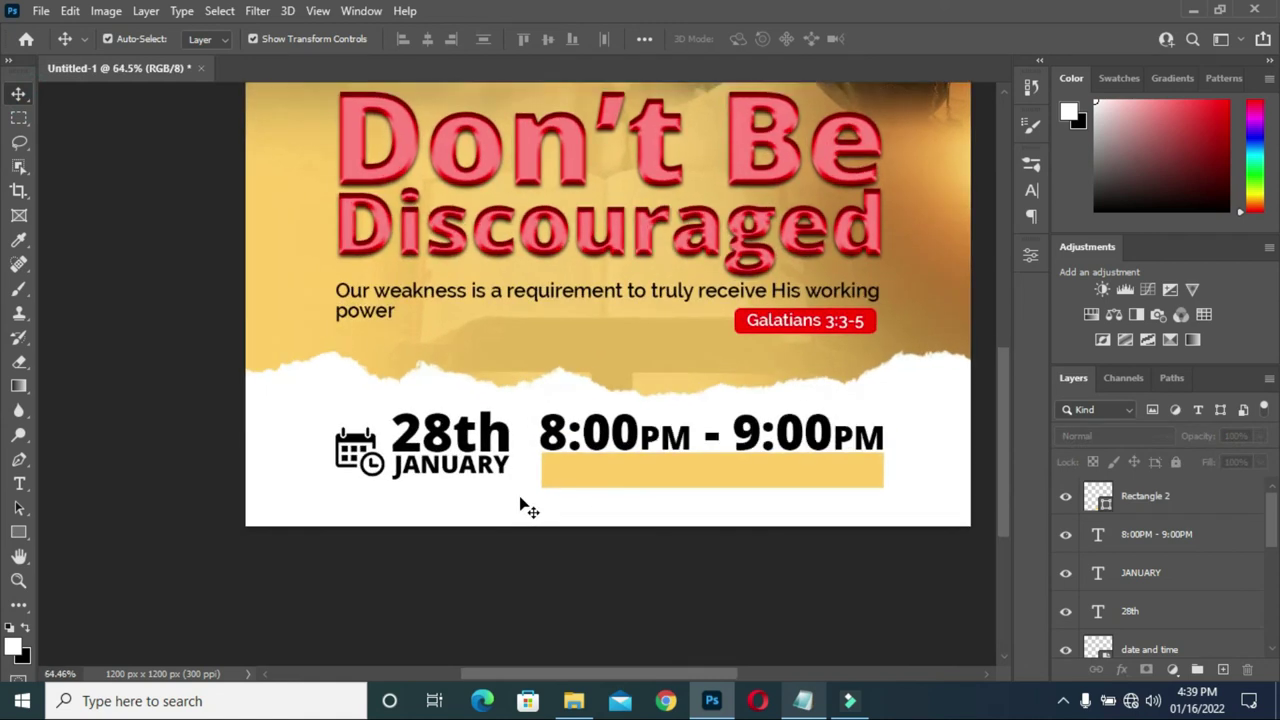
- Copy the word LIVE from the Notepad text document and return to the flyer
left_click(805, 700)
left_click(303, 384)
key("shift+Home")
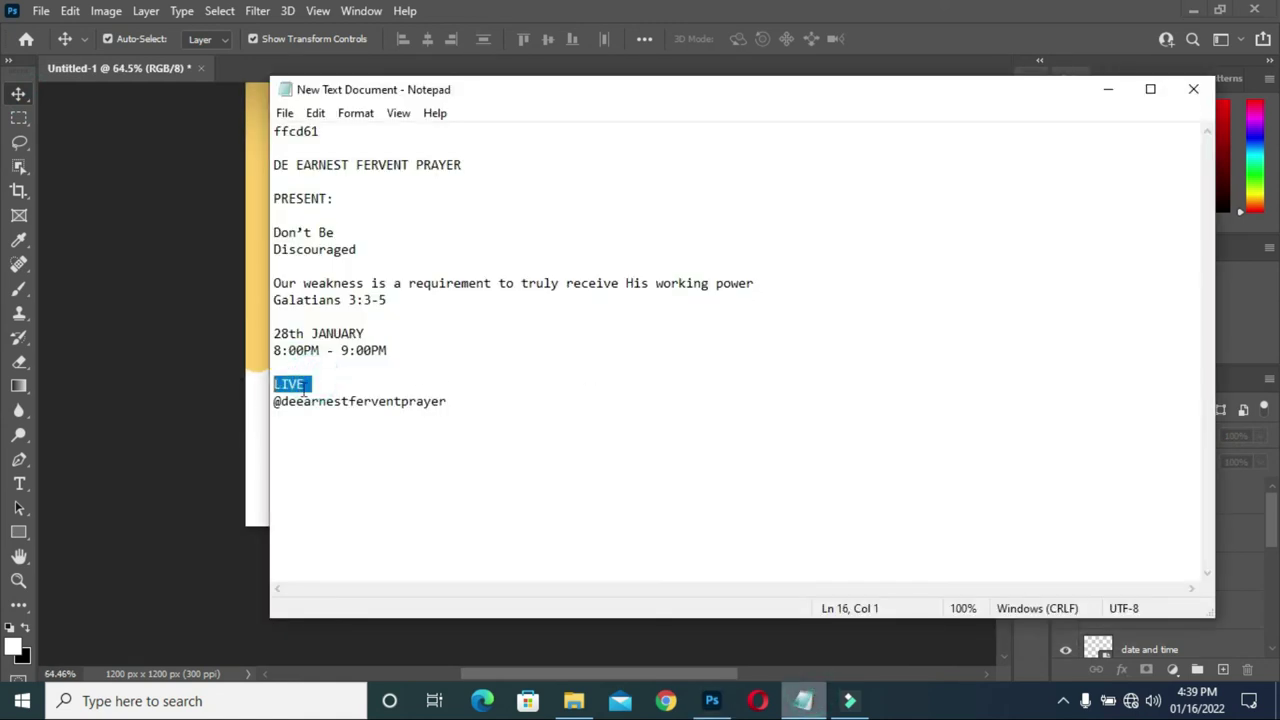
left_click(1108, 89)
- Add LIVE as an 11 pt Open Sans Extrabold text layer and place it at the left end of the yellow bar
key("t")
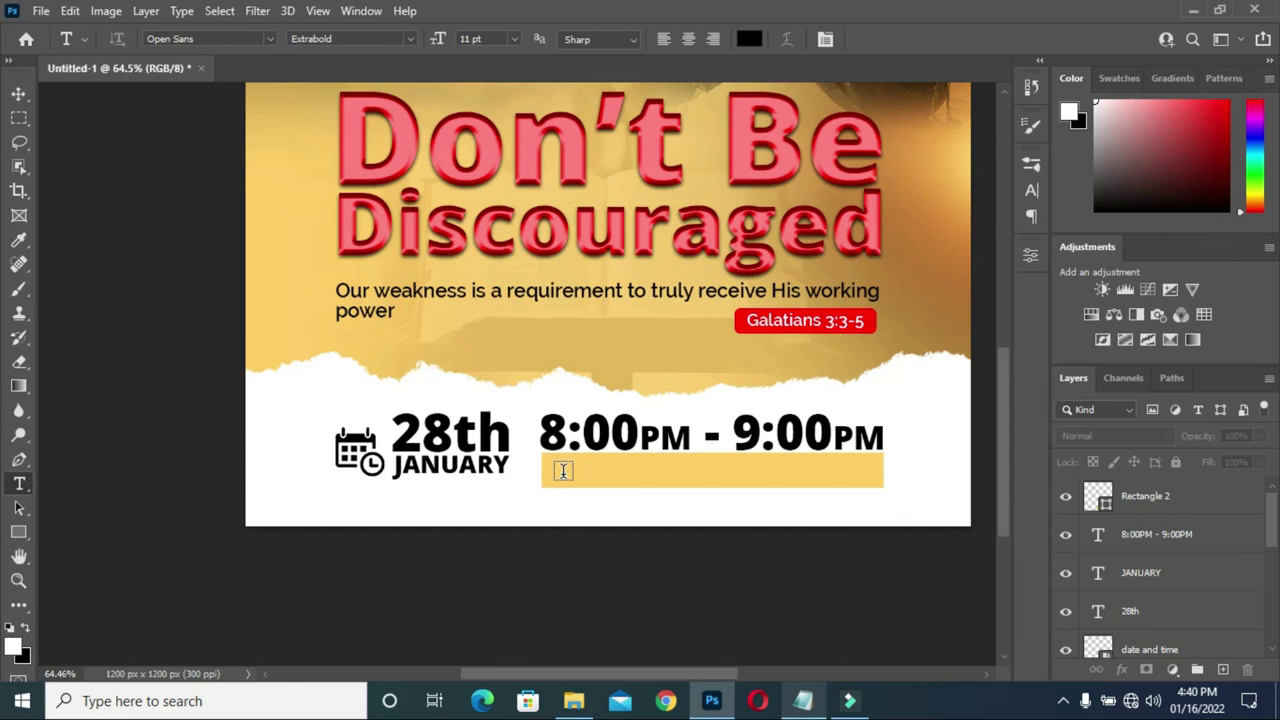
left_click(661, 348)
type("LIVE")
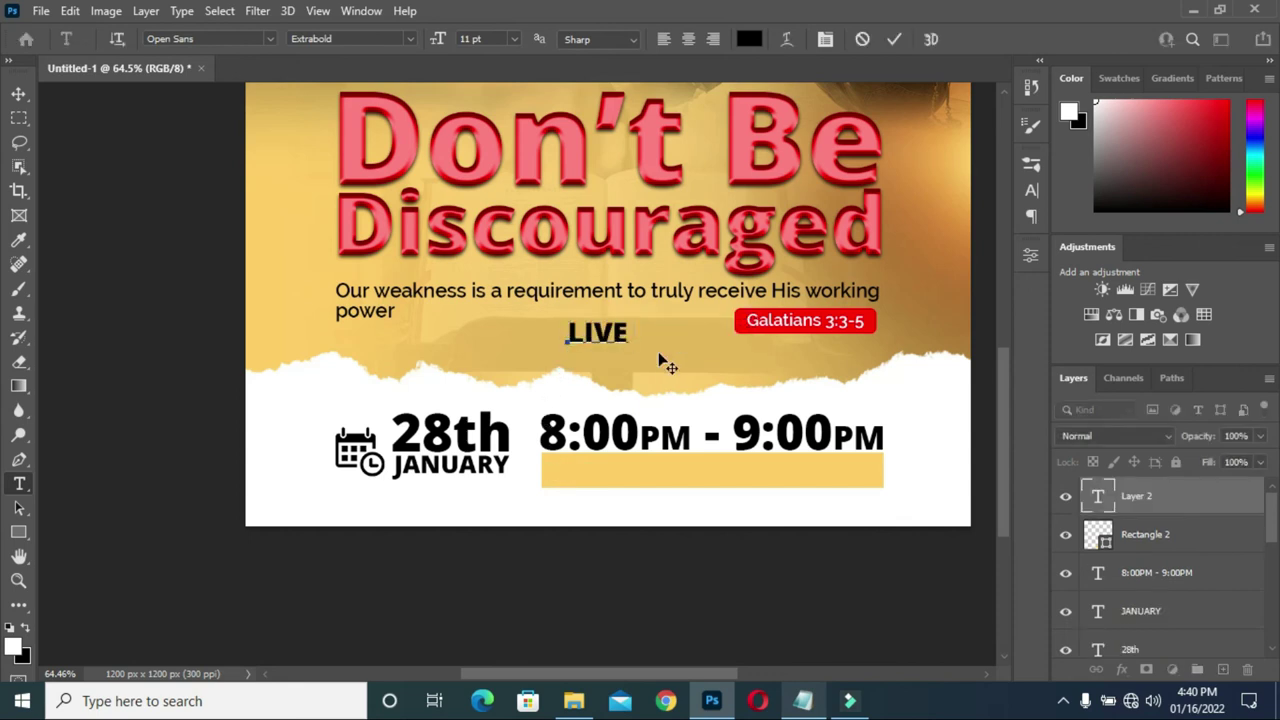
left_click(895, 39)
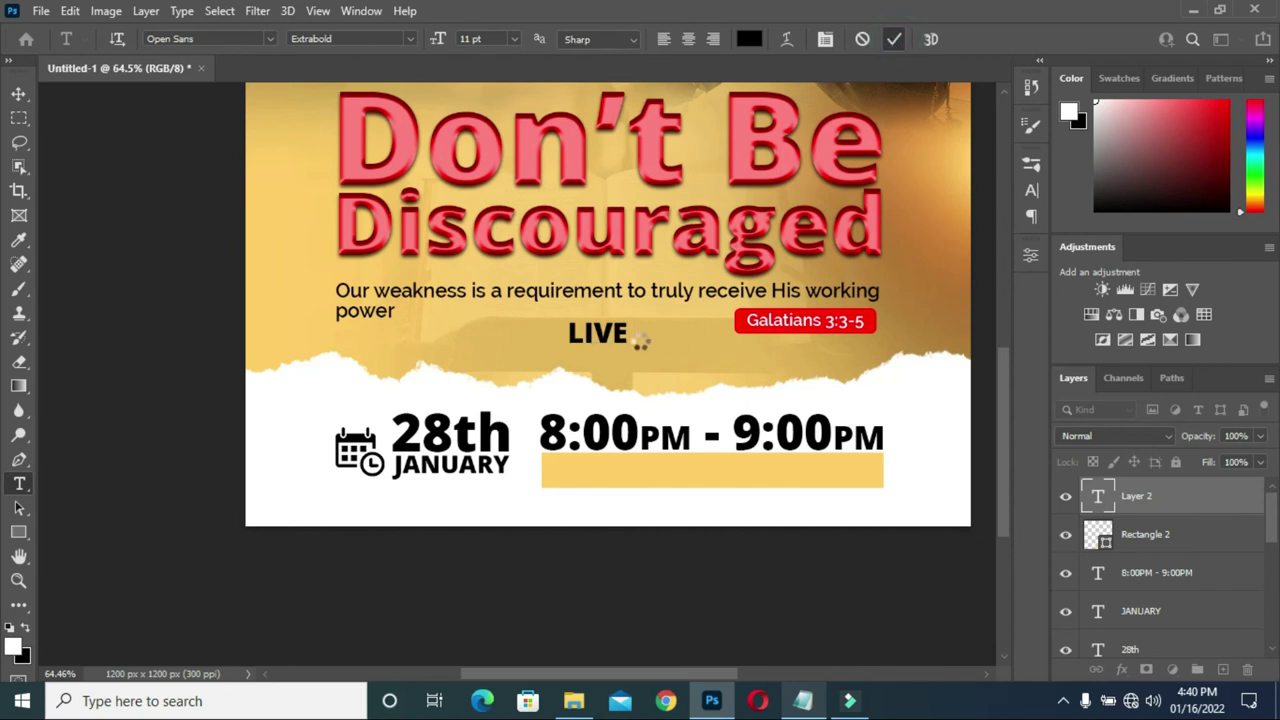
left_click_drag(607, 341, 578, 481)
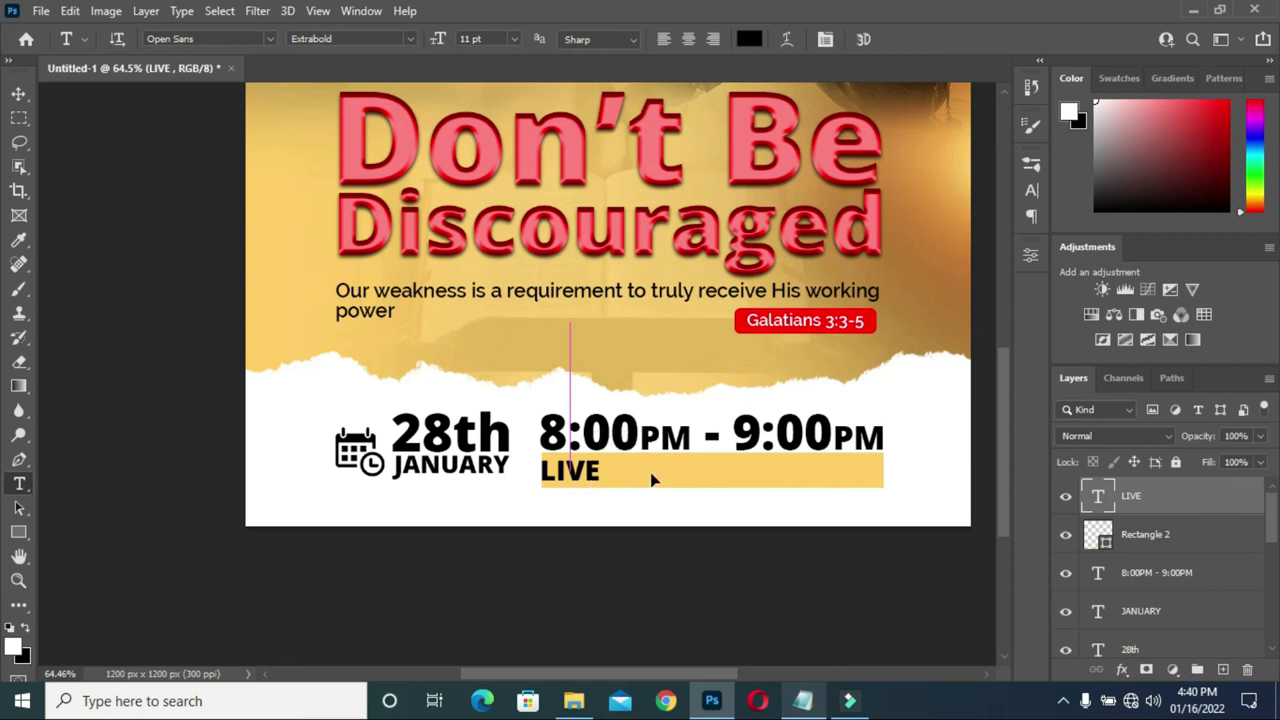
- Nudge the yellow rectangle slightly left so it starts just before the LIVE text
left_click(18, 94)
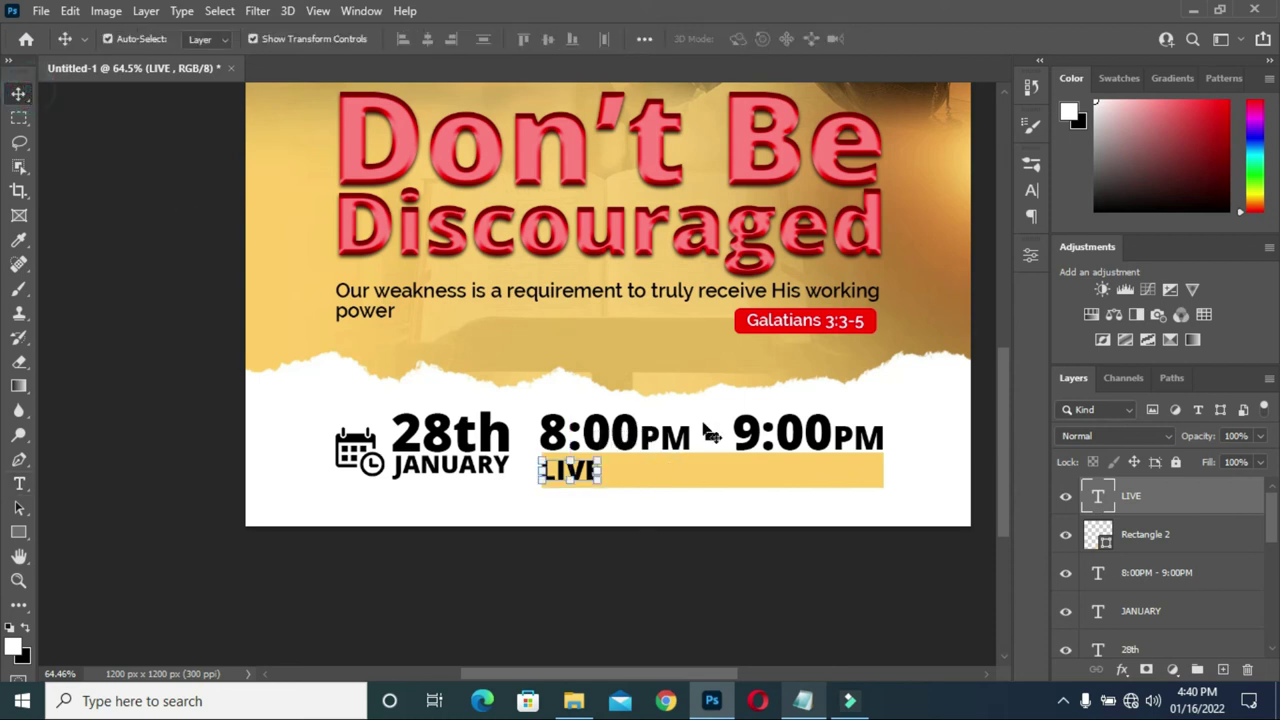
scroll(712, 476, "up", 1)
left_click(690, 479)
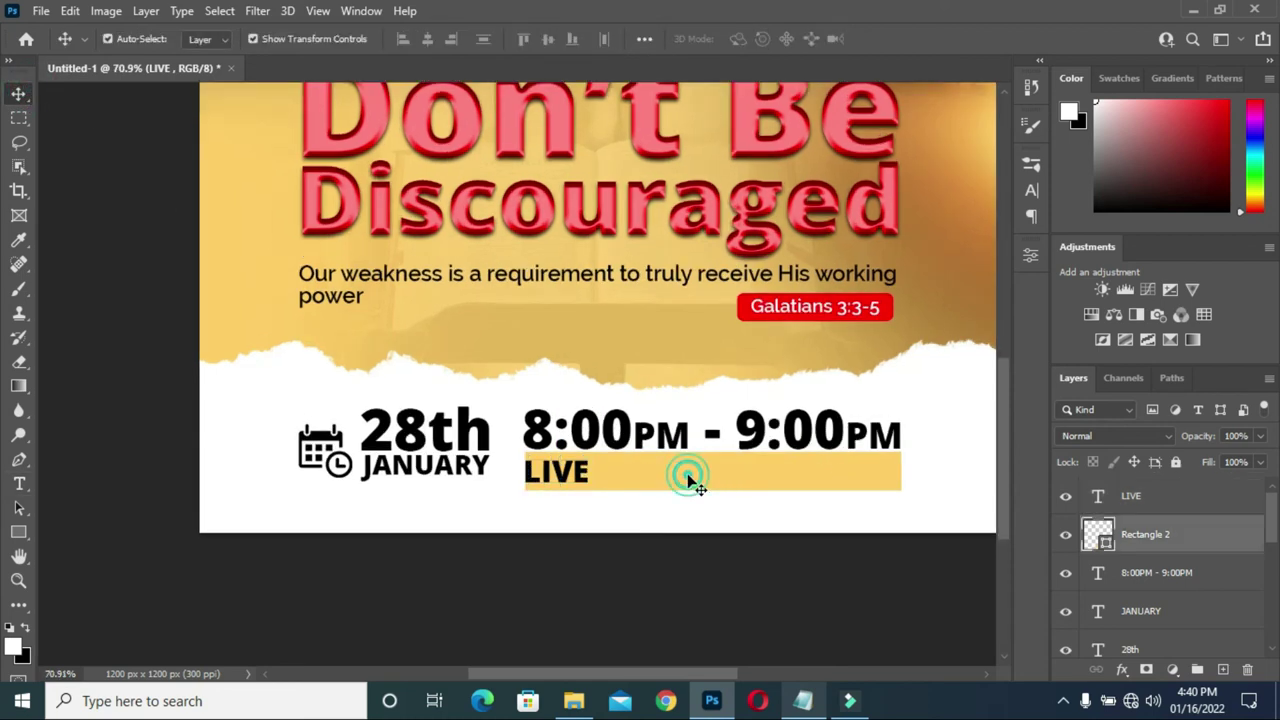
key("Left")
key("Left")
key("Left")
key("Left")
key("Left")
key("Left")
key("Left")
key("Left")
key("Left")
key("Left")
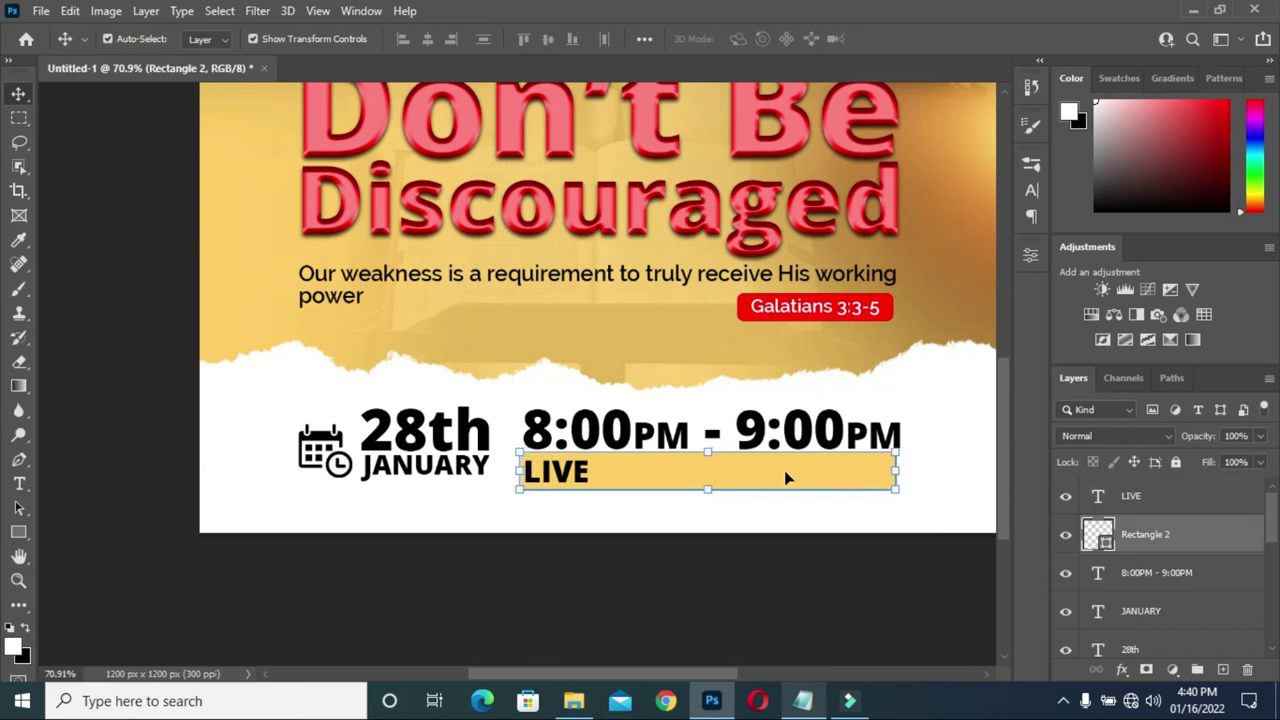
key("Left")
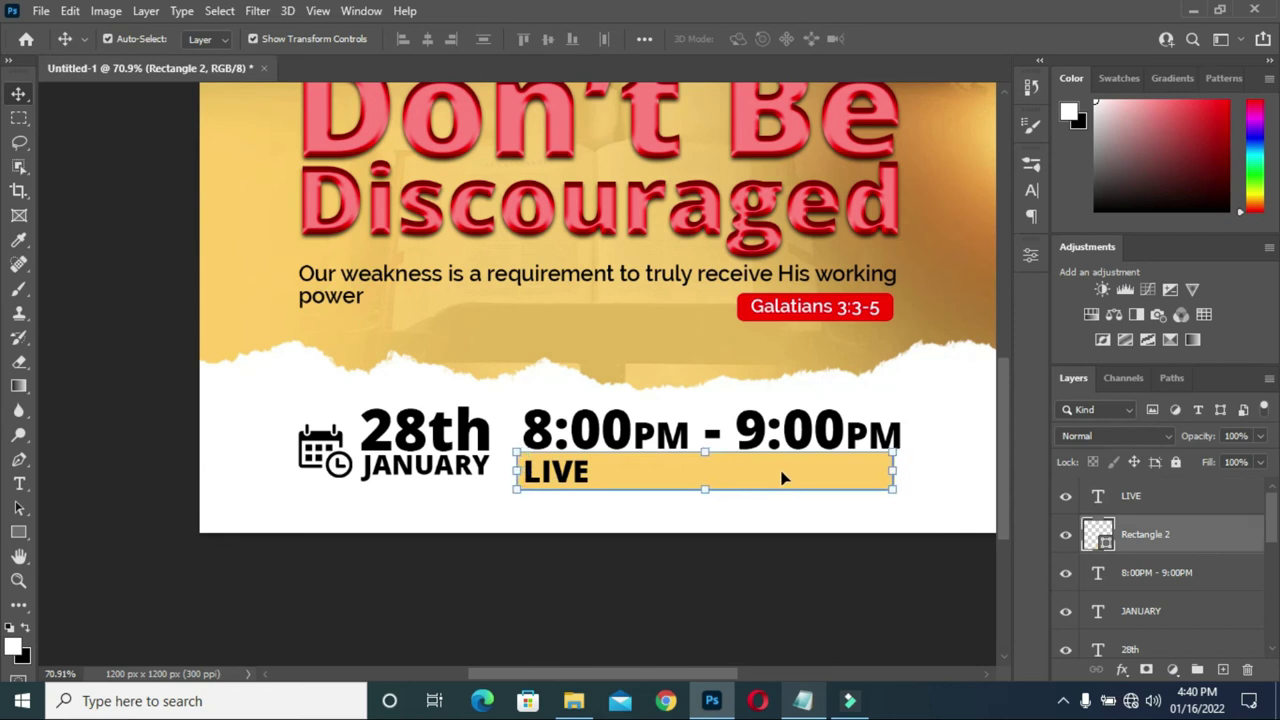
- Nudge the LIVE text slightly left within the yellow bar
left_click(584, 479)
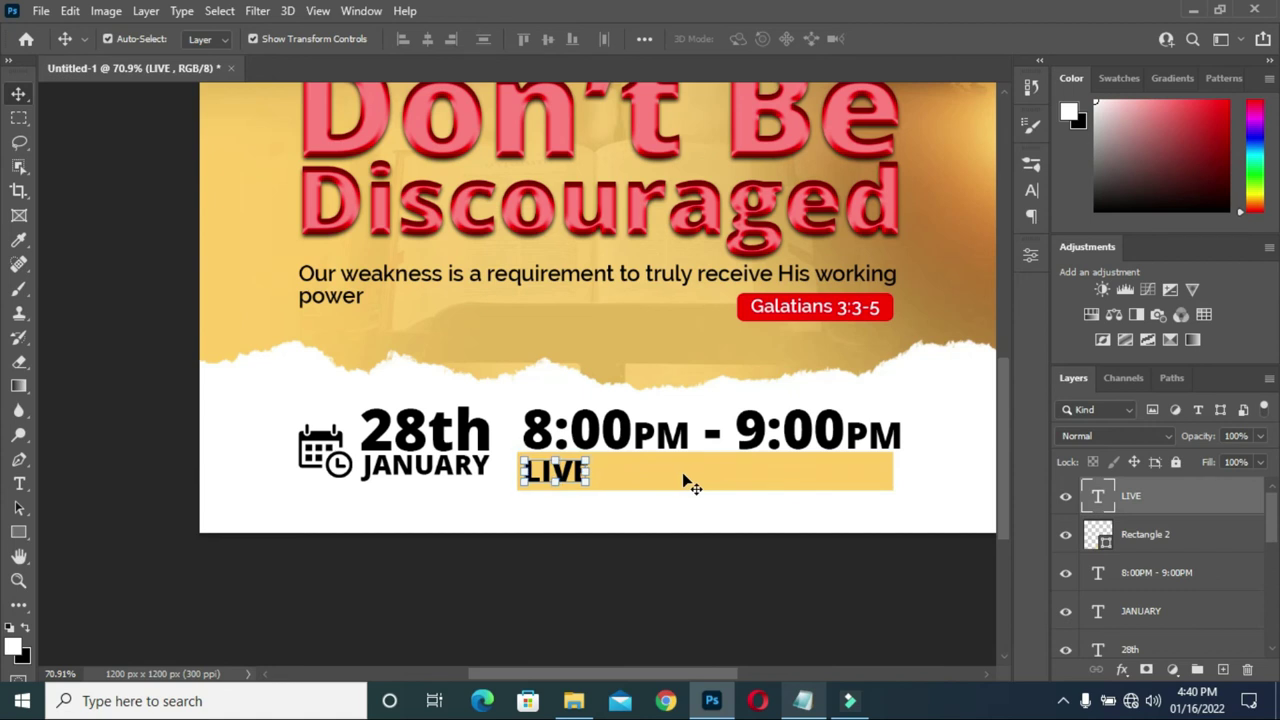
key("Left")
key("Left")
- Widen the yellow rectangle to 102.47% so its right edge meets the end of the time text, then deselect it
left_click(818, 481)
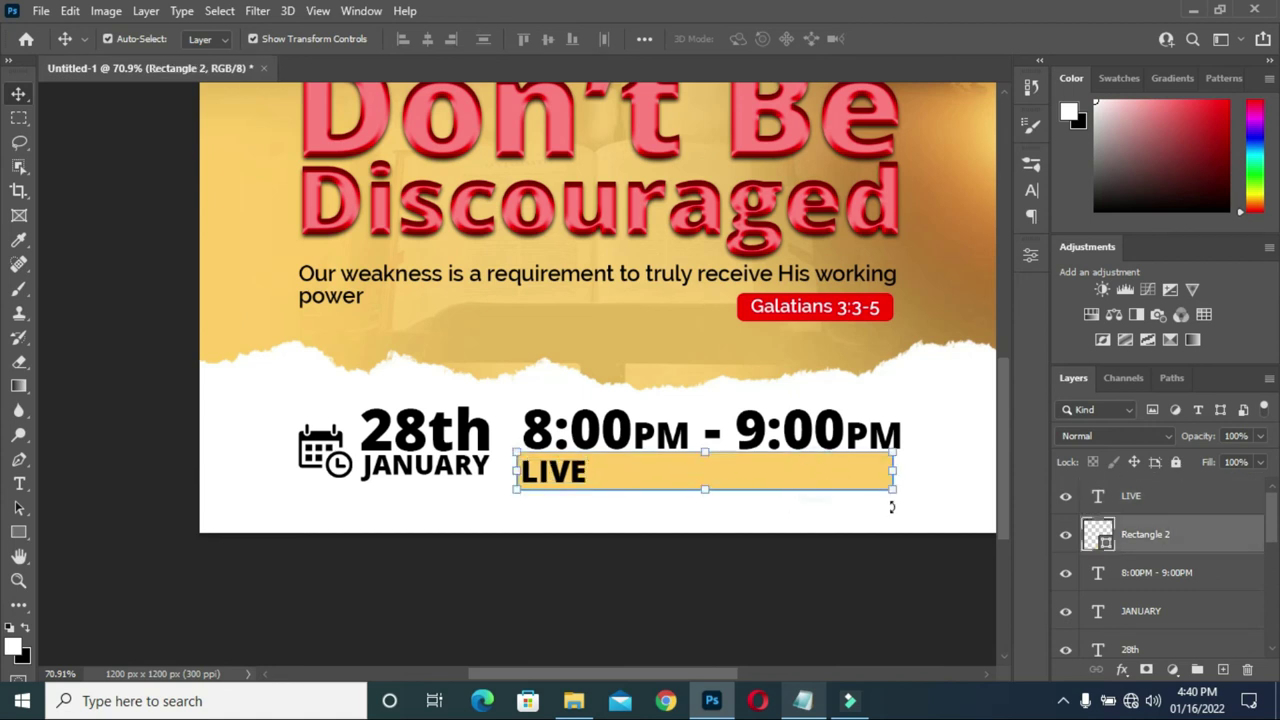
scroll(900, 462, "up", 3)
left_click(891, 483)
left_click_drag(891, 483, 905, 484)
left_click(928, 38)
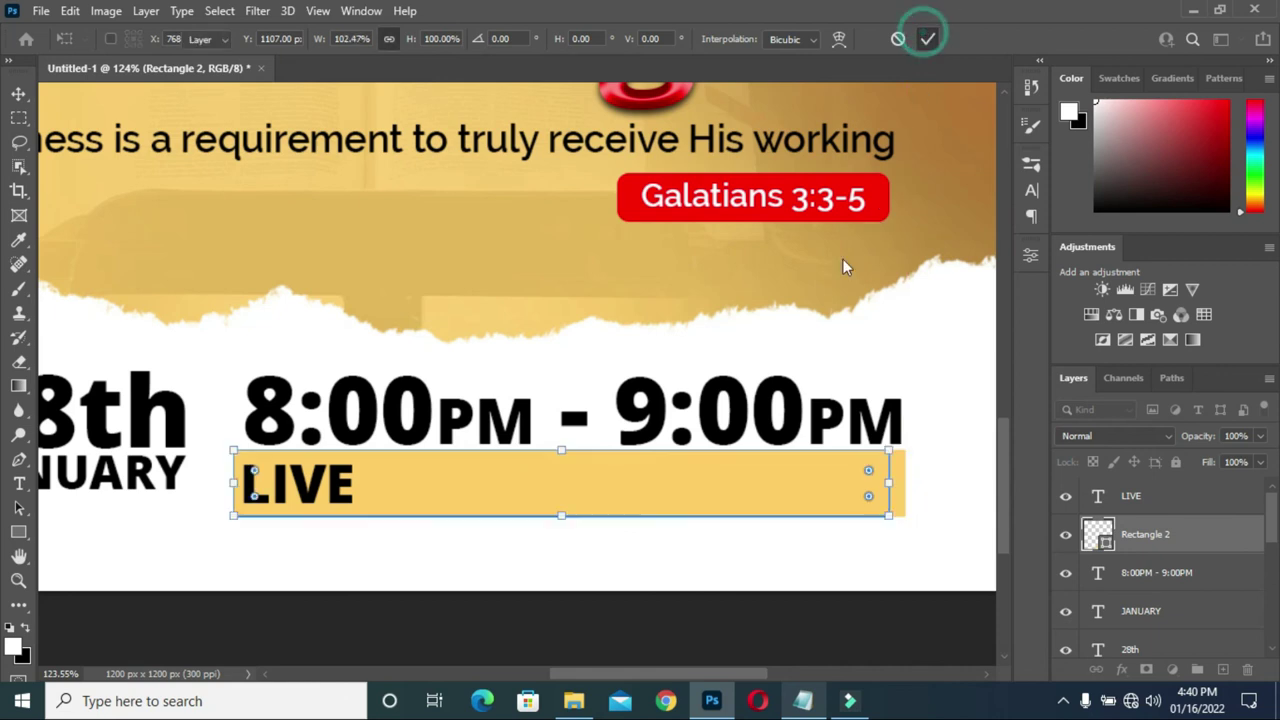
scroll(834, 309, "down", 5)
left_click(825, 498)
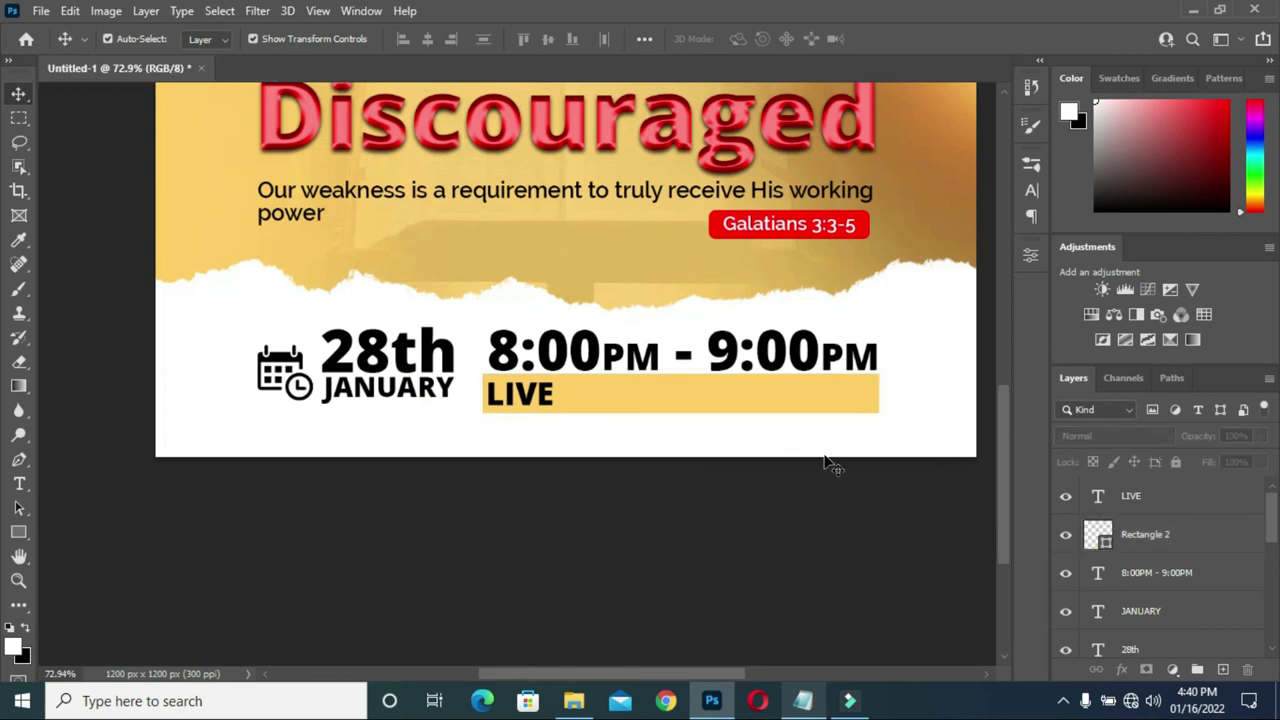
left_click(805, 411)
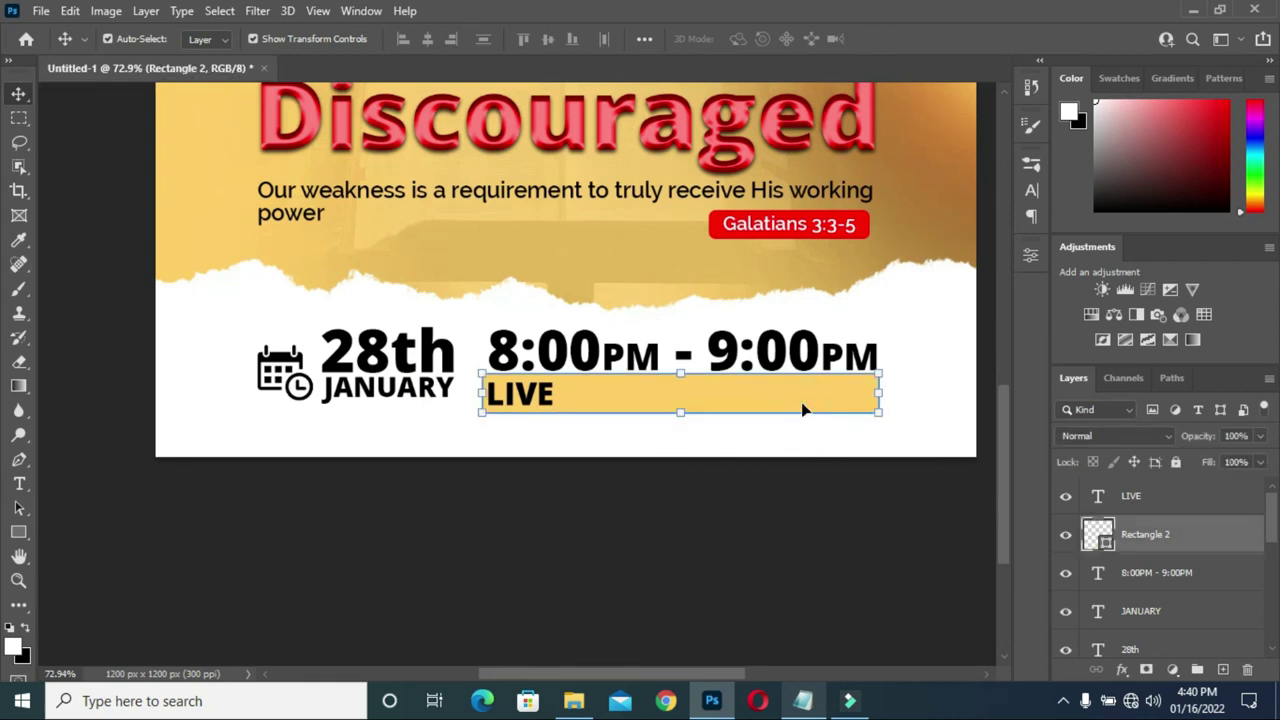
left_click(799, 515)
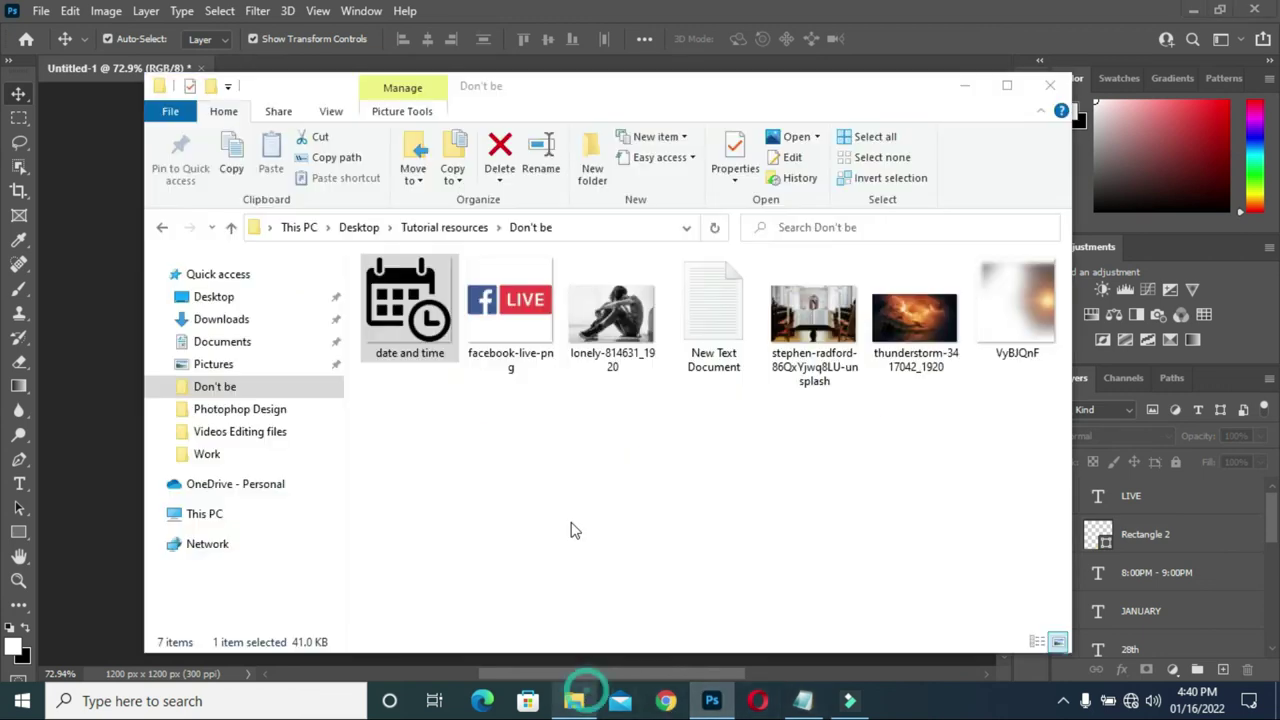
- Place the facebook-live-png image from the Don't be folder, scaled to about 7.28%, beside LIVE on the yellow bar
left_click(573, 701)
left_click_drag(493, 319, 114, 380)
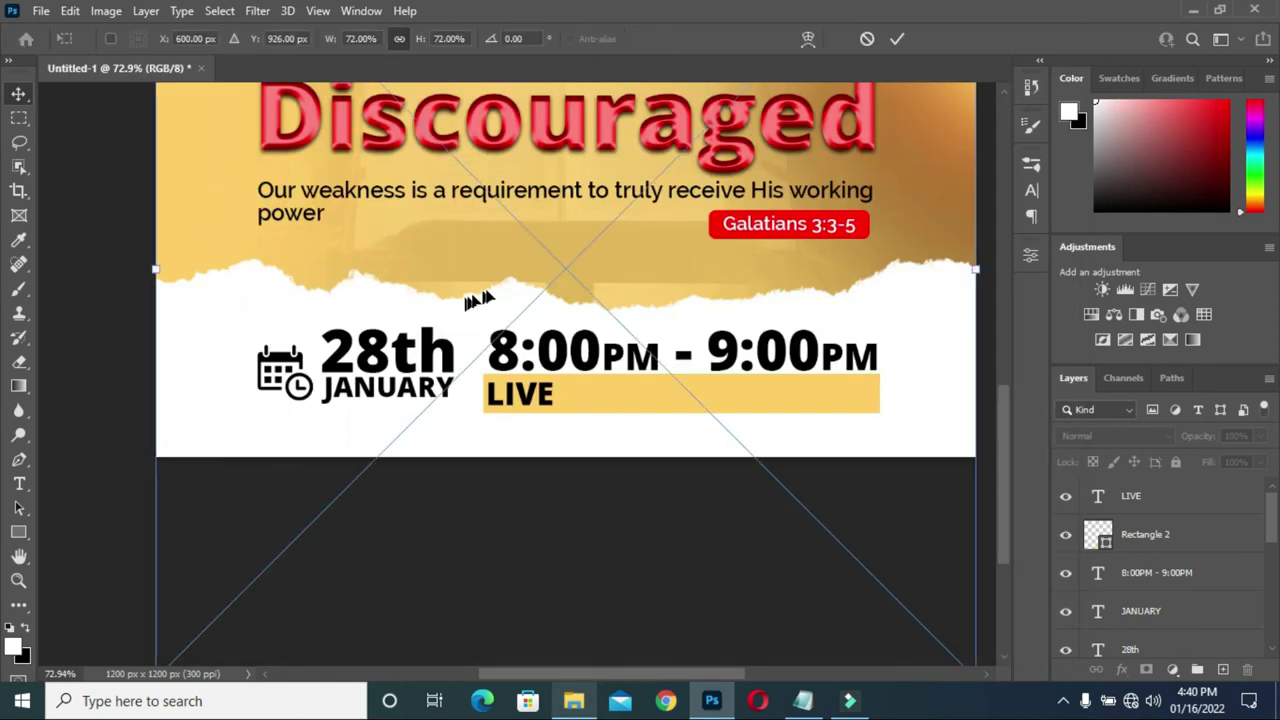
left_click_drag(981, 269, 652, 388)
key("Down")
key("Down")
key("Down")
key("Down")
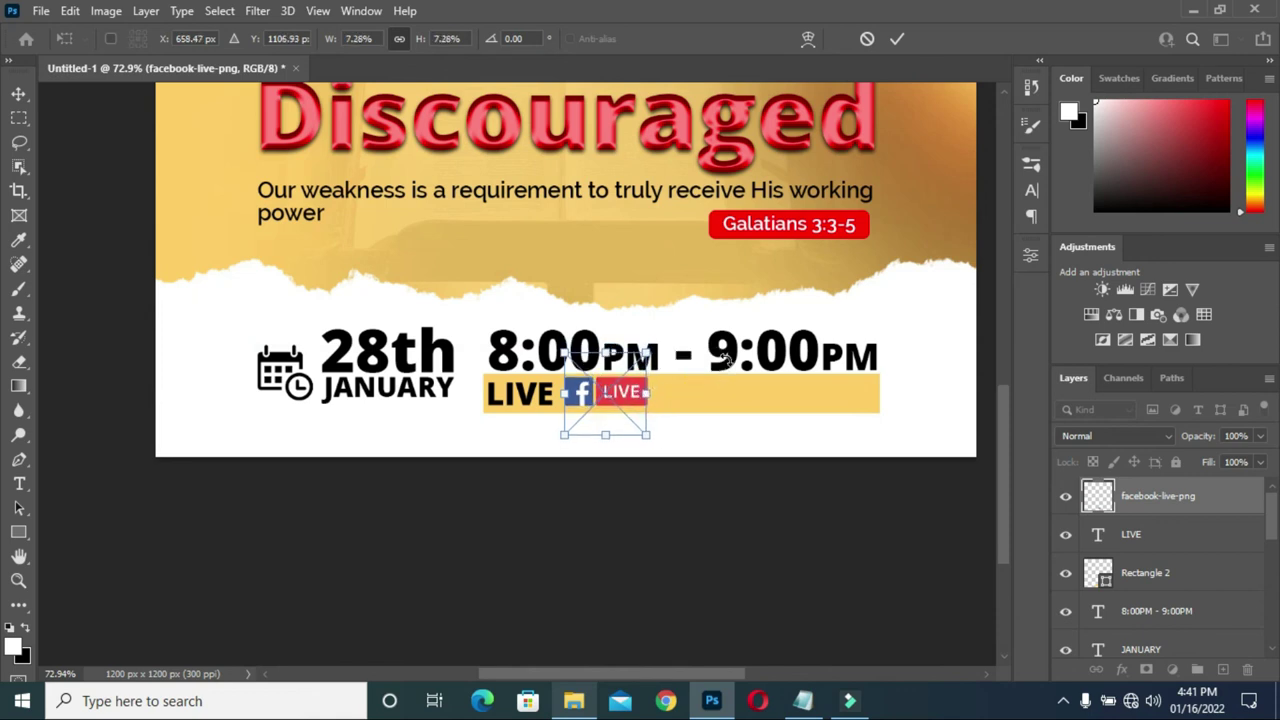
key("Up")
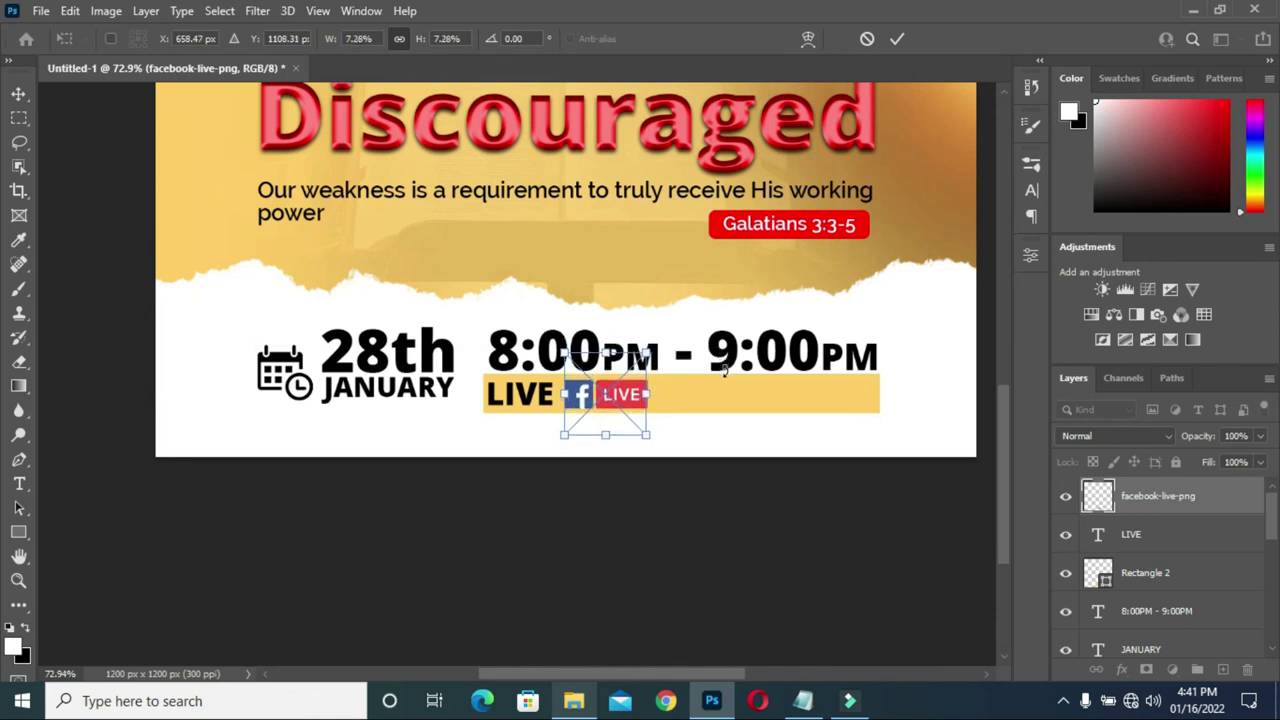
- Reduce the Facebook Live logo to about 6.21% so it fits within the yellow bar, and commit the placement
left_click_drag(647, 395, 631, 399)
scroll(643, 392, "up", 2)
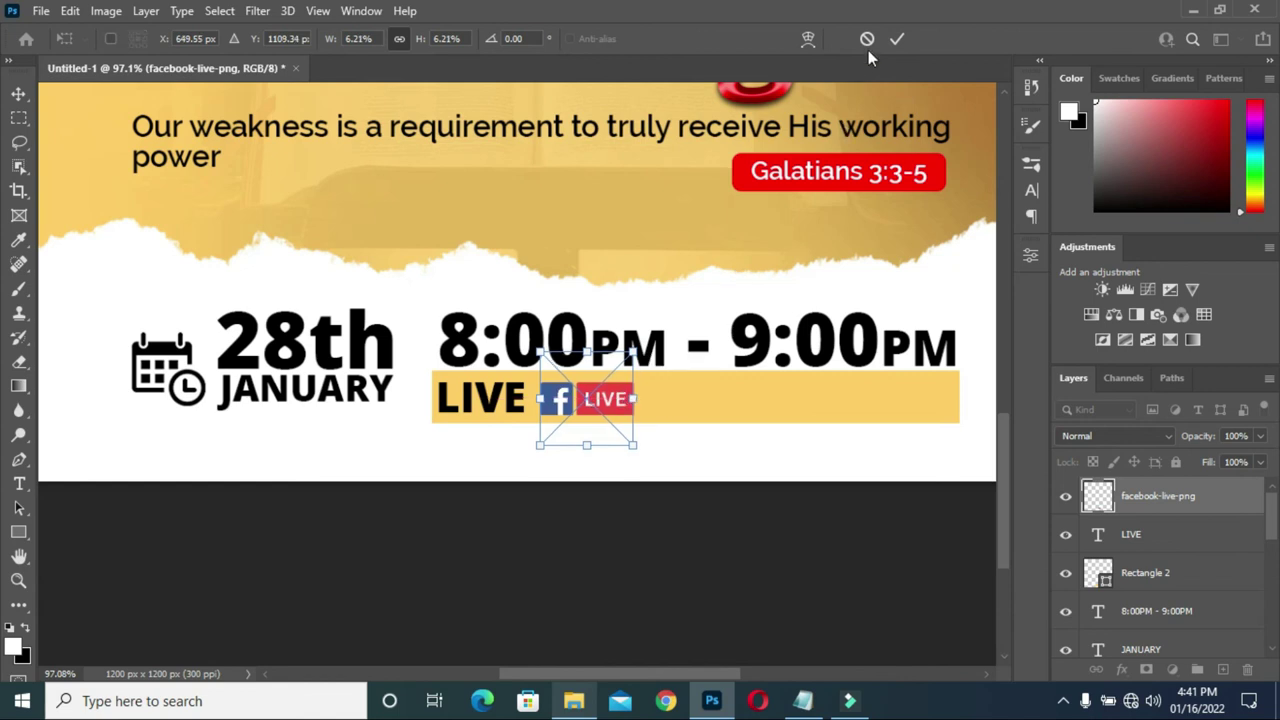
left_click(898, 40)
scroll(670, 310, "down", 3)
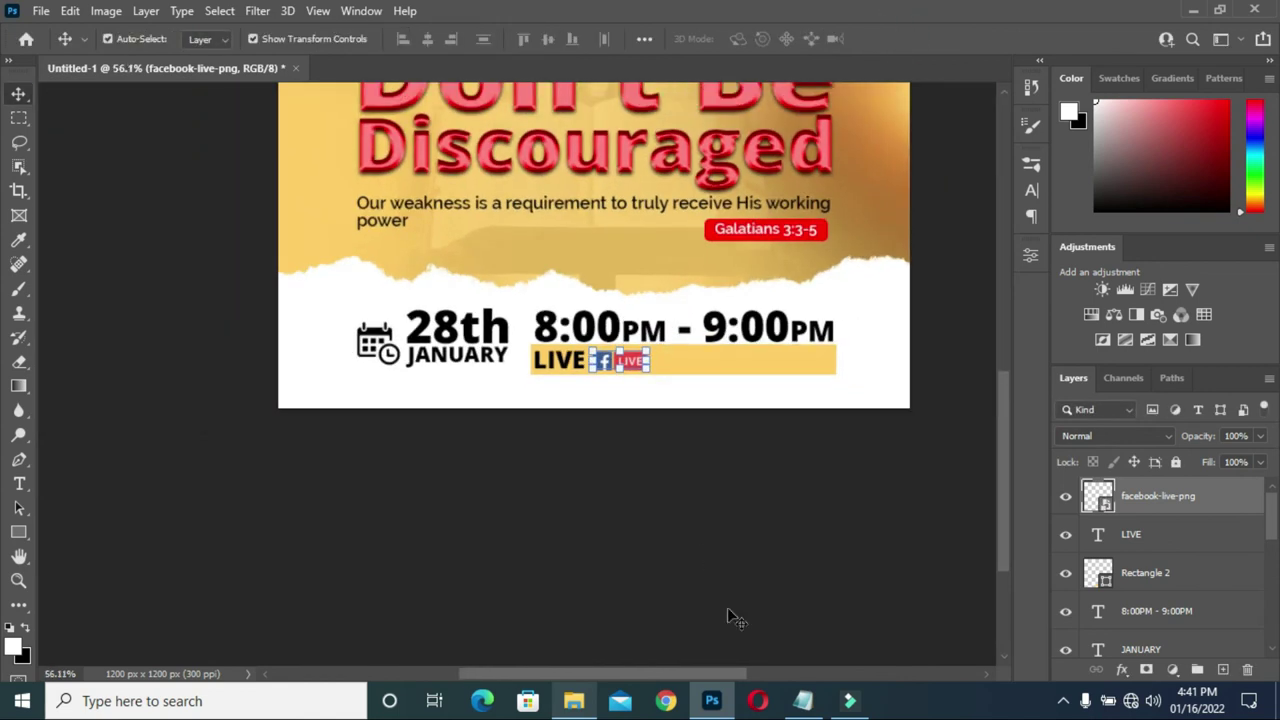
left_click(803, 700)
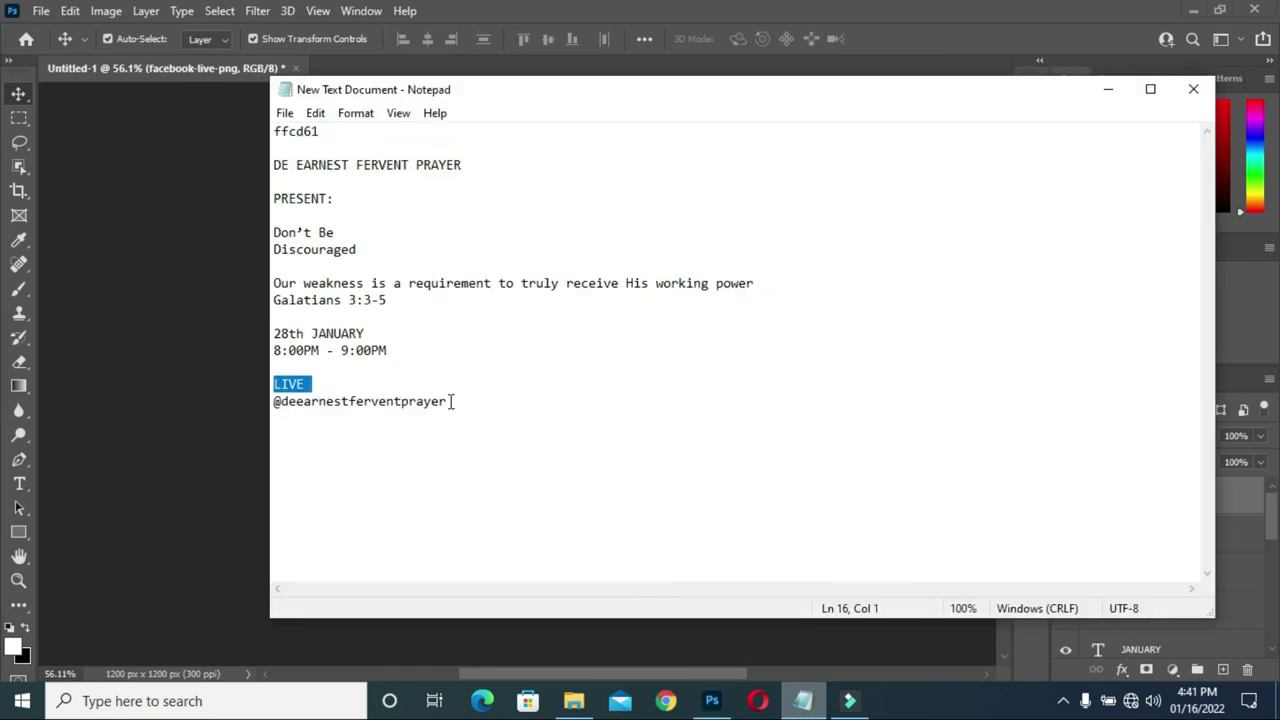
left_click_drag(451, 401, 257, 402)
key("ctrl+c")
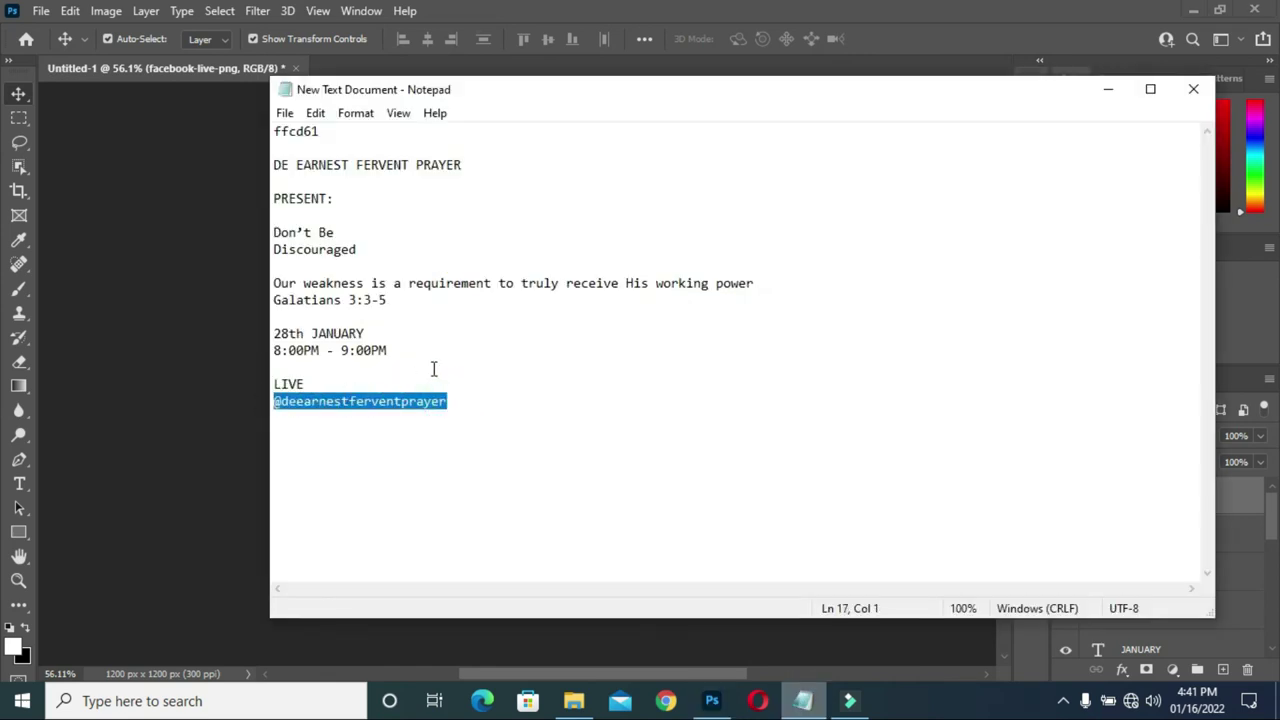
left_click(1108, 89)
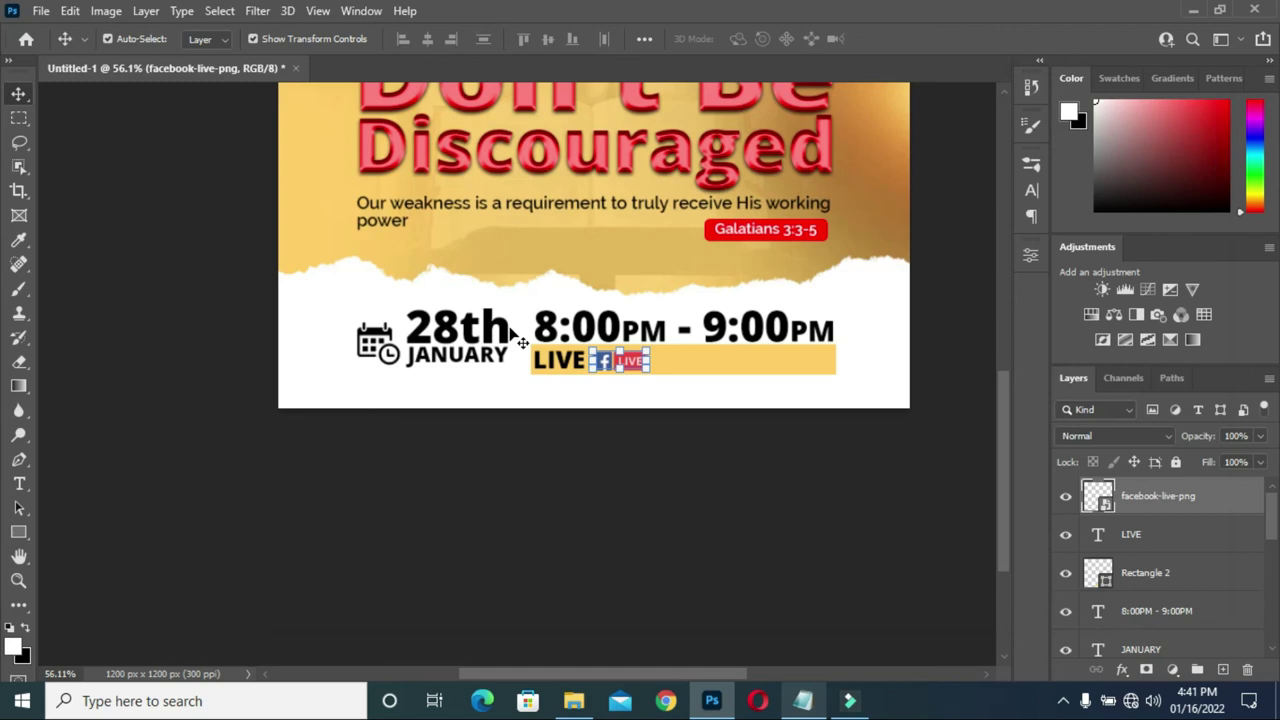
scroll(512, 310, "up", 1)
key("t")
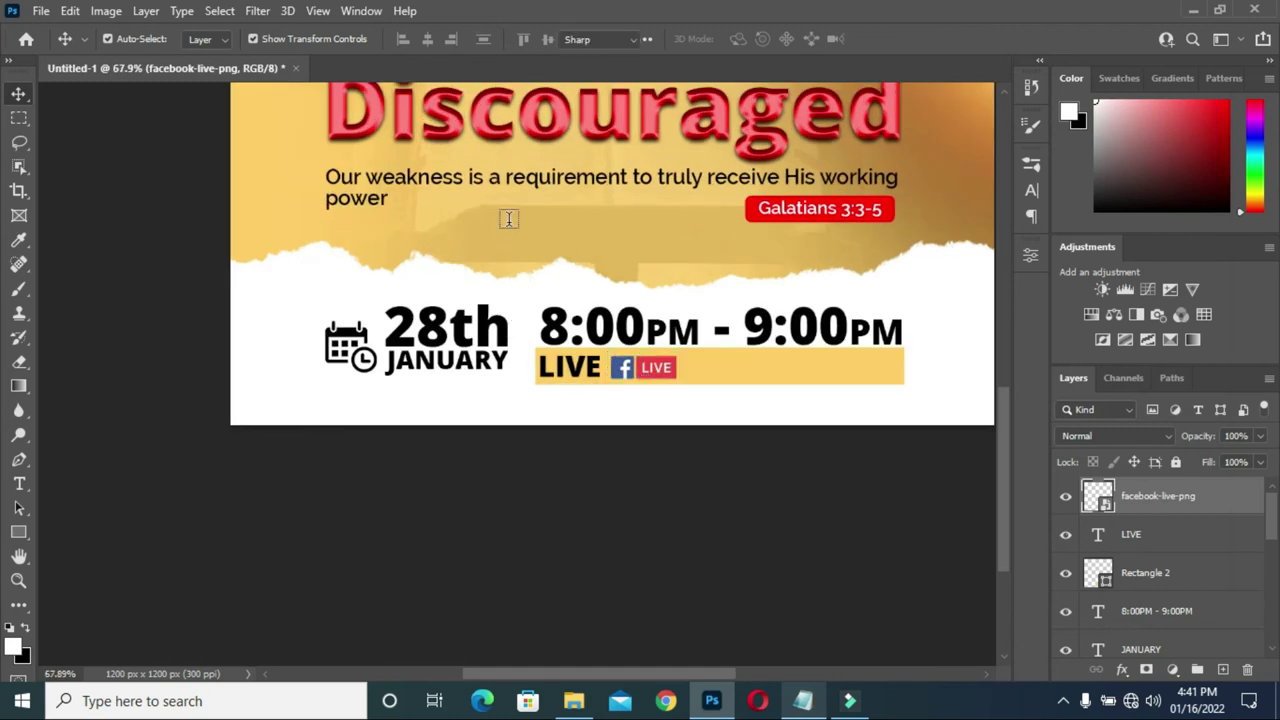
left_click(646, 220)
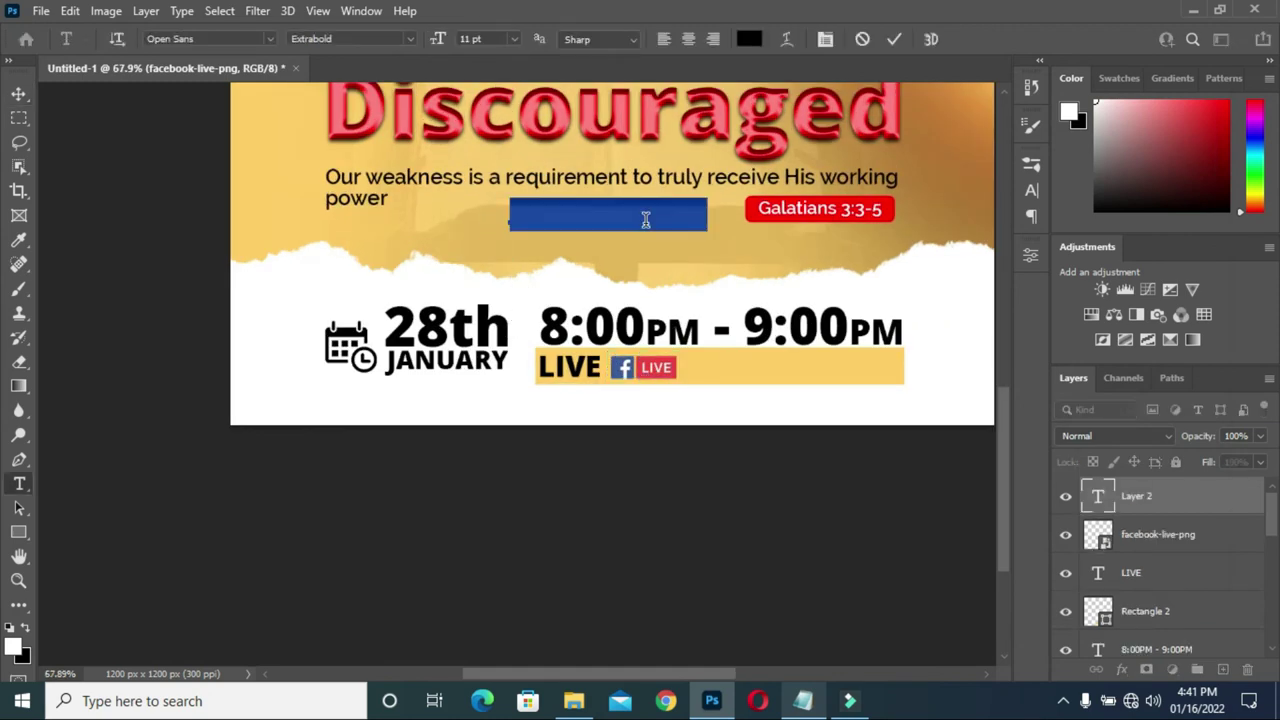
key("ctrl+v")
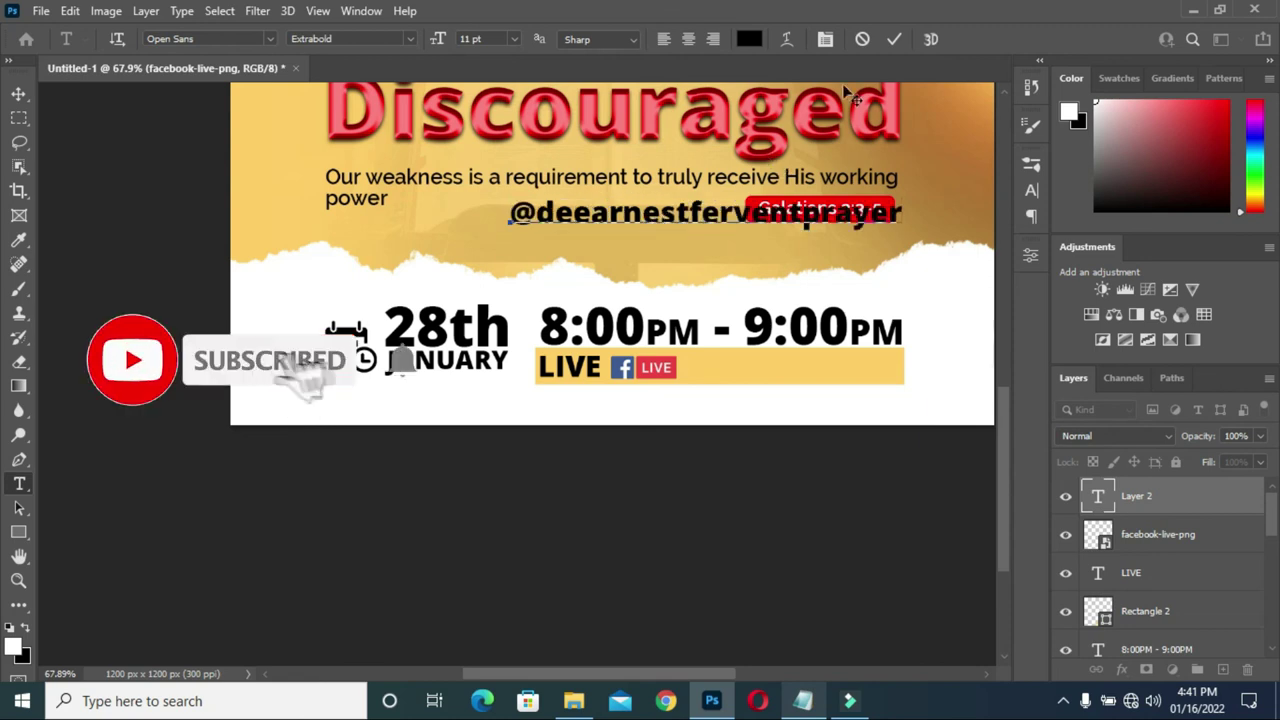
left_click(894, 39)
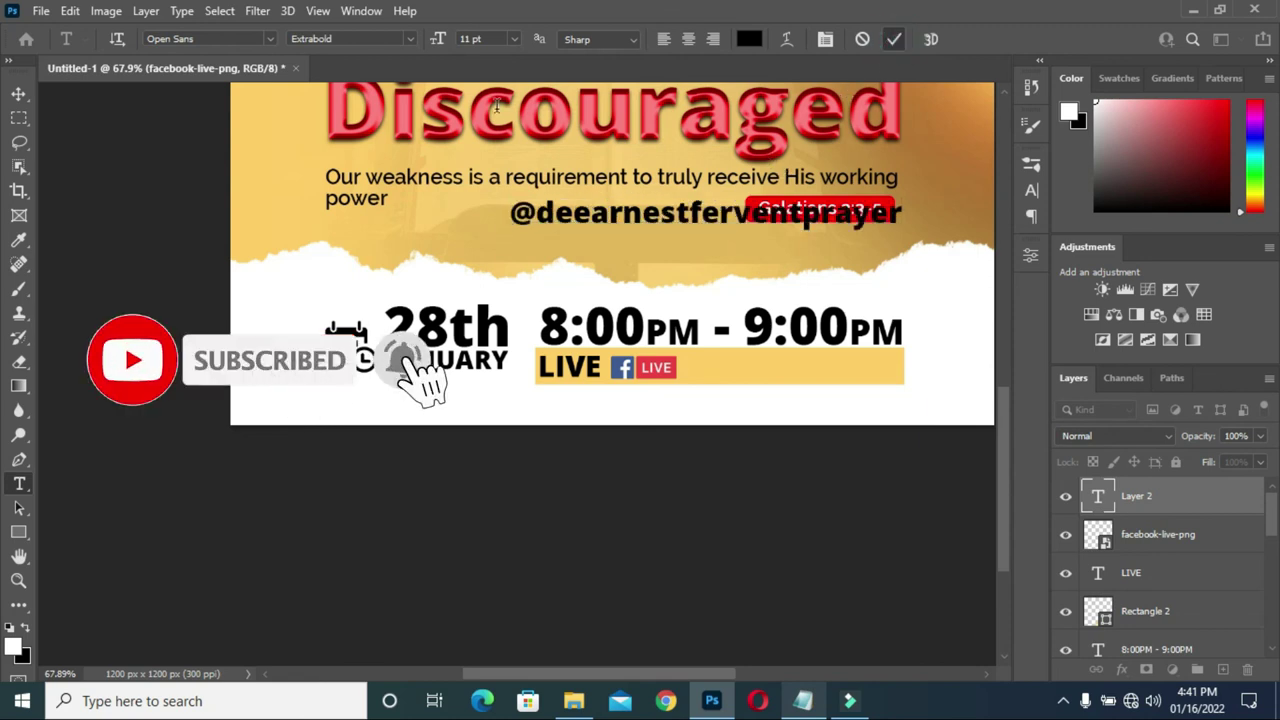
- Set the handle text to Open Sans Semibold and move it onto the yellow bar directly after the Facebook Live logo
left_click(408, 40)
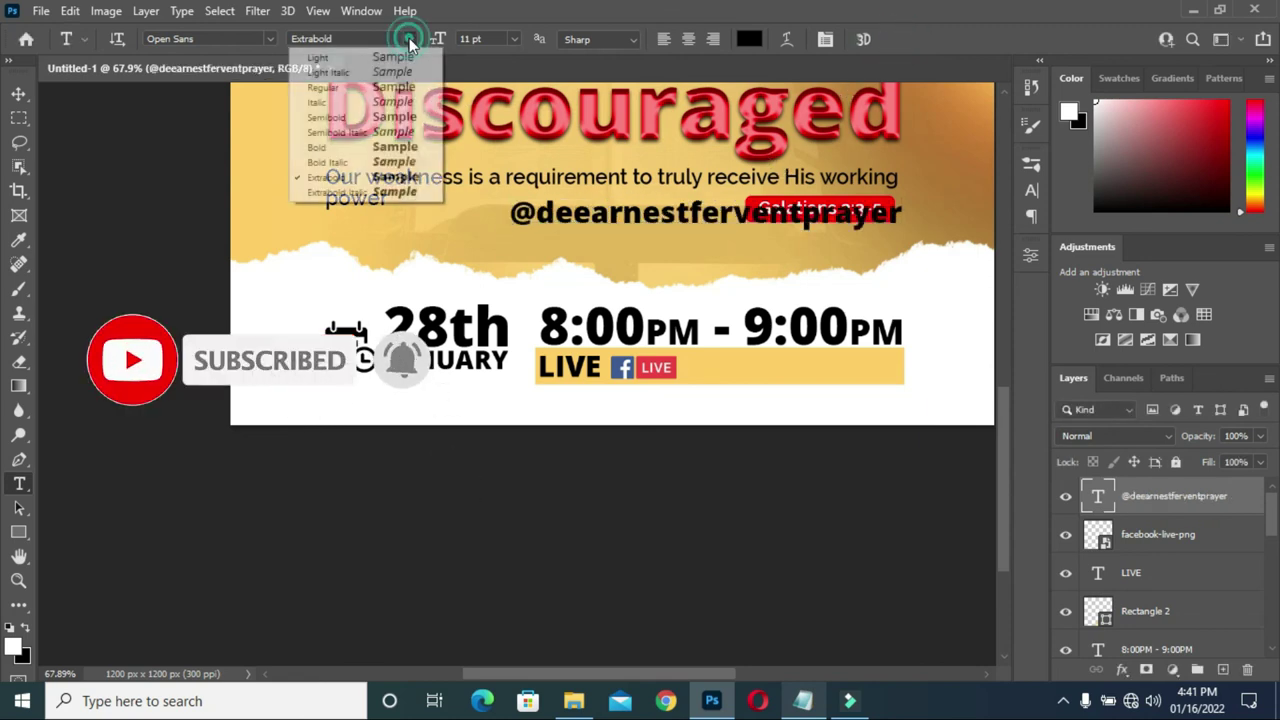
left_click(353, 114)
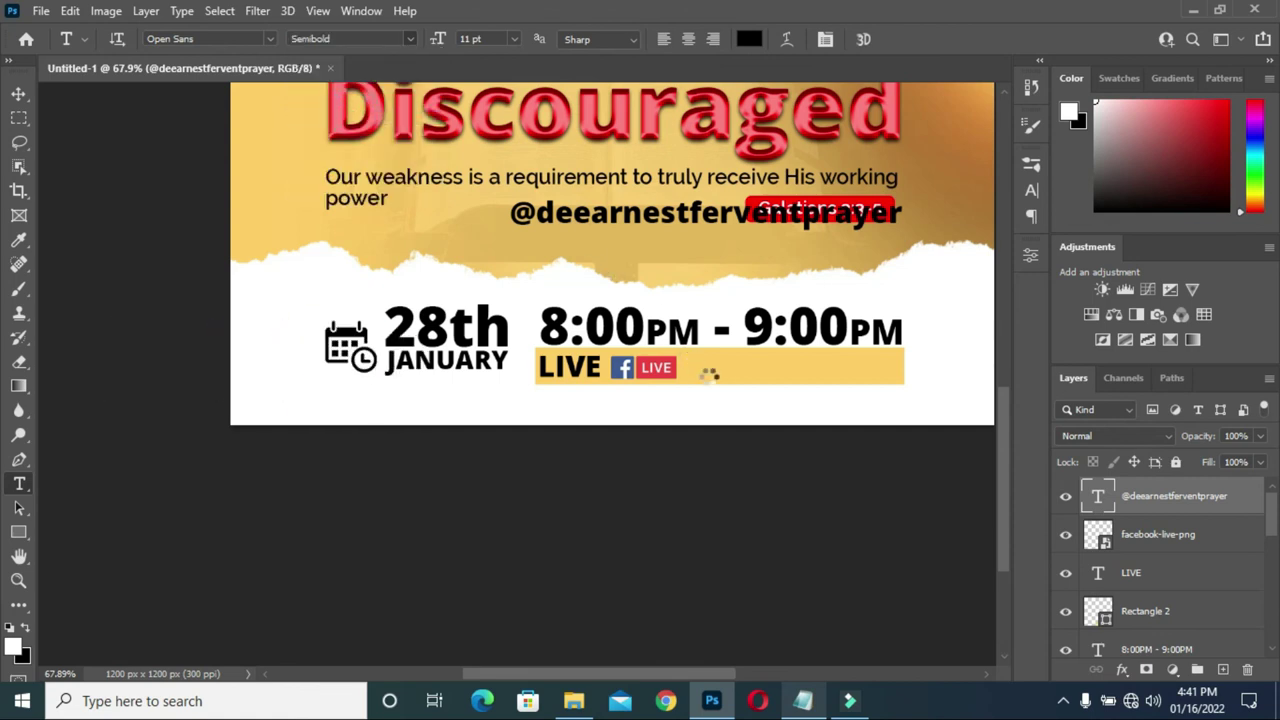
left_click(20, 92)
left_click_drag(698, 220, 869, 374)
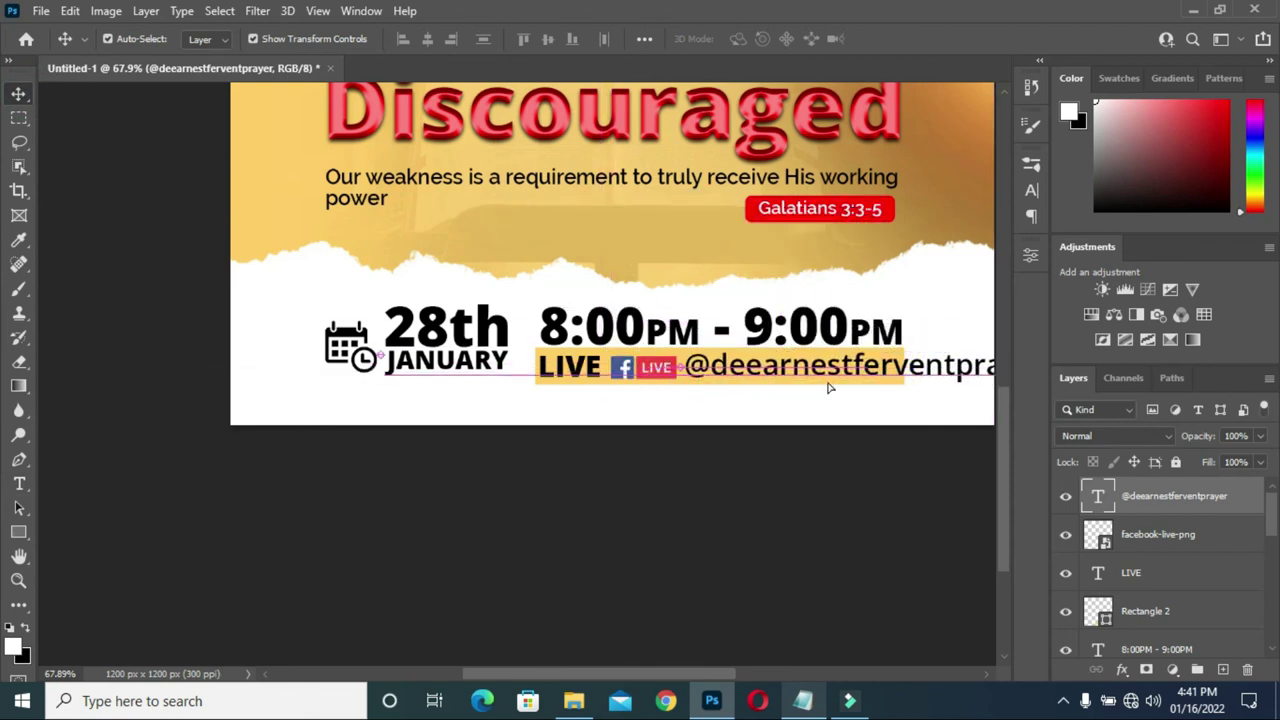
scroll(829, 380, "down", 3)
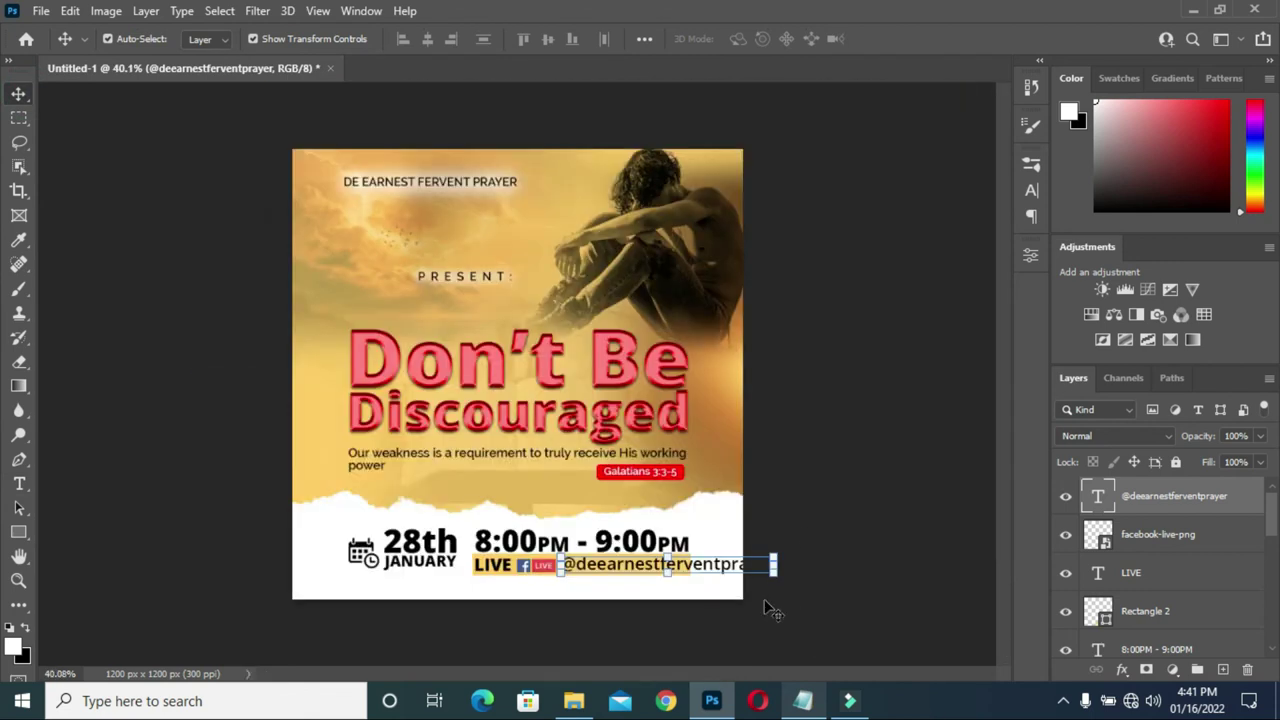
- Scale the handle text down proportionally to about 56.71% so it fits inside the yellow bar, and commit the transform
scroll(774, 611, "up", 4)
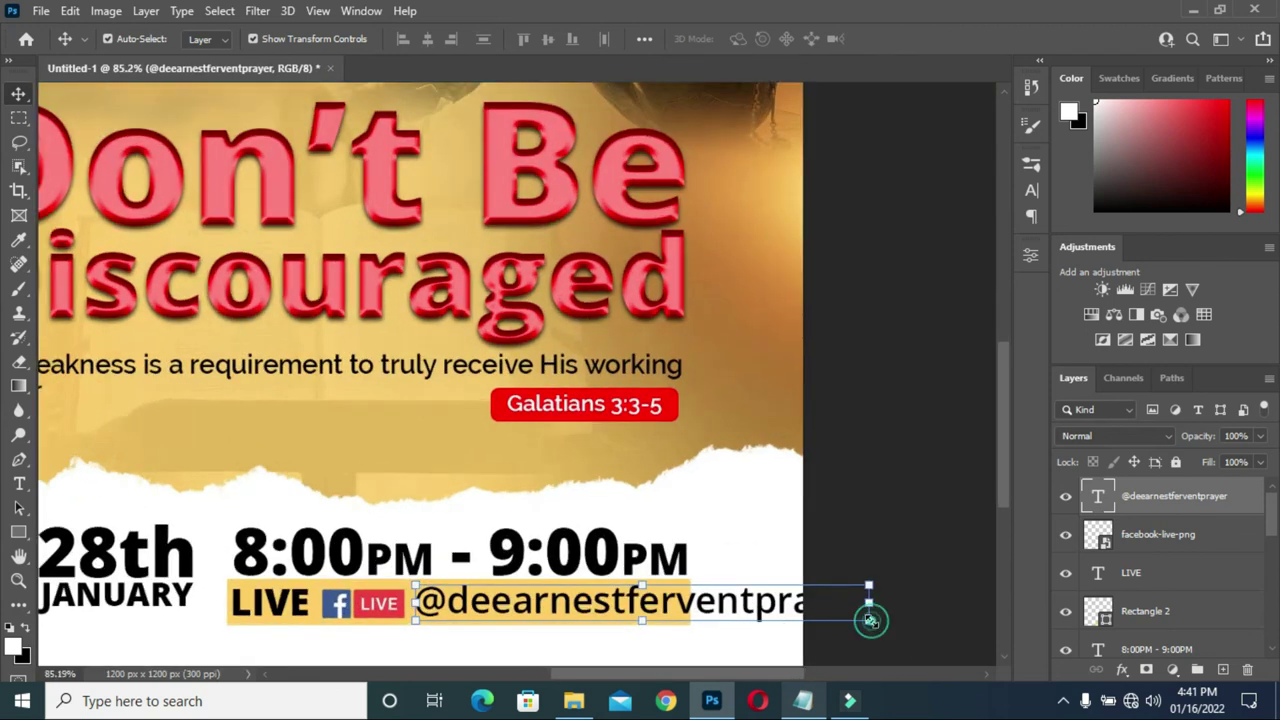
left_click(870, 620)
left_click_drag(870, 622, 676, 621)
left_click(927, 39)
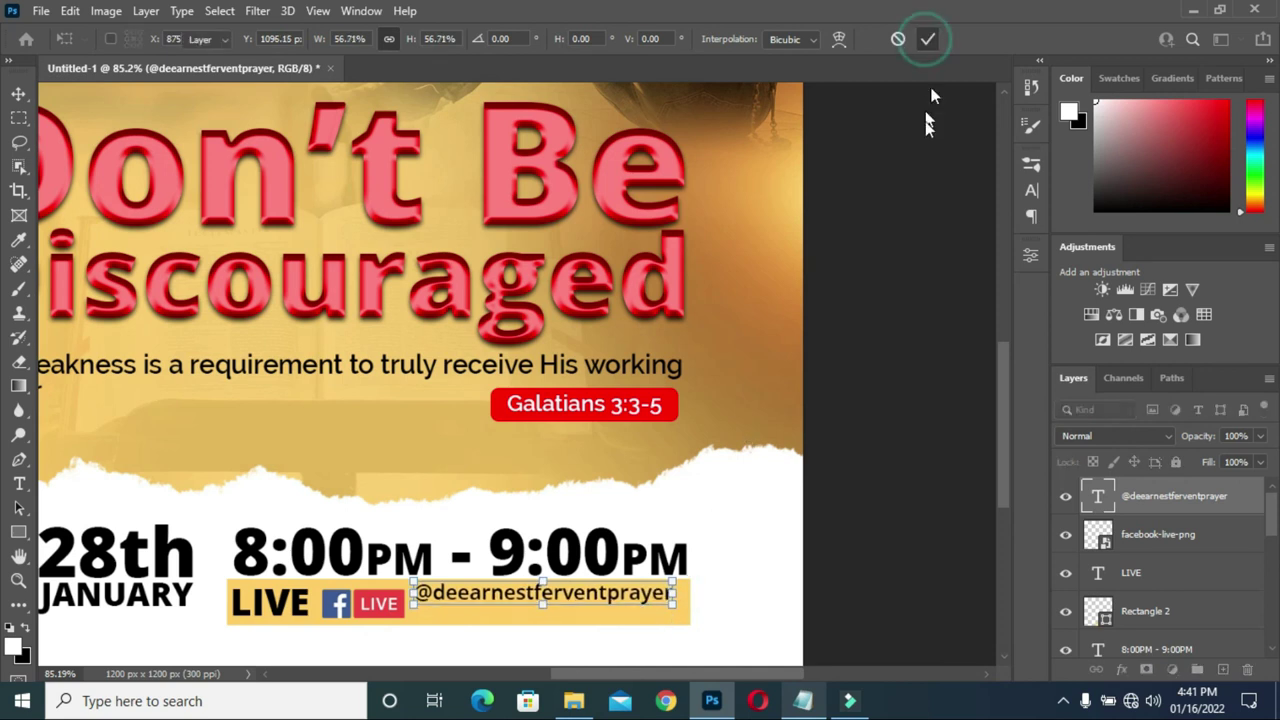
- Align the handle text layer with the Rectangle 2 bar on their vertical centers and deselect the layers
left_click_drag(1002, 490, 1003, 535)
scroll(593, 436, "up", 3)
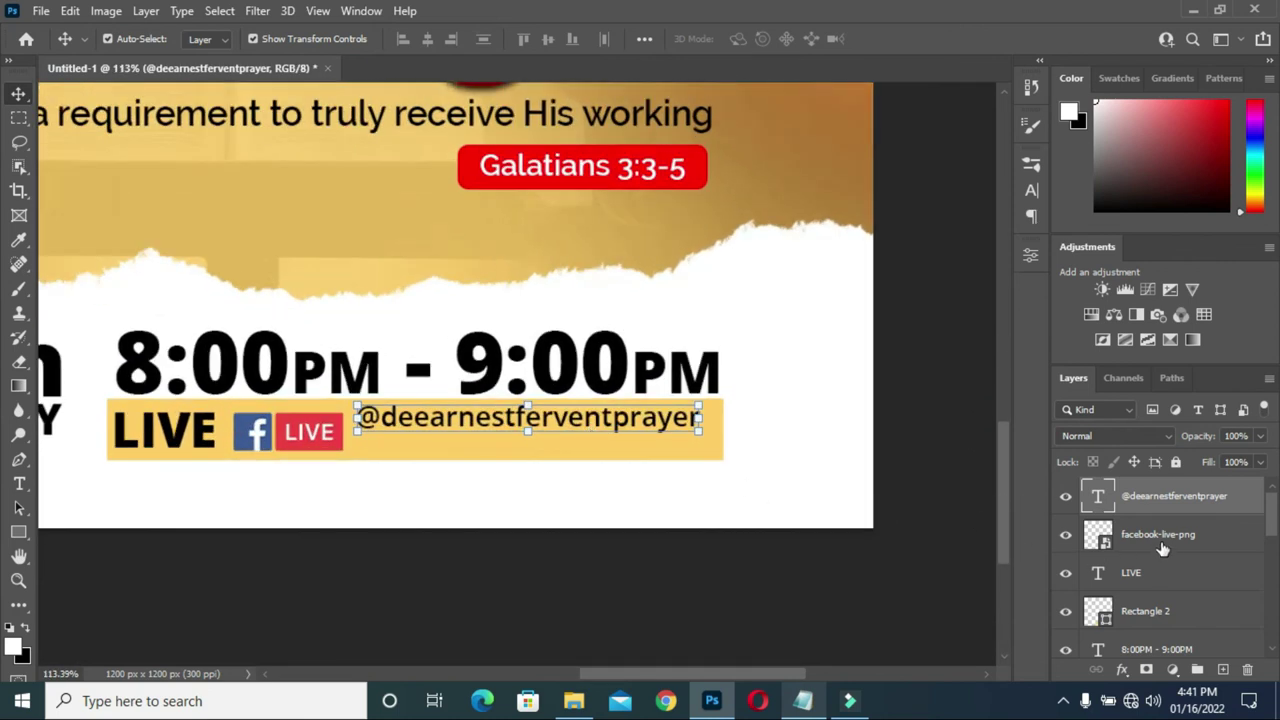
left_click(1160, 617, "shift")
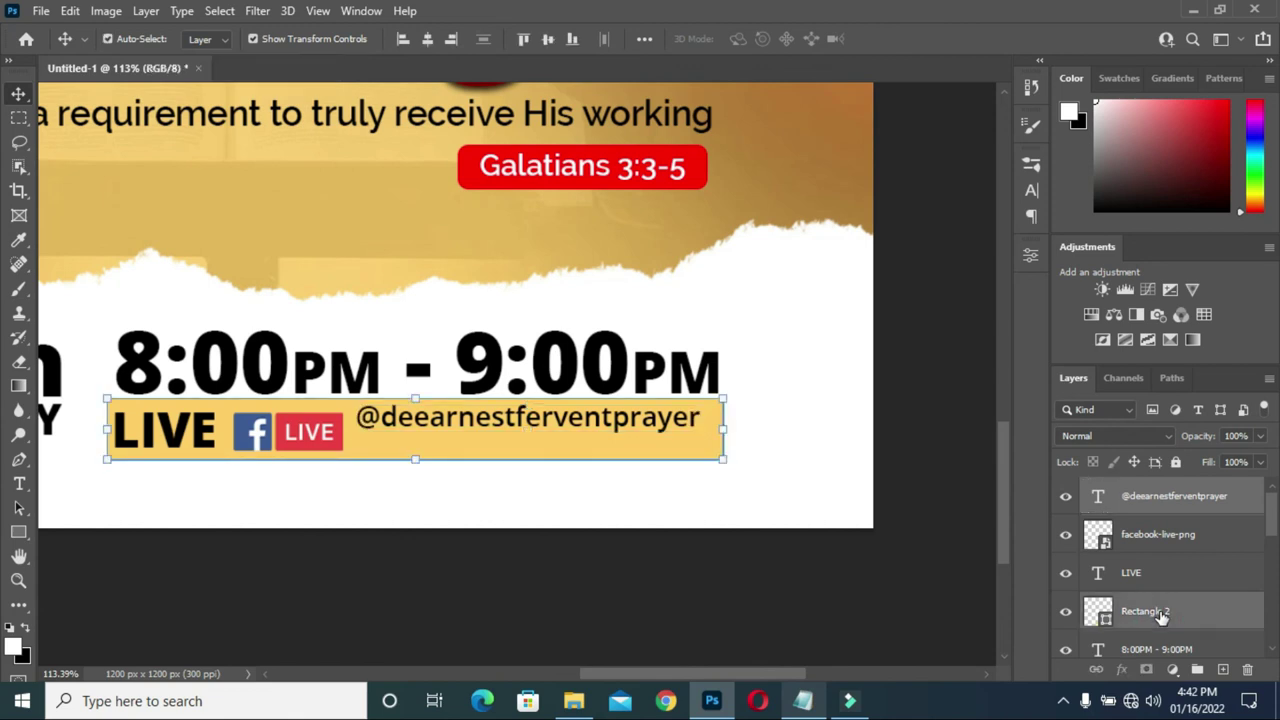
left_click(548, 40)
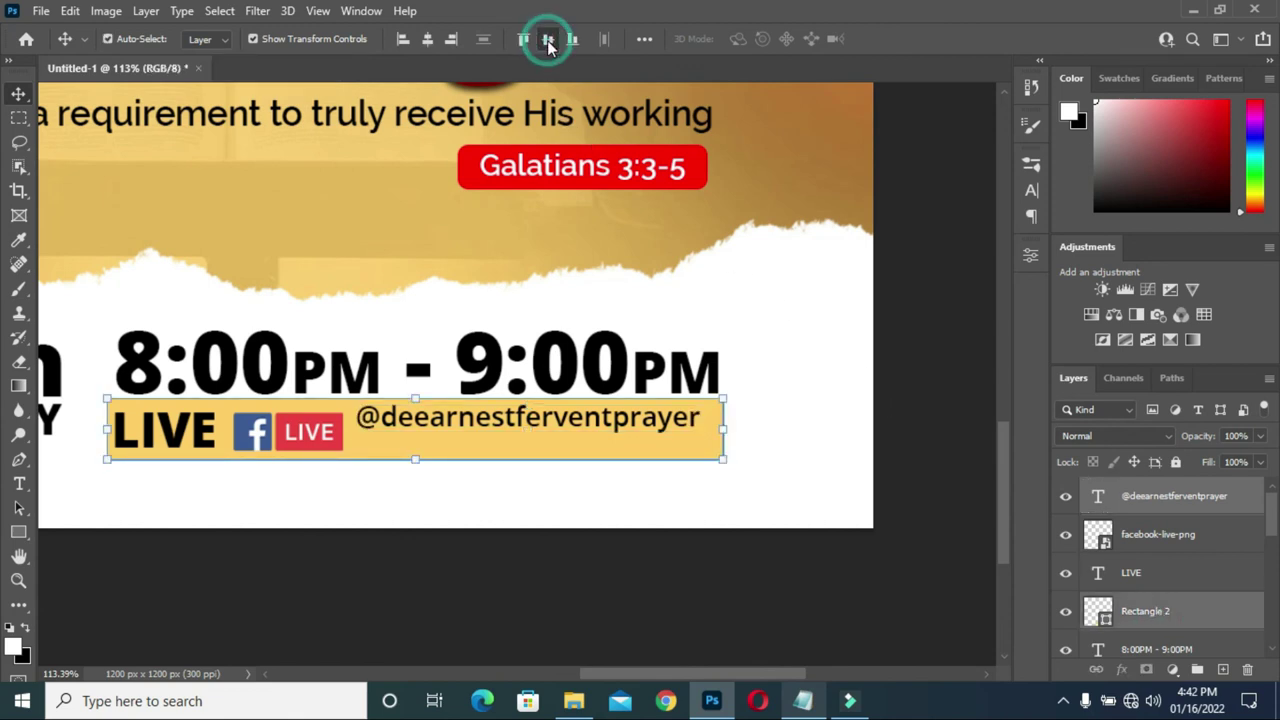
key("ctrl+h")
left_click(480, 450)
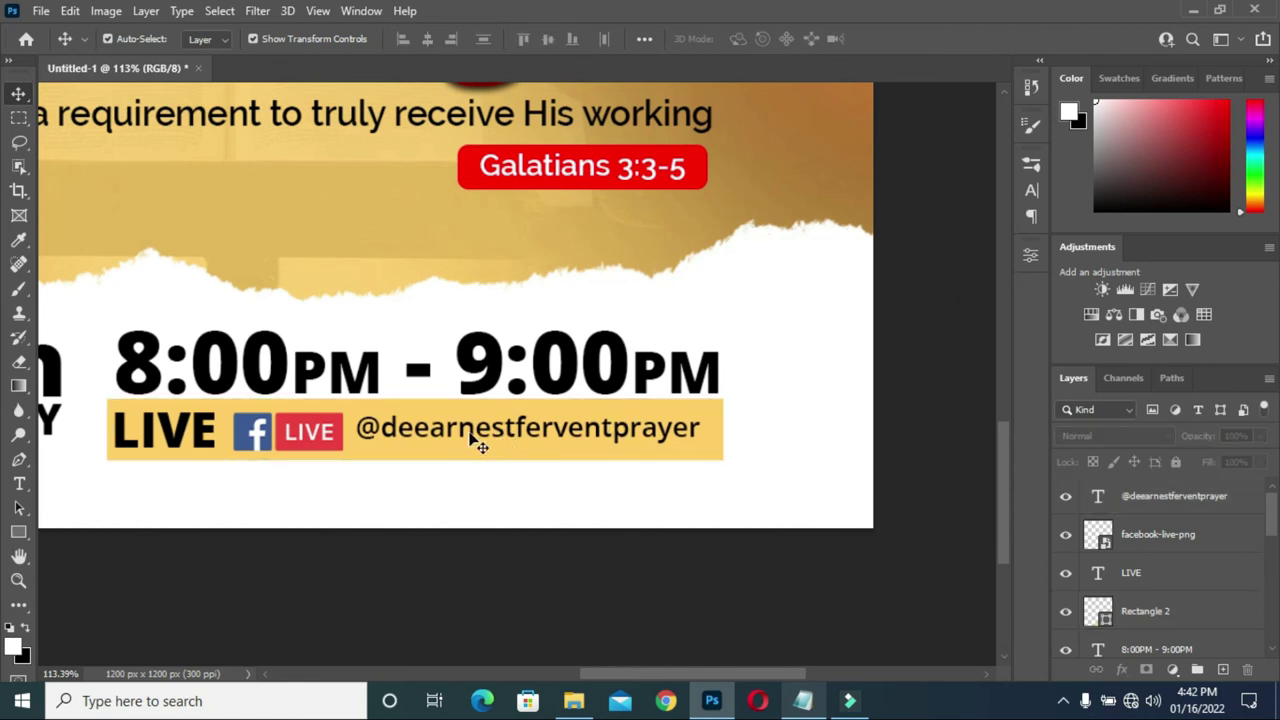
- Enlarge the handle text proportionally to about 104.75% so it fills the rest of the yellow bar, then commit and deselect it
scroll(474, 444, "down", 1)
scroll(573, 443, "up", 2)
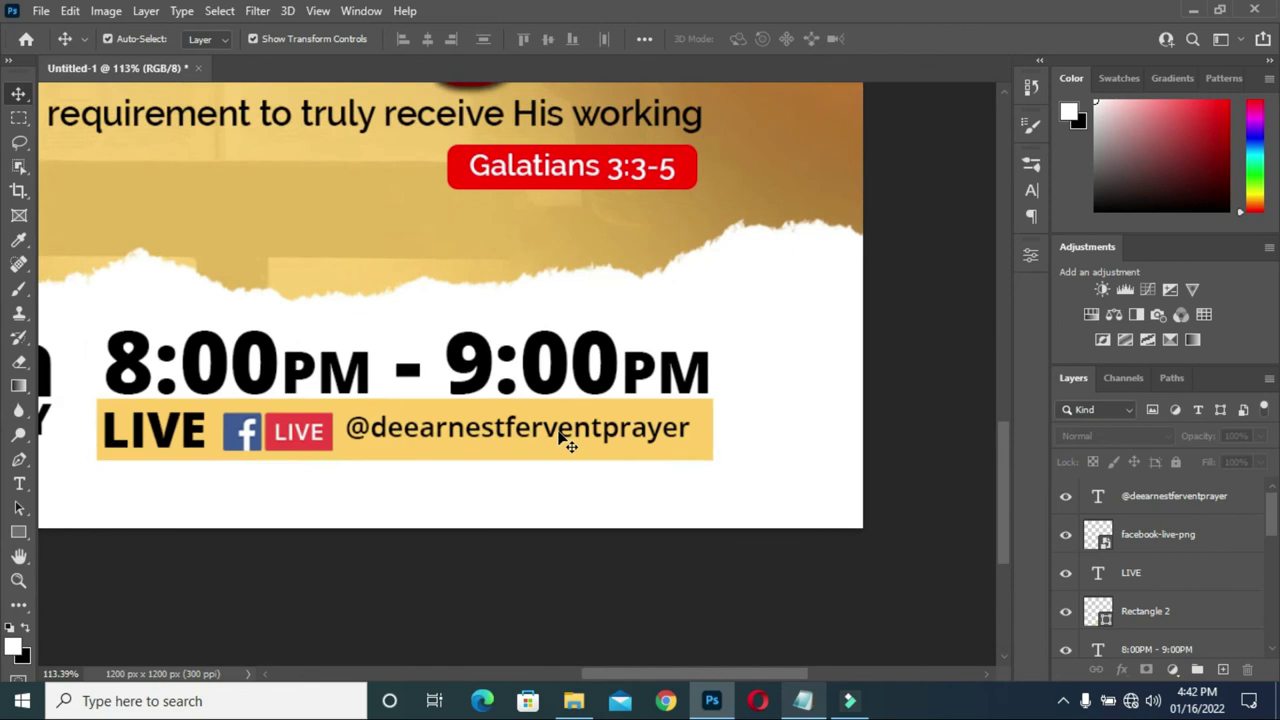
left_click(563, 434)
left_click(716, 442)
left_click_drag(716, 446, 736, 458)
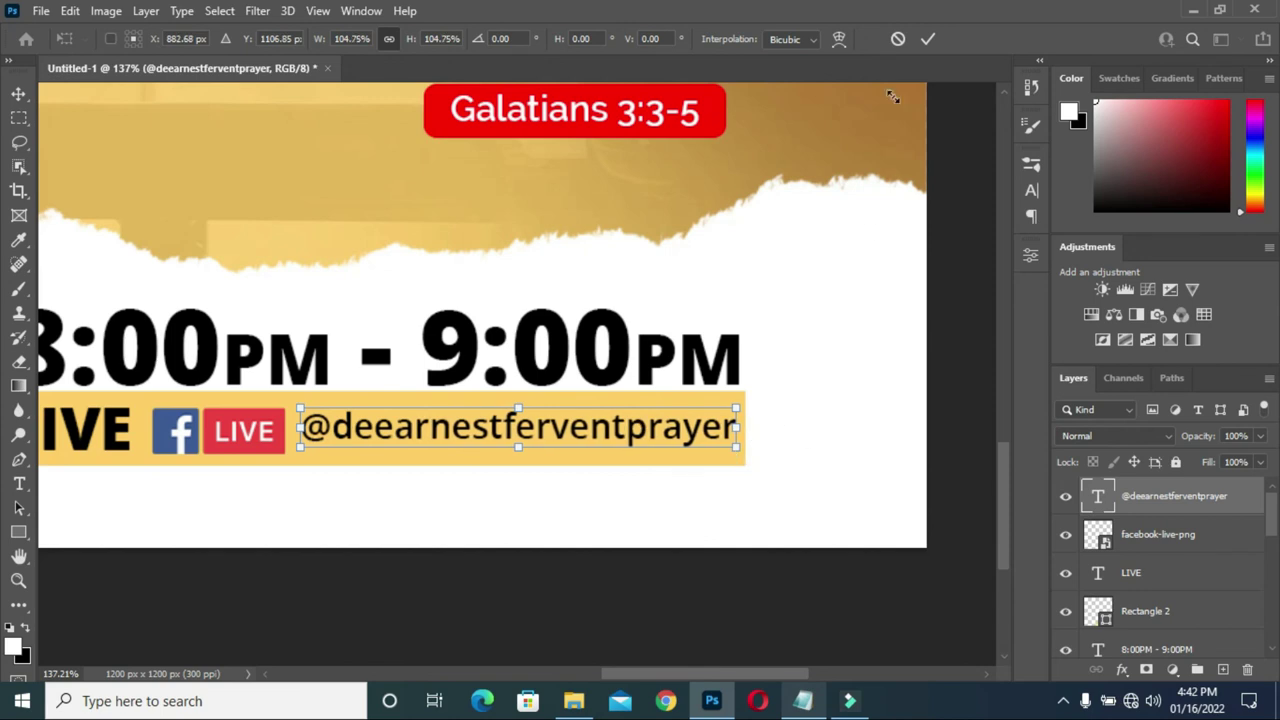
left_click(928, 38)
left_click(975, 284)
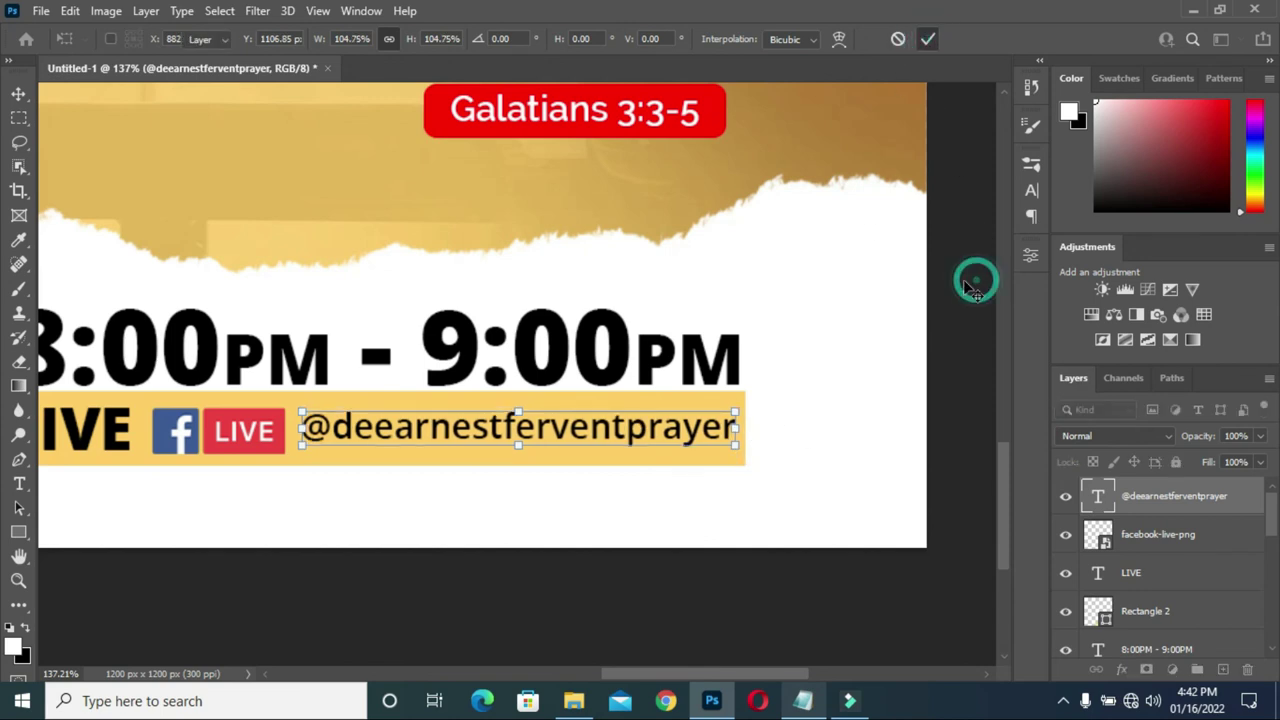
- Review the overall flyer layout, from the ministry name and title to the date, time and Facebook Live bar
scroll(877, 297, "down", 5)
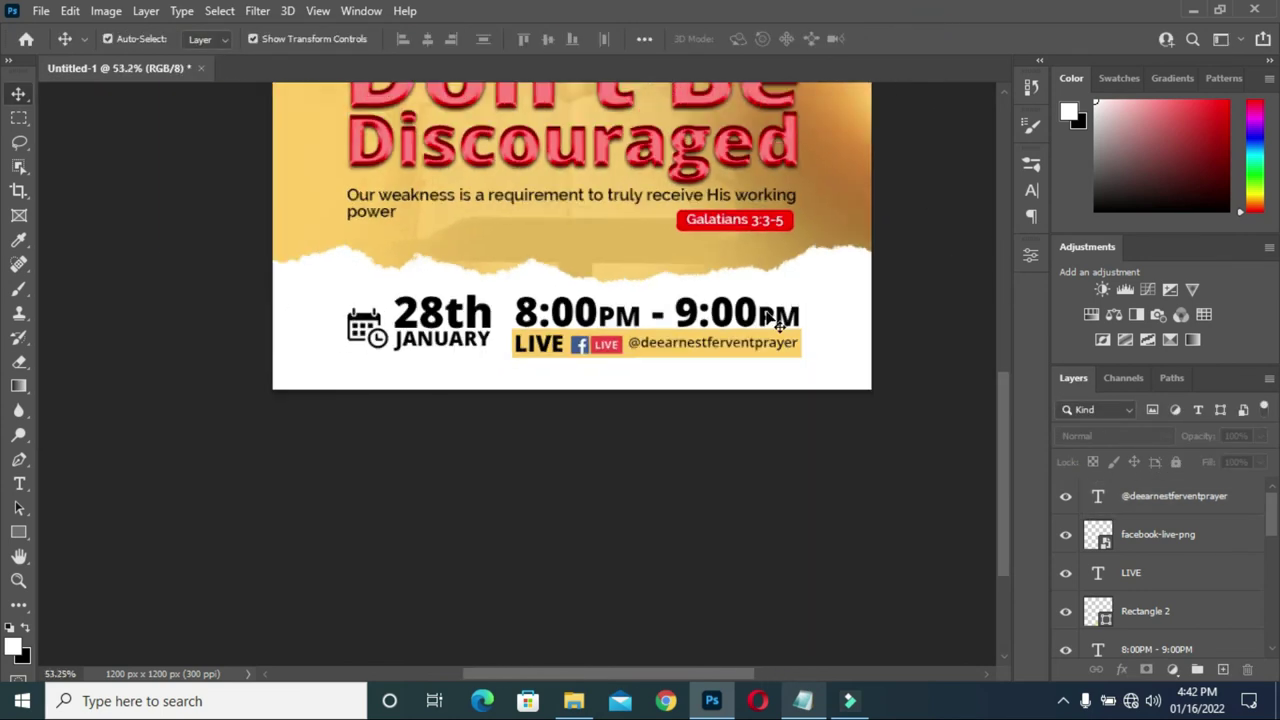
scroll(775, 328, "down", 2)
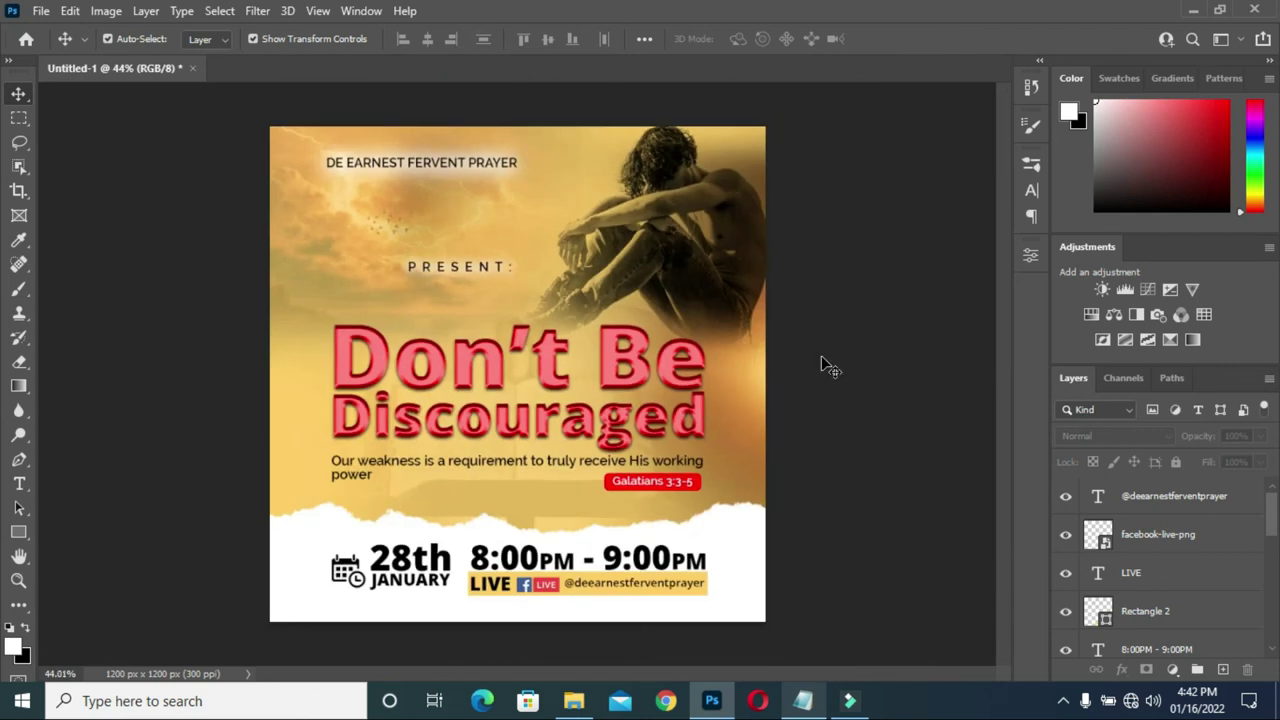
key("ctrl+plus")
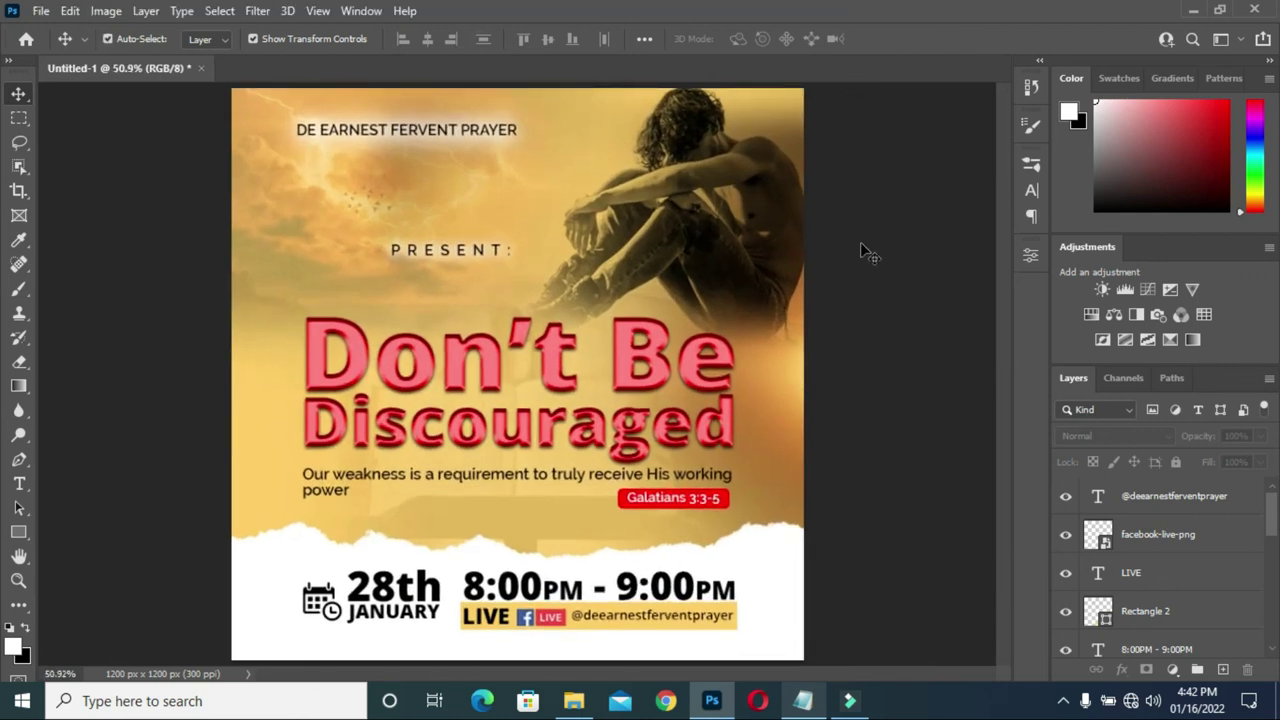
scroll(860, 248, "down", 2)
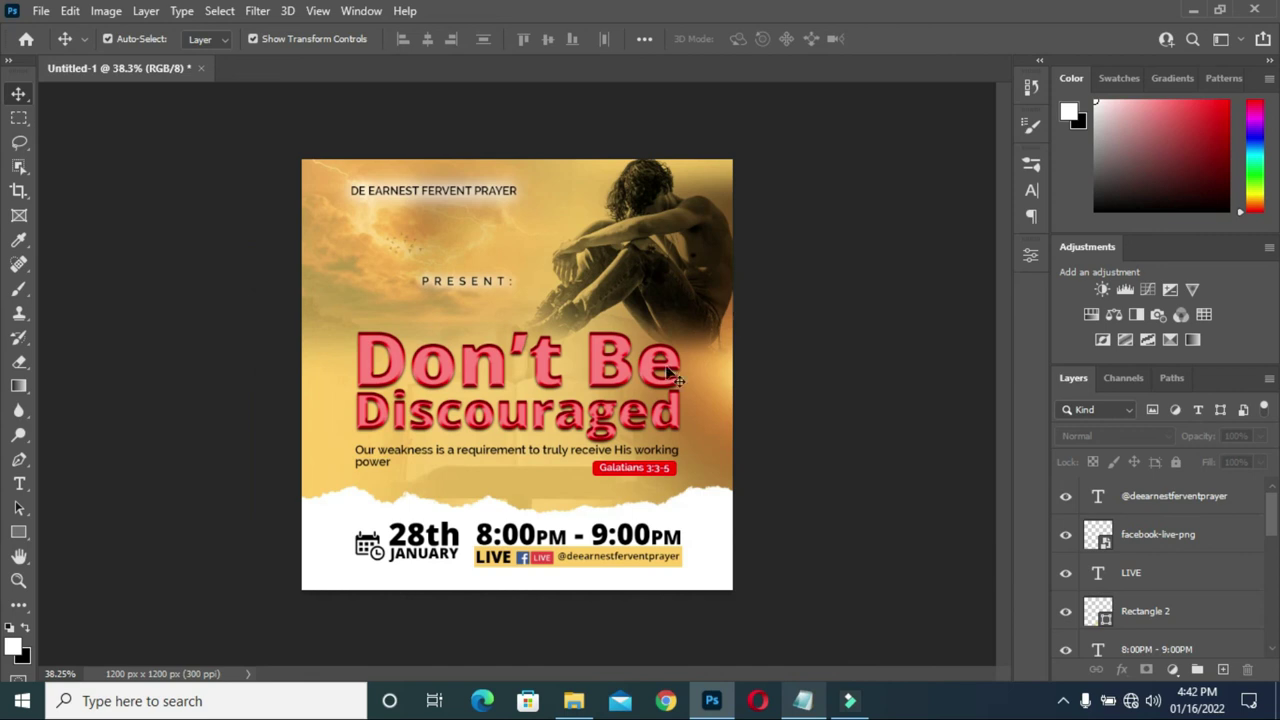
scroll(545, 465, "down", 1)
scroll(523, 477, "up", 3)
scroll(517, 404, "up", 2)
scroll(512, 393, "down", 2)
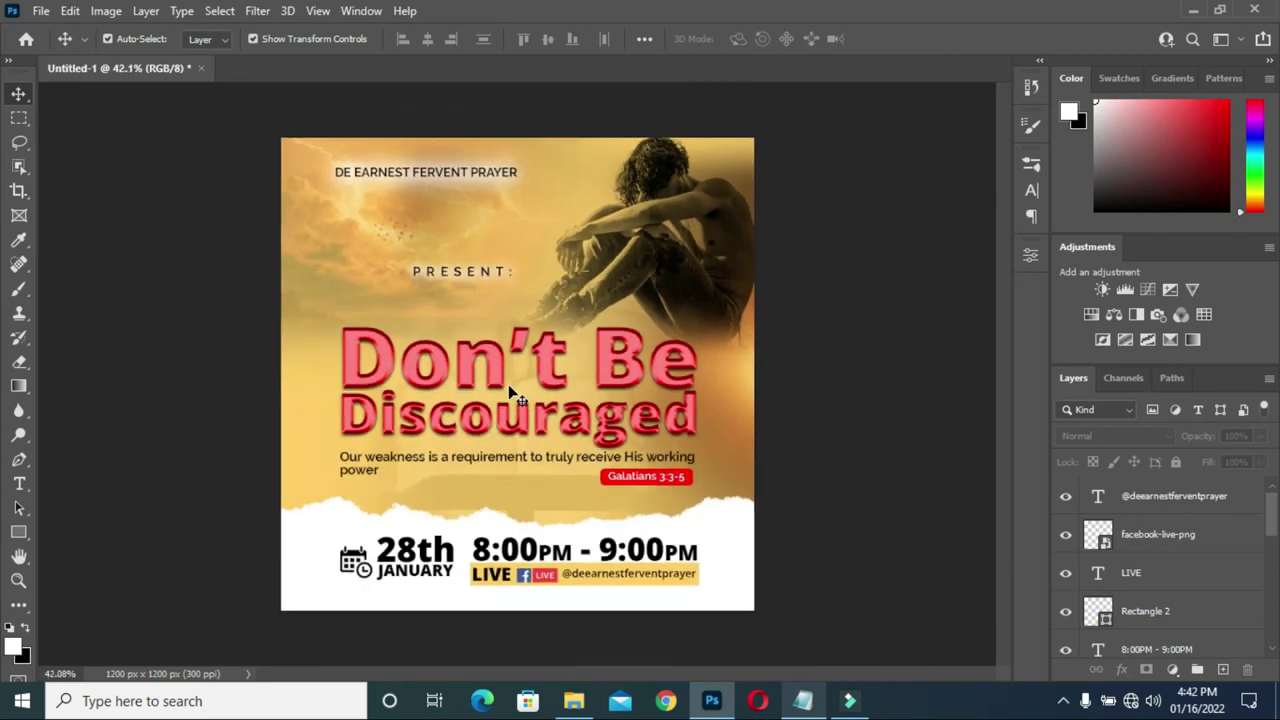
scroll(512, 393, "up", 1)
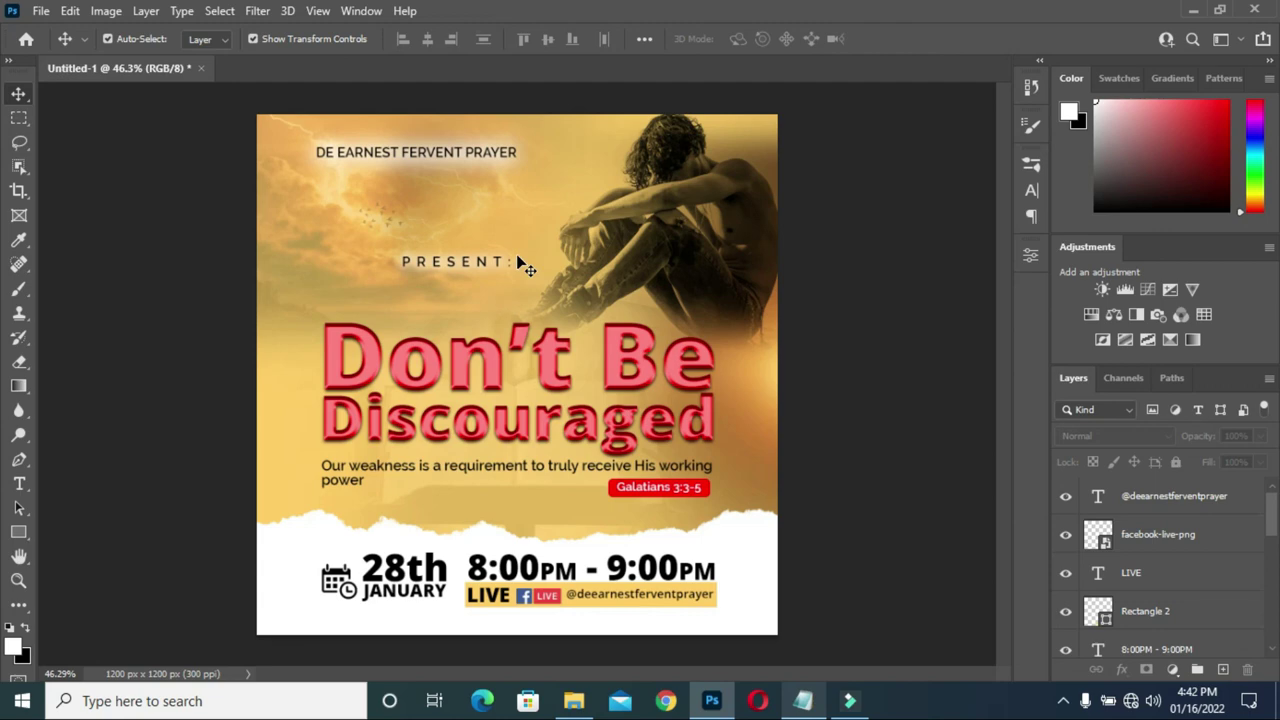
scroll(519, 262, "up", 1)
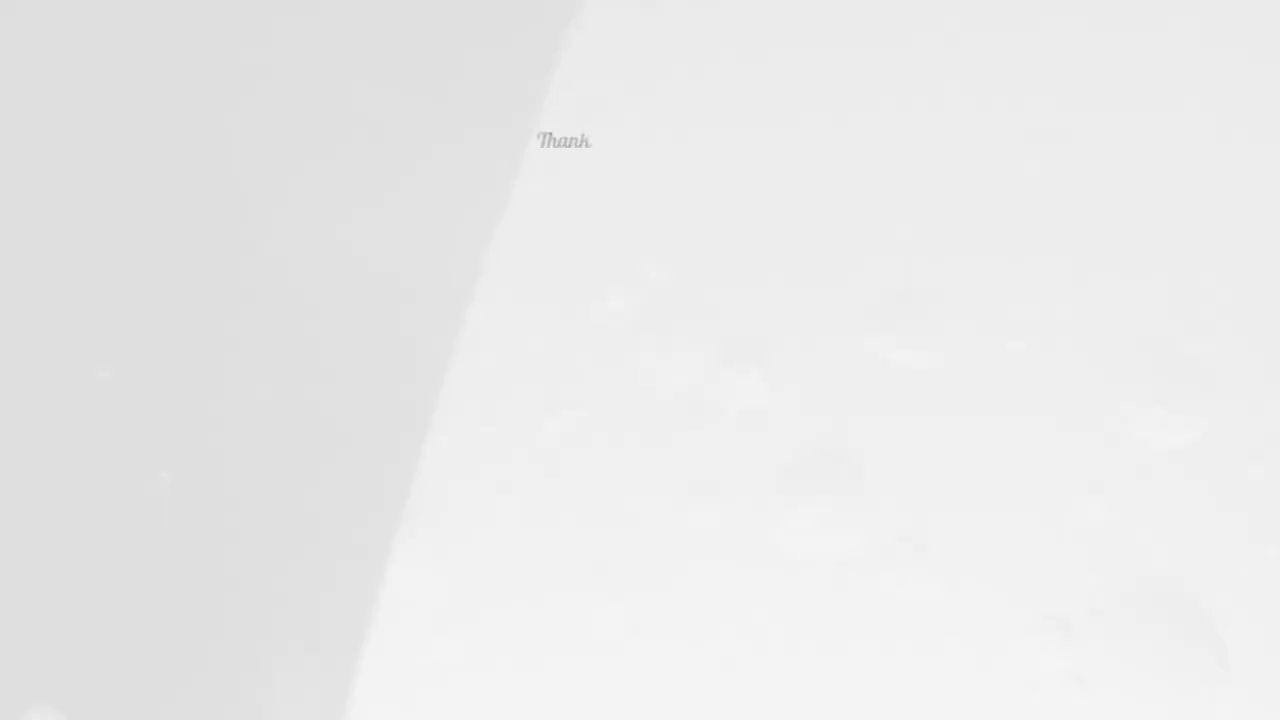